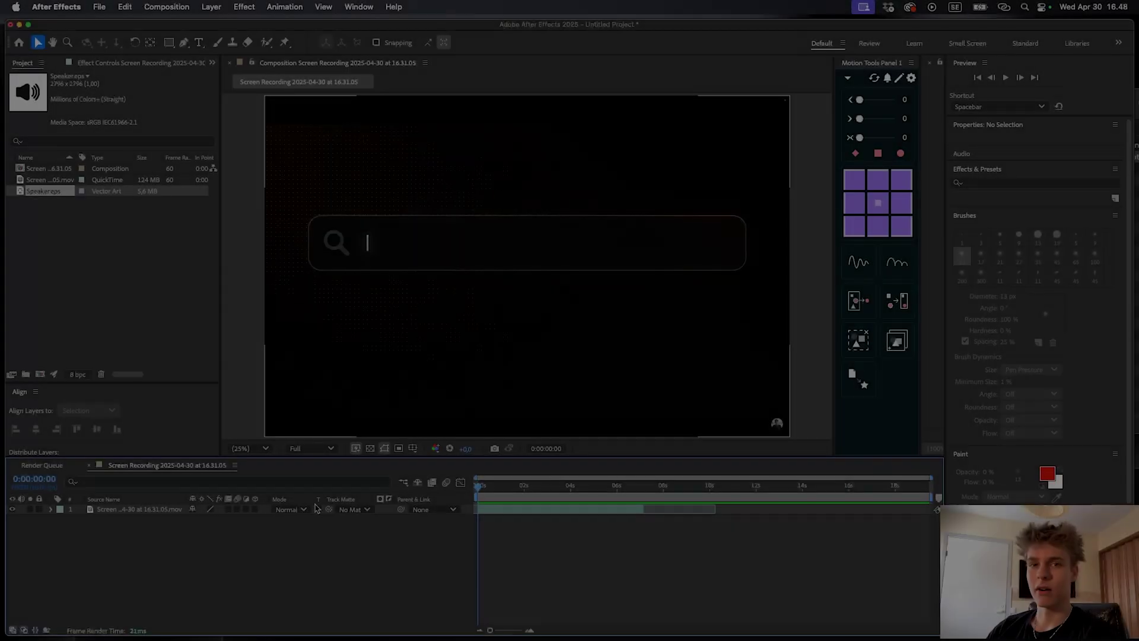
Play the reference screen recording from the start and move the playhead to about 0:00:04:22
key(space)
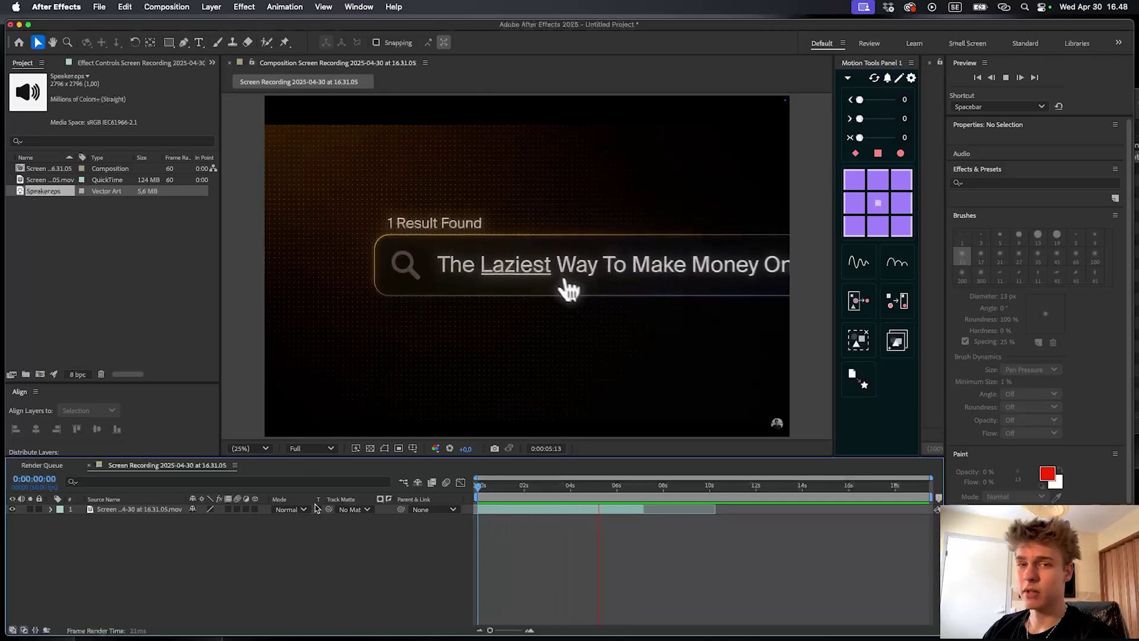
key(space)
click(631, 485)
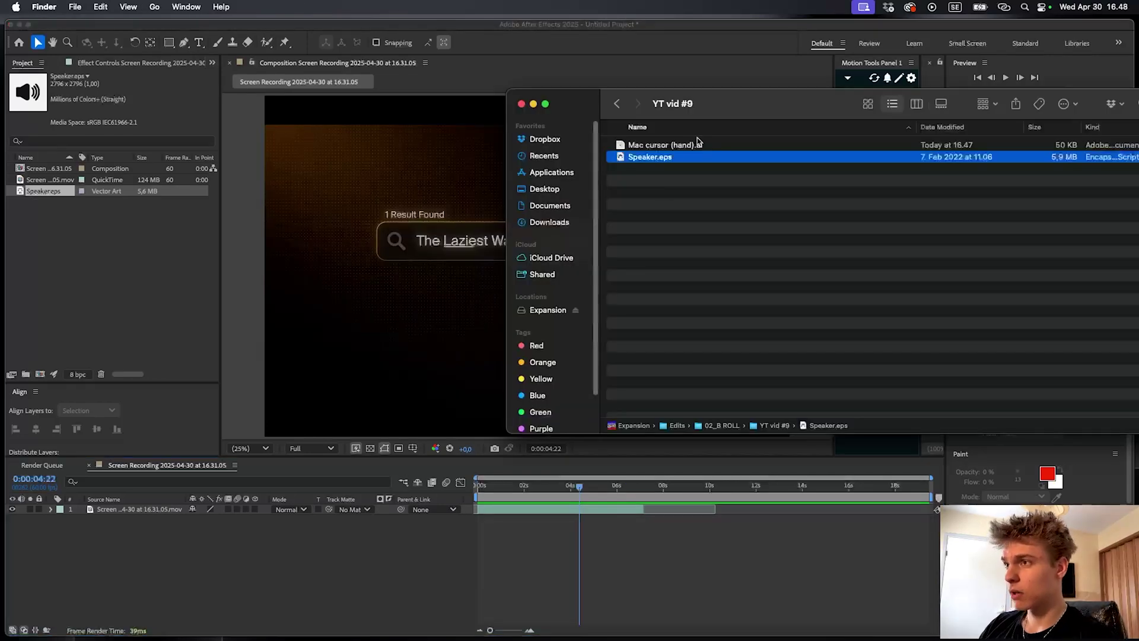
Import Mac cursor (hand).ai and Speaker.eps from the YT vid #9 folder into the project
click(704, 173)
drag(715, 104, 703, 124)
drag(691, 219, 42, 223)
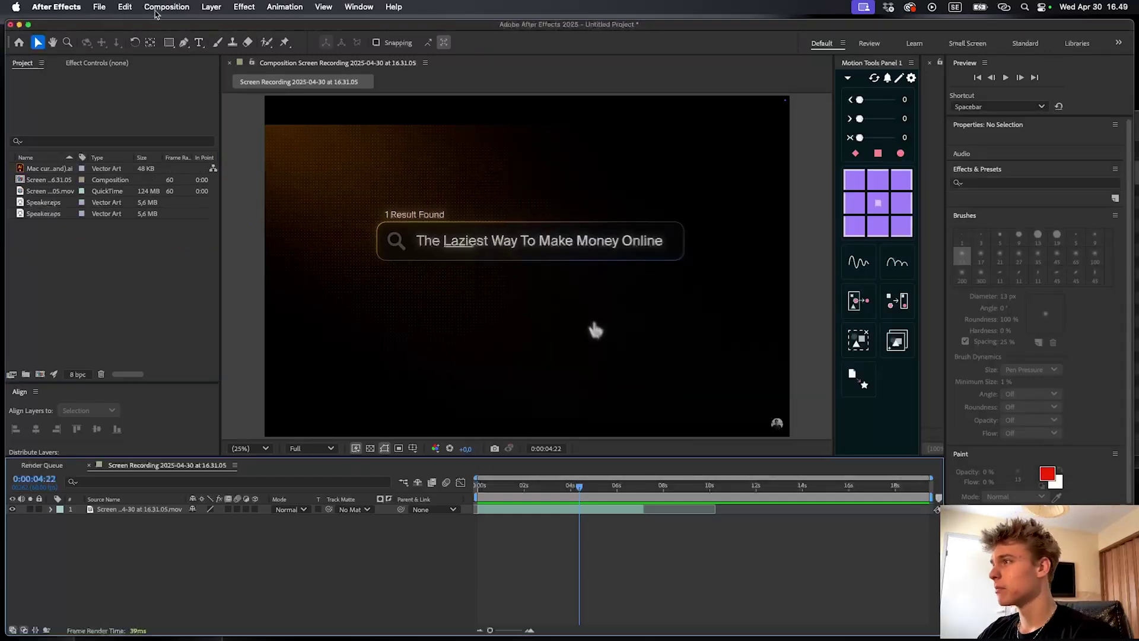
Create a new composition named Iman animation with a height of 1080 px
click(156, 14)
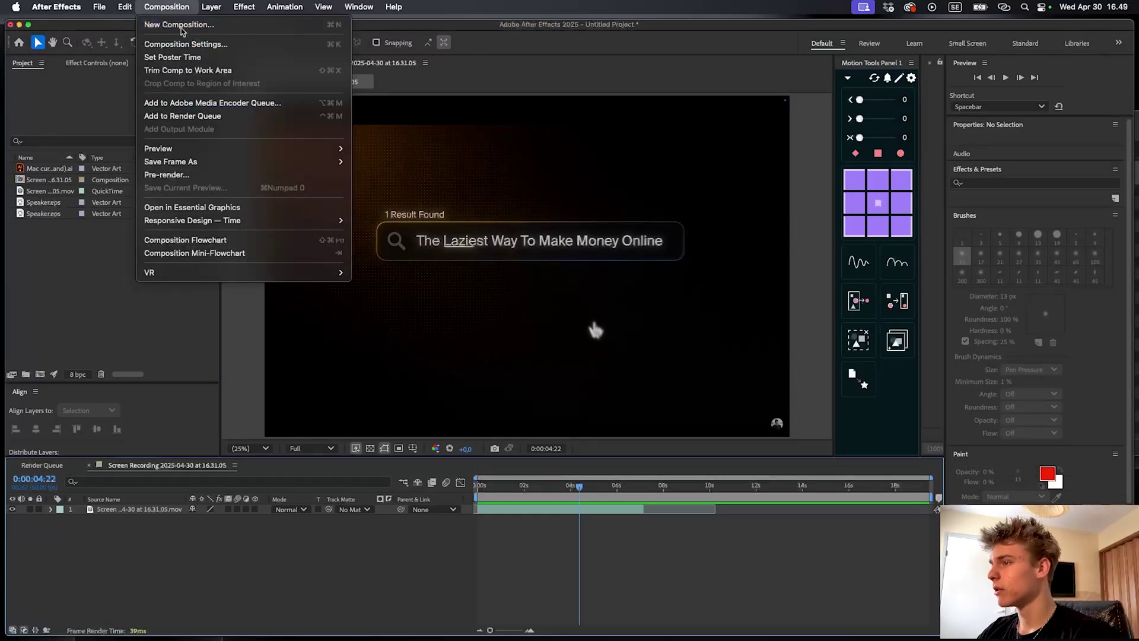
click(172, 45)
text(lam)
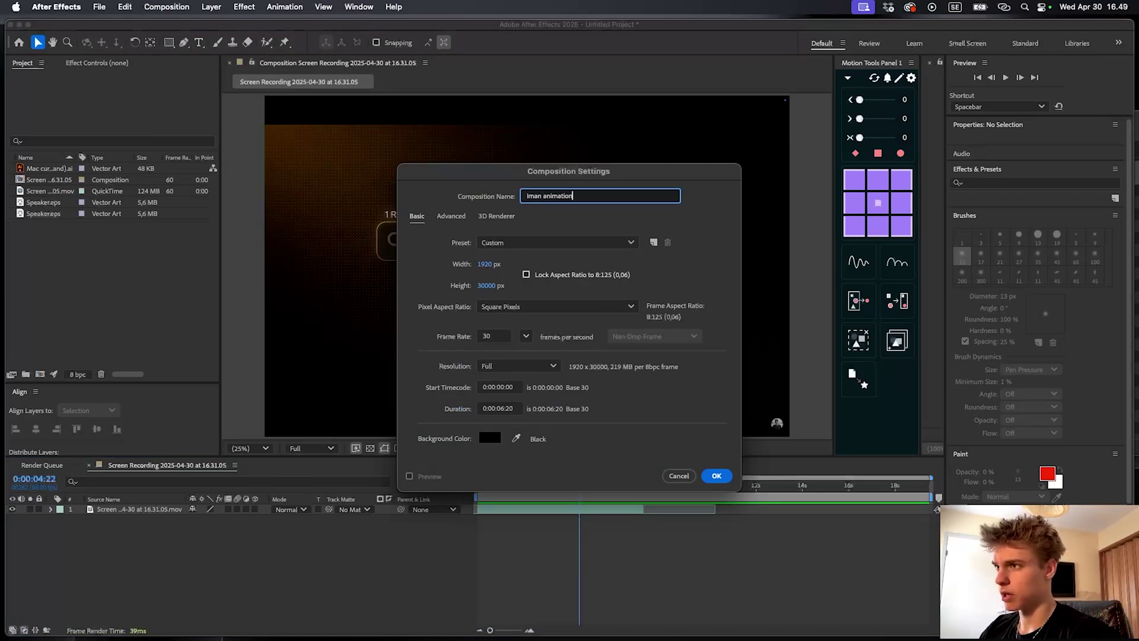
click(487, 285)
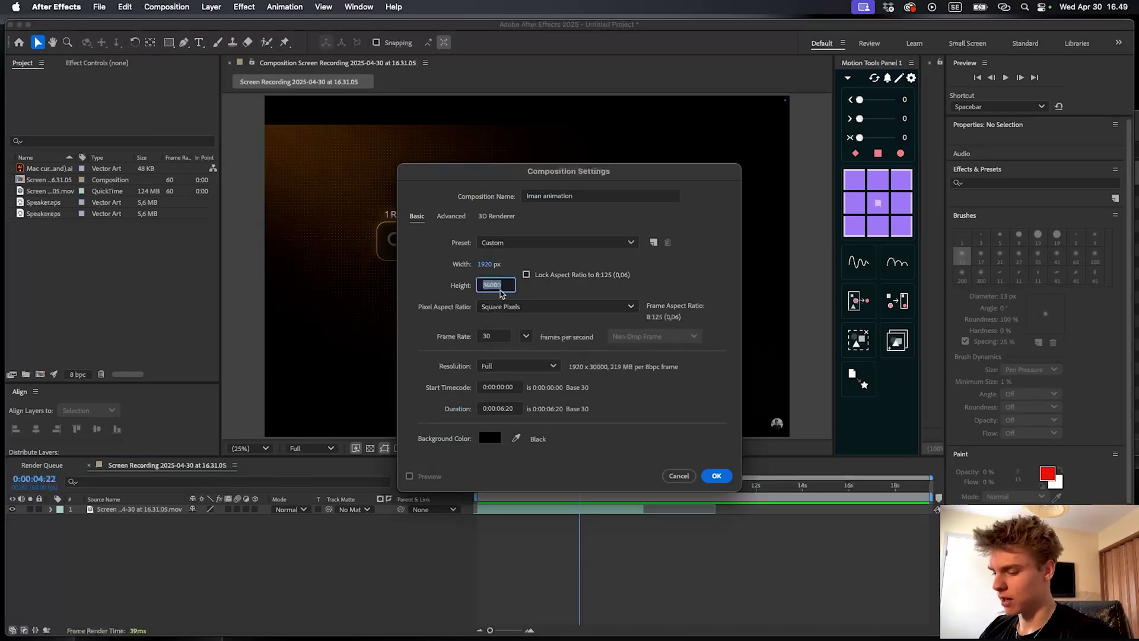
text(1080)
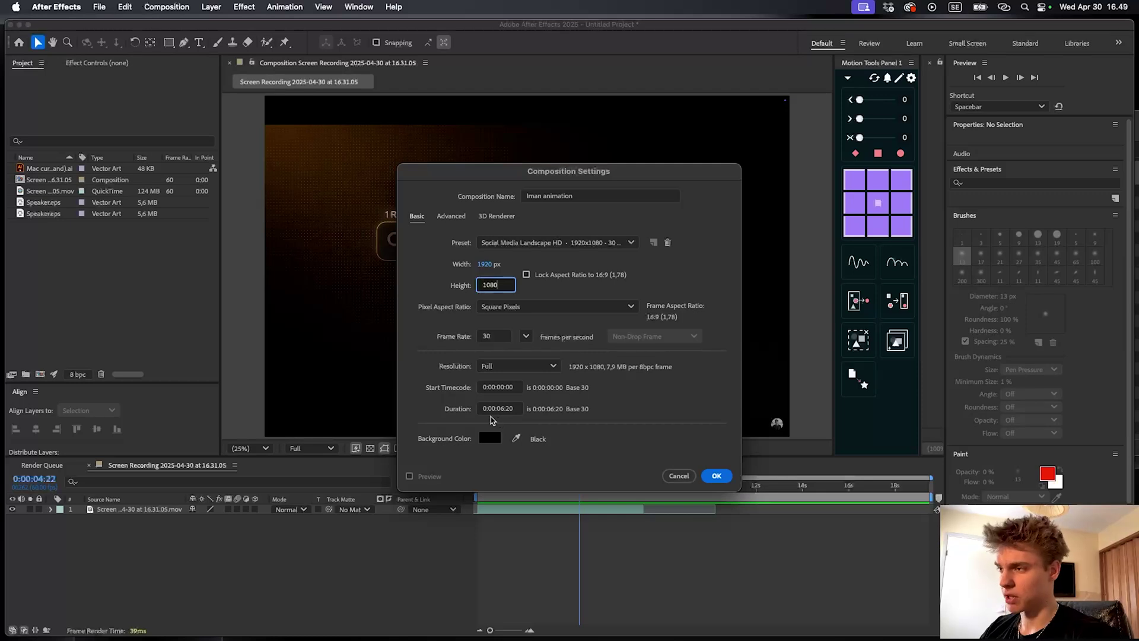
click(716, 475)
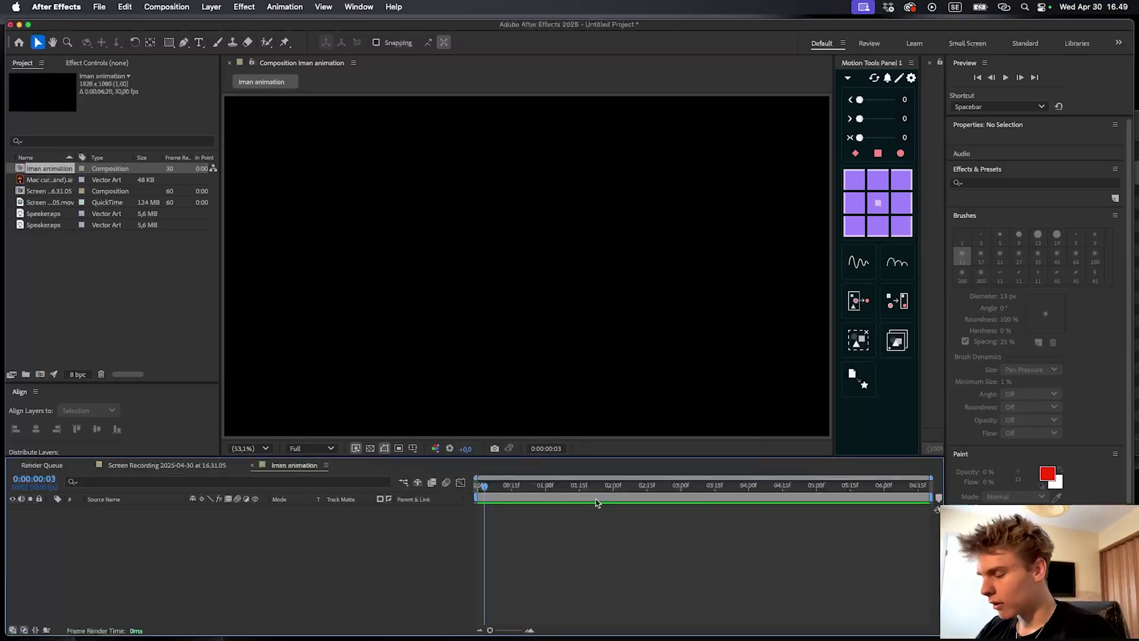
Add a black 1920 x 1080 px solid layer named Bg to the composition
right_click(444, 515)
mouse_move(473, 484)
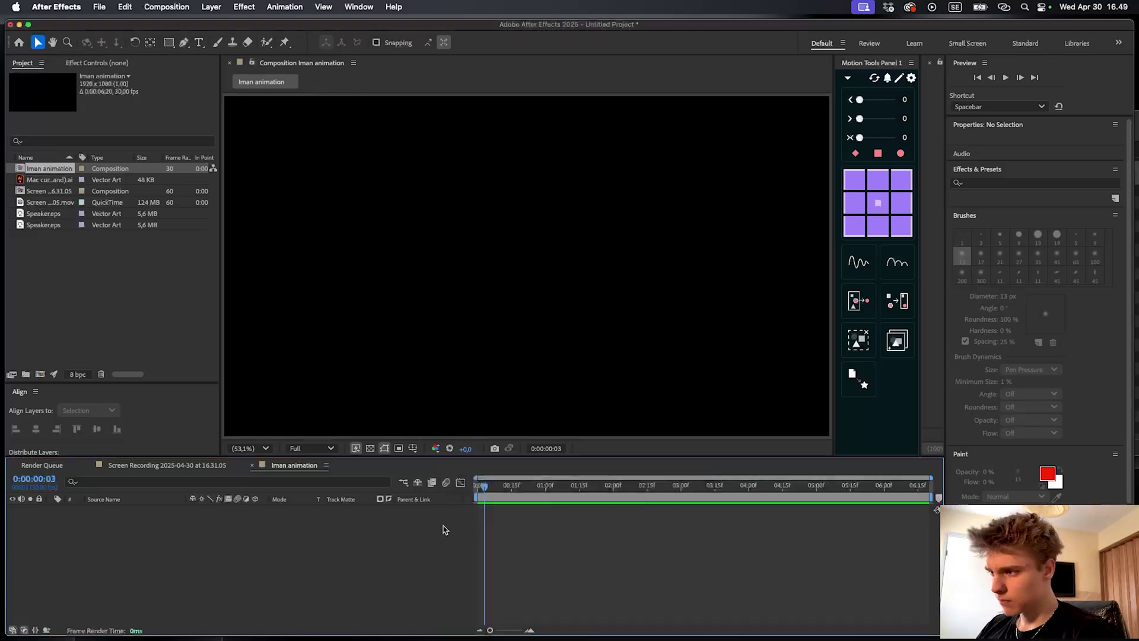
right_click(444, 527)
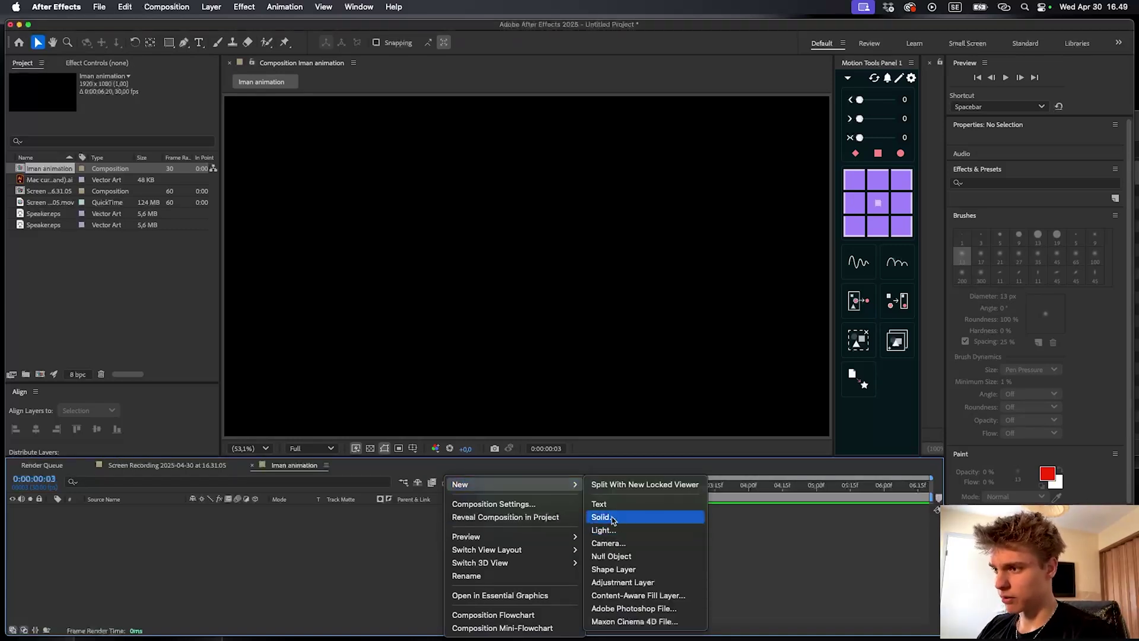
click(628, 521)
text(Bg)
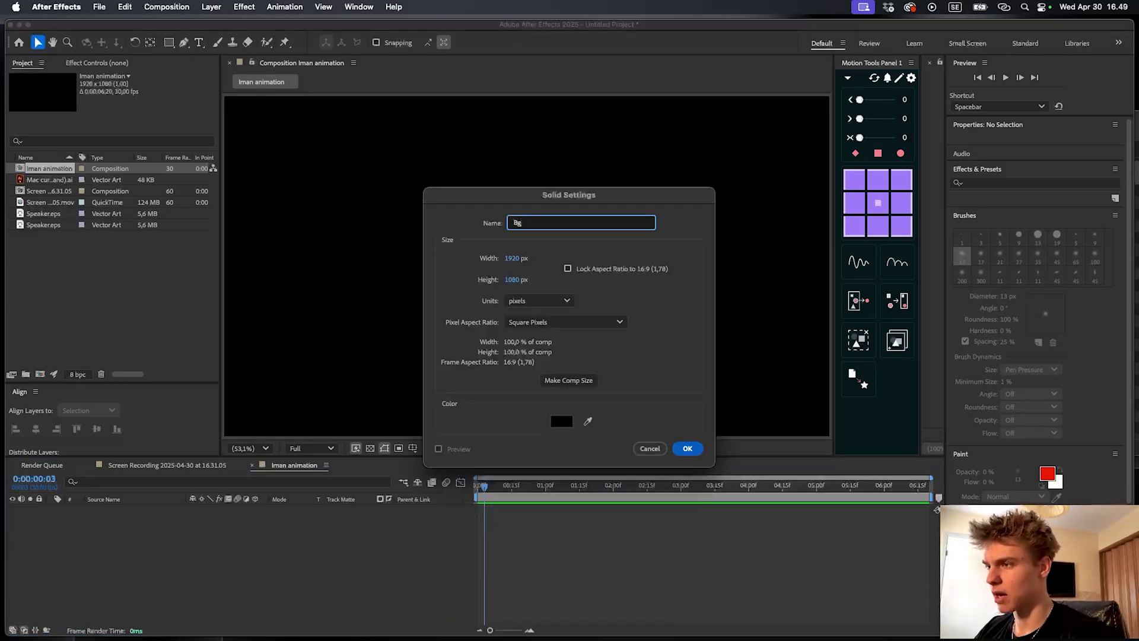
key(Return)
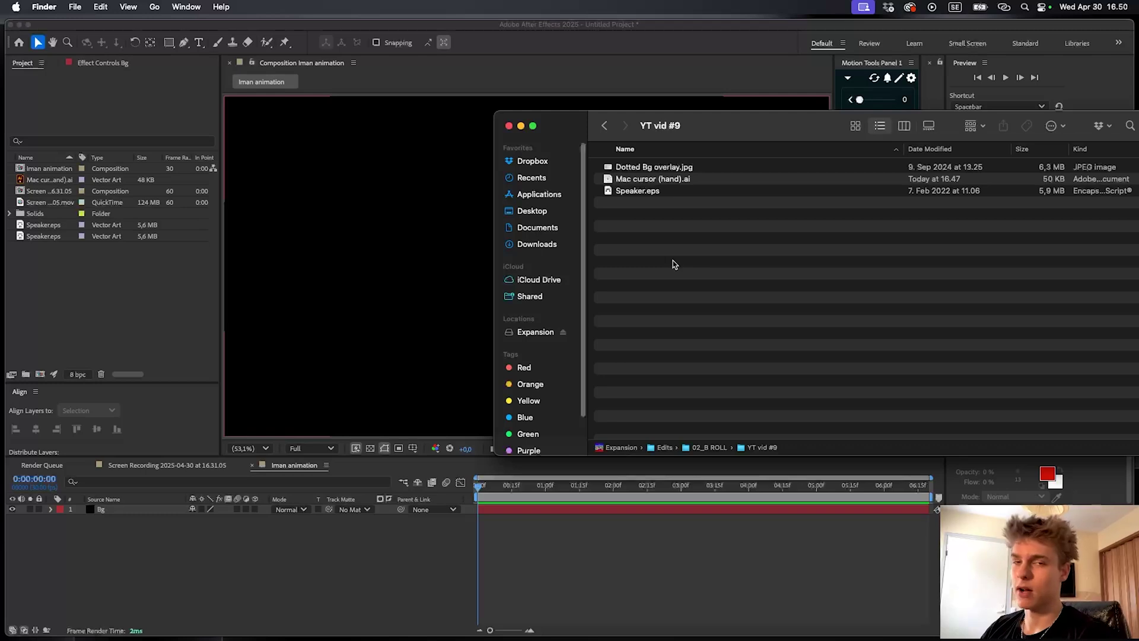
Import Dotted Bg overlay.jpg into the project and apply the 4-Color Gradient effect to the Bg layer
drag(642, 172, 109, 237)
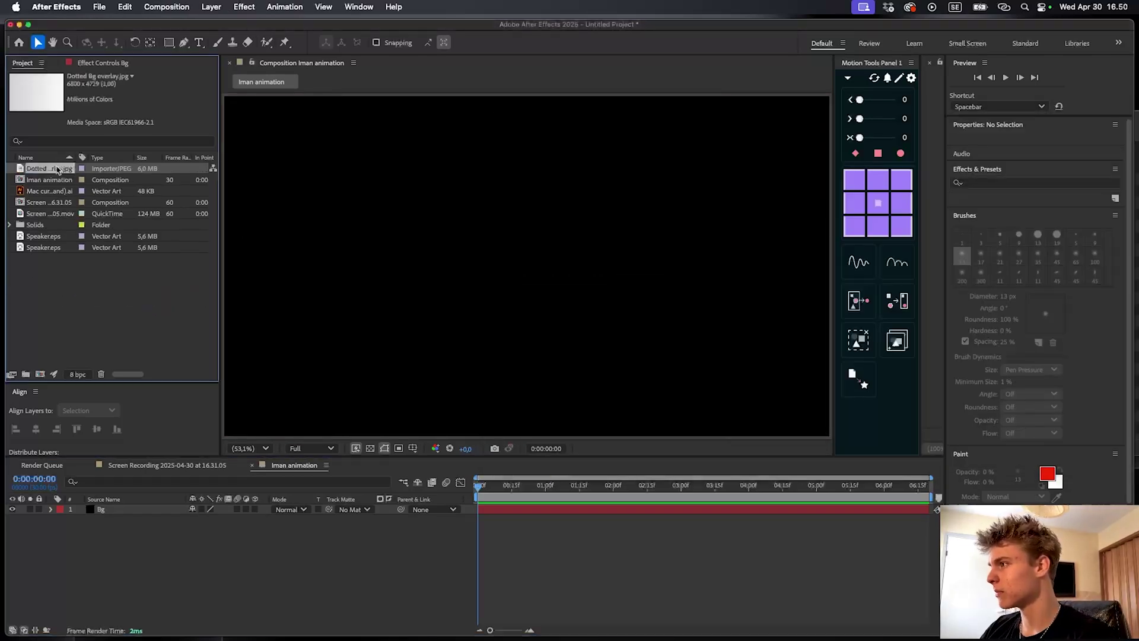
click(525, 510)
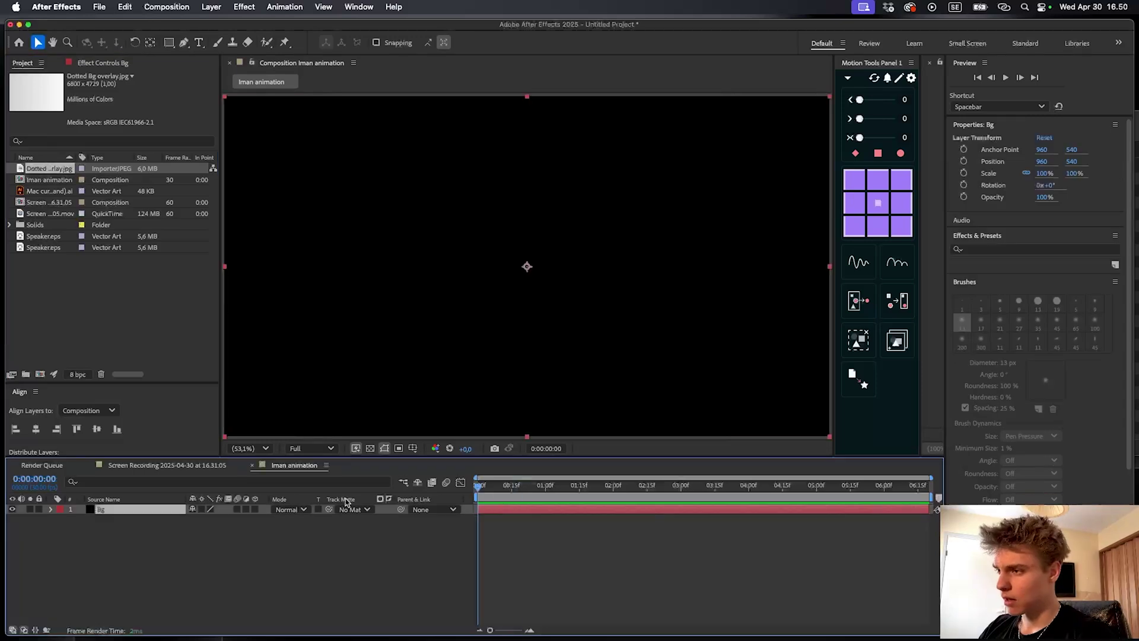
key(ctrl+space)
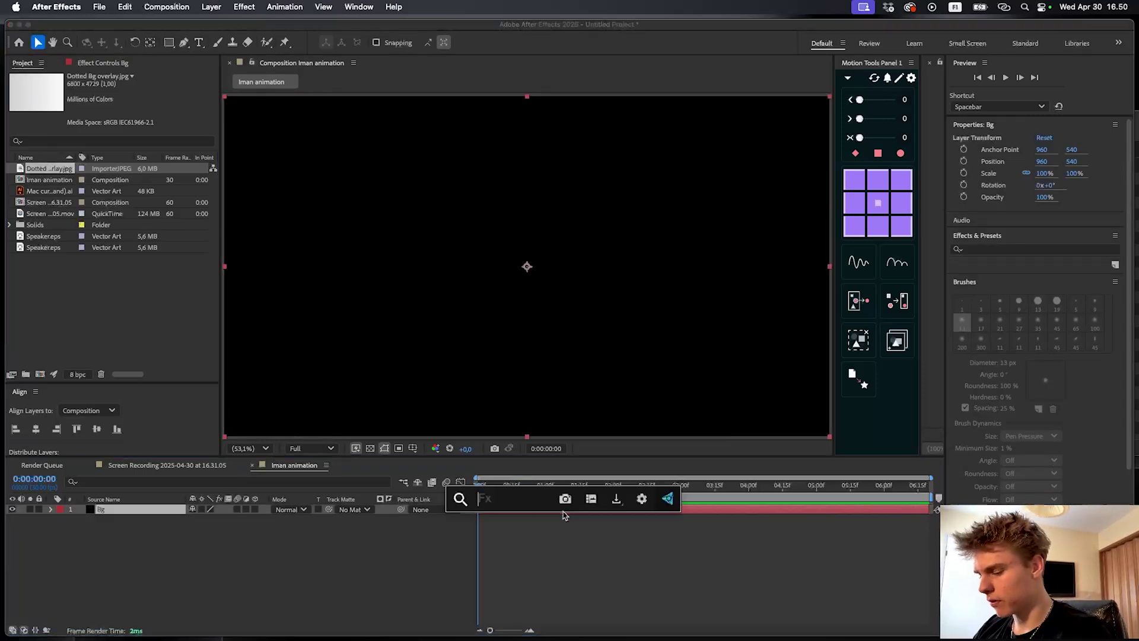
text(4)
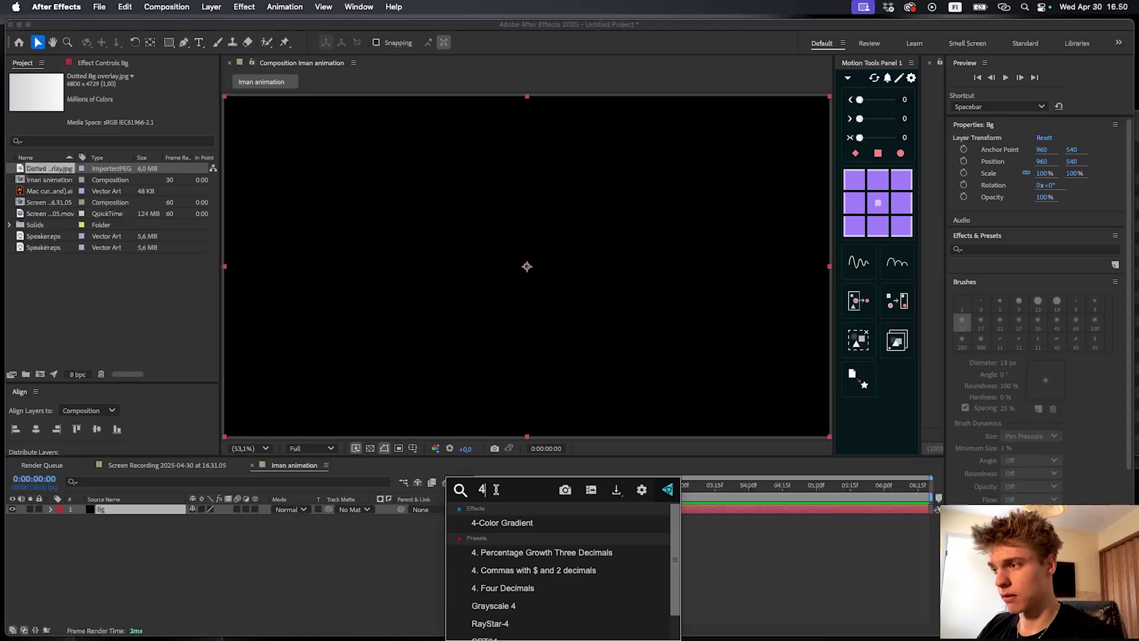
click(546, 519)
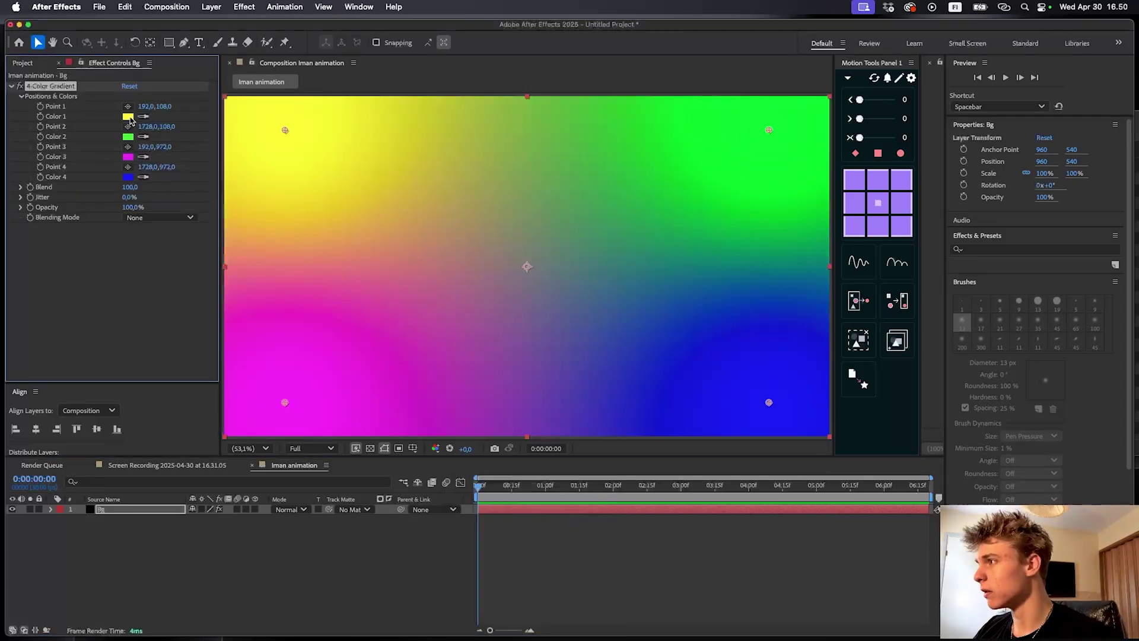
click(128, 116)
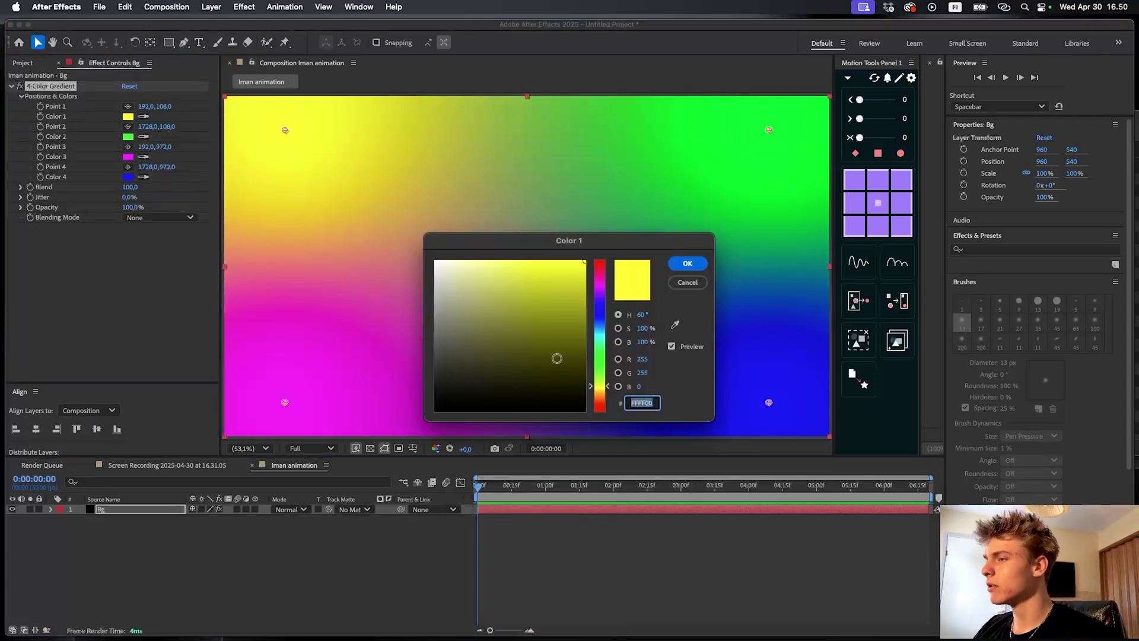
drag(557, 358, 388, 442)
click(697, 264)
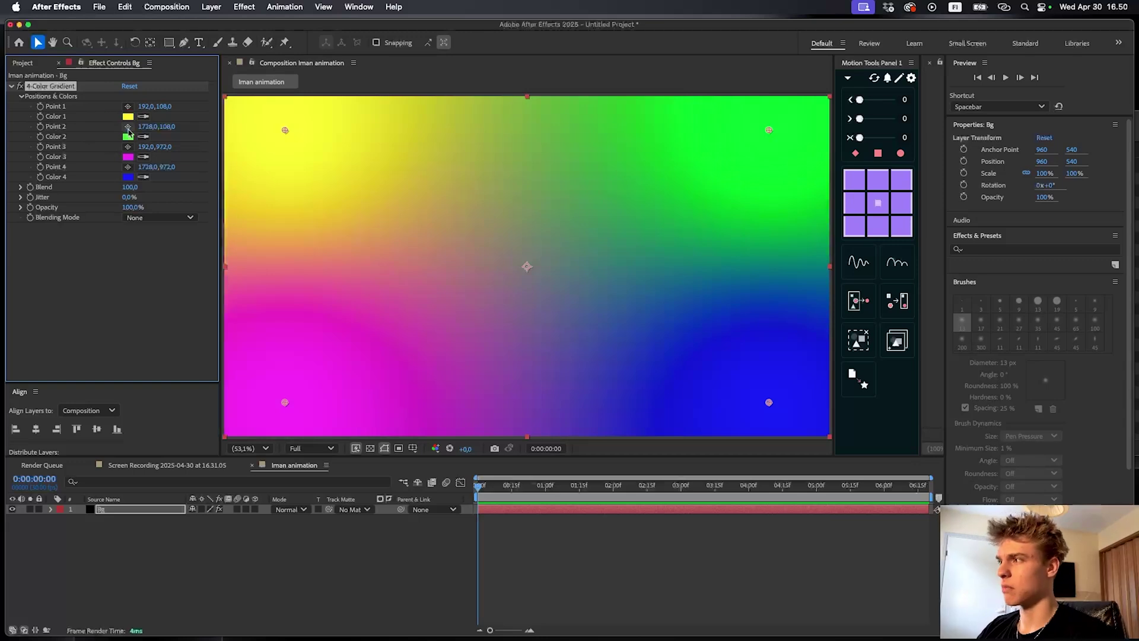
Set Color 1 of the gradient to 000000 and sample that black for Colors 2, 3 and 4
click(127, 117)
text(000000)
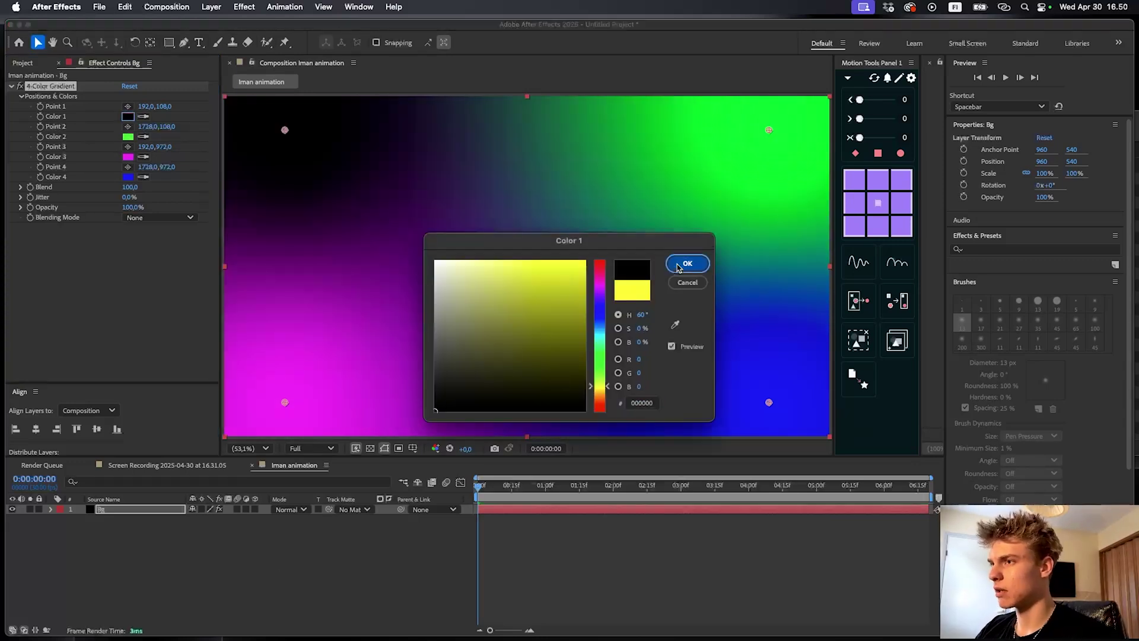
click(677, 268)
click(142, 136)
click(128, 116)
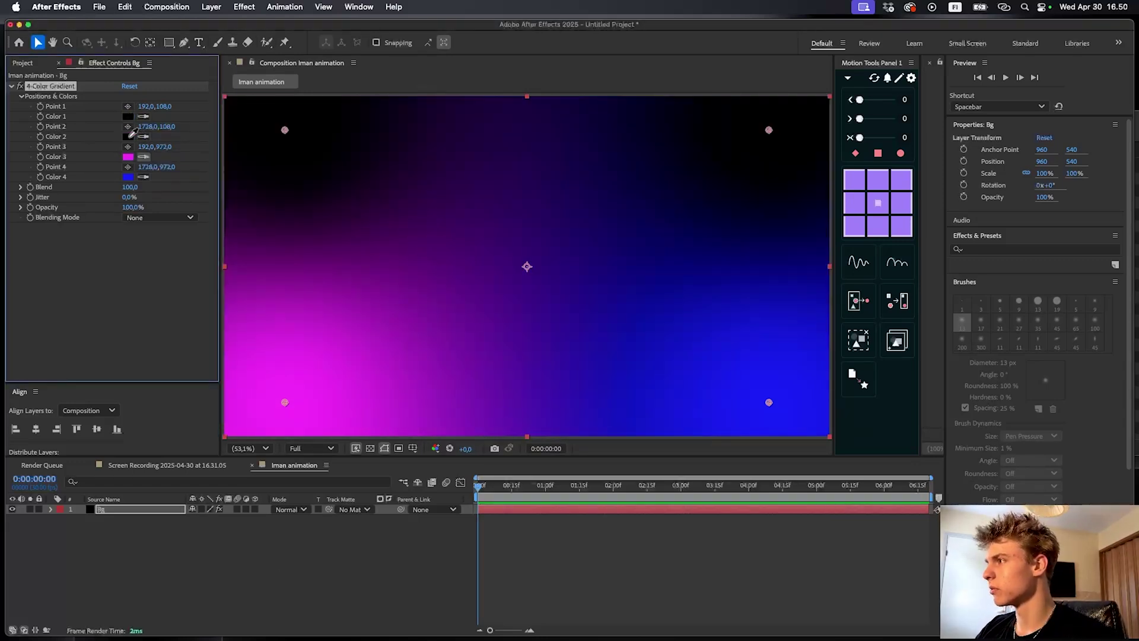
click(131, 136)
click(143, 176)
click(128, 157)
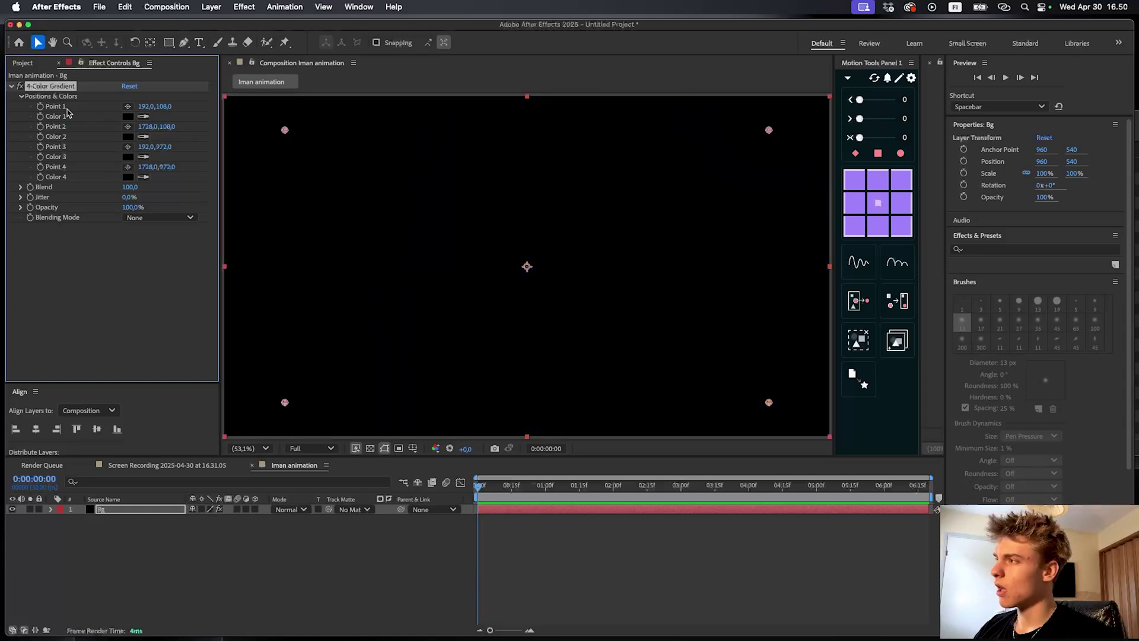
Change Color 1 of the gradient to the orange-yellow FFC110
click(127, 117)
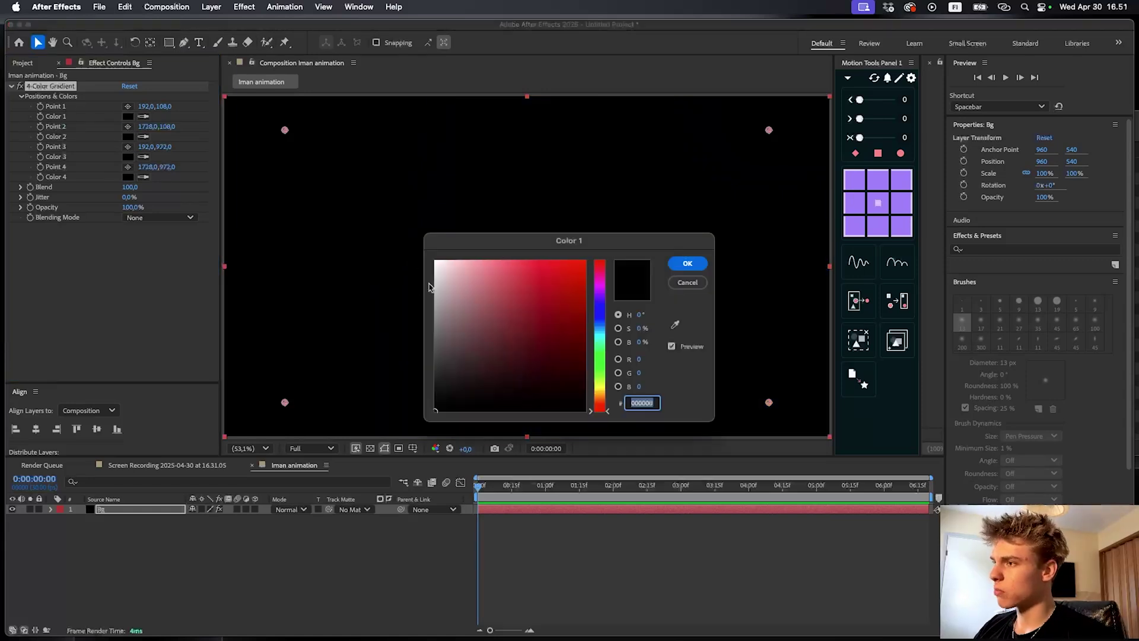
click(601, 387)
mouse_move(567, 297)
mouse_down()
mouse_move(544, 186)
mouse_move(623, 295)
mouse_up()
click(601, 391)
click(601, 393)
mouse_move(567, 339)
mouse_down()
mouse_move(541, 237)
mouse_move(539, 263)
mouse_move(556, 258)
mouse_up()
click(676, 262)
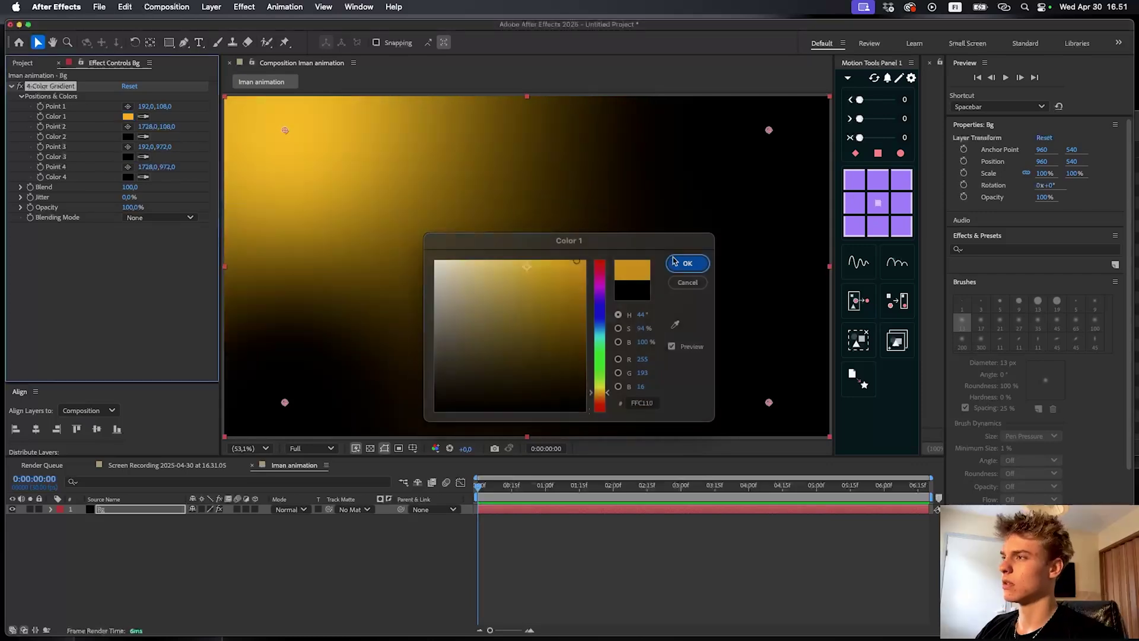
Move the gradient's Point 1 to about -540, -376, Point 2 to about 1456, -208 and Point 3 to about -212, 932
click(444, 476)
key(comma)
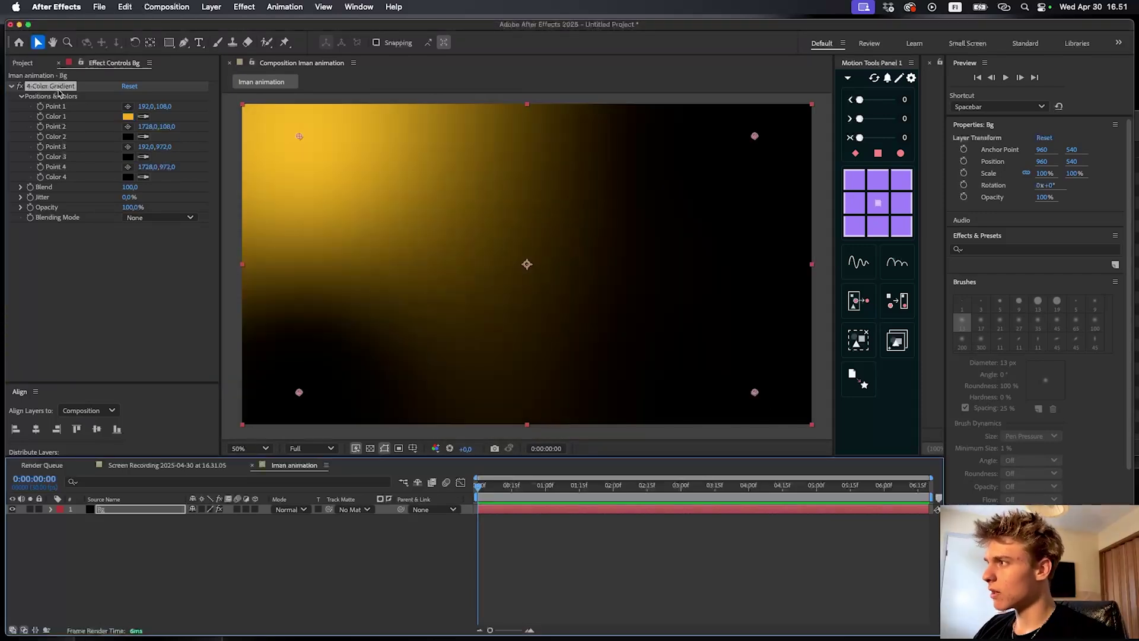
click(58, 89)
key(comma)
key(comma)
drag(444, 217, 388, 141)
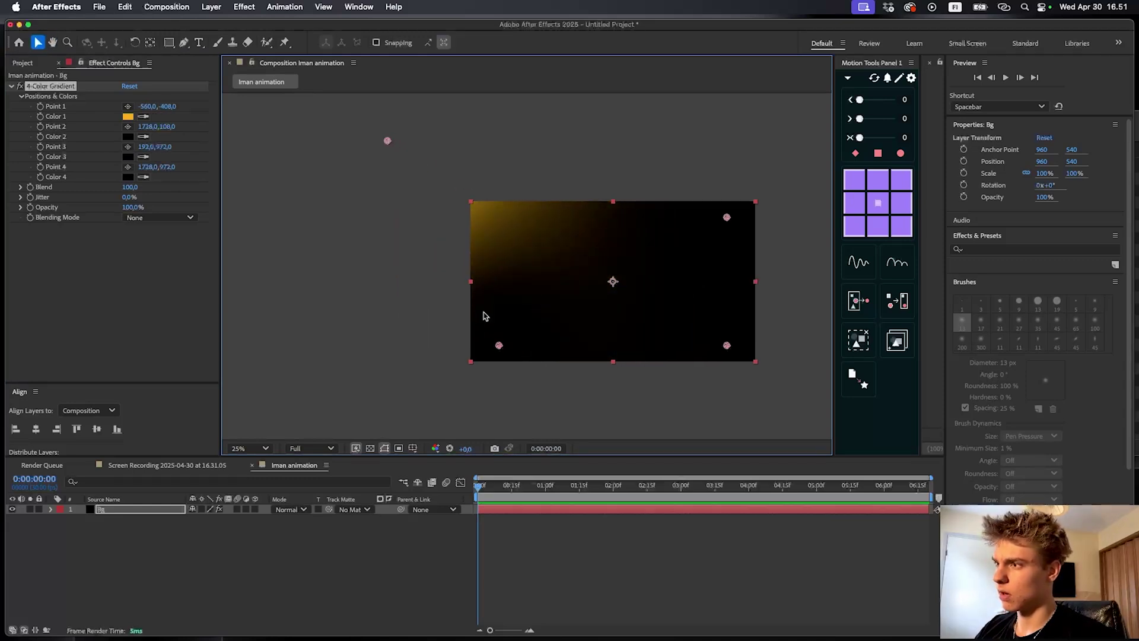
drag(498, 344, 439, 335)
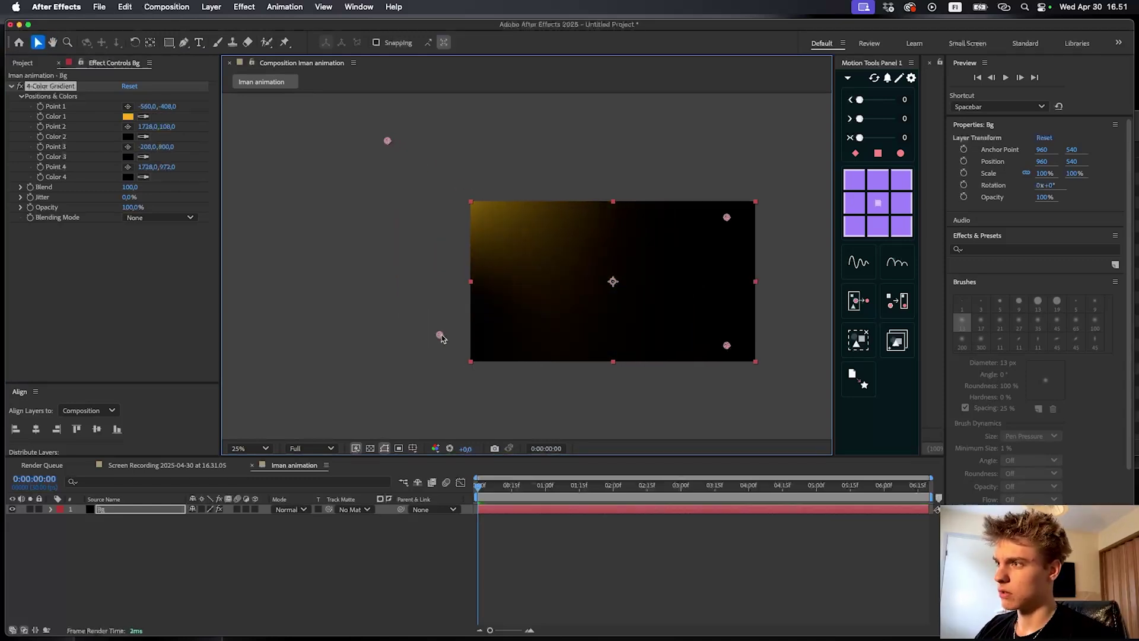
drag(727, 219, 687, 170)
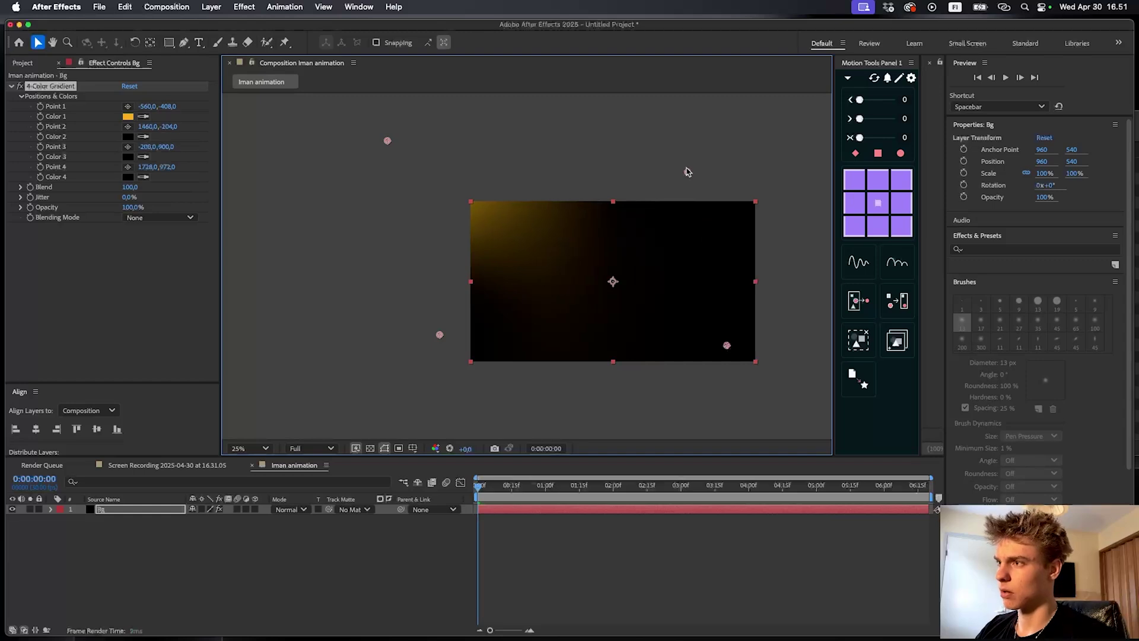
drag(439, 335, 438, 339)
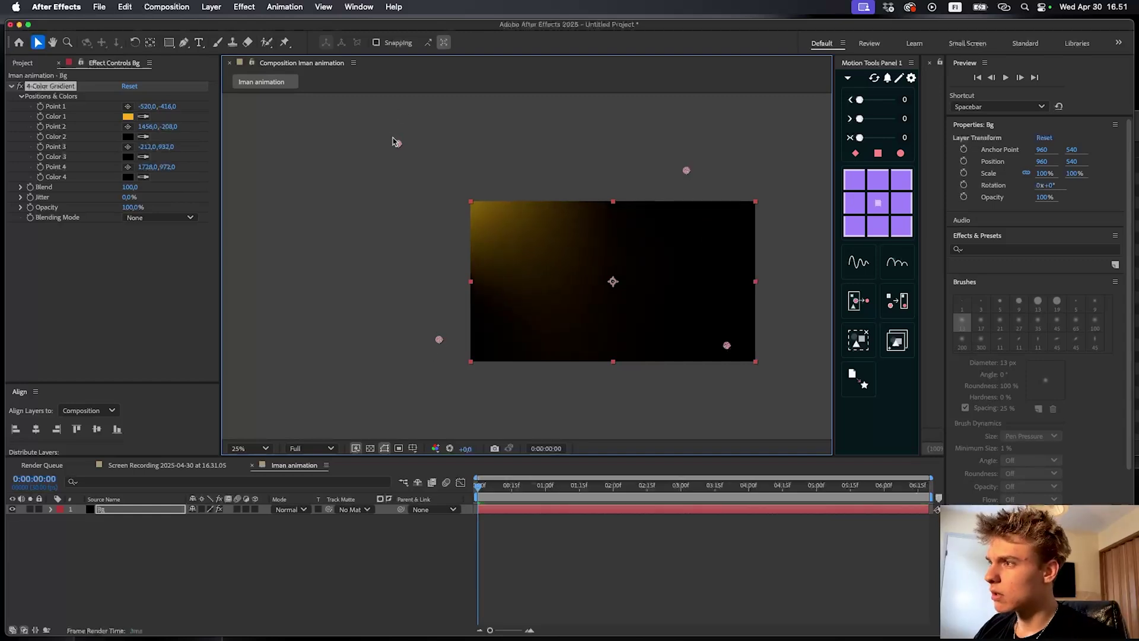
drag(388, 141, 391, 148)
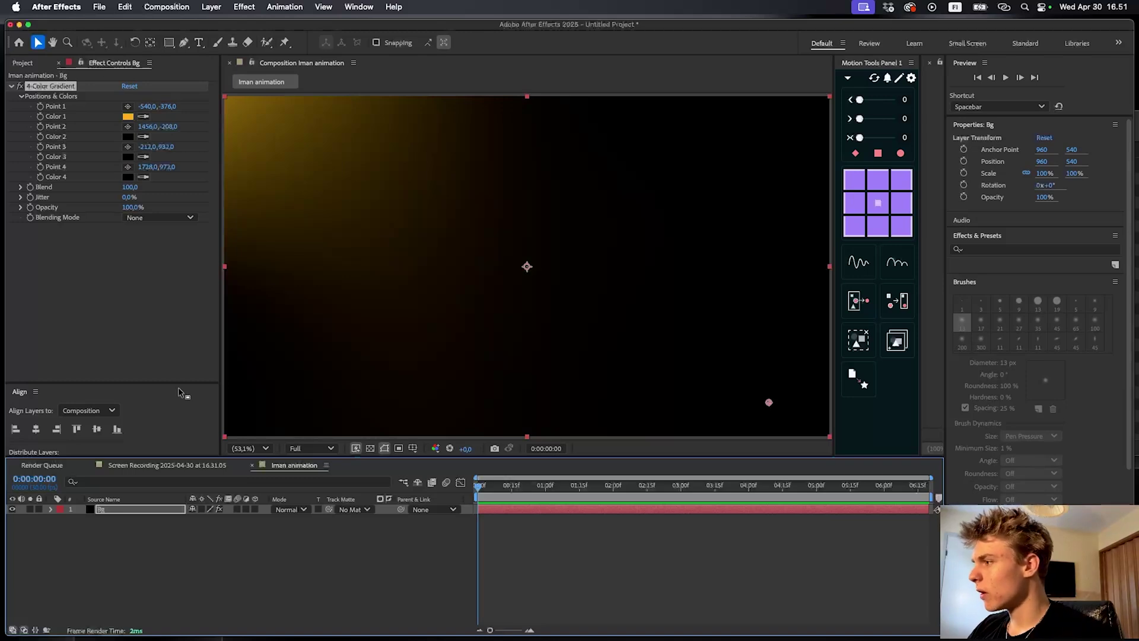
Place Dotted Bg overlay.jpg above the Bg layer in the composition and scale it to 28%
click(24, 63)
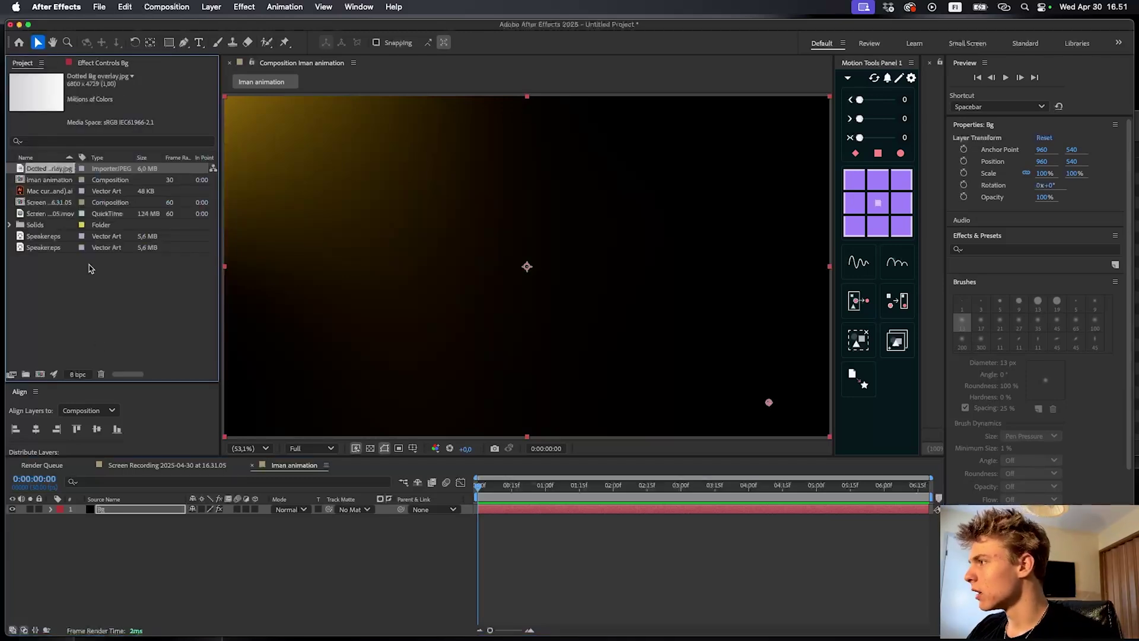
mouse_move(49, 168)
mouse_down()
mouse_move(71, 178)
mouse_move(356, 509)
mouse_move(493, 509)
mouse_up()
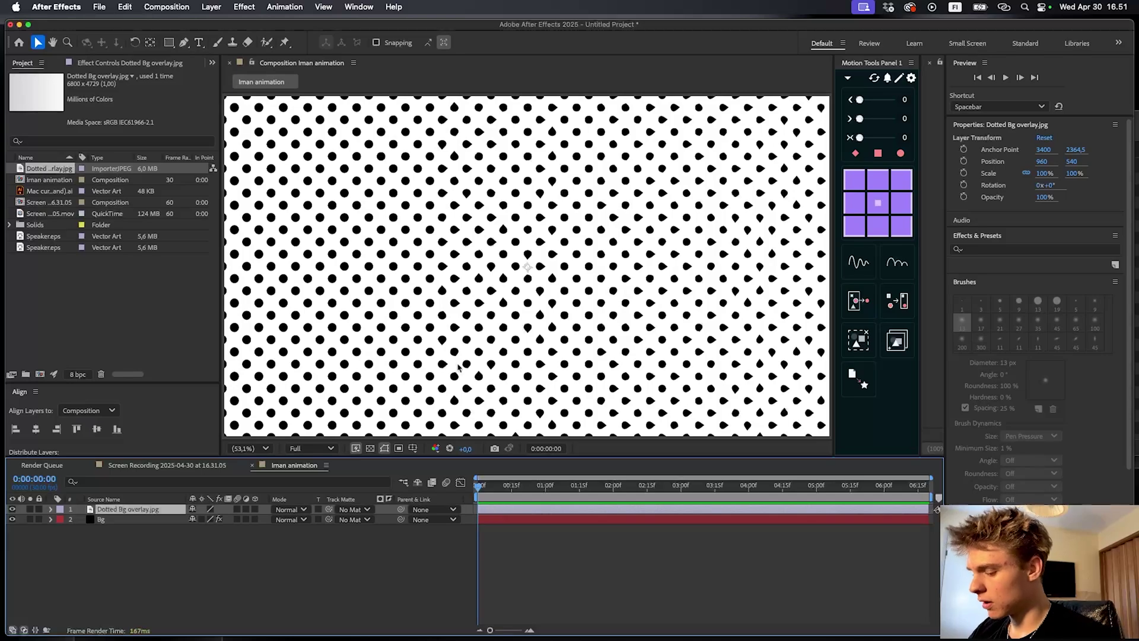
key(s)
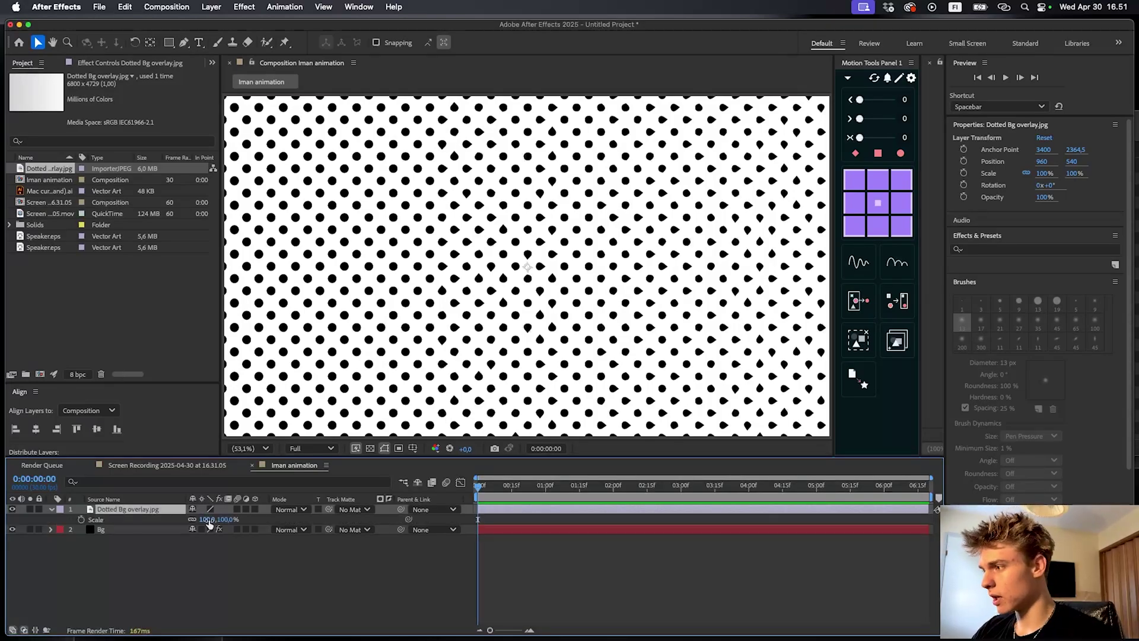
drag(208, 519, 161, 511)
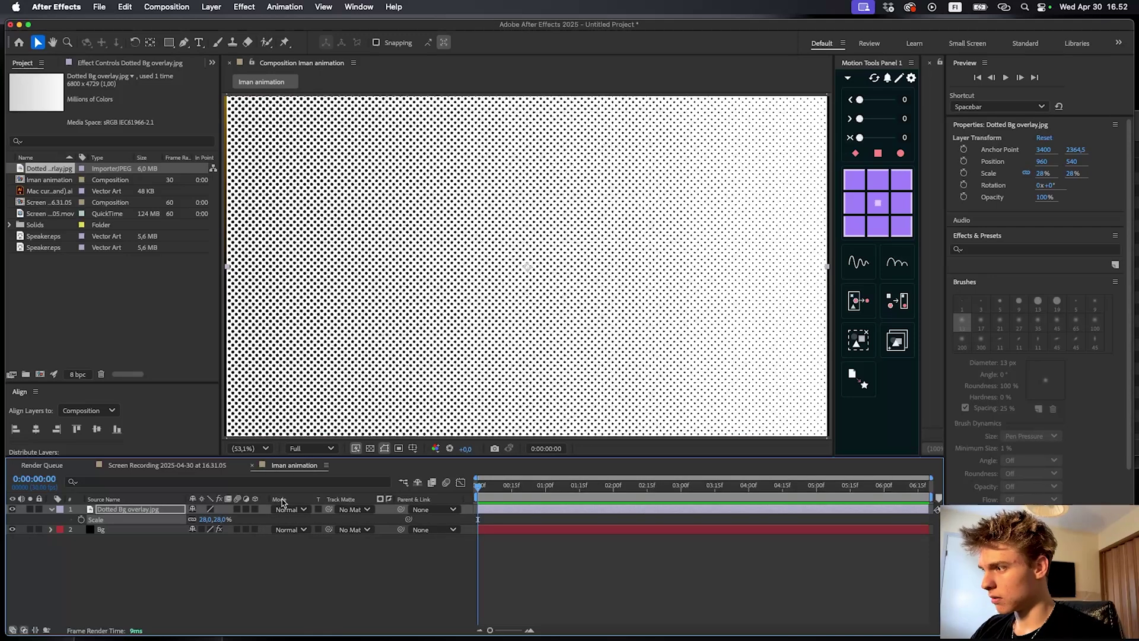
Set the blending mode of the Dotted Bg overlay.jpg layer to Multiply
click(289, 509)
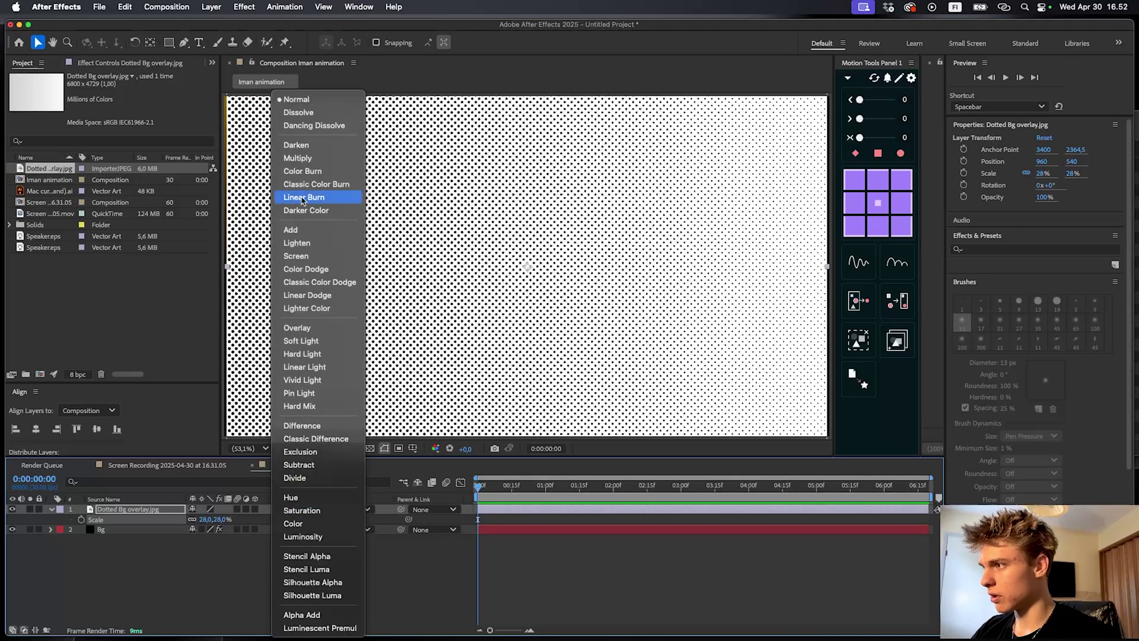
click(297, 157)
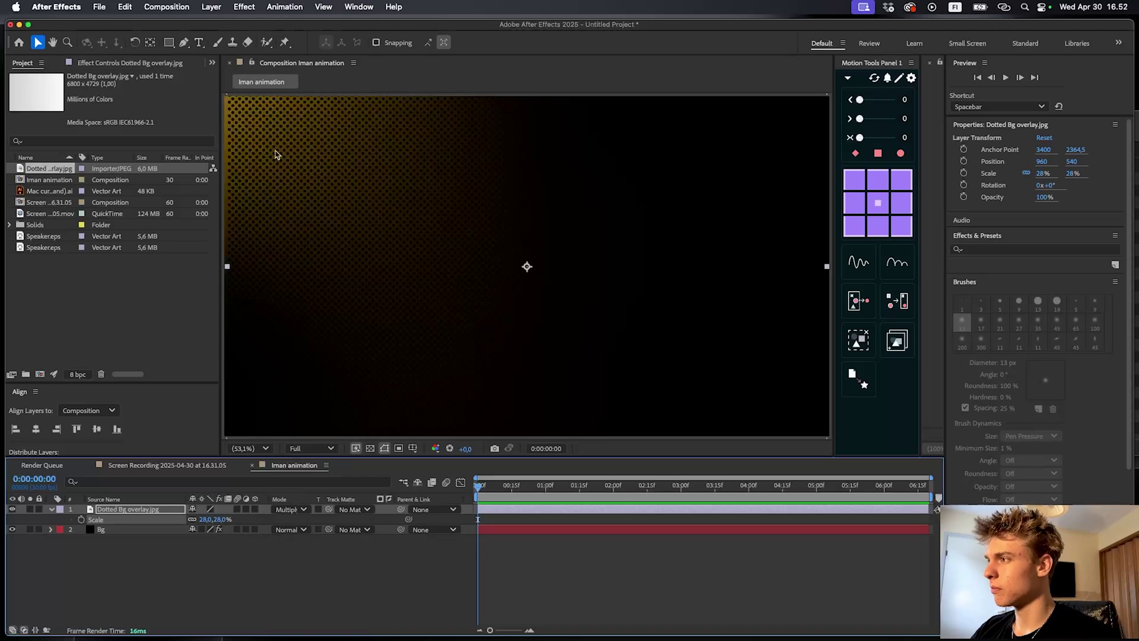
Scale the dotted overlay to 29% and shift it horizontally to an X position of about 717
drag(217, 519, 176, 501)
drag(628, 269, 507, 327)
drag(221, 519, 249, 516)
Lower the opacity of the Dotted Bg overlay.jpg layer to 33%
key(t)
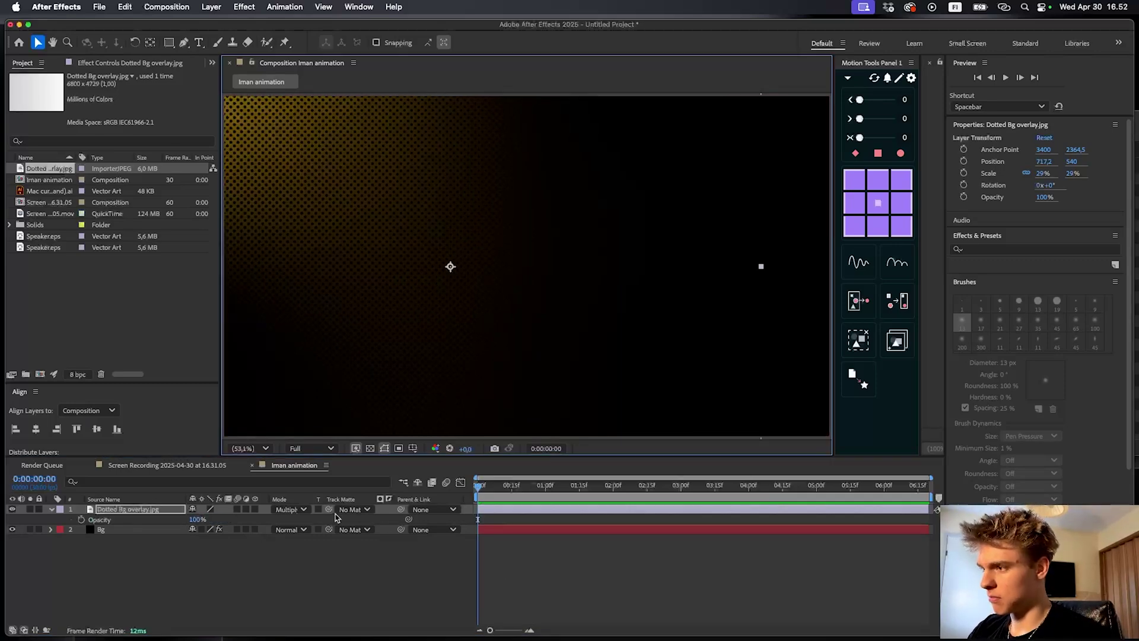
drag(198, 519, 149, 510)
click(237, 561)
scroll(498, 293, down, 3)
scroll(532, 296, up, 2)
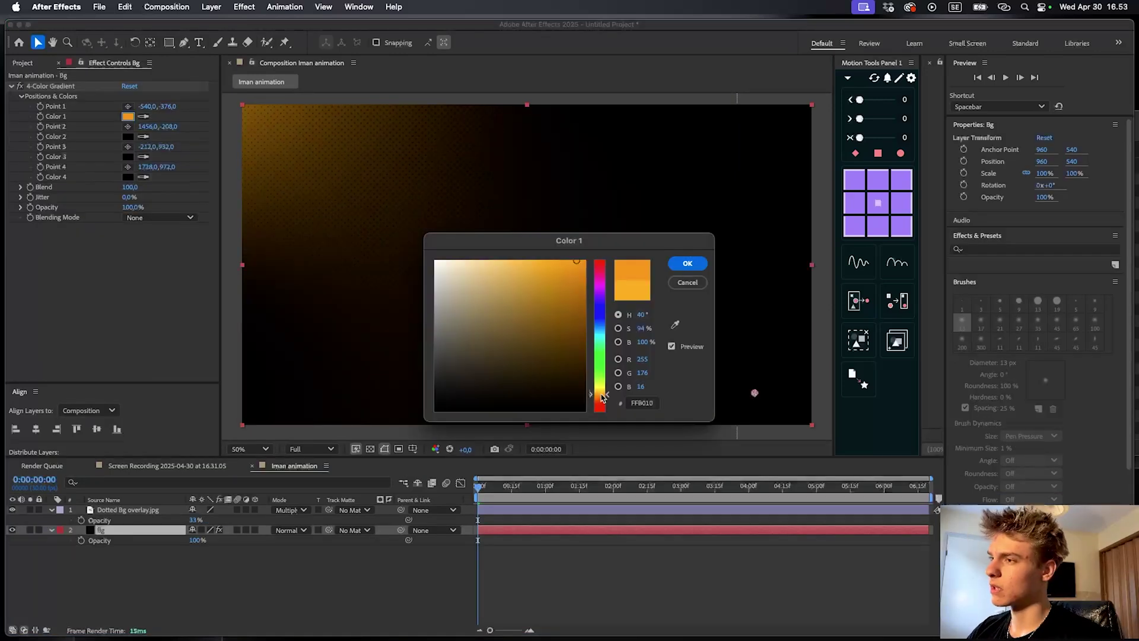
Shift the hue of Color 1 in the Bg layer's gradient to a deeper orange
drag(600, 392, 602, 398)
click(686, 263)
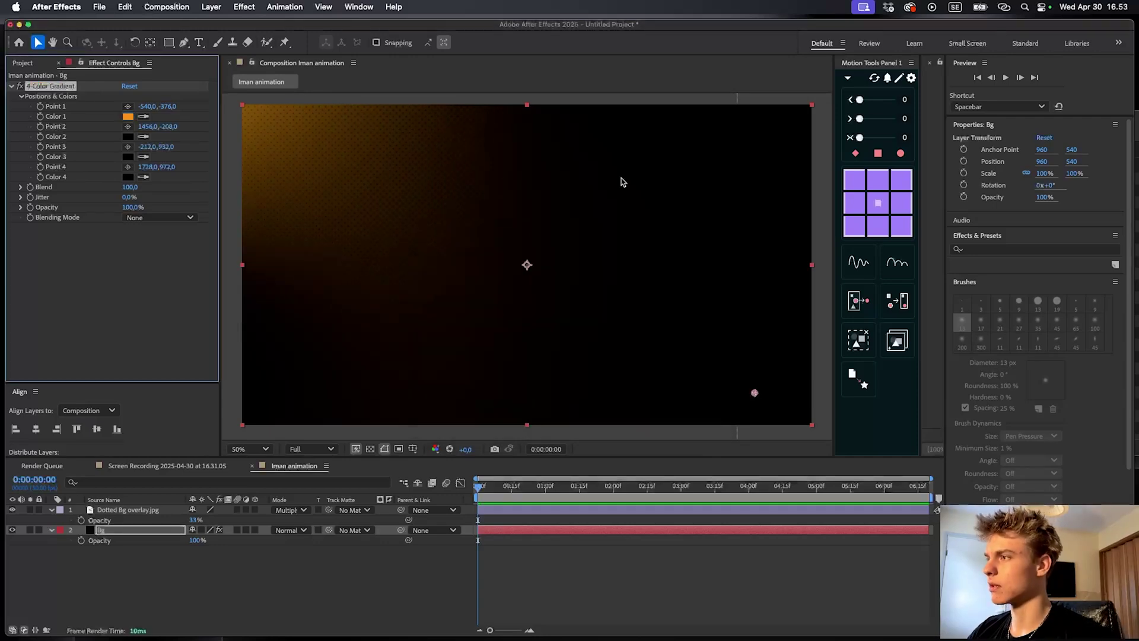
click(548, 567)
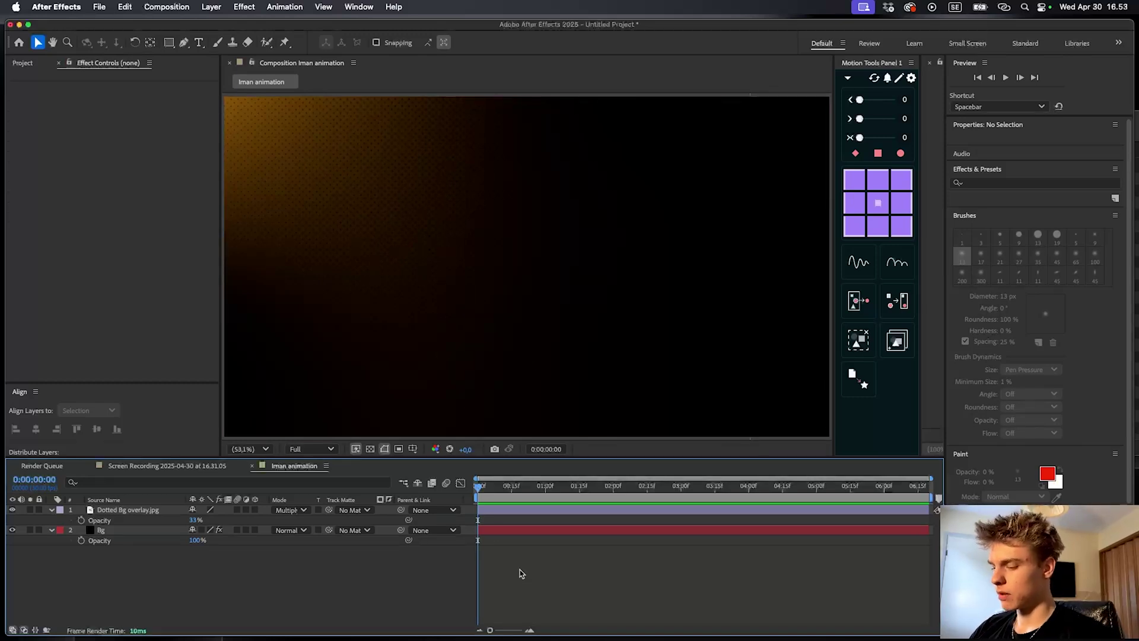
Draw a wide rounded rectangle about 1075 by 128 px with a solid black fill and a 2 px white stroke
key(t)
click(169, 43)
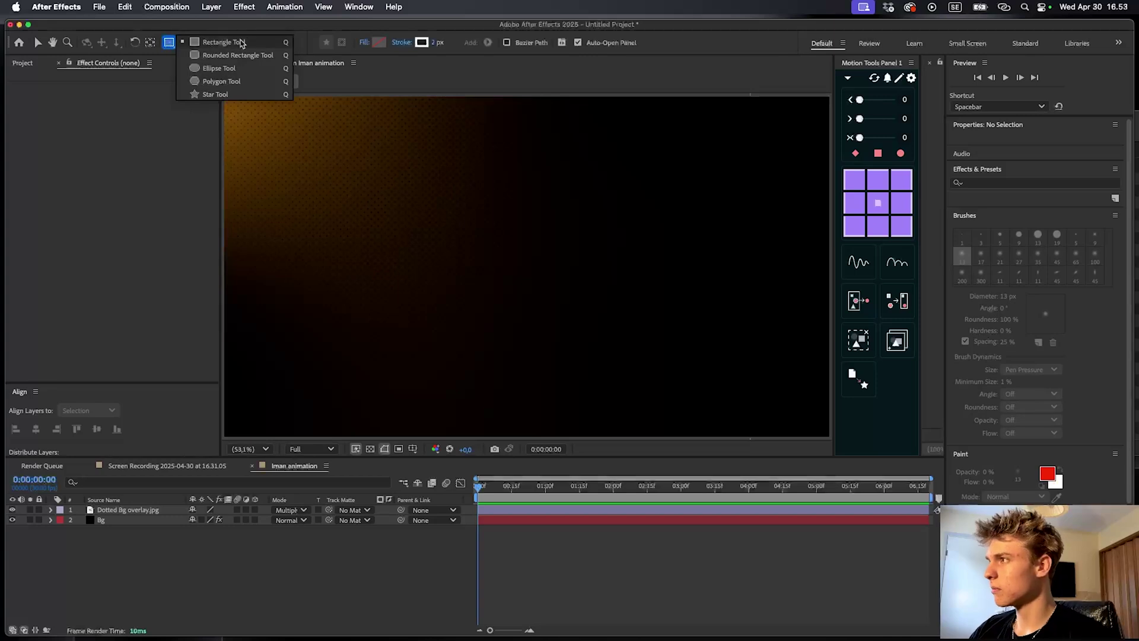
click(238, 60)
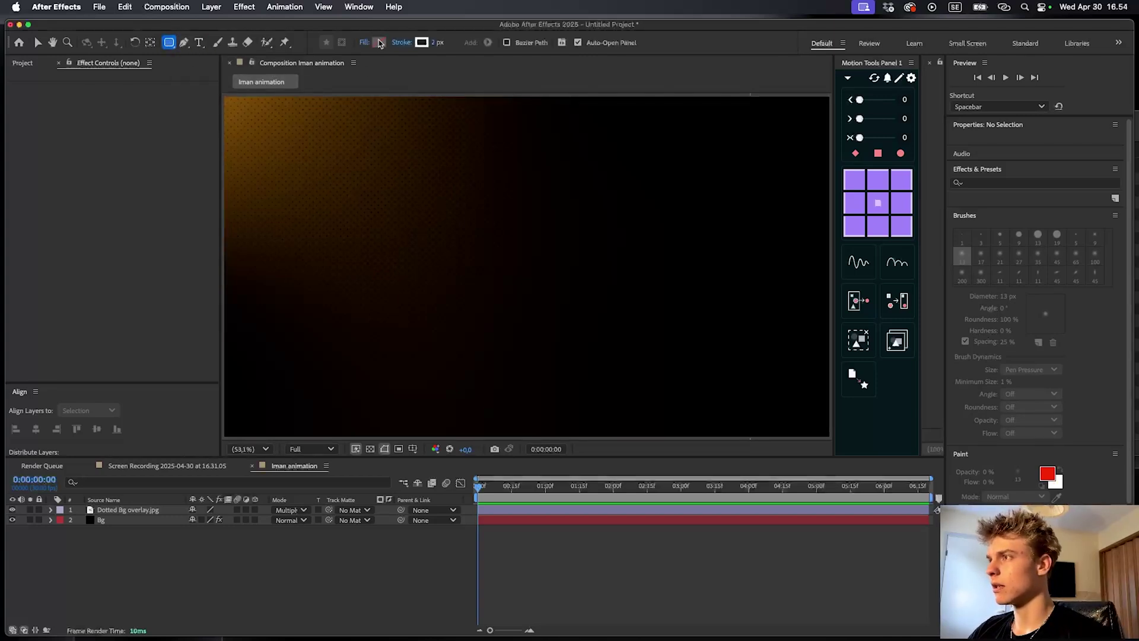
alt+click(378, 42)
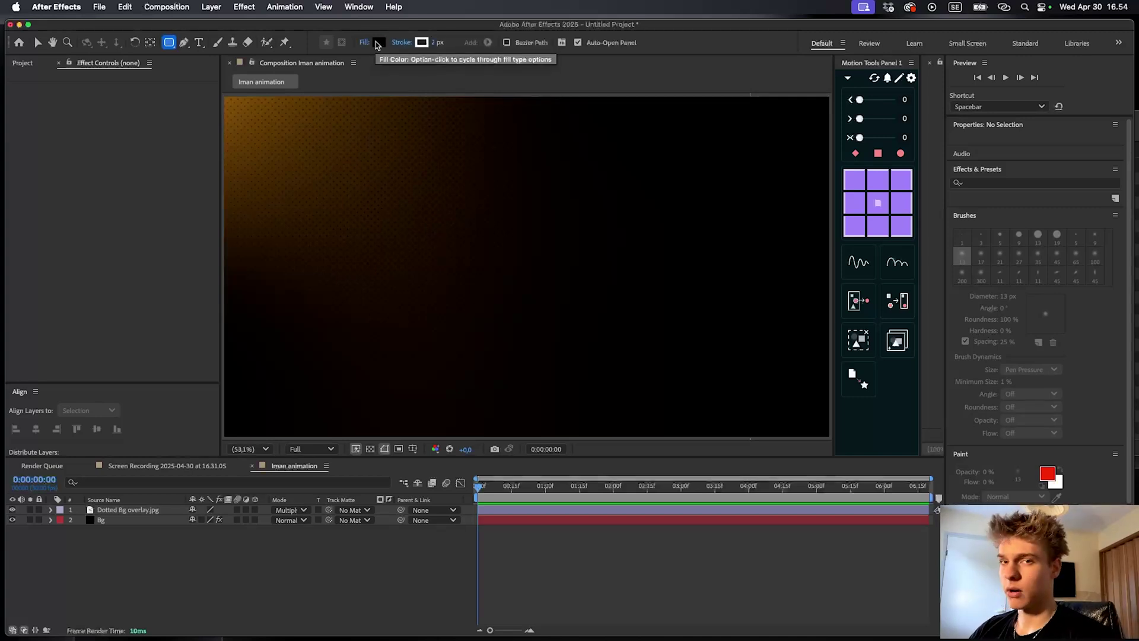
alt+click(379, 43)
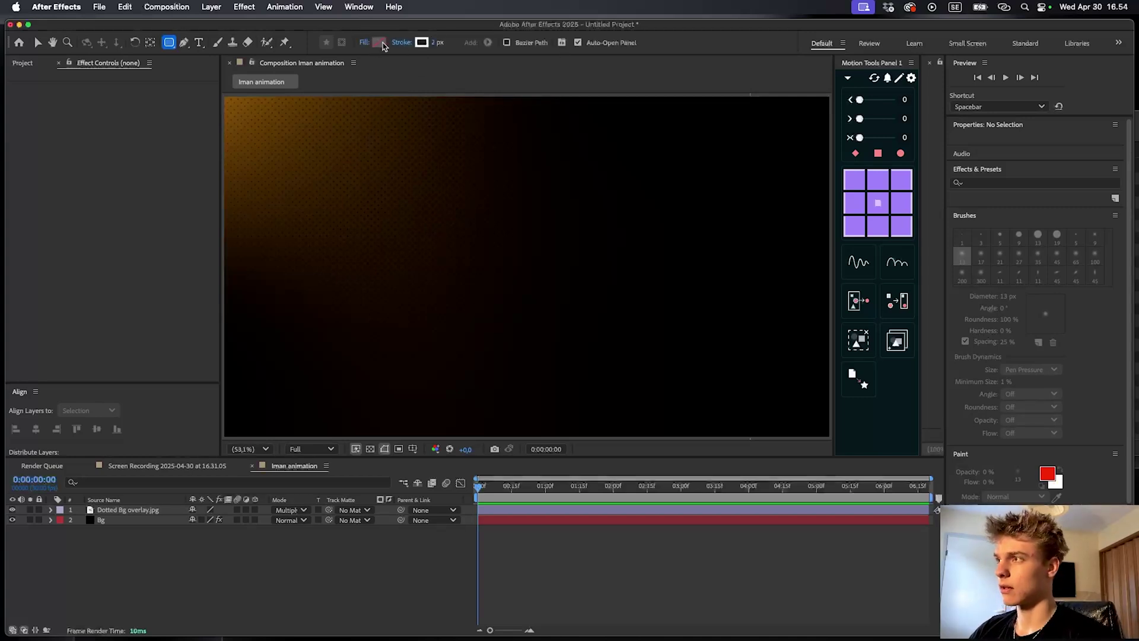
mouse_move(362, 217)
mouse_down()
mouse_move(598, 280)
mouse_move(679, 289)
mouse_move(682, 265)
mouse_move(702, 258)
mouse_up()
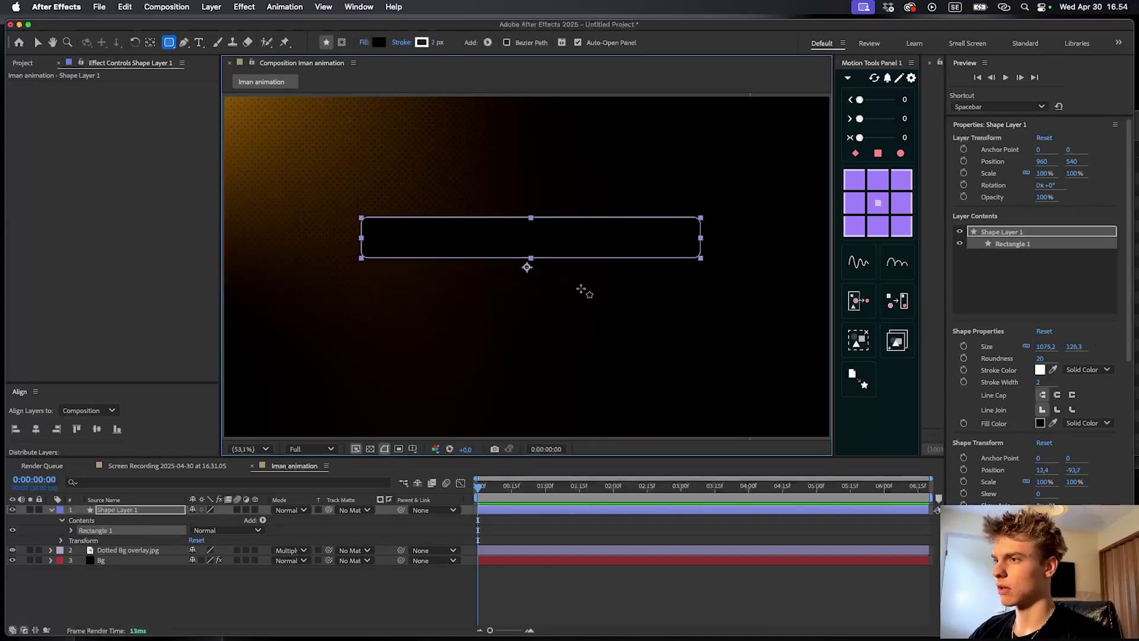
Centre the rounded rectangle horizontally and vertically in the composition and place its anchor point at its own centre
key(v)
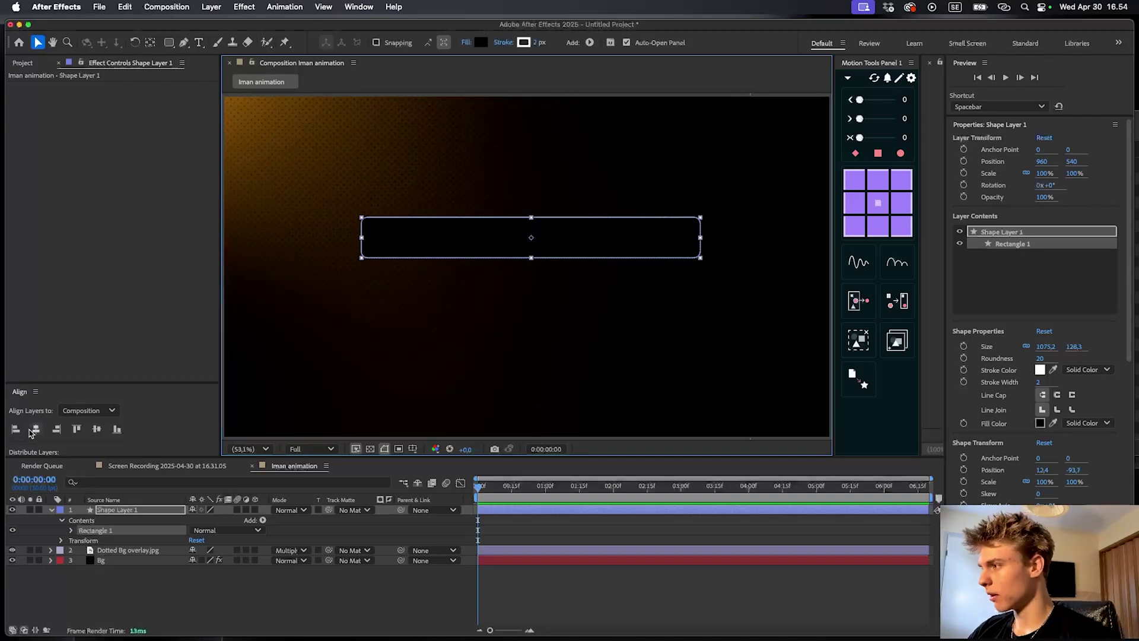
click(36, 429)
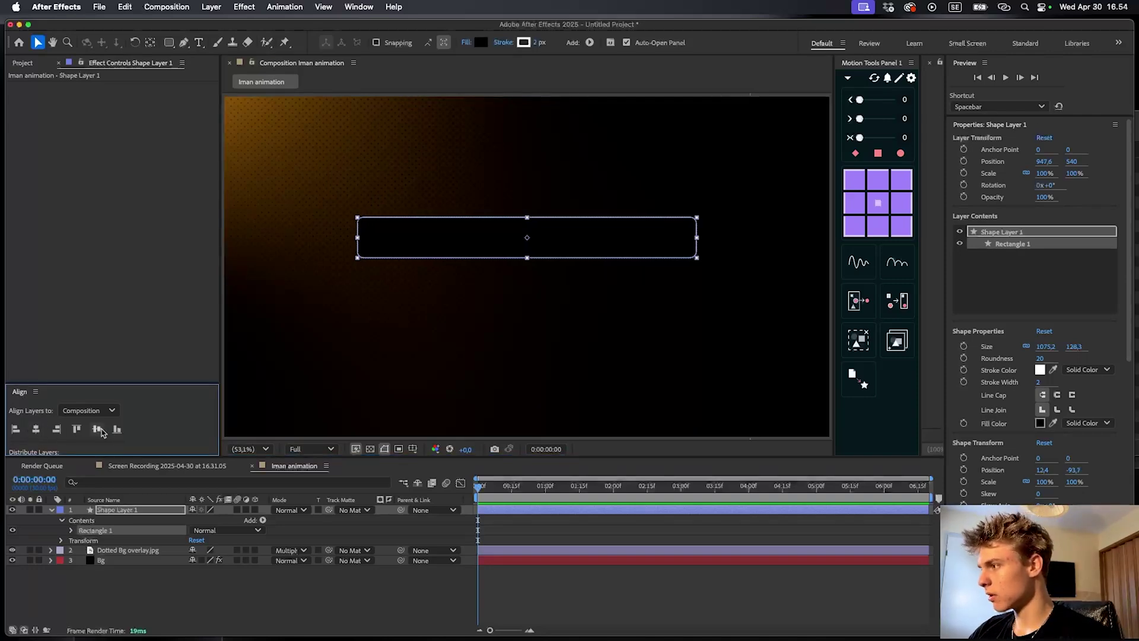
click(97, 429)
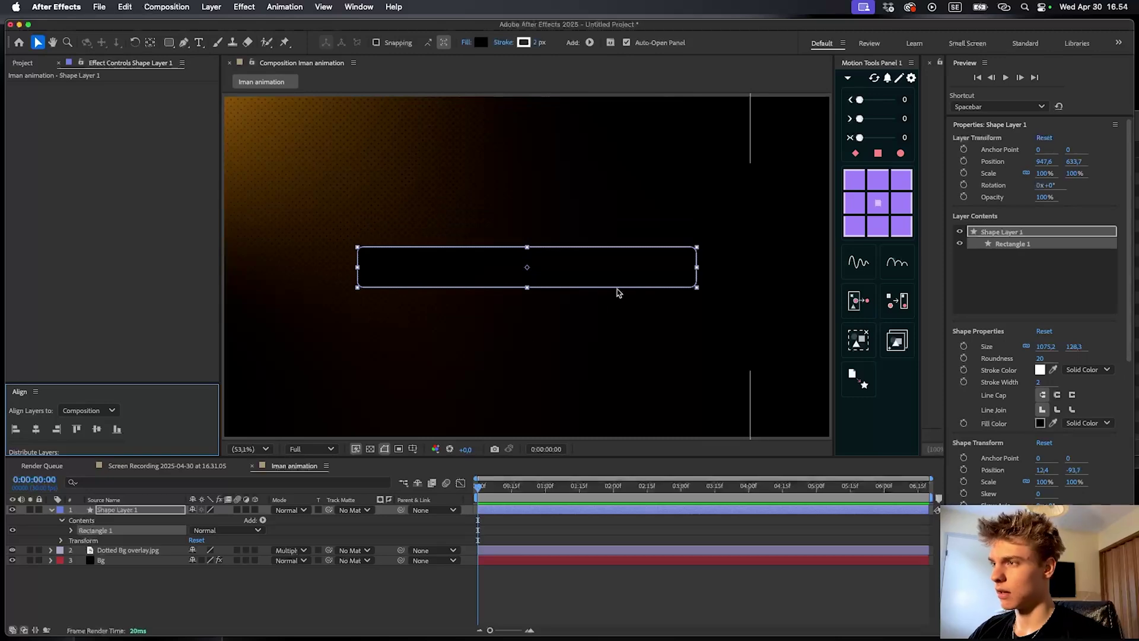
click(117, 509)
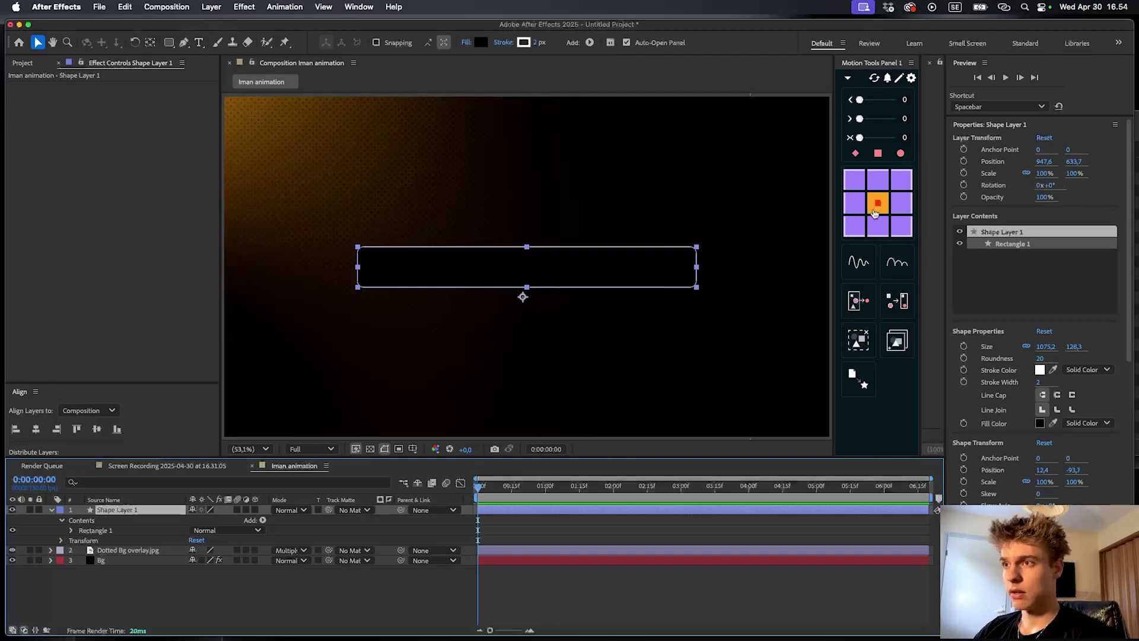
click(880, 206)
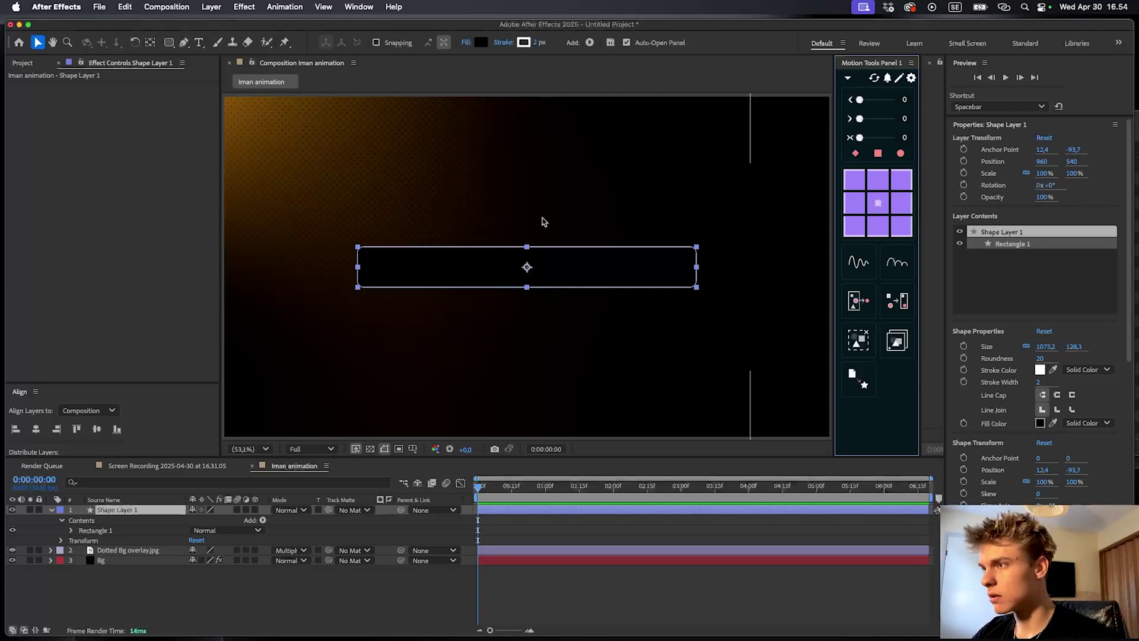
Set the rounded rectangle's stroke width to 1 px and its fill to dark grey 212121
click(539, 42)
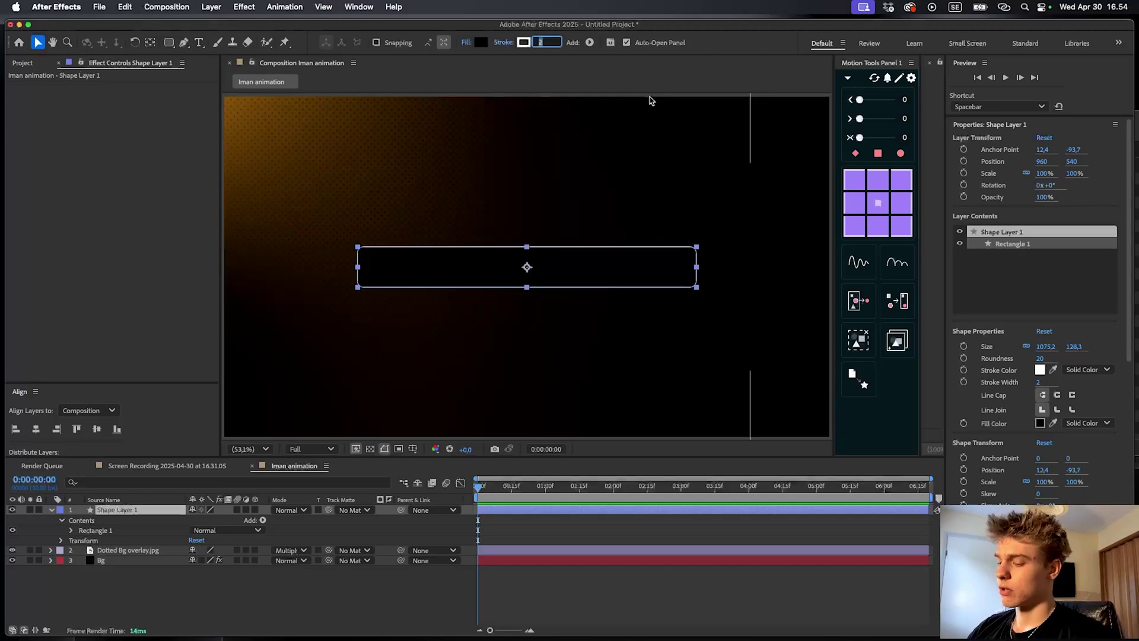
text(1)
key(Return)
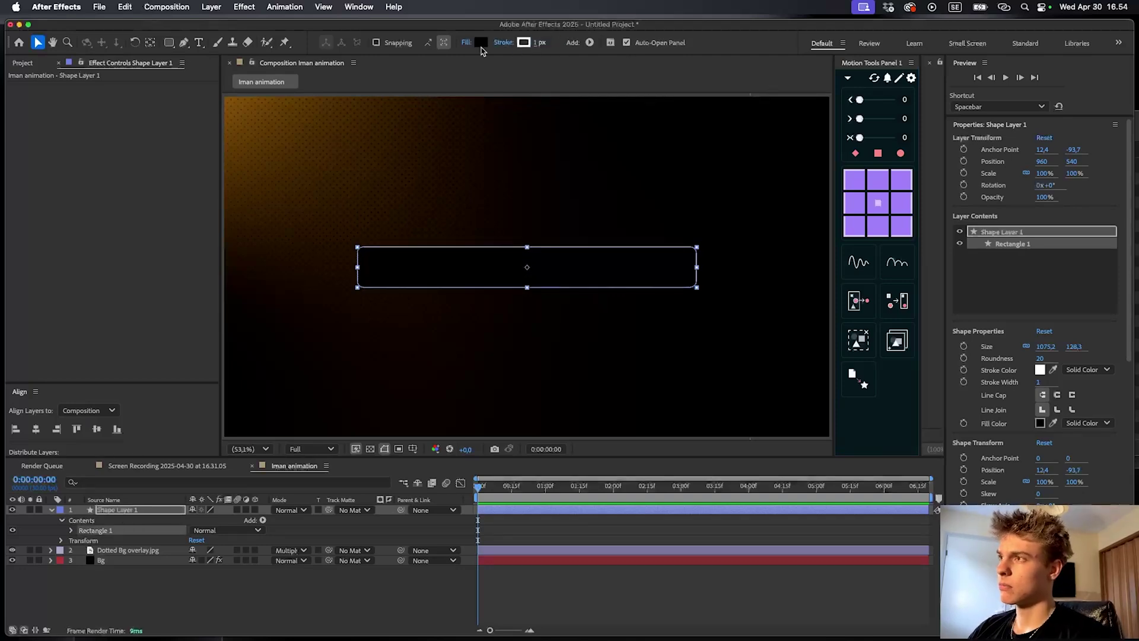
click(480, 43)
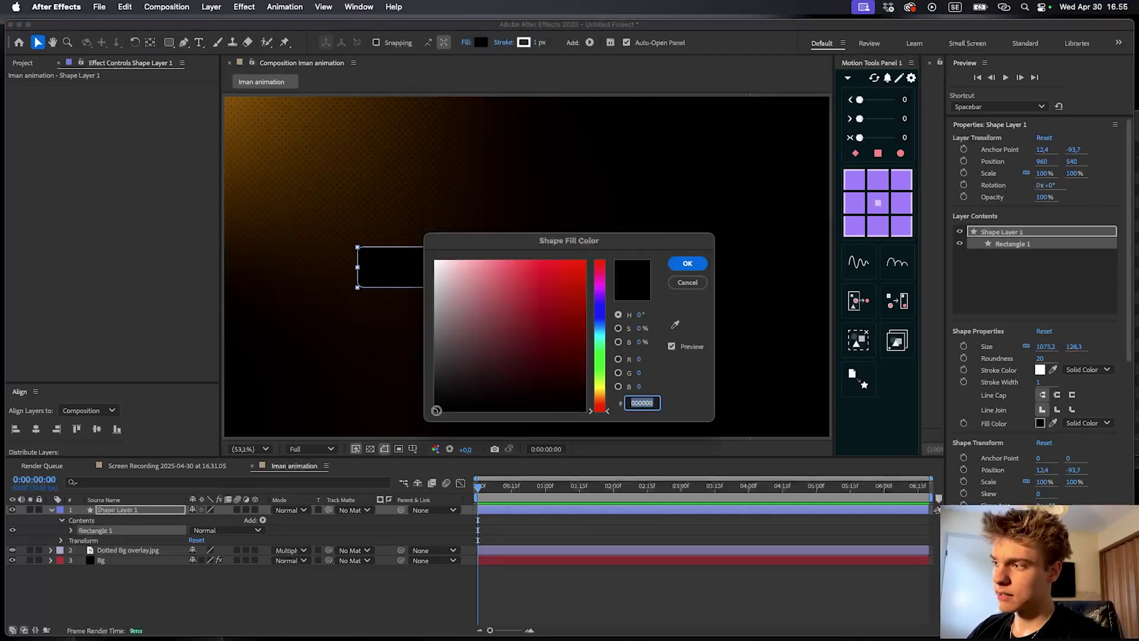
drag(436, 410, 422, 392)
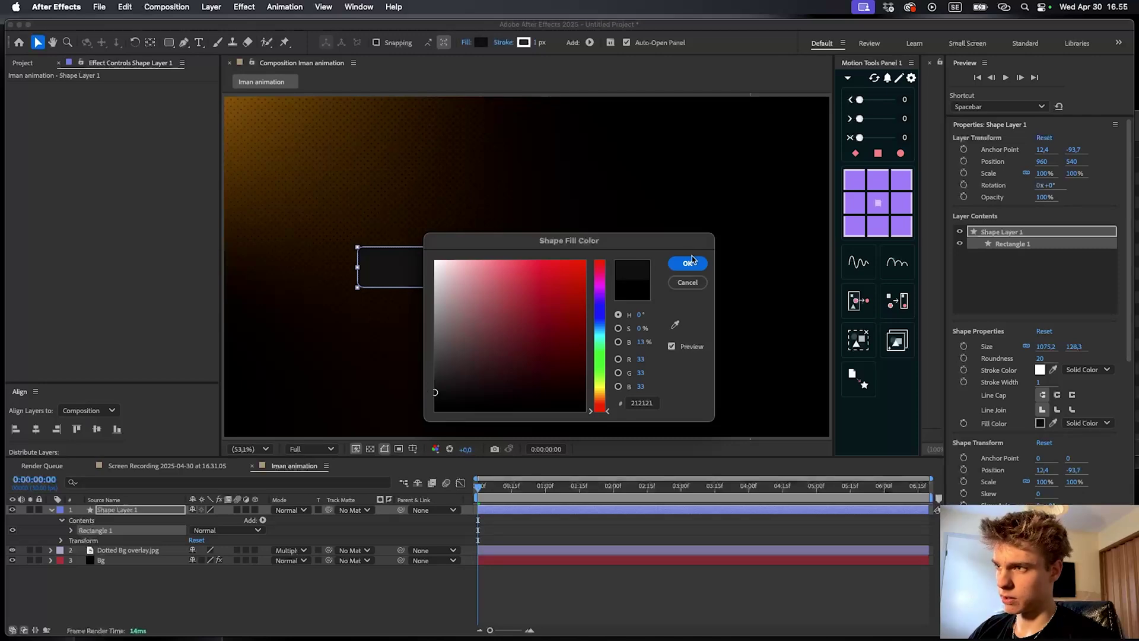
click(688, 262)
click(518, 519)
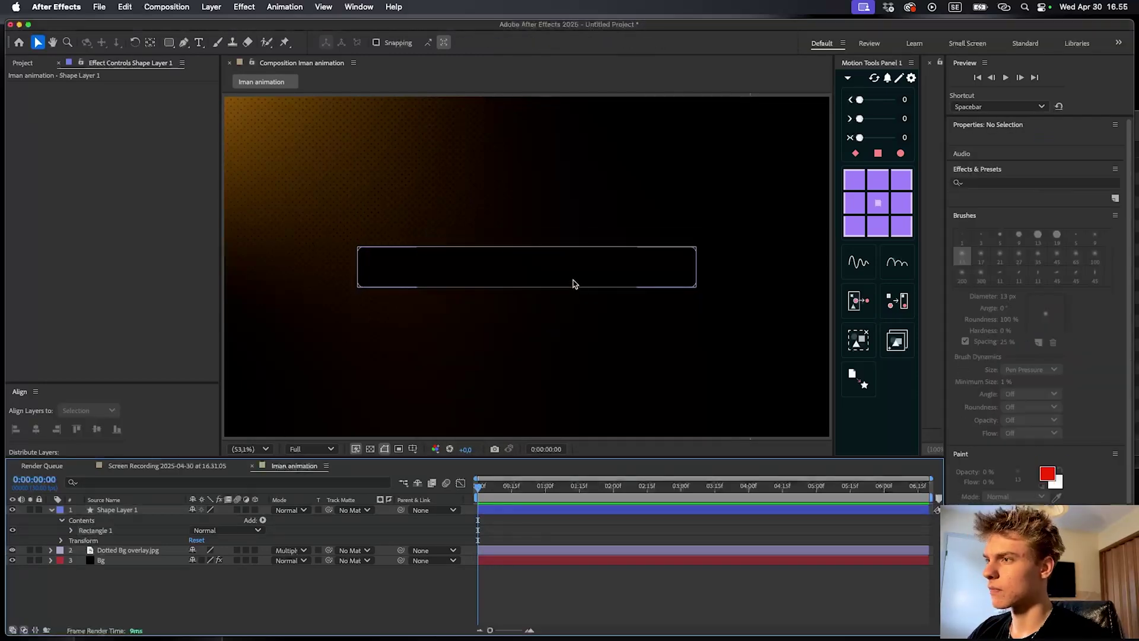
Draw a circle about 49 px wide inside the left end of the search bar and centre its anchor point
click(209, 468)
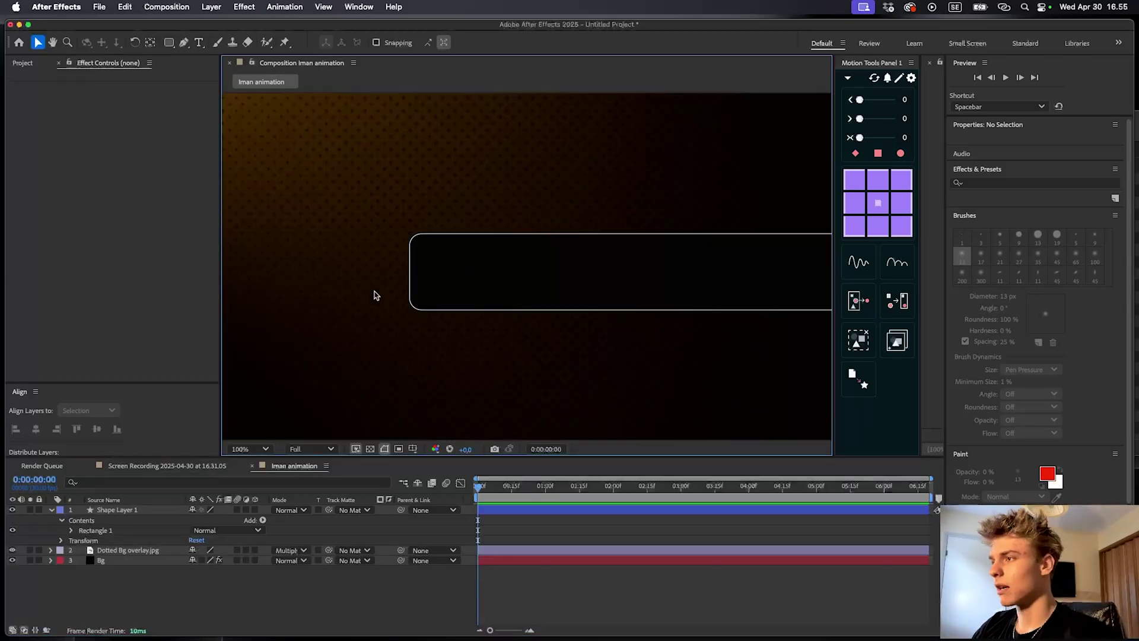
scroll(451, 277, up, 2)
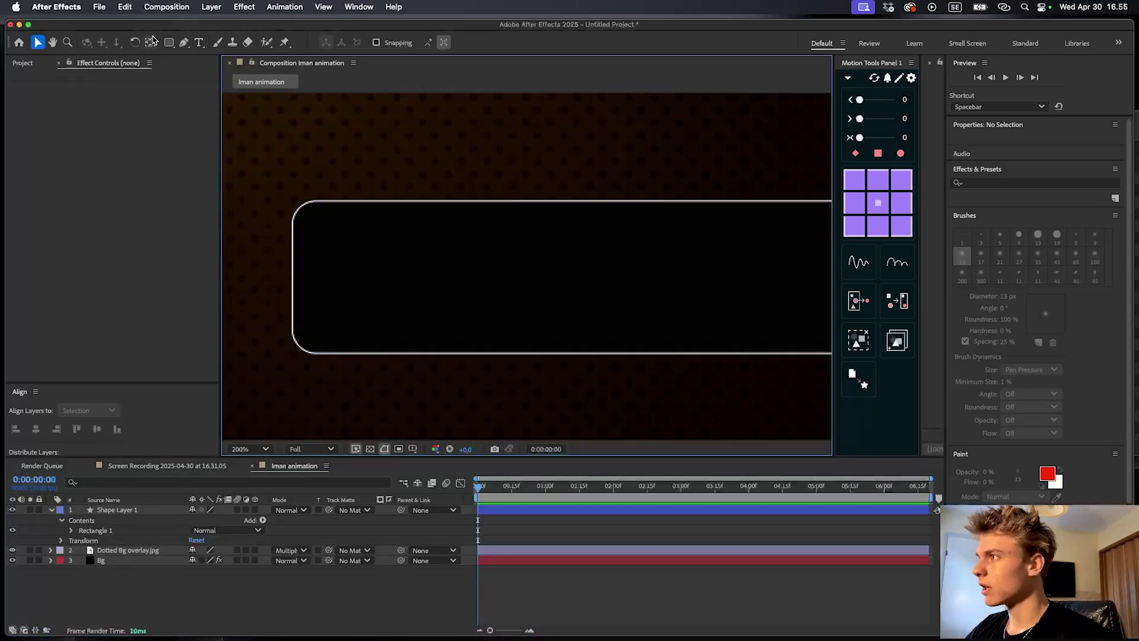
click(170, 45)
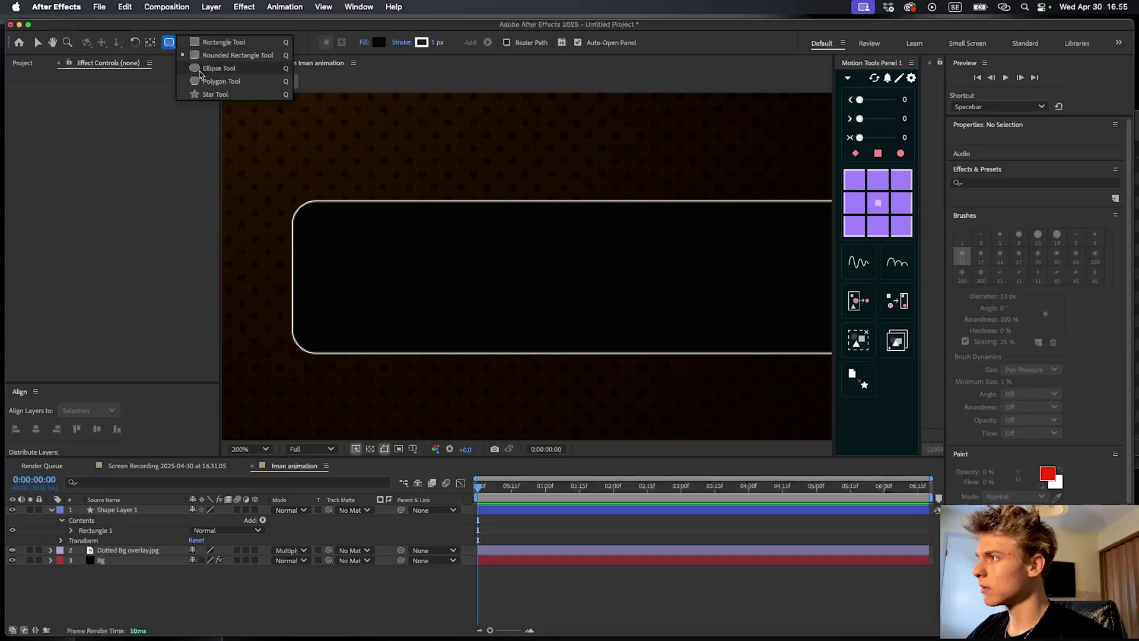
click(201, 68)
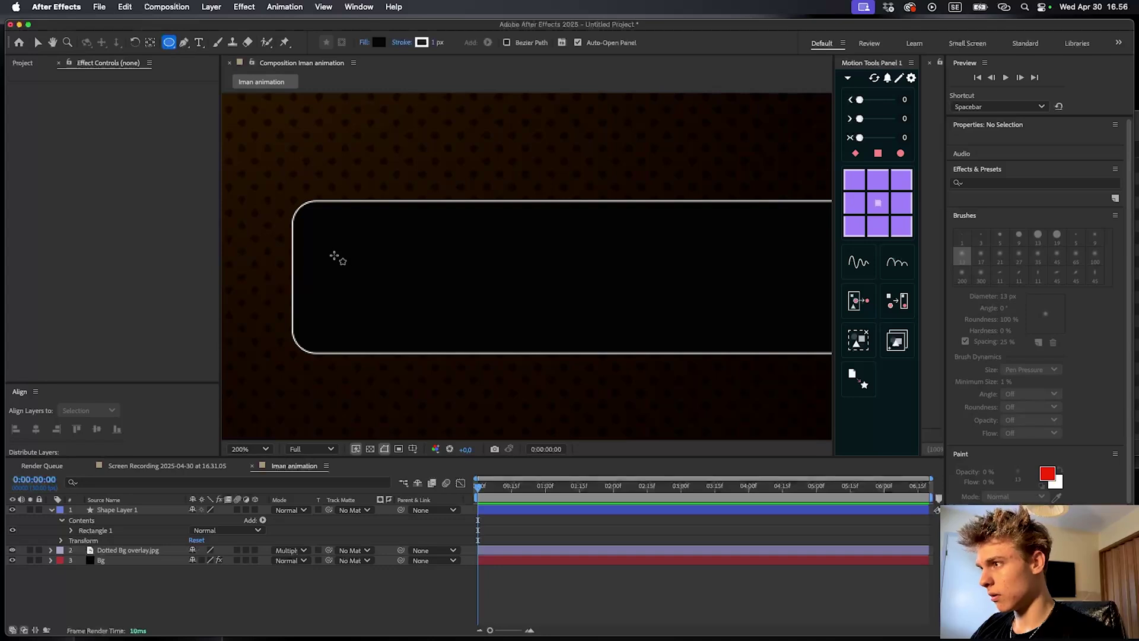
drag(334, 256, 409, 292)
key(v)
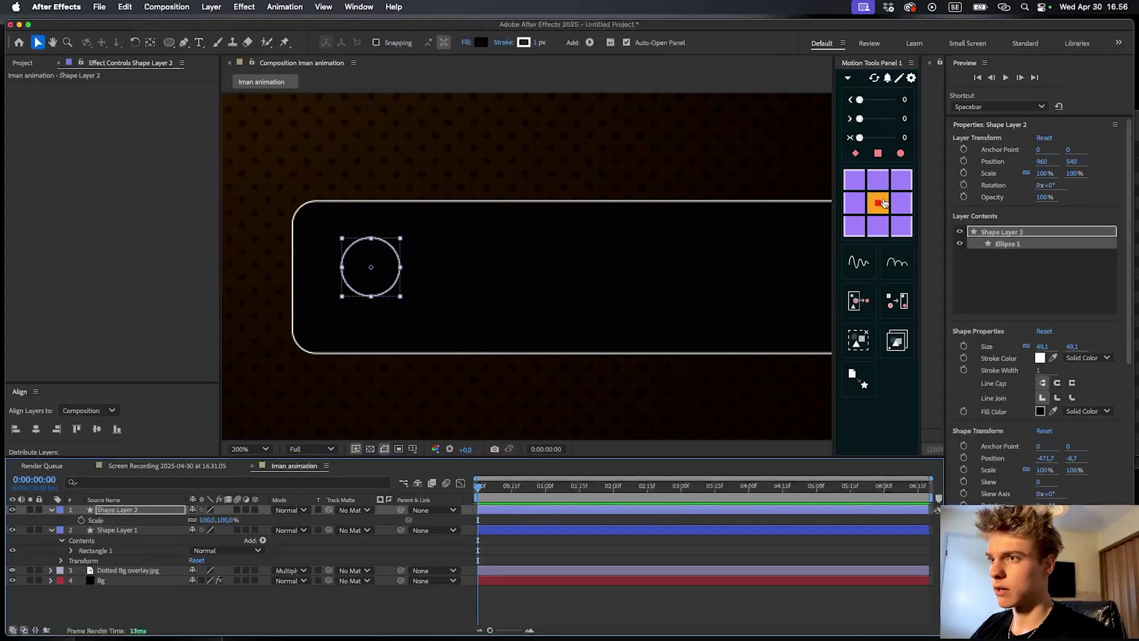
click(879, 204)
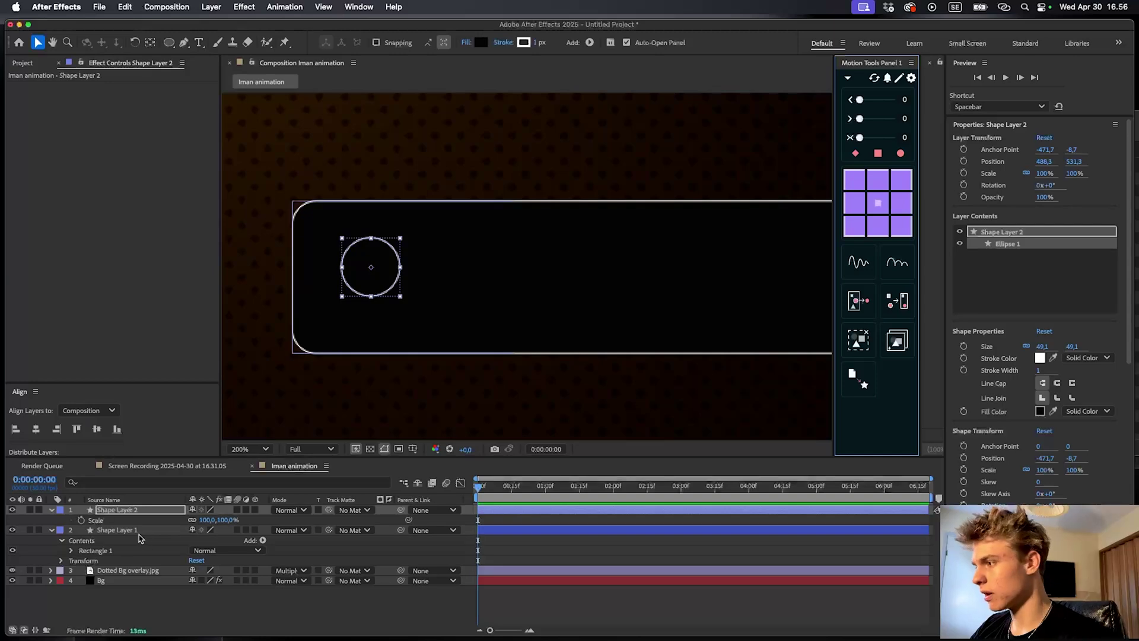
Scale the circle layer to 74% and reposition it to about 482, 526 inside the search bar
drag(209, 520, 187, 519)
click(503, 523)
click(502, 510)
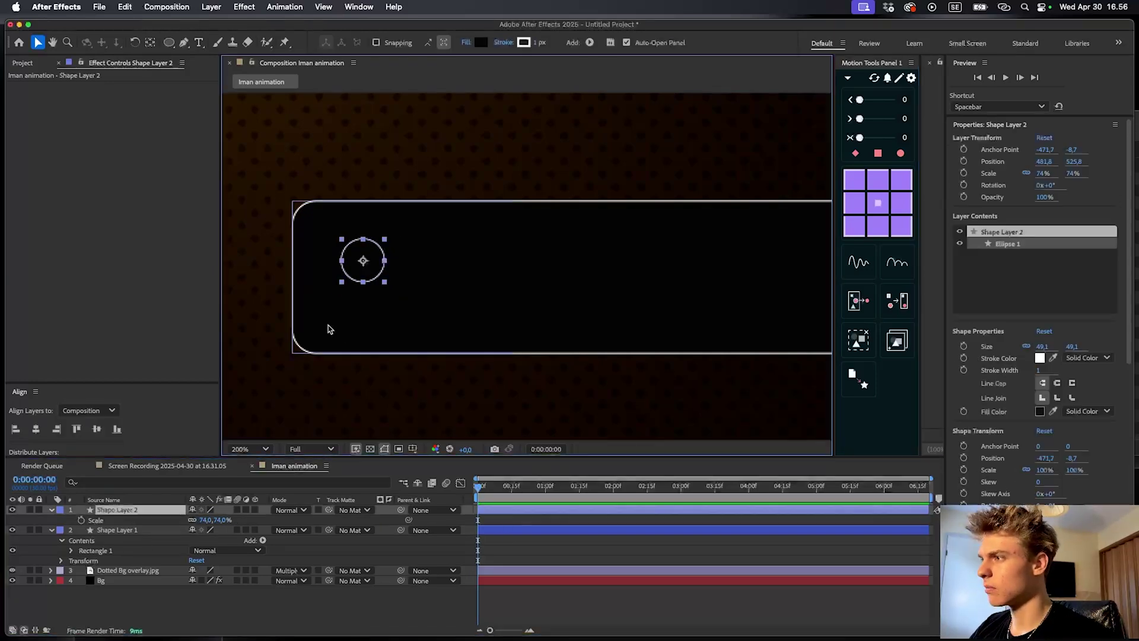
Set the circle's stroke width to 4 px and its fill to None
drag(539, 42, 541, 43)
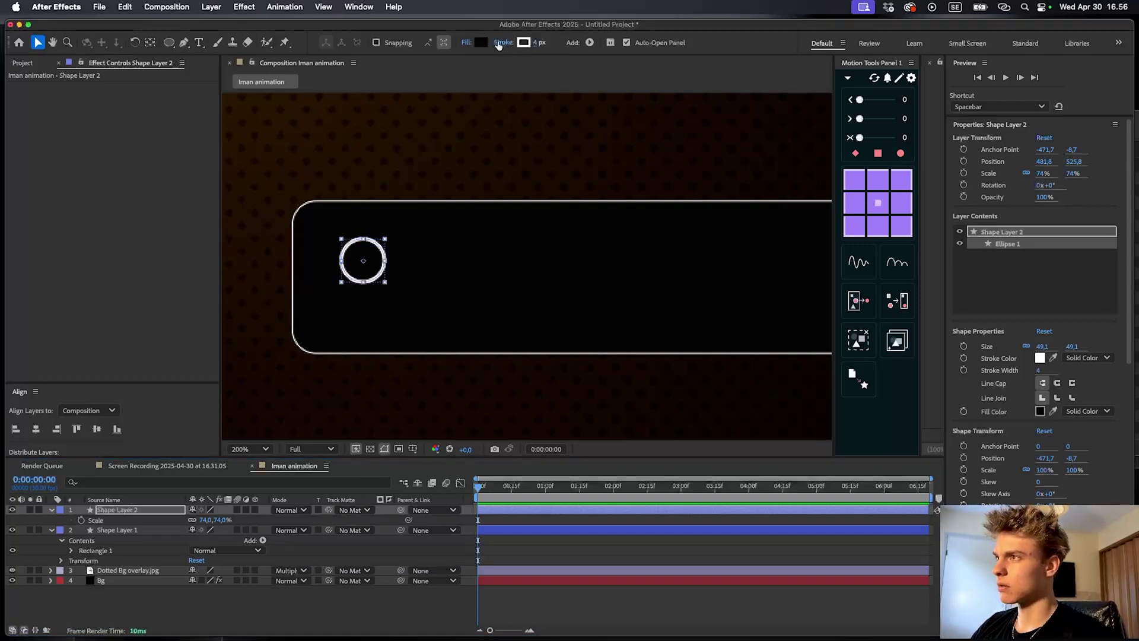
alt+click(482, 42)
alt+click(482, 42)
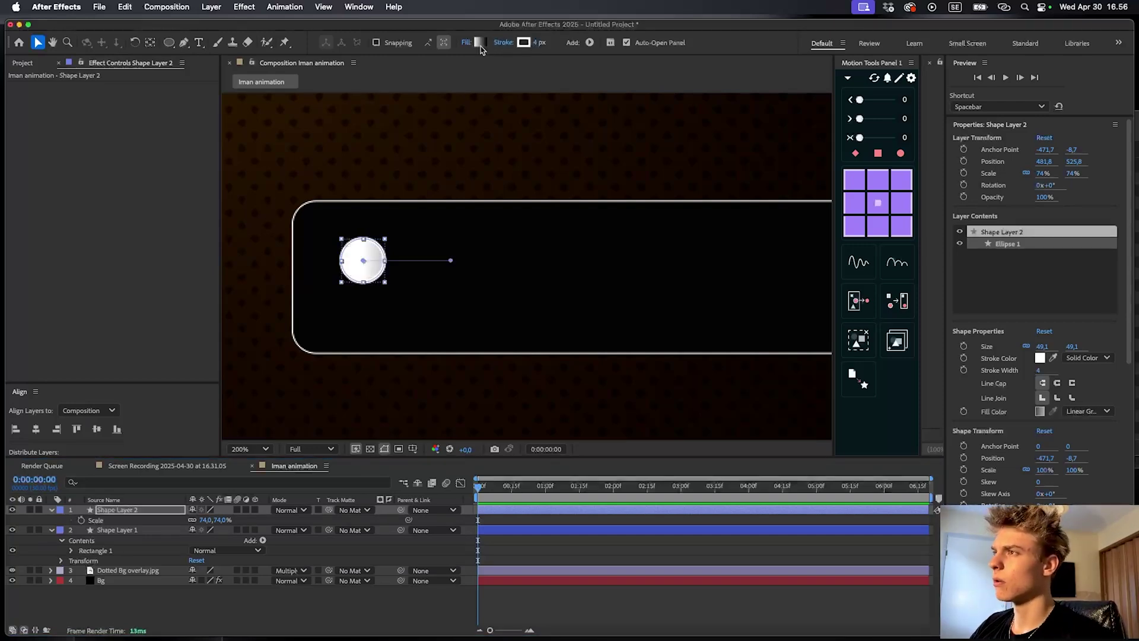
alt+click(482, 42)
Change the circle's stroke colour to grey 606060
click(523, 42)
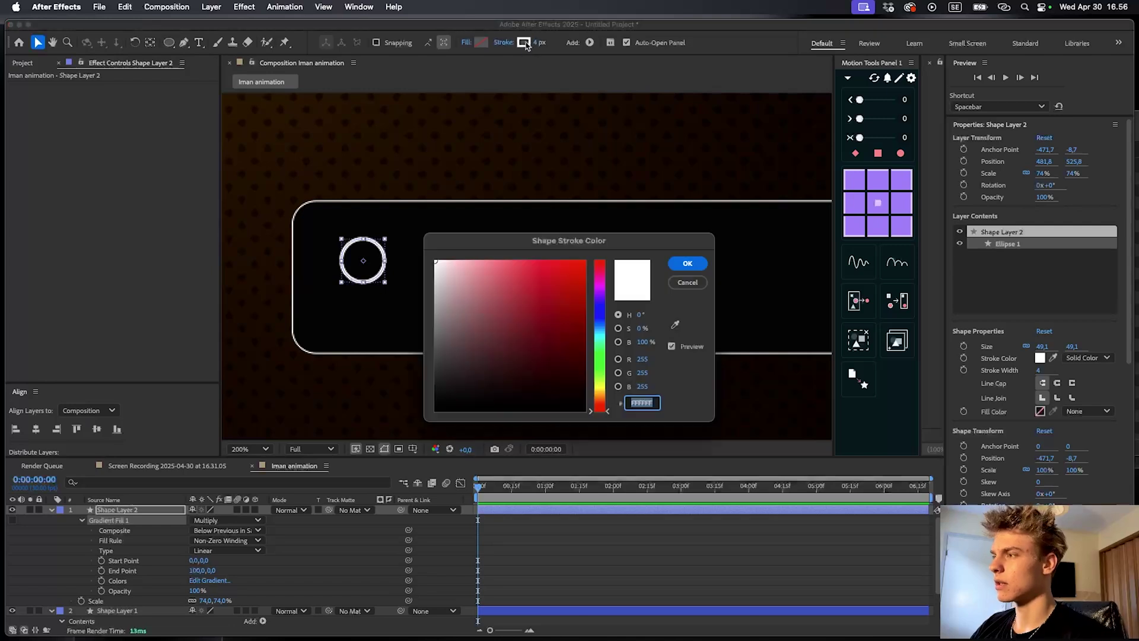
drag(433, 308, 407, 359)
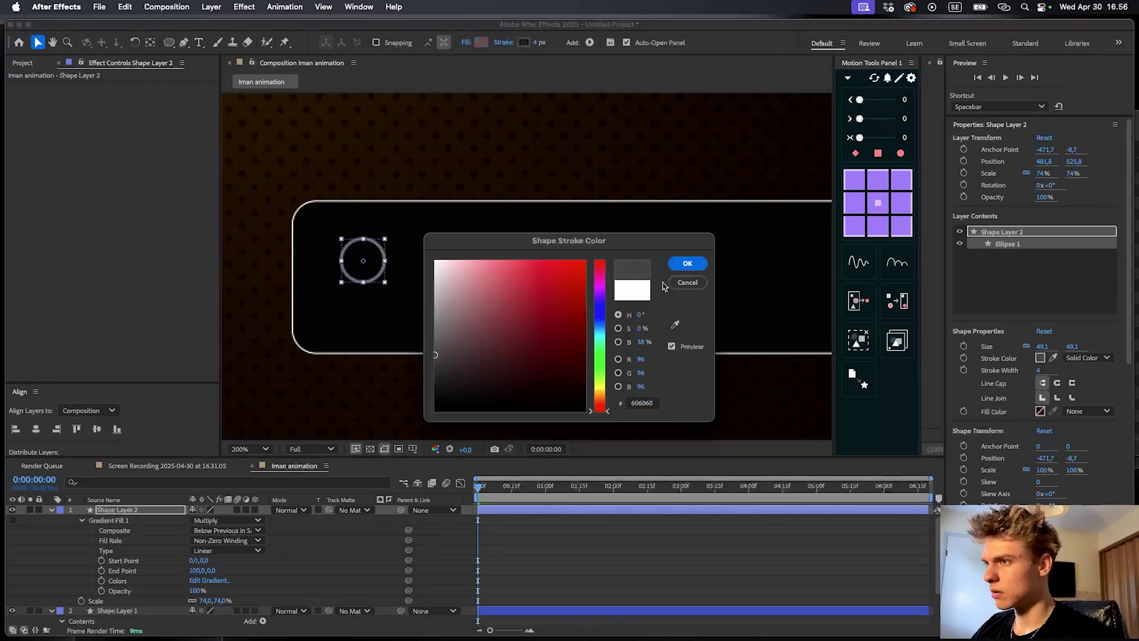
click(687, 263)
click(552, 500)
Set the circle's stroke width to 5 px and deselect the layer
click(530, 511)
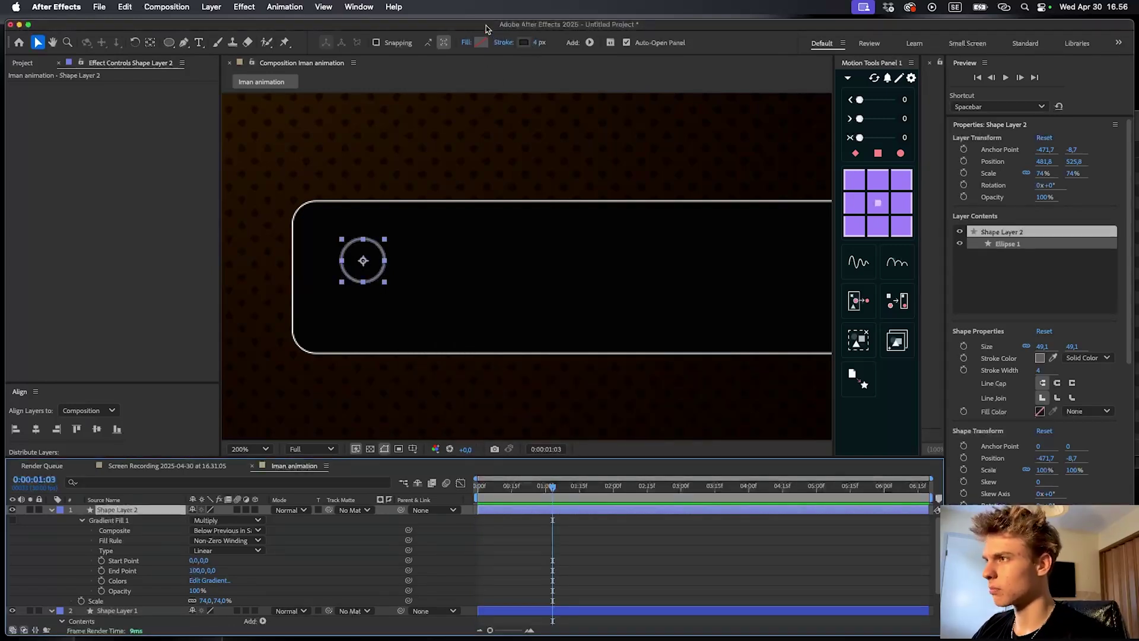
click(538, 42)
text(5)
key(Return)
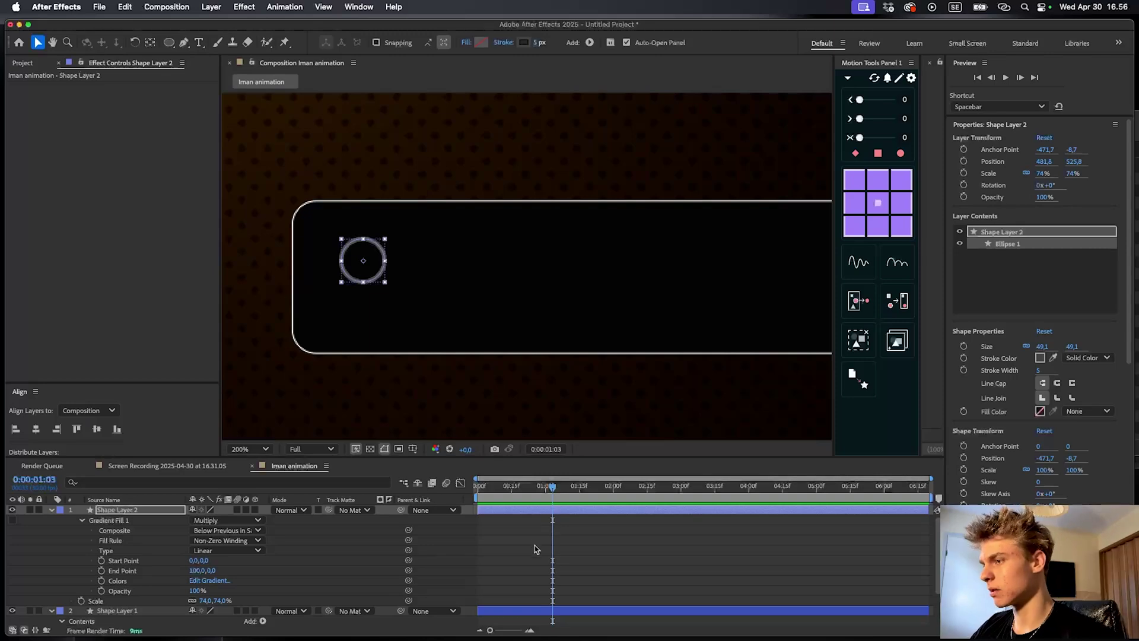
click(534, 550)
scroll(318, 284, up, 1)
drag(318, 285, 610, 265)
click(635, 560)
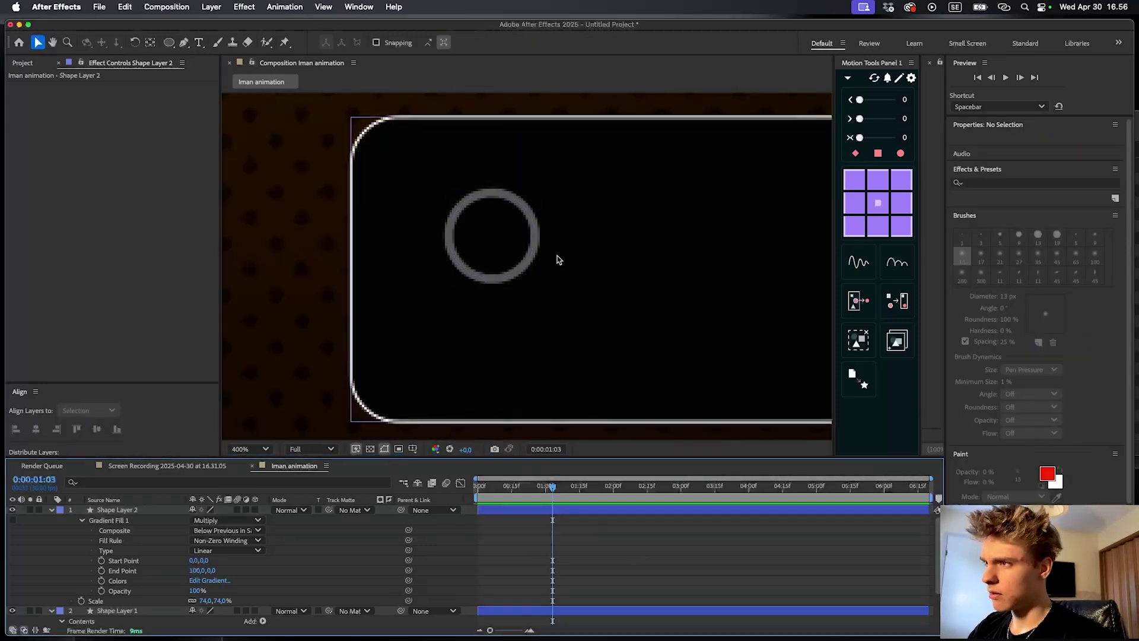
Draw the magnifier handle with the Pen tool as a straight diagonal line outward from the circle's lower-right edge
key(g)
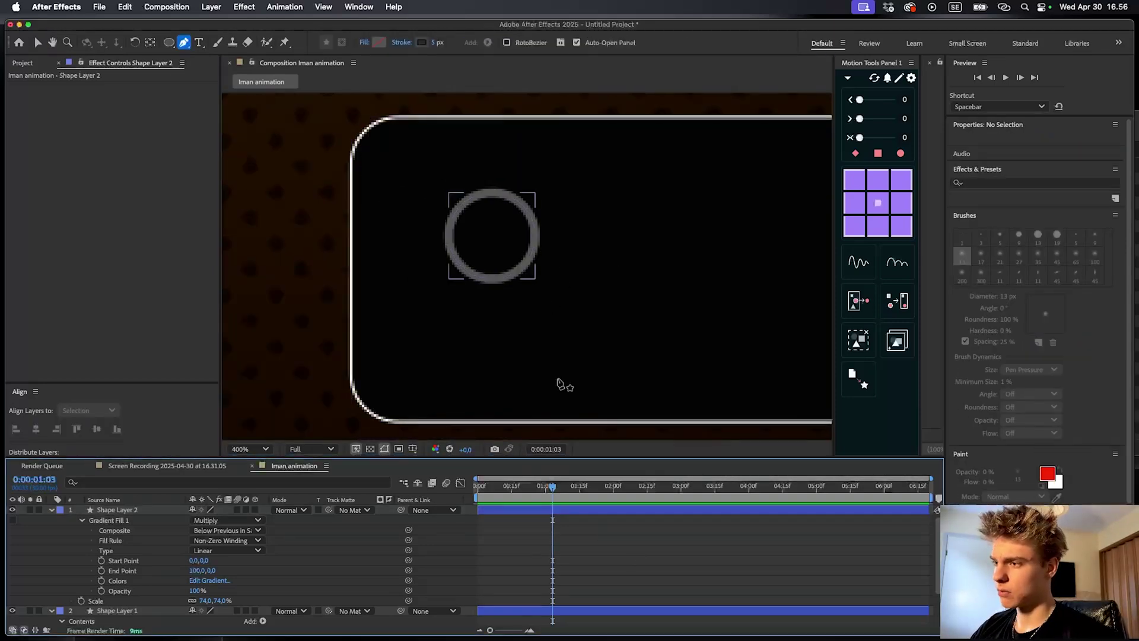
click(527, 259)
drag(527, 258, 452, 212)
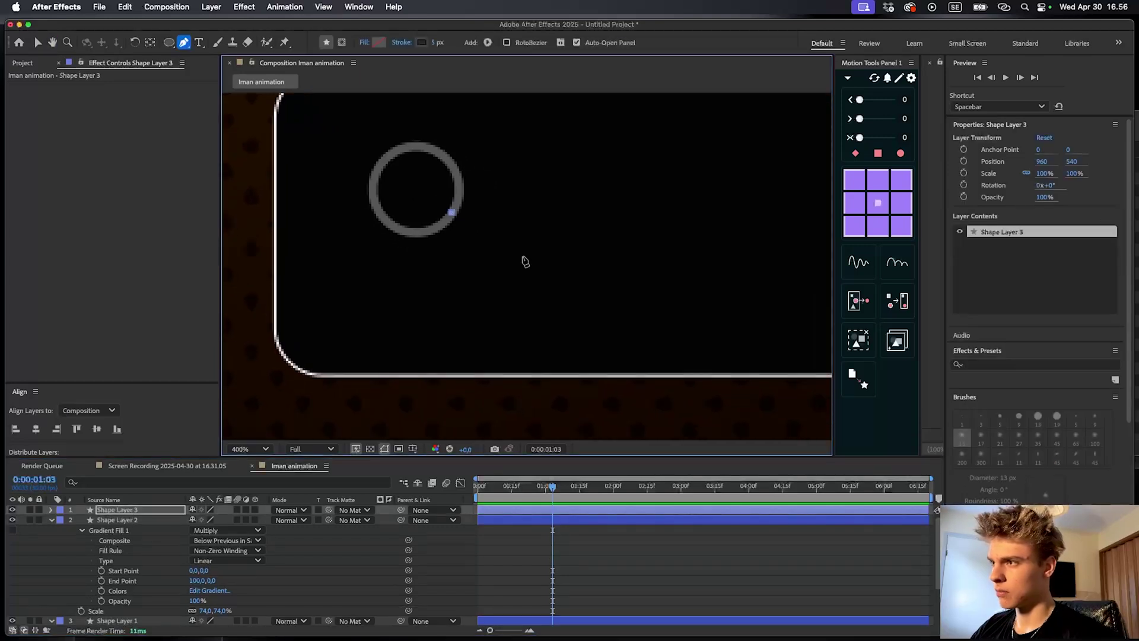
click(533, 267)
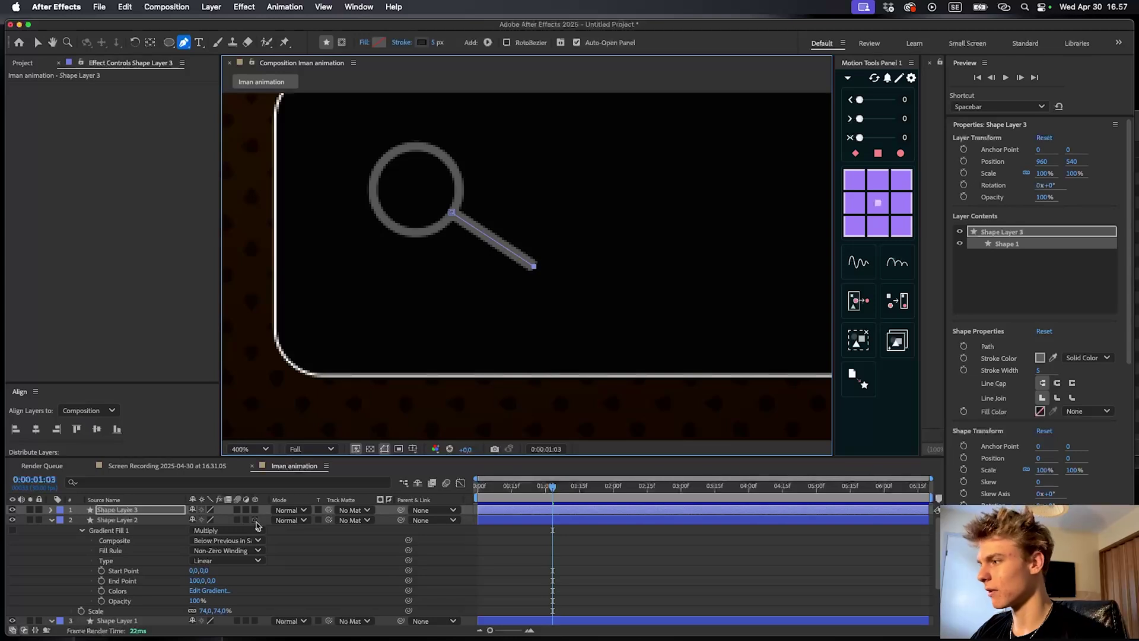
Set the handle stroke's line cap to Round Cap and its line join to Round Join
click(122, 511)
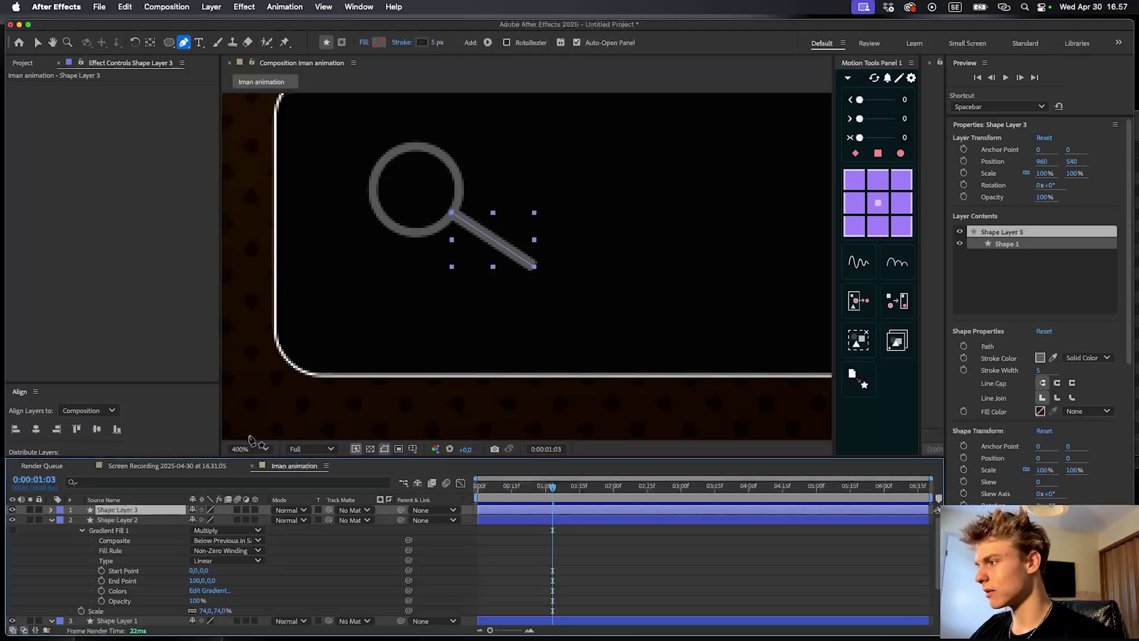
click(96, 483)
text(stro)
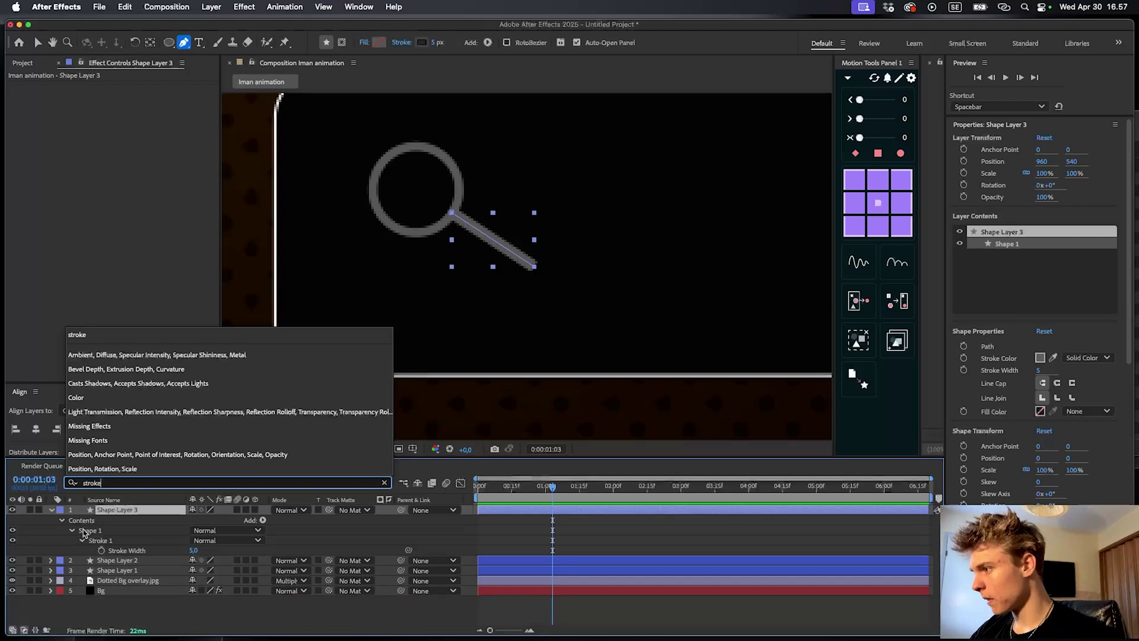
text(ke)
click(83, 542)
click(83, 542)
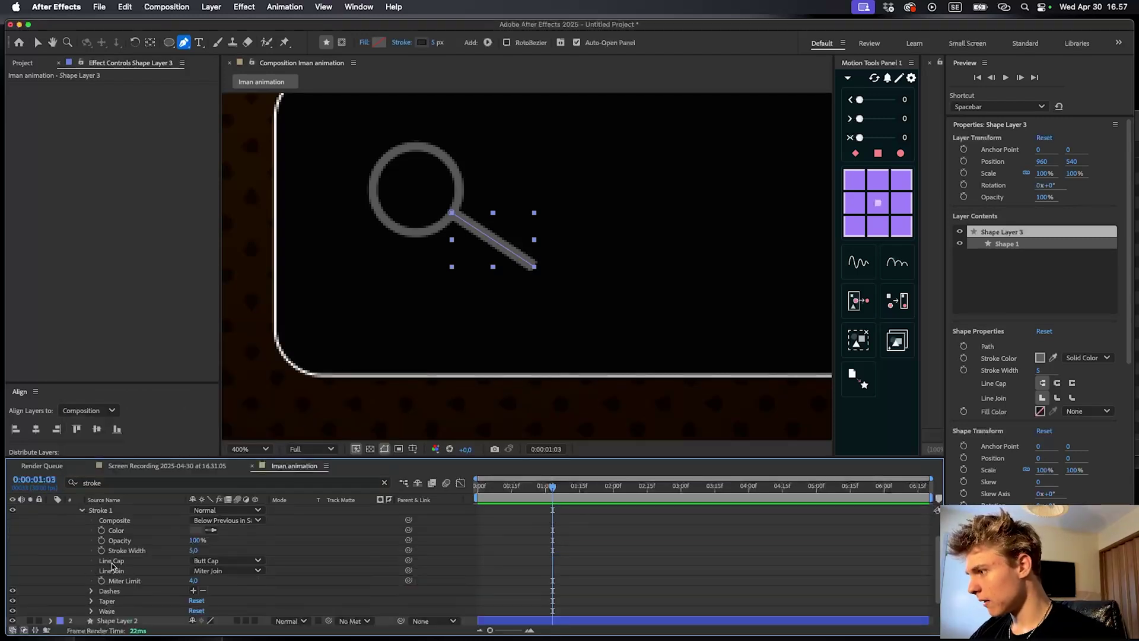
click(225, 560)
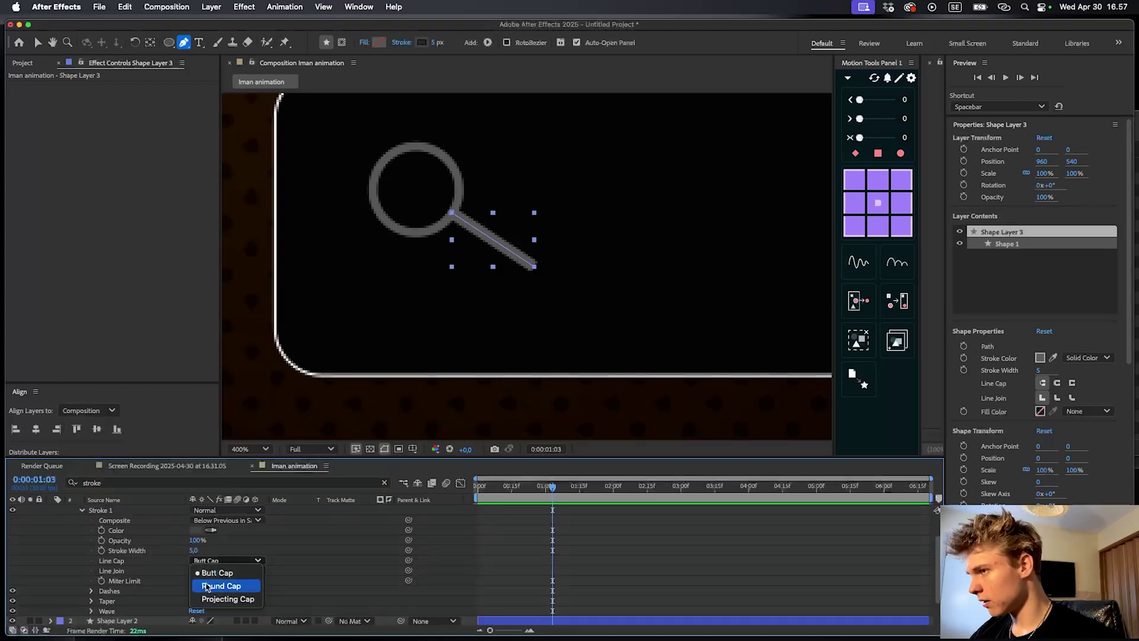
click(214, 583)
click(234, 572)
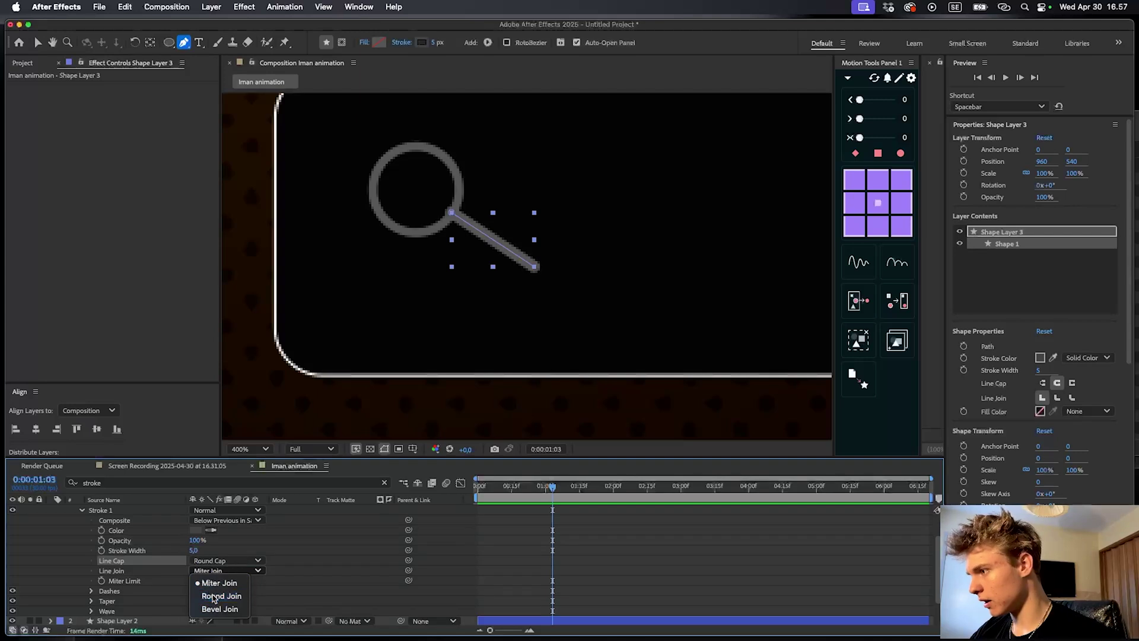
click(219, 594)
key(F2)
scroll(522, 267, up, 2)
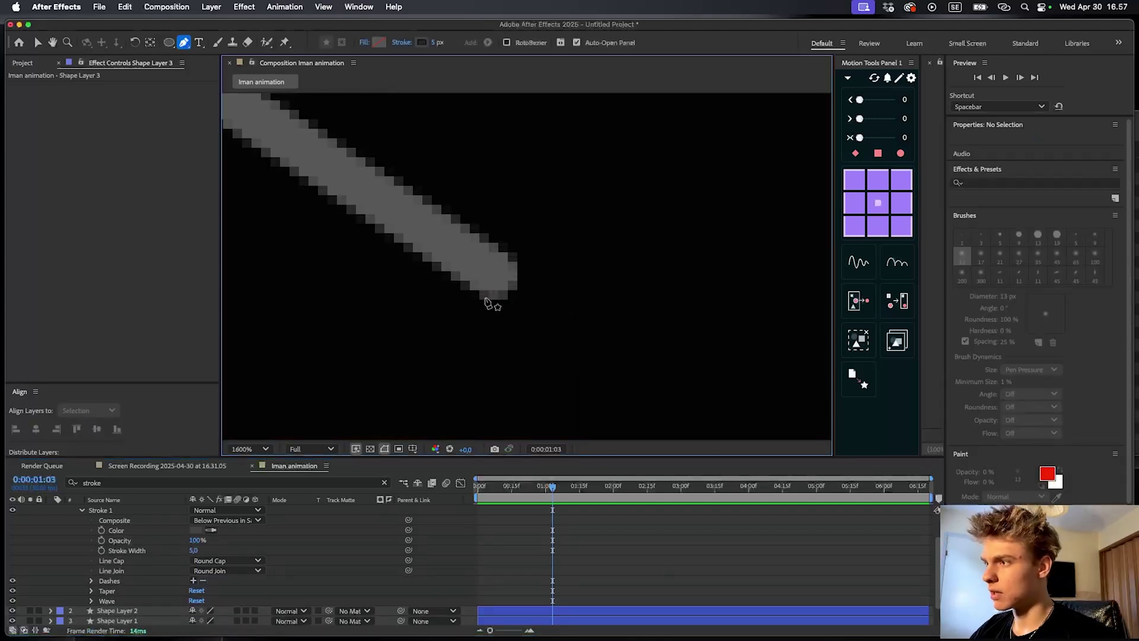
scroll(469, 307, down, 2)
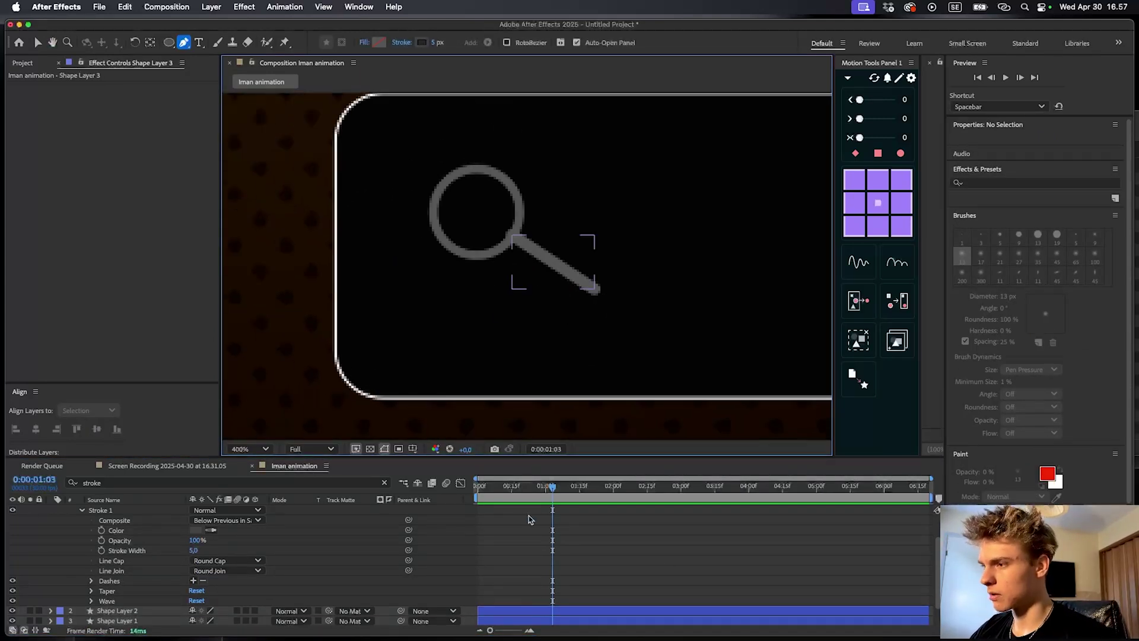
Set the stroke width of both the circle and the handle layers to 8 px
click(536, 234)
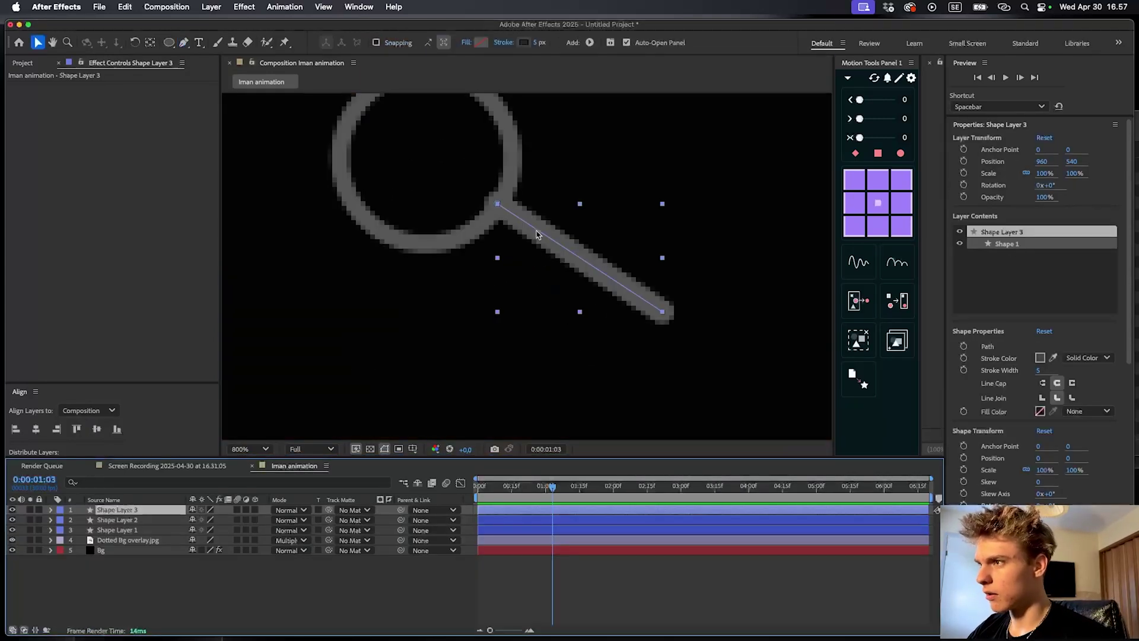
scroll(549, 297, down, 3)
click(755, 257)
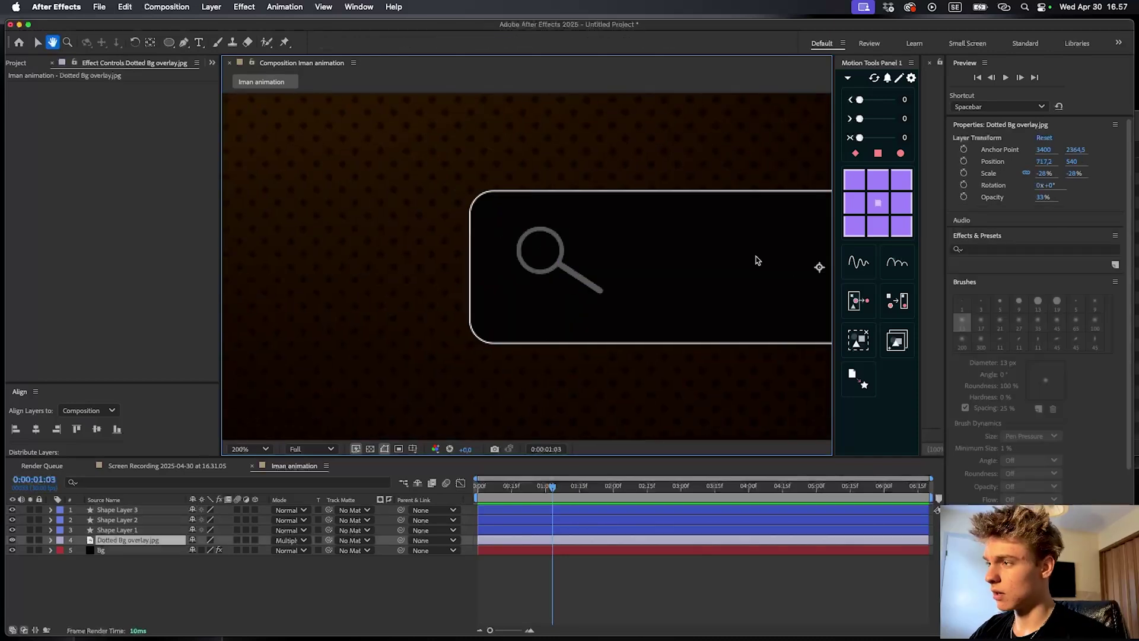
click(516, 521)
shift+click(517, 512)
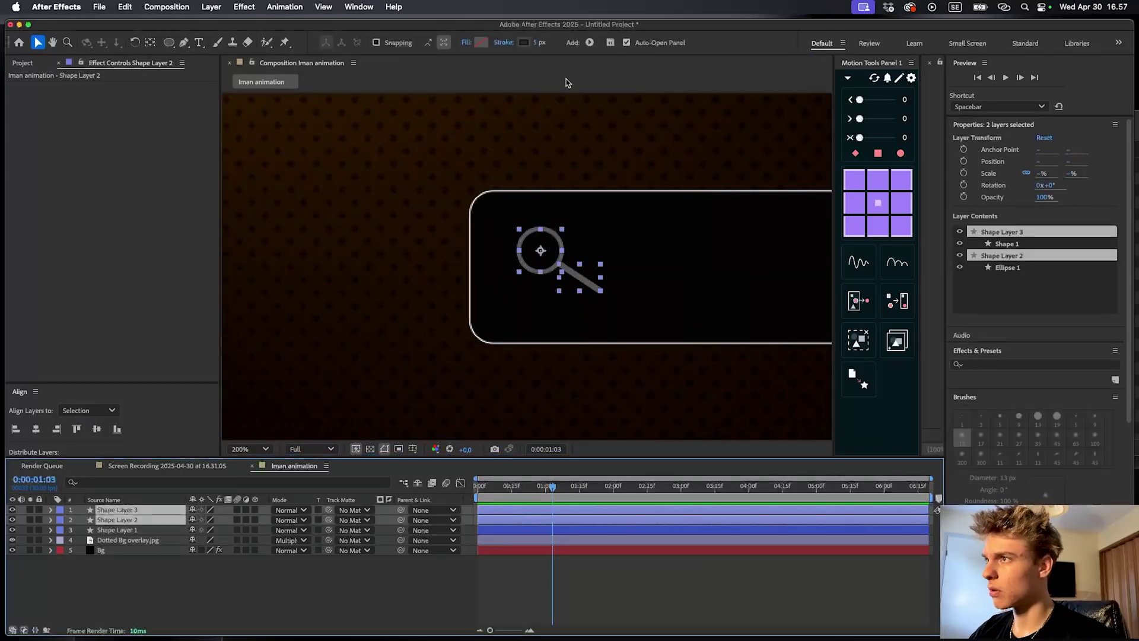
click(539, 42)
text(8)
key(Return)
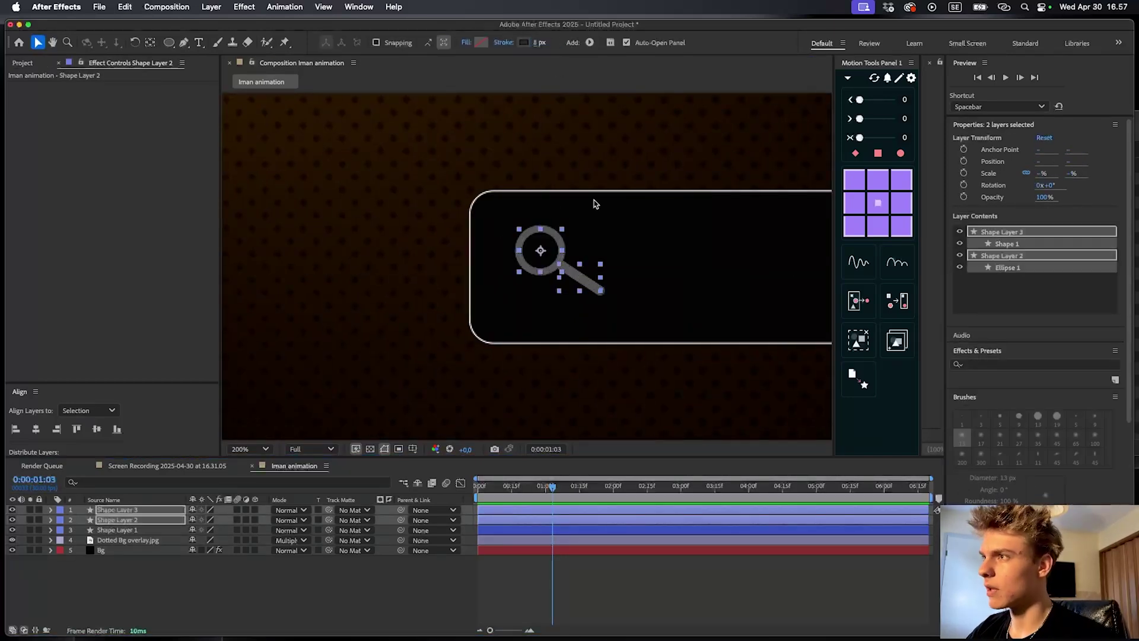
click(633, 564)
Shorten the magnifier handle slightly by pulling its outer endpoint towards the circle
scroll(661, 306, up, 1)
click(505, 265)
key(g)
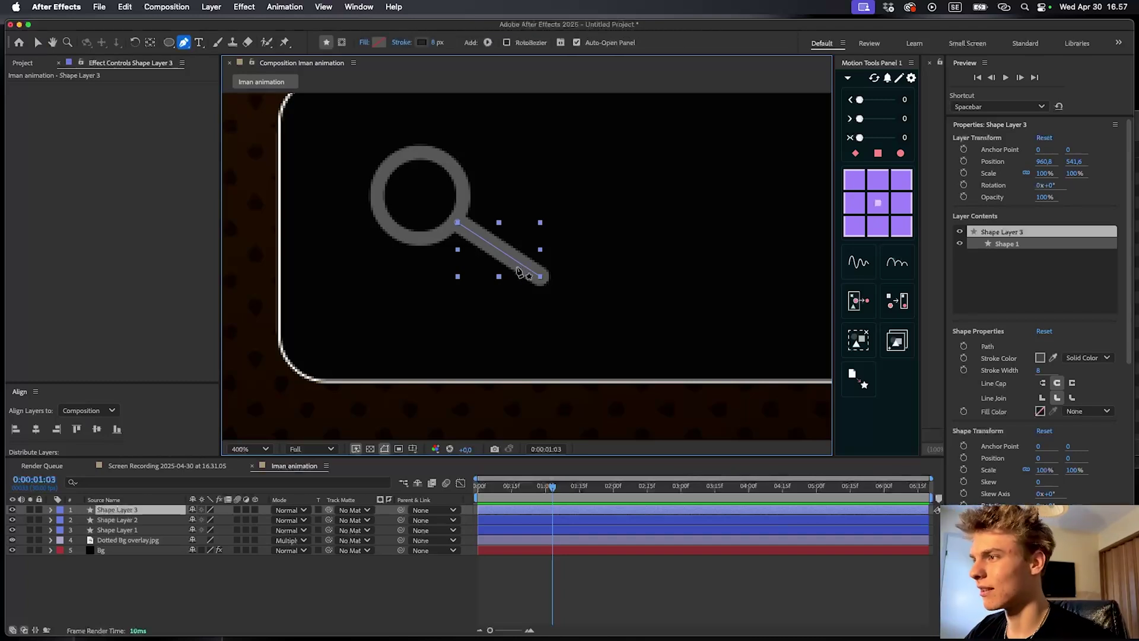
drag(541, 277, 533, 271)
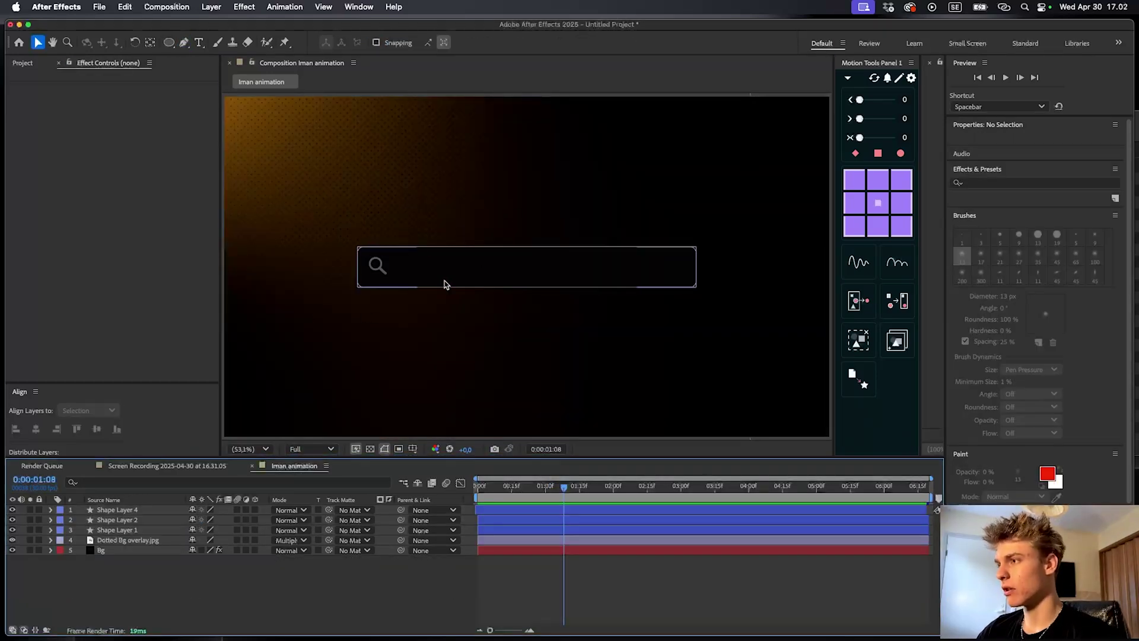
Add a white Montserrat text layer reading "The Laziest Way To Make Money Online" with the playhead at 0:00:00:00
scroll(376, 267, up, 2)
scroll(468, 290, down, 2)
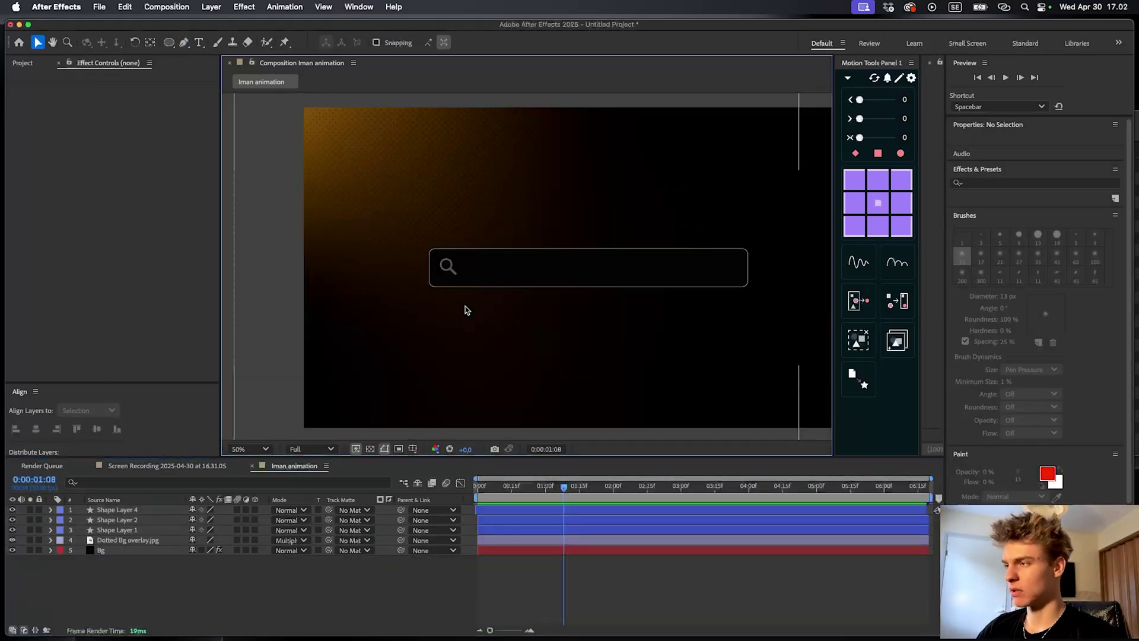
scroll(409, 297, up, 2)
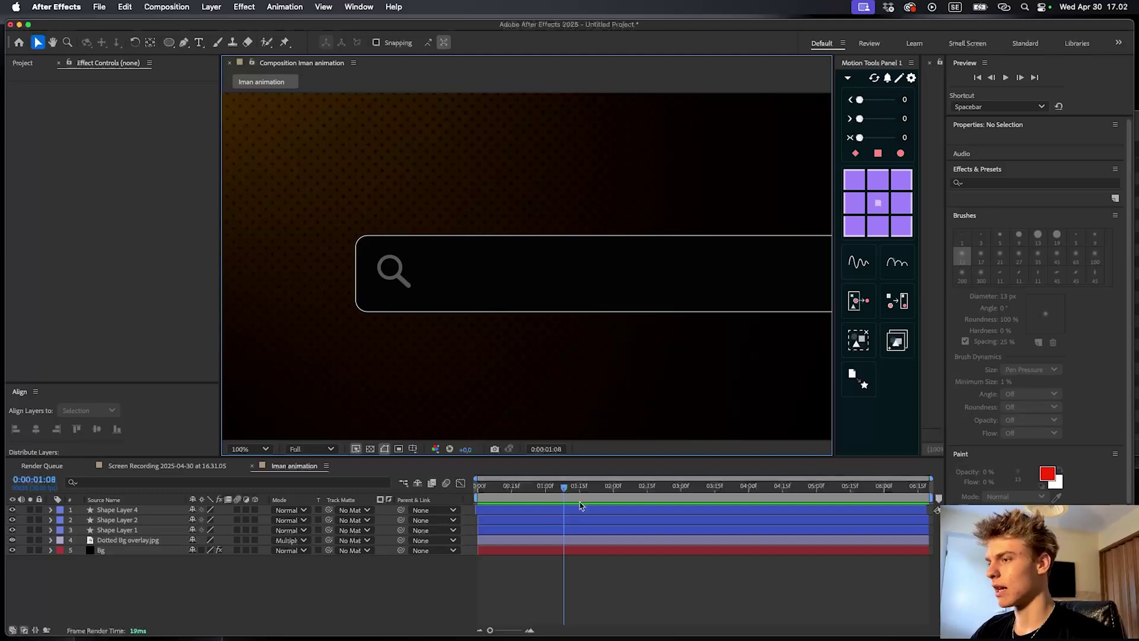
key(Home)
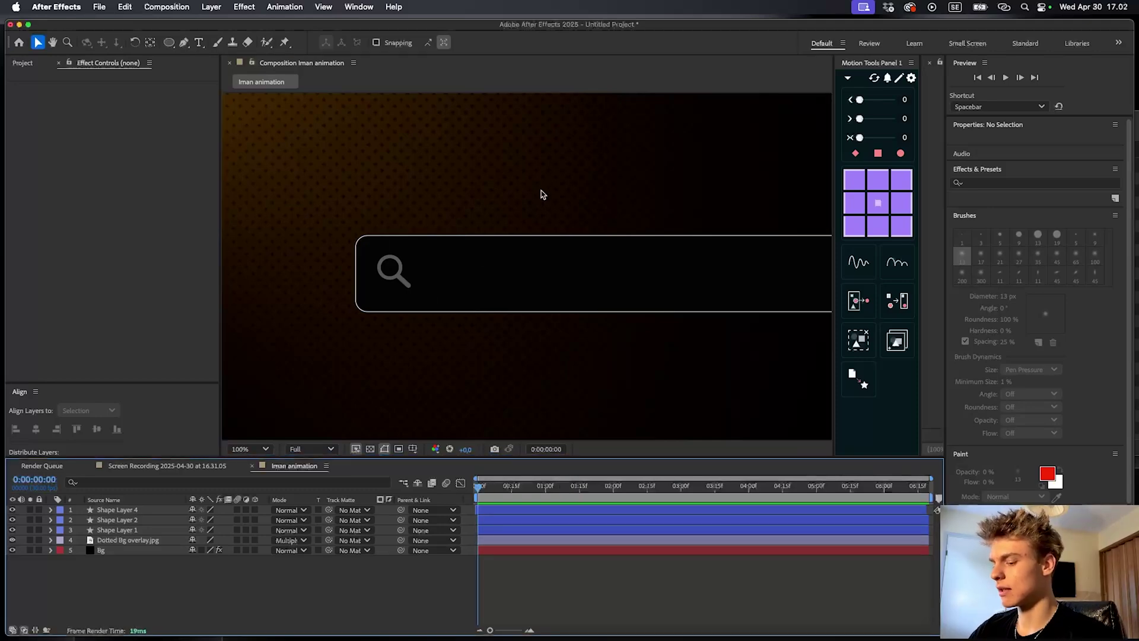
key(super+t)
click(452, 277)
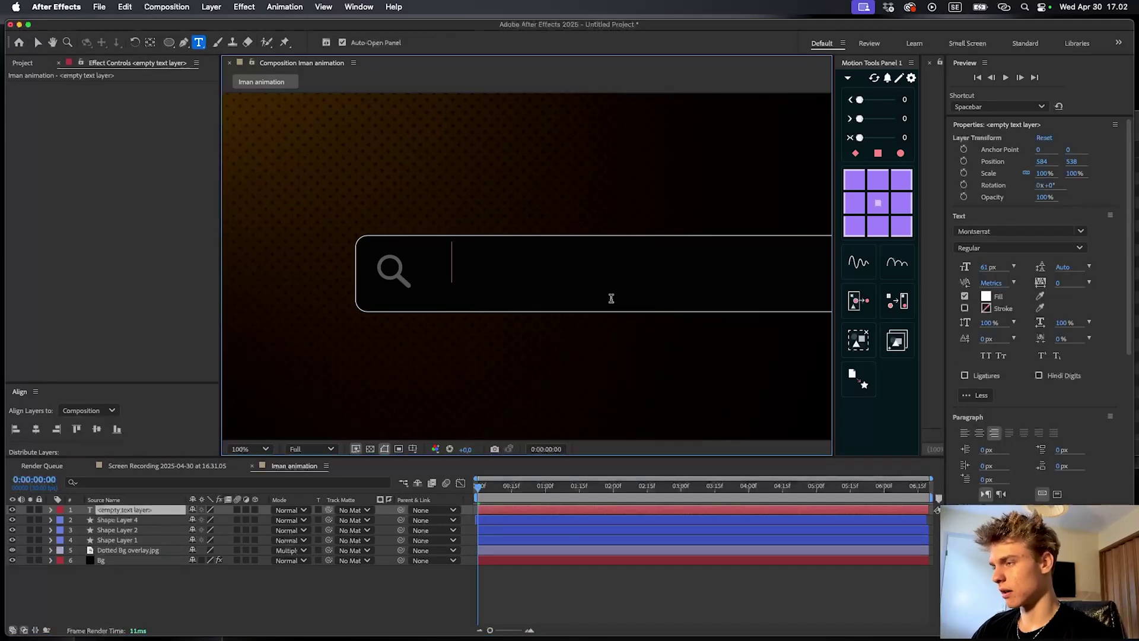
text(The Laziest)
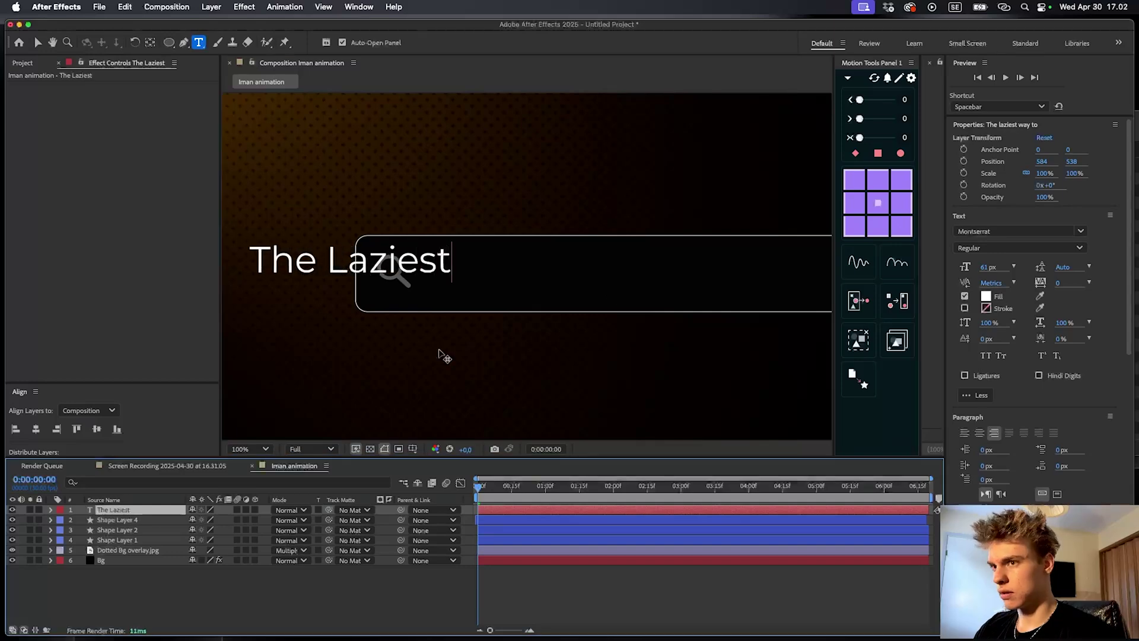
text( Way To Make Money Online)
click(509, 566)
click(504, 510)
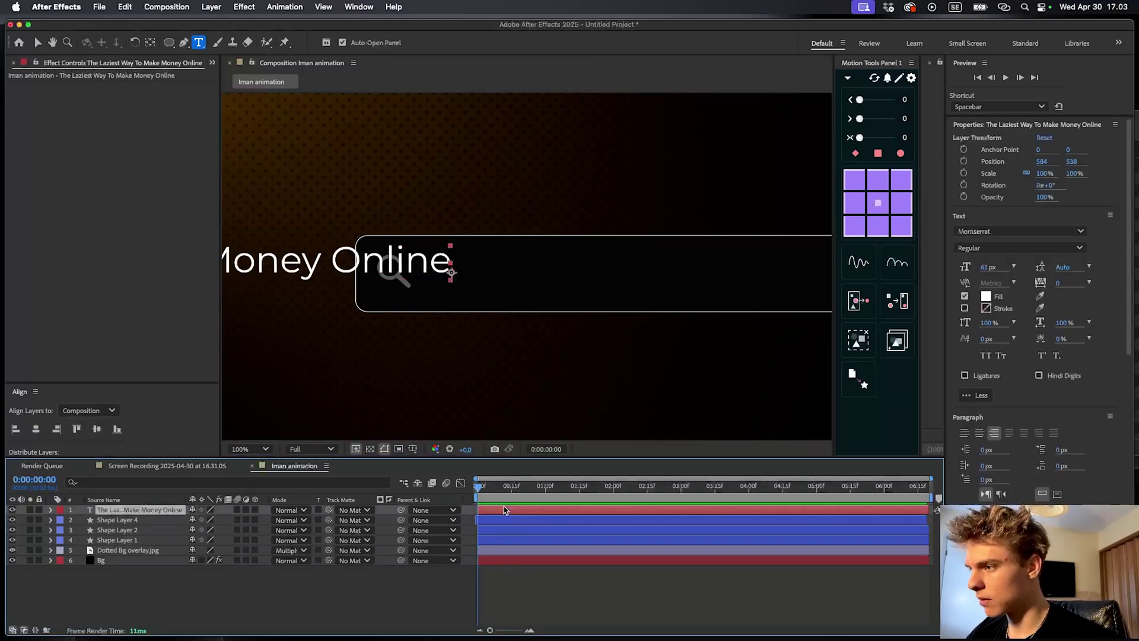
Move the title text over the search bar and set its font size to 43 px
key(v)
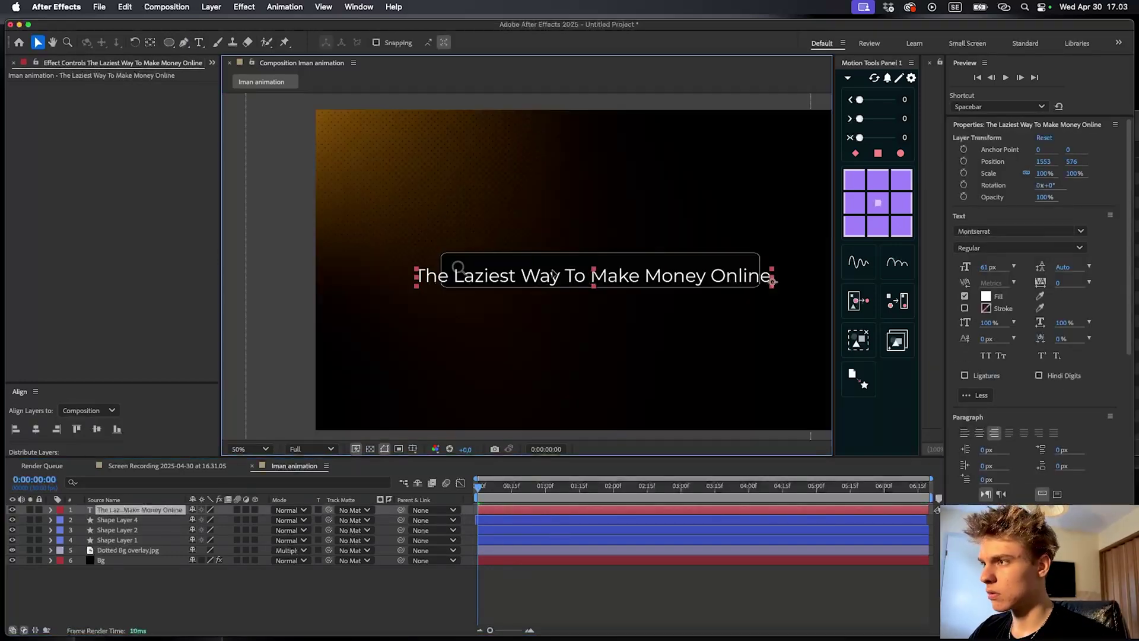
drag(532, 271, 593, 272)
scroll(592, 271, up, 1)
scroll(587, 271, down, 2)
drag(985, 267, 974, 267)
Position the title text inside the search bar at about 1399, 550, clear of the magnifier icon
key(period)
mouse_move(658, 274)
mouse_down()
mouse_move(559, 271)
mouse_move(674, 287)
mouse_move(663, 289)
mouse_up()
key(period)
drag(794, 298, 579, 274)
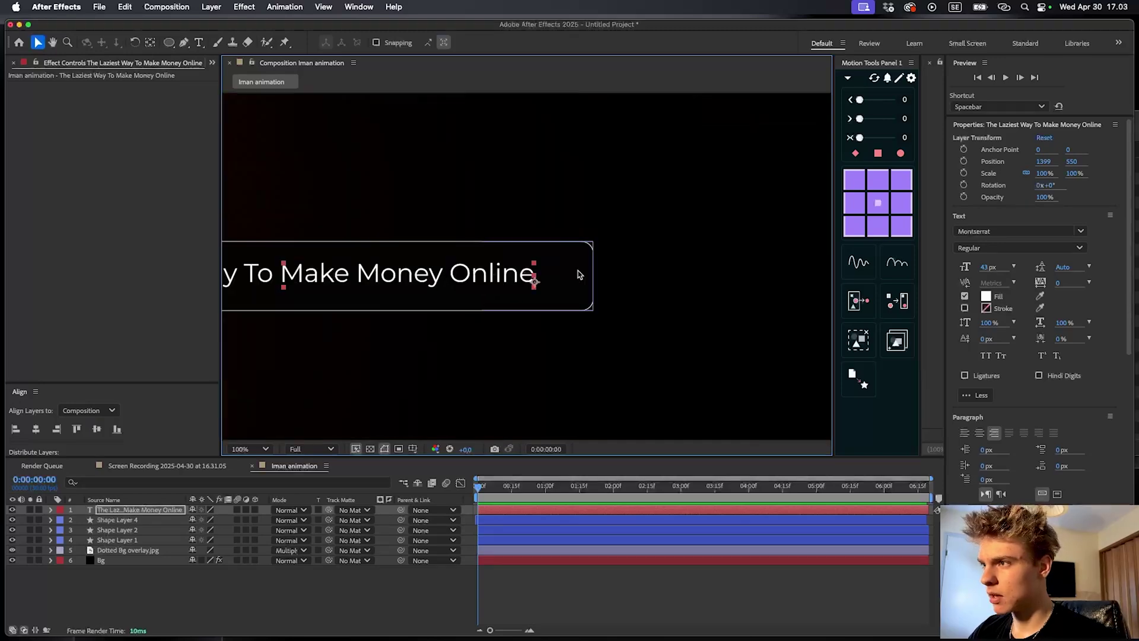
drag(665, 287, 702, 288)
scroll(682, 299, left, 10)
key(comma)
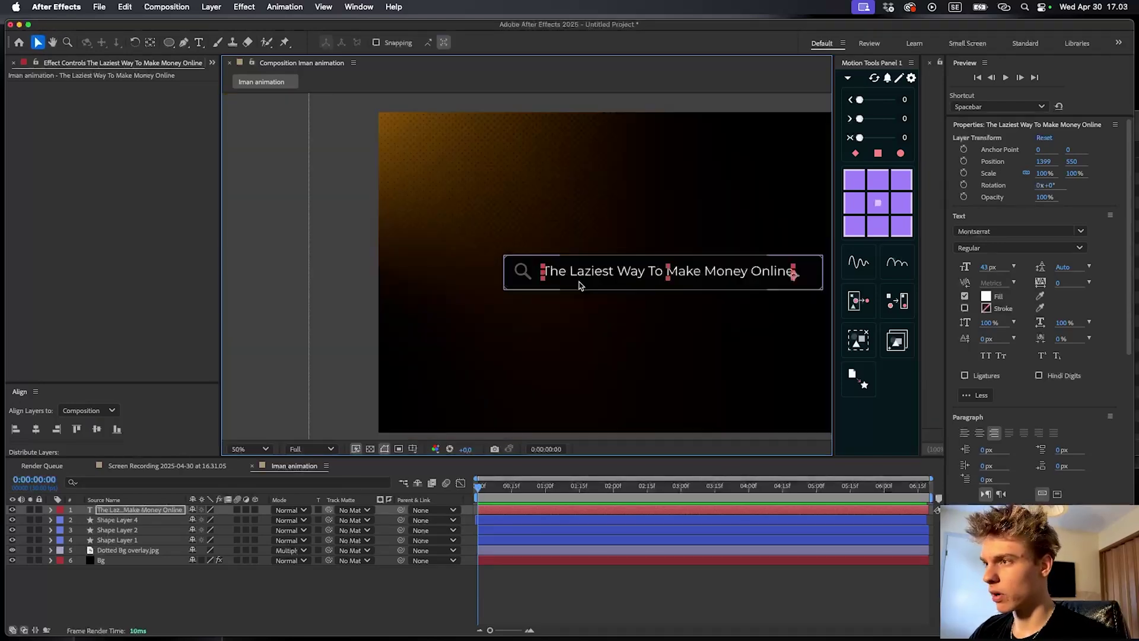
Fine-tune the title's placement in the search bar to about 1409, 553
key(period)
drag(632, 277, 629, 281)
key(Up)
key(Up)
key(Up)
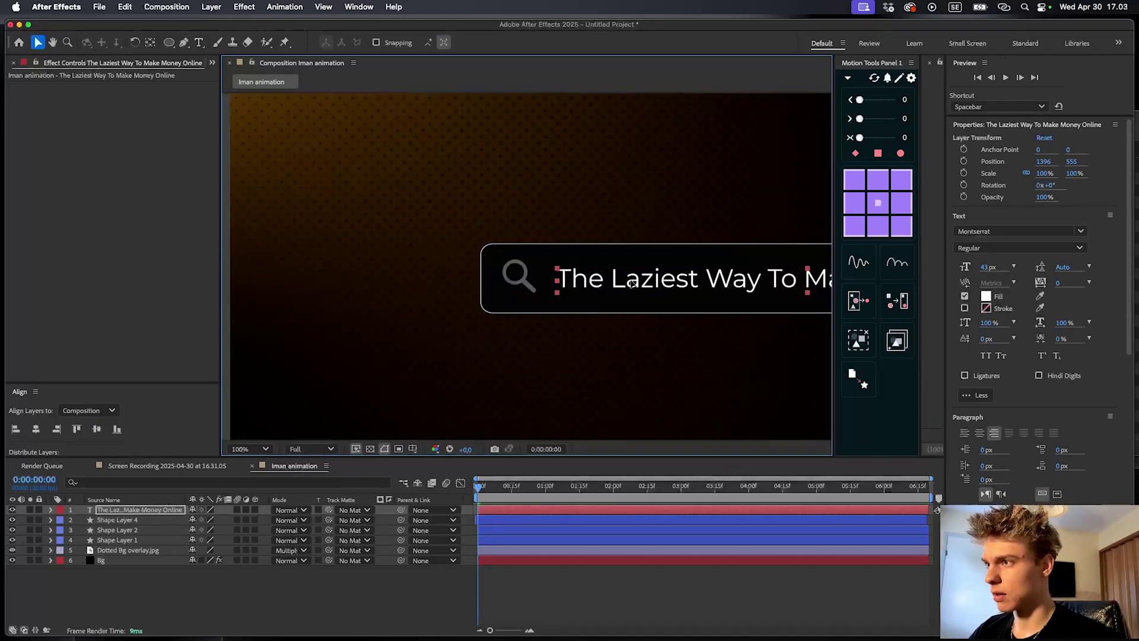
key(comma)
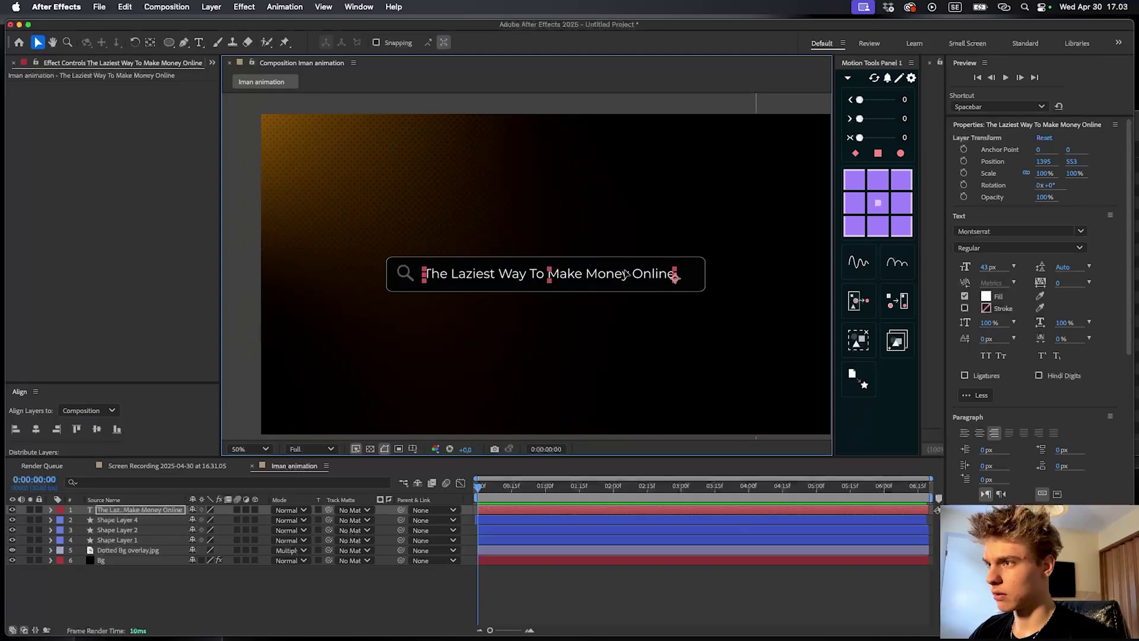
key(Right)
key(Right)
key(Right)
key(Right)
key(Right)
key(Right)
key(Right)
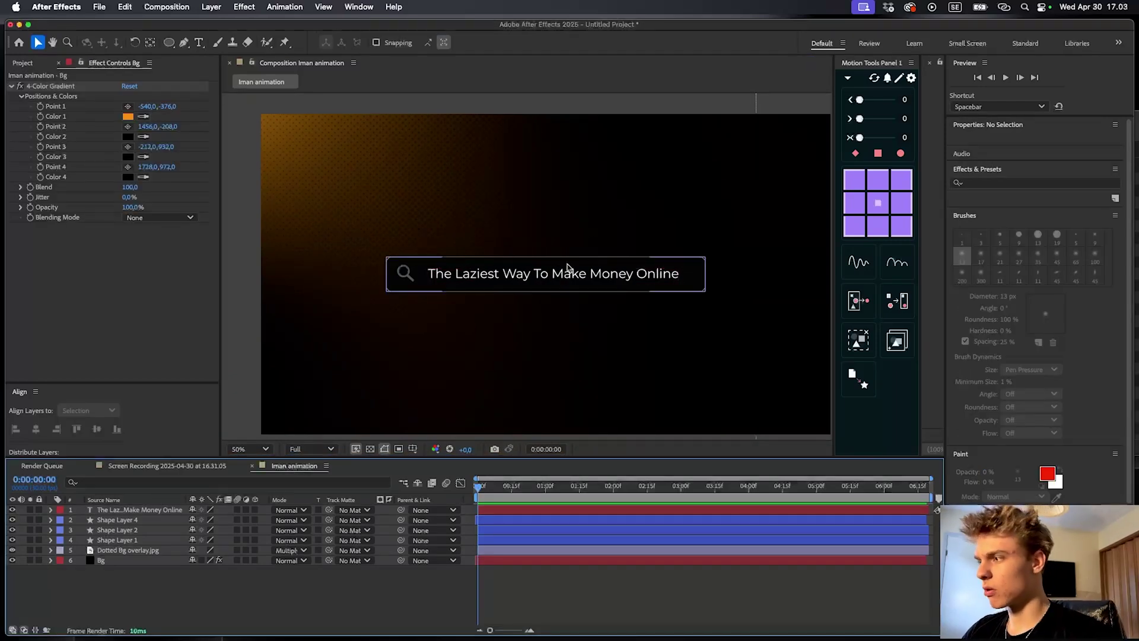
Change the title text's font to Helvetica Regular
double_click(567, 261)
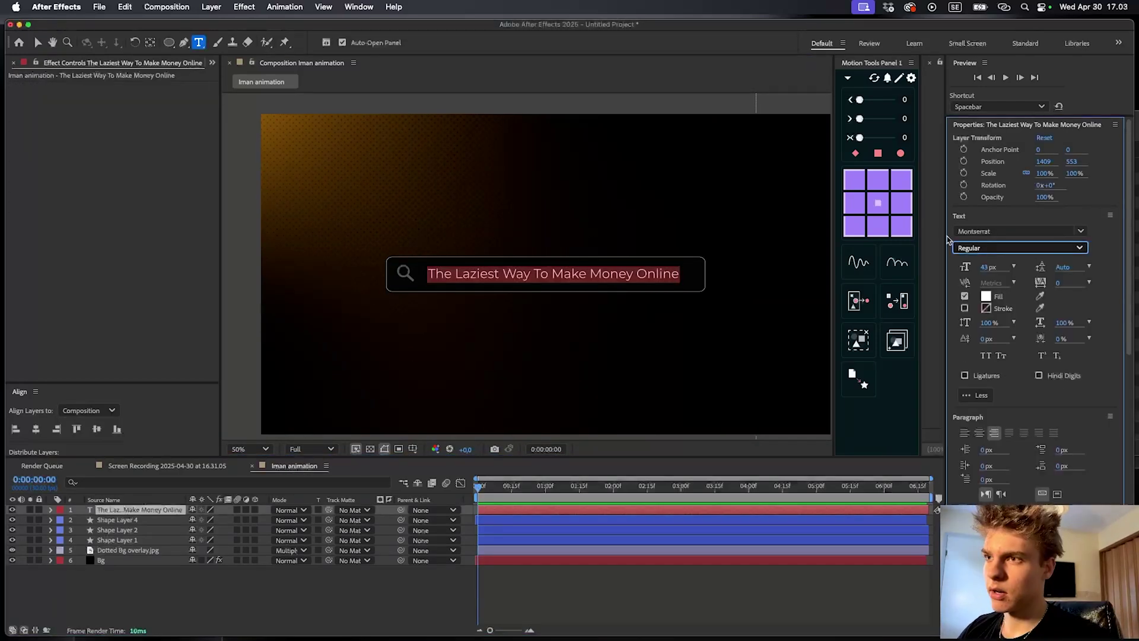
click(986, 248)
click(987, 379)
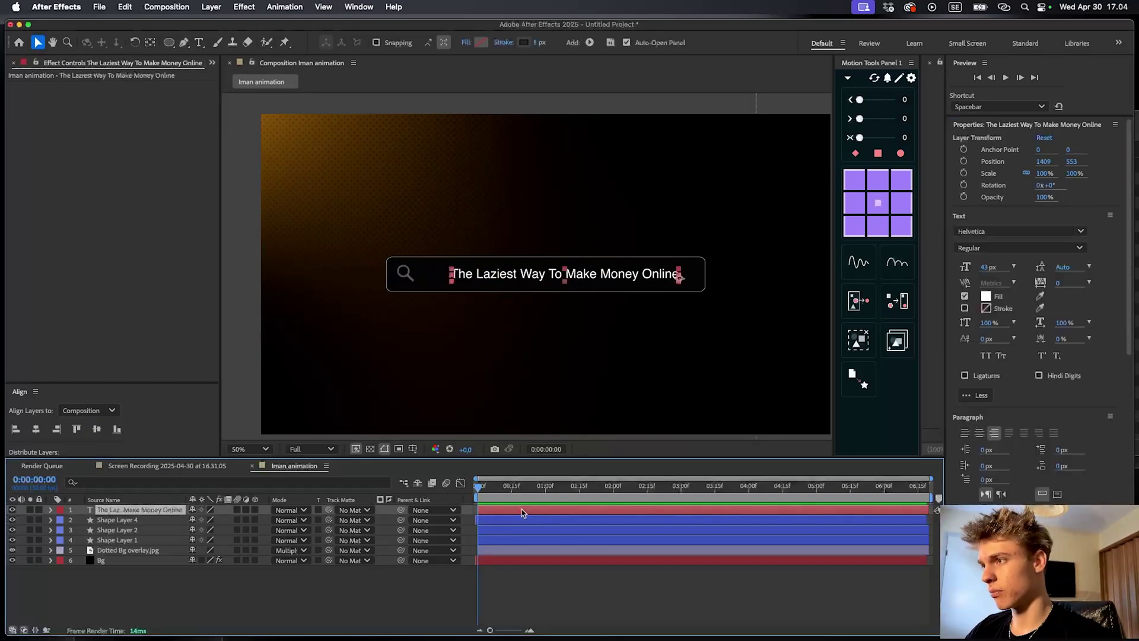
Set the title's font size to 52 px and reposition it in the search bar at about 1495, 553
drag(453, 283, 431, 284)
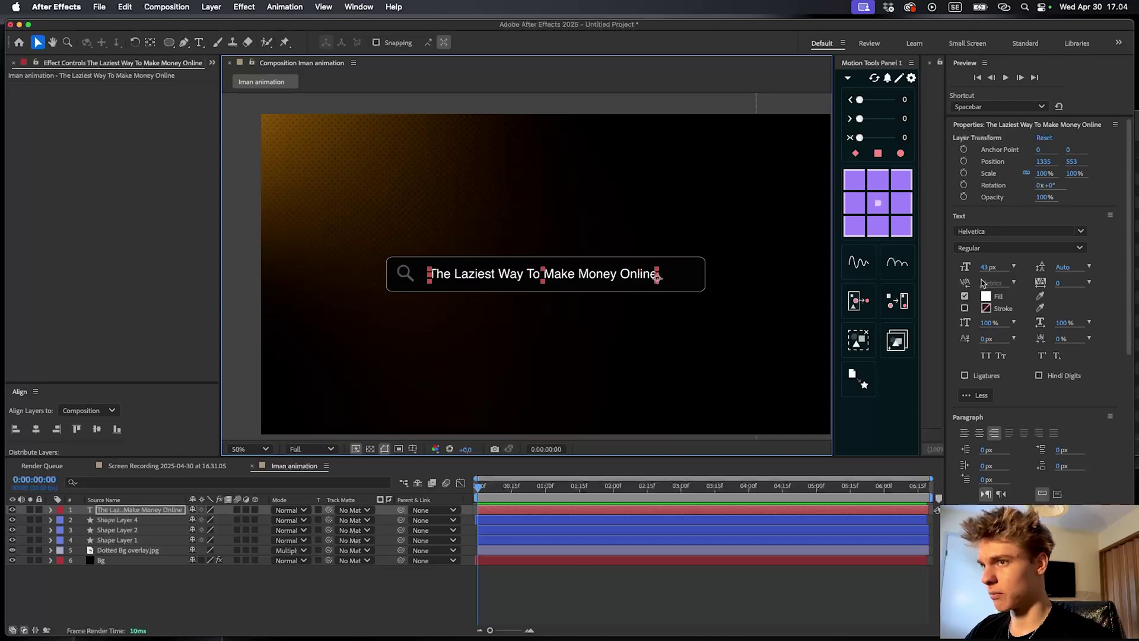
drag(983, 267, 987, 267)
drag(552, 279, 593, 279)
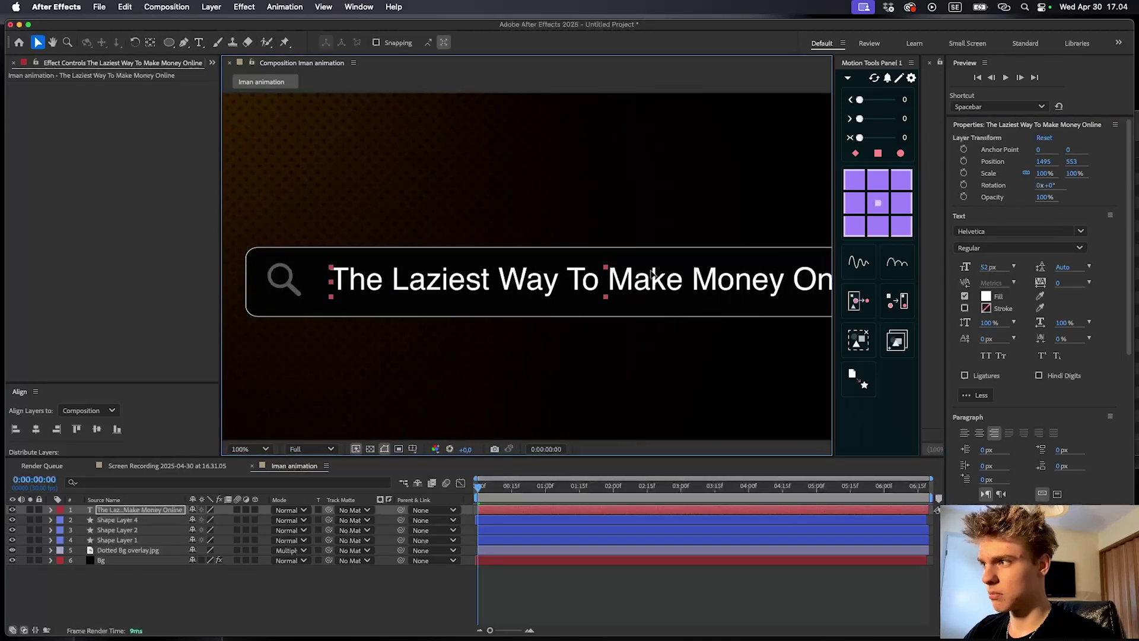
key(comma)
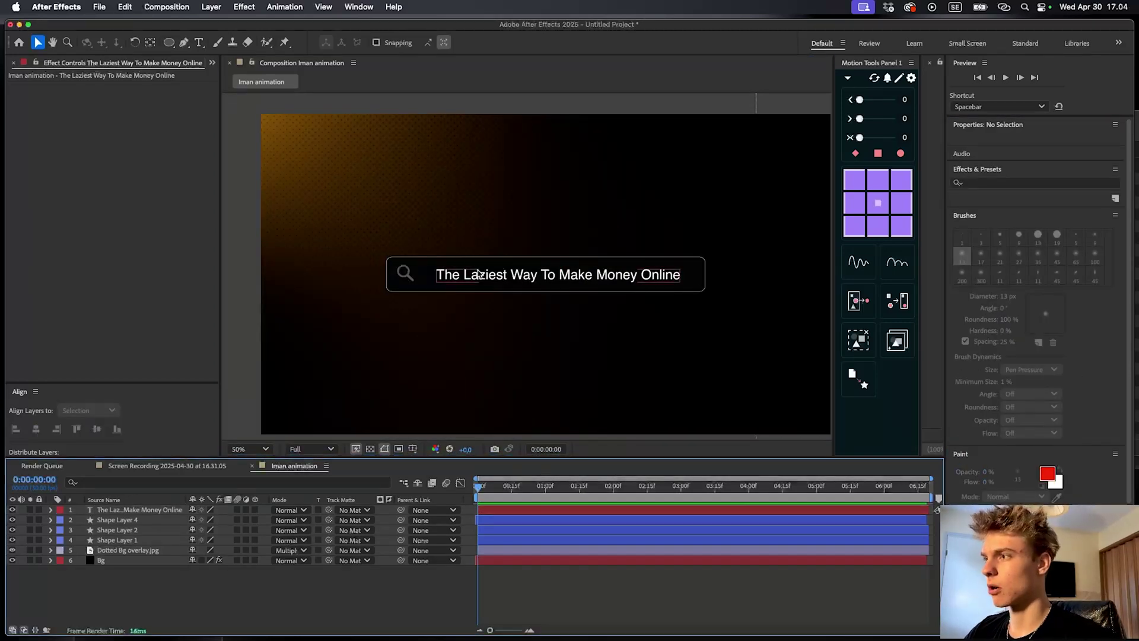
Shift the title text slightly closer to the magnifier icon inside the search bar
click(478, 273)
key(comma)
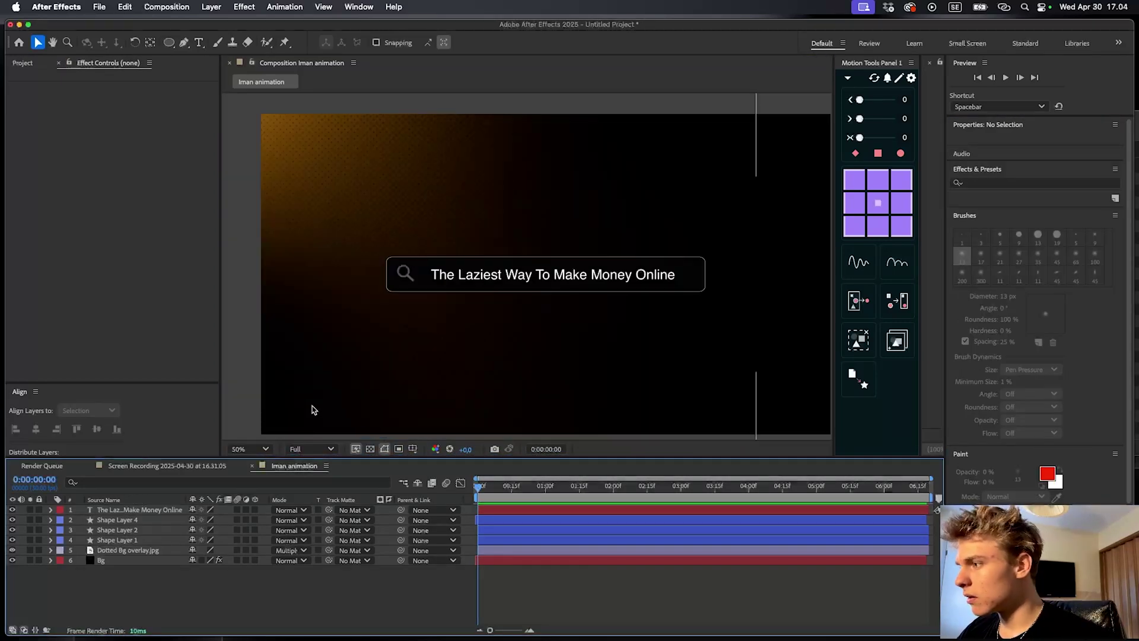
click(267, 449)
click(263, 226)
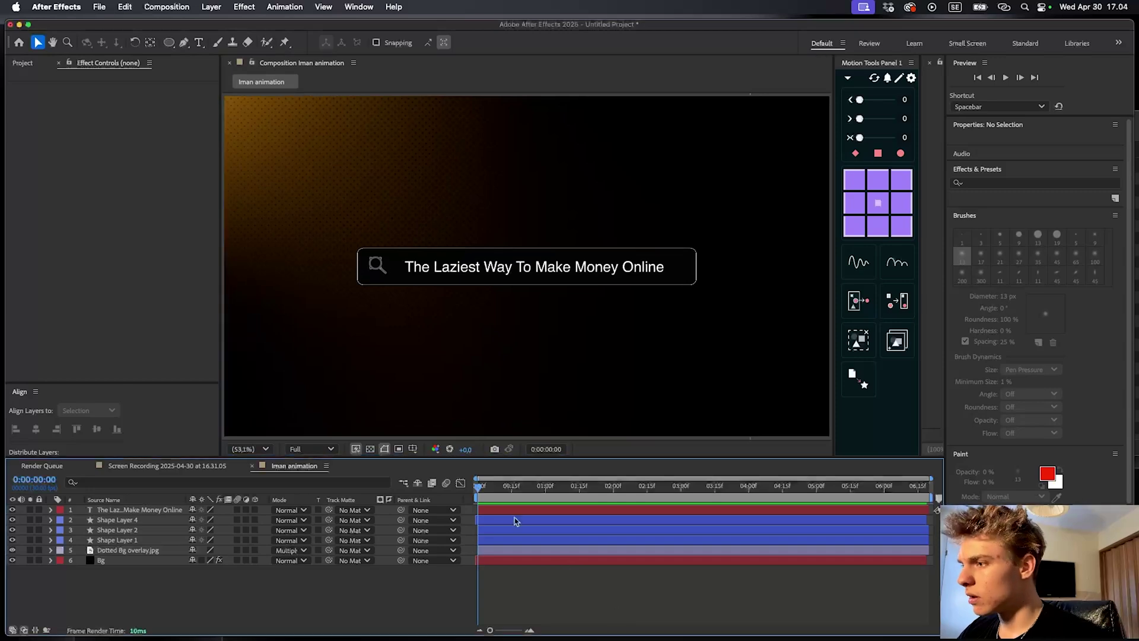
Apply a Bevel and Emboss layer style to the title text layer
scroll(456, 278, up, 2)
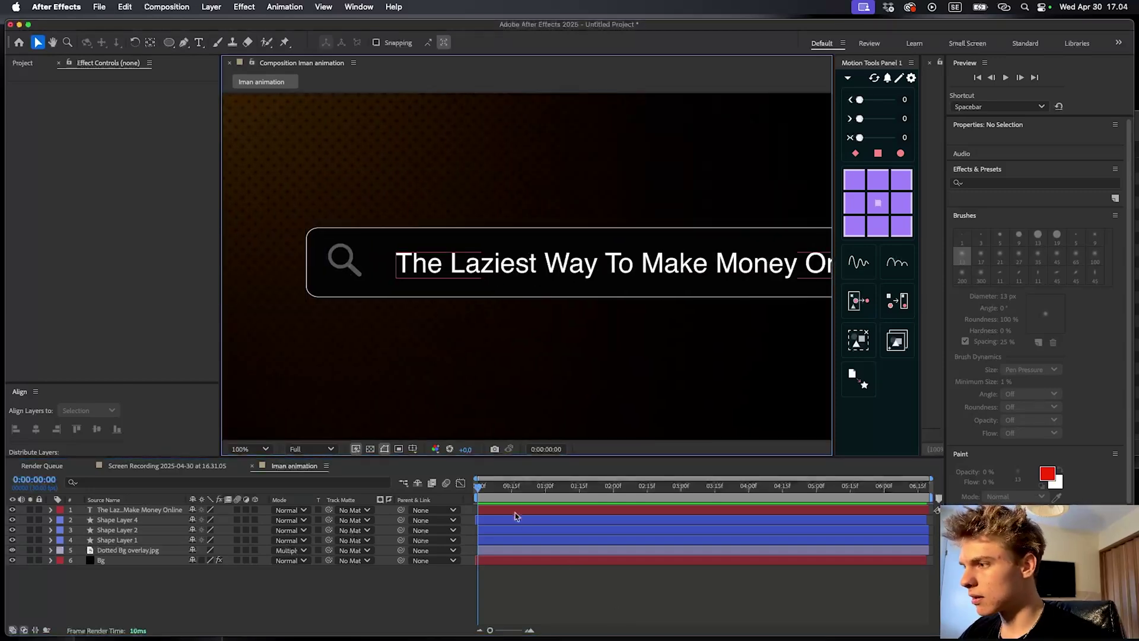
right_click(135, 509)
click(322, 533)
right_click(159, 510)
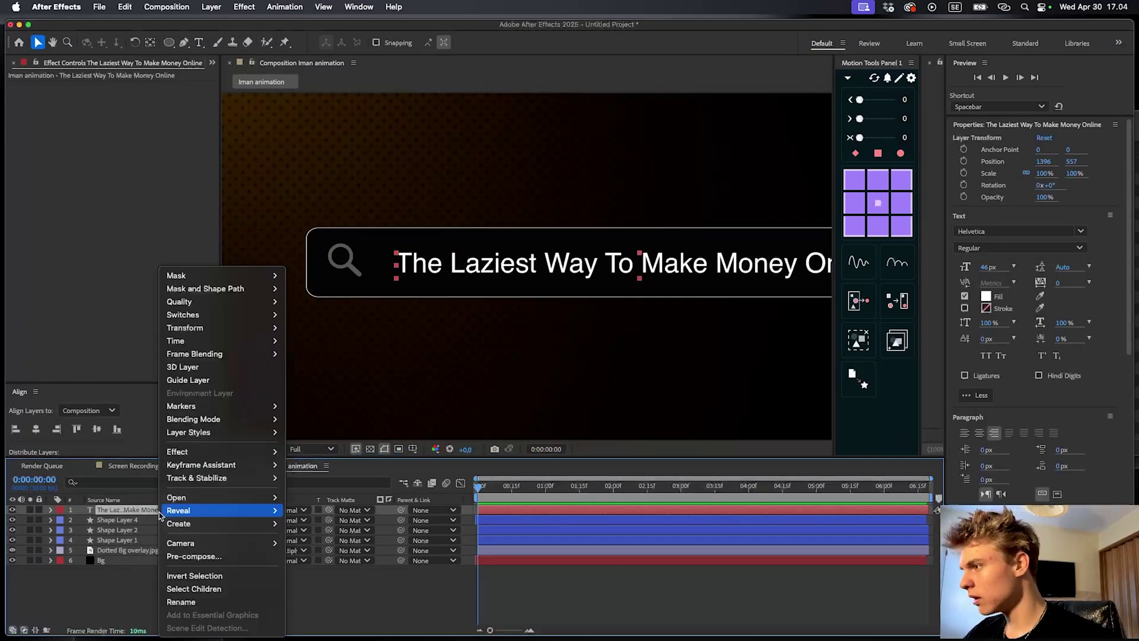
right_click(131, 510)
mouse_move(178, 432)
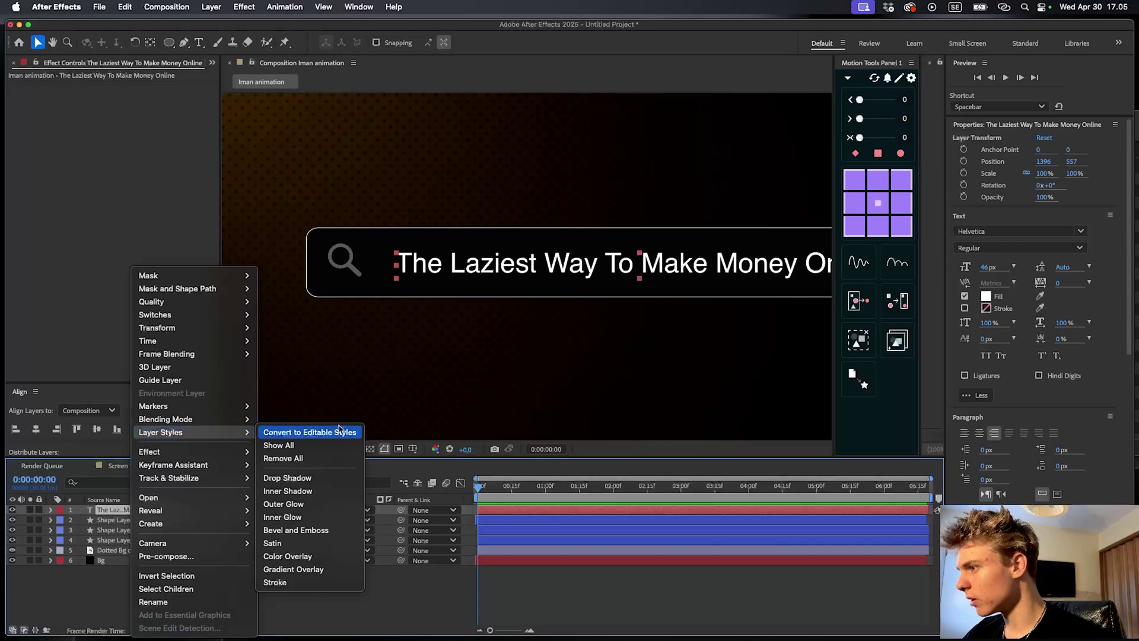
click(283, 535)
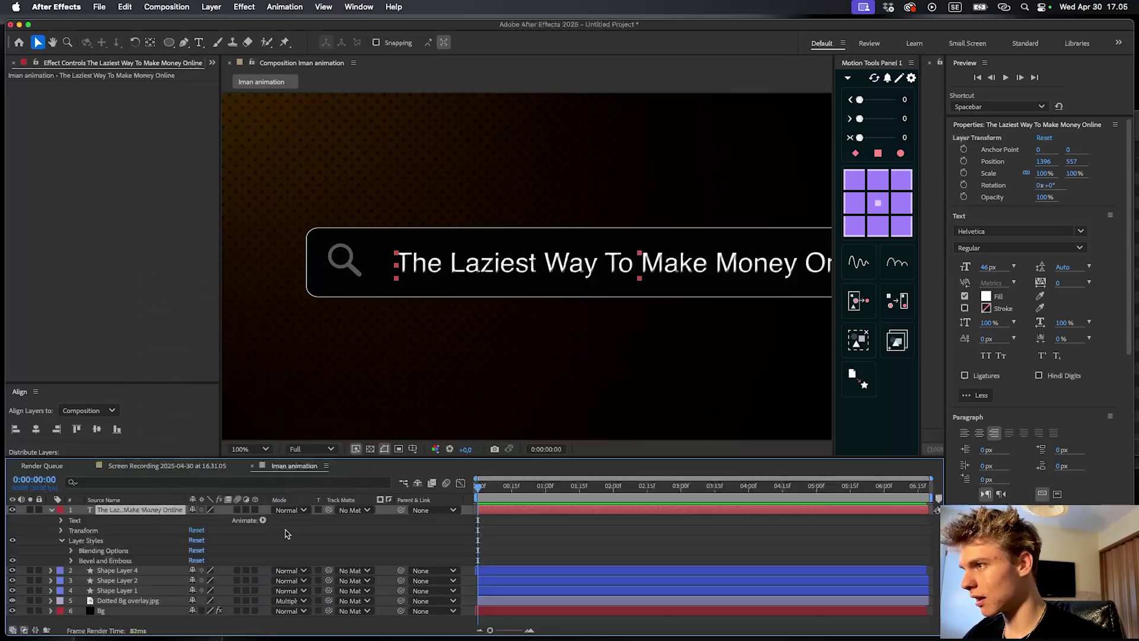
scroll(485, 254, up, 2)
scroll(640, 271, right, 3)
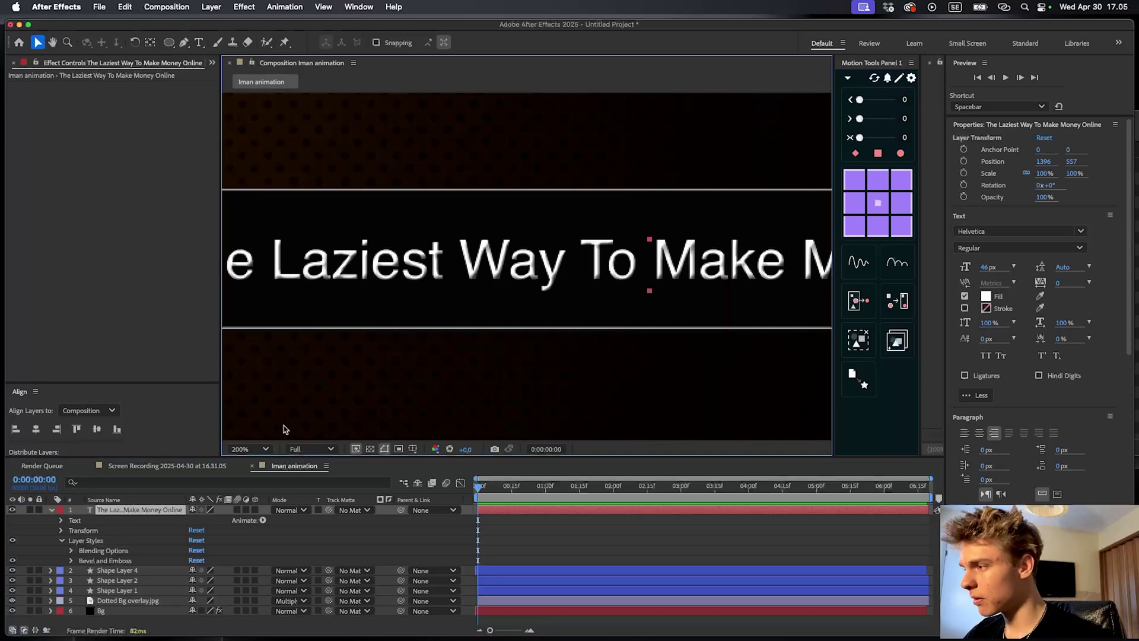
Set the title's Bevel and Emboss technique to Chisel Soft, depth to 78% and direction to Down
click(72, 559)
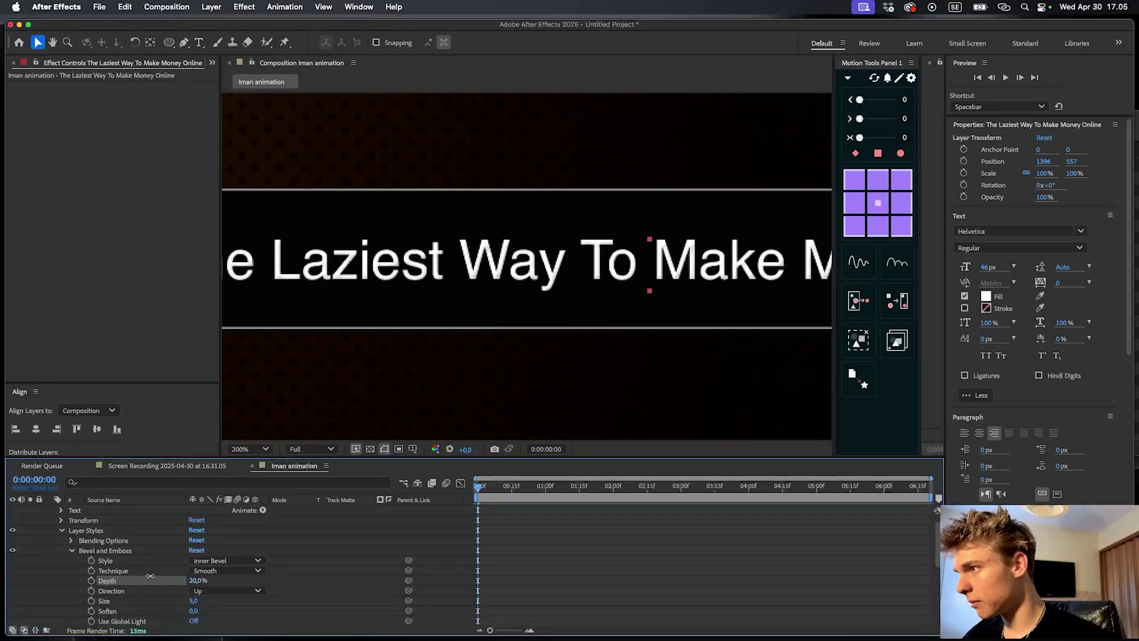
scroll(169, 580, down, 1)
click(220, 541)
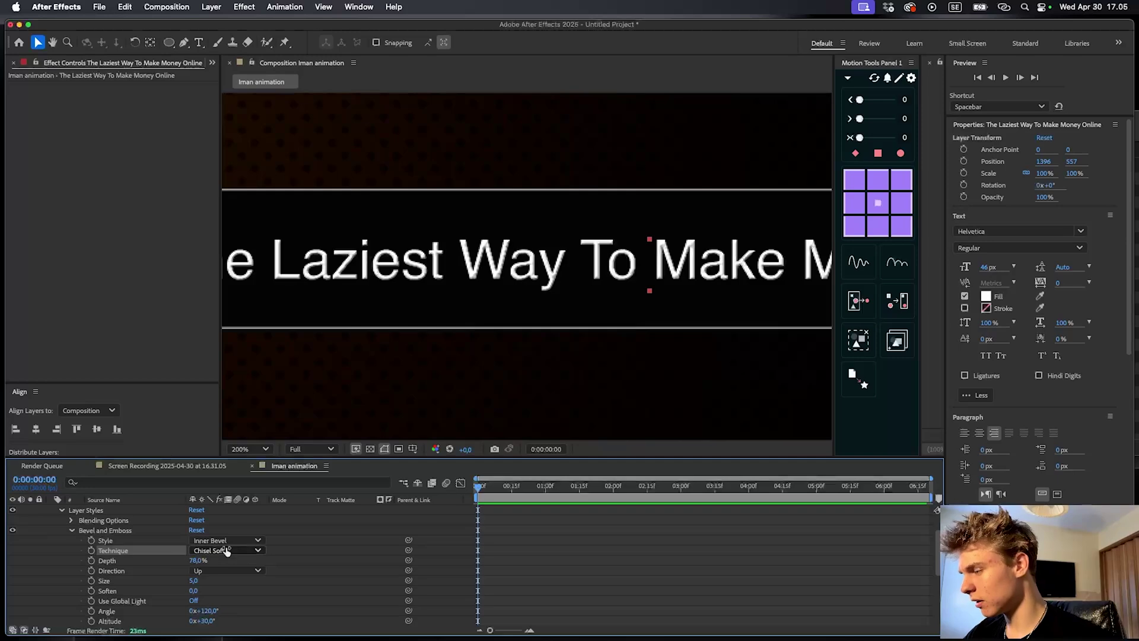
scroll(109, 511, down, 2)
click(225, 529)
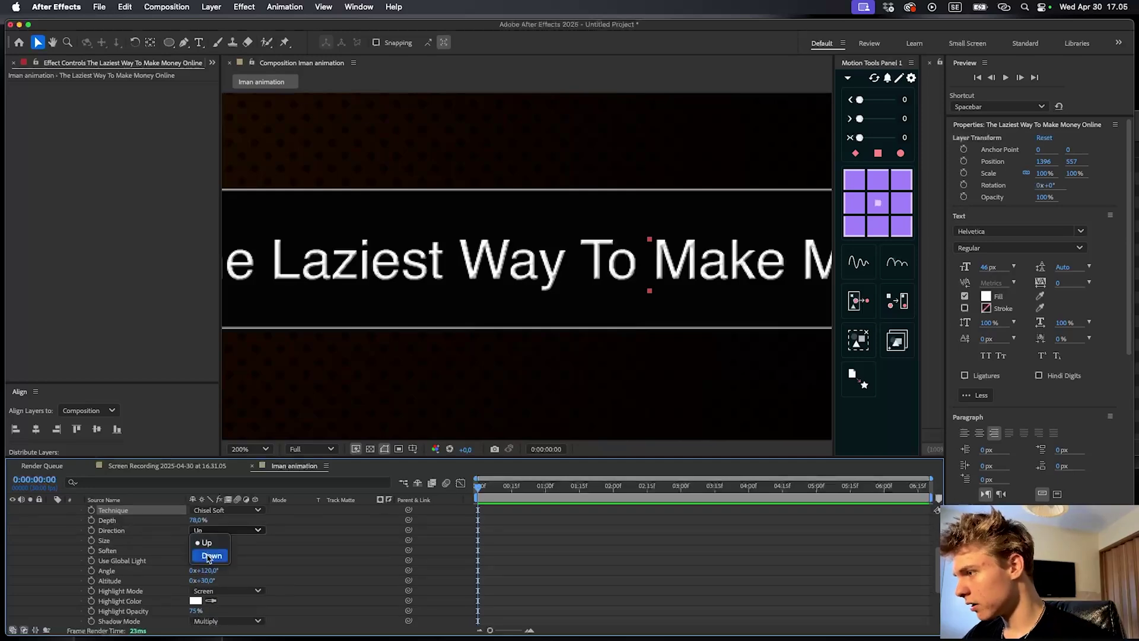
click(208, 552)
scroll(417, 356, down, 2)
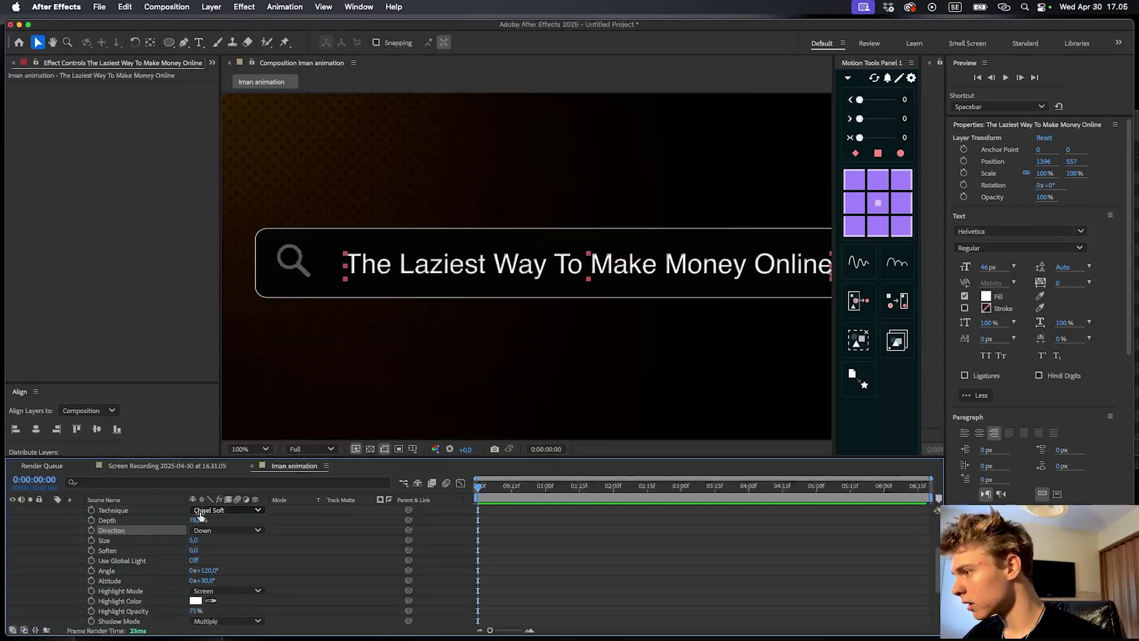
Set the title's Bevel and Emboss size to 3.0 and compare the result with the reference screen recording
click(185, 540)
click(209, 541)
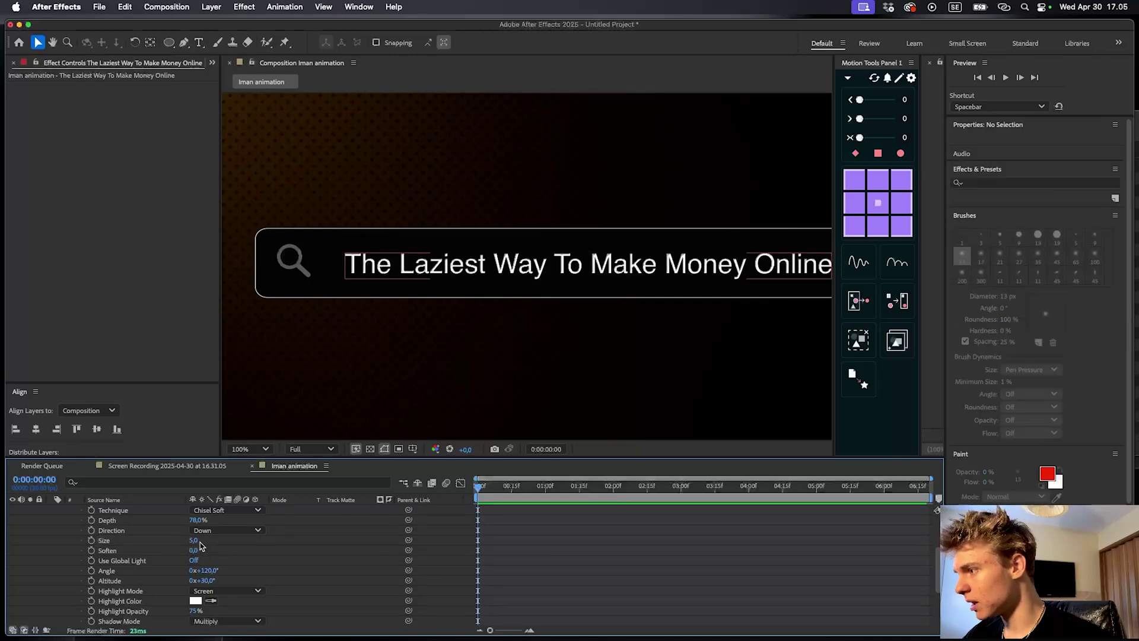
click(194, 541)
click(596, 563)
scroll(389, 411, down, 1)
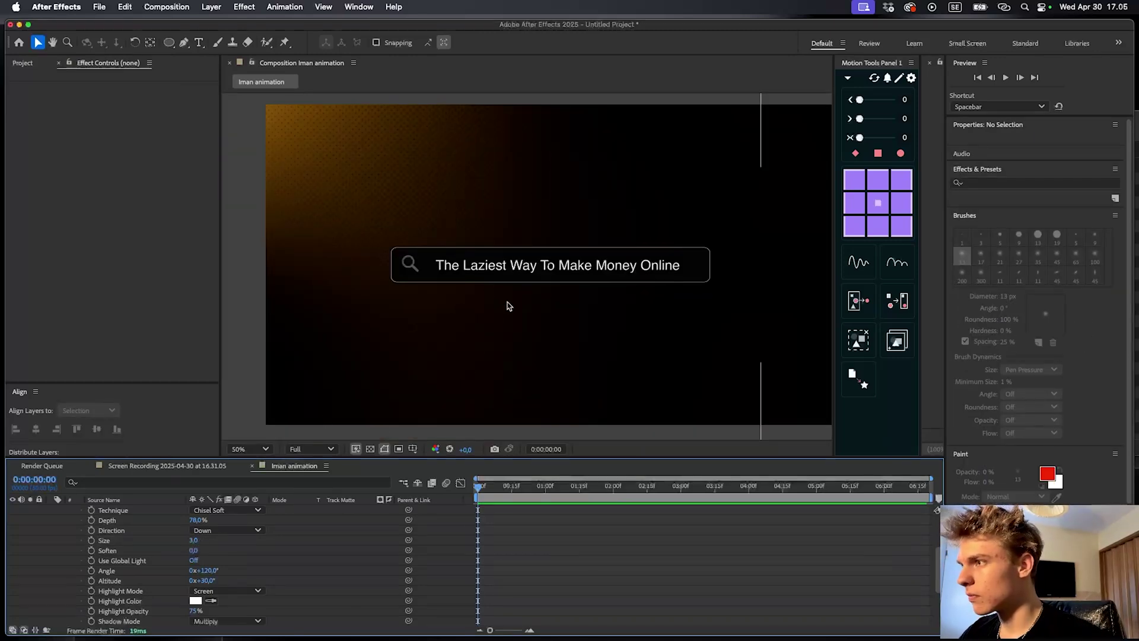
scroll(506, 305, up, 2)
key(comma)
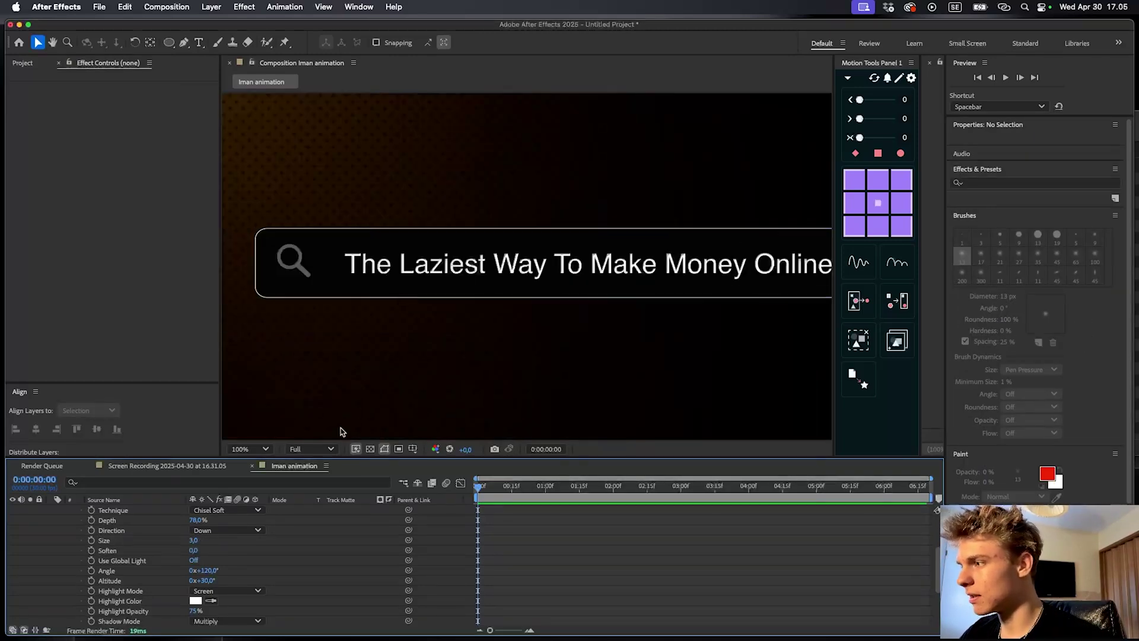
click(267, 449)
click(255, 227)
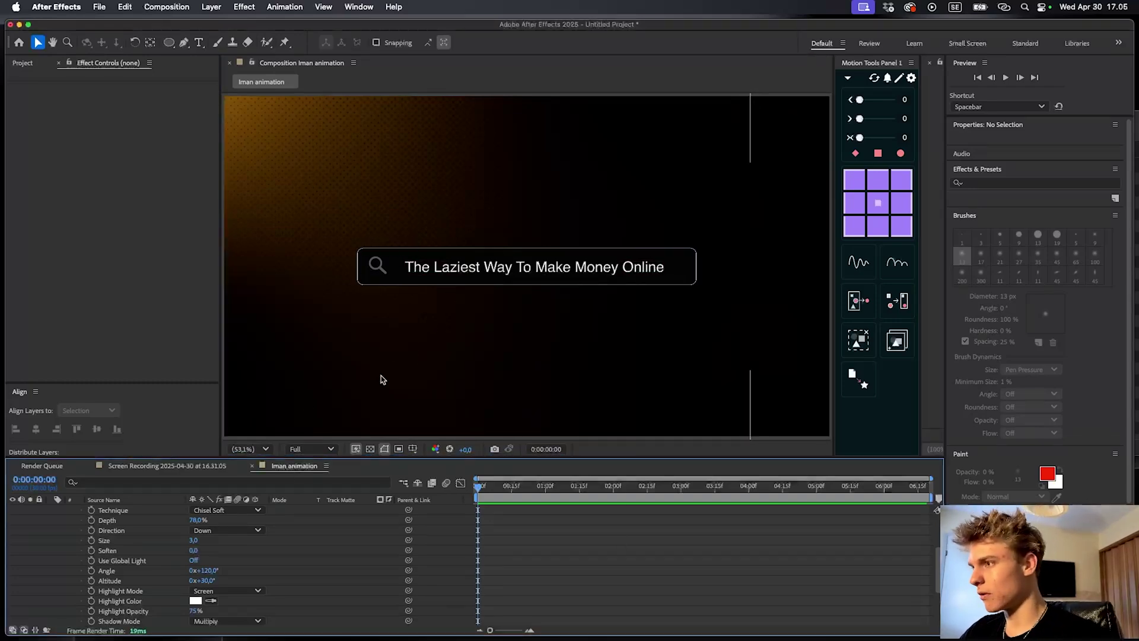
click(178, 465)
click(290, 466)
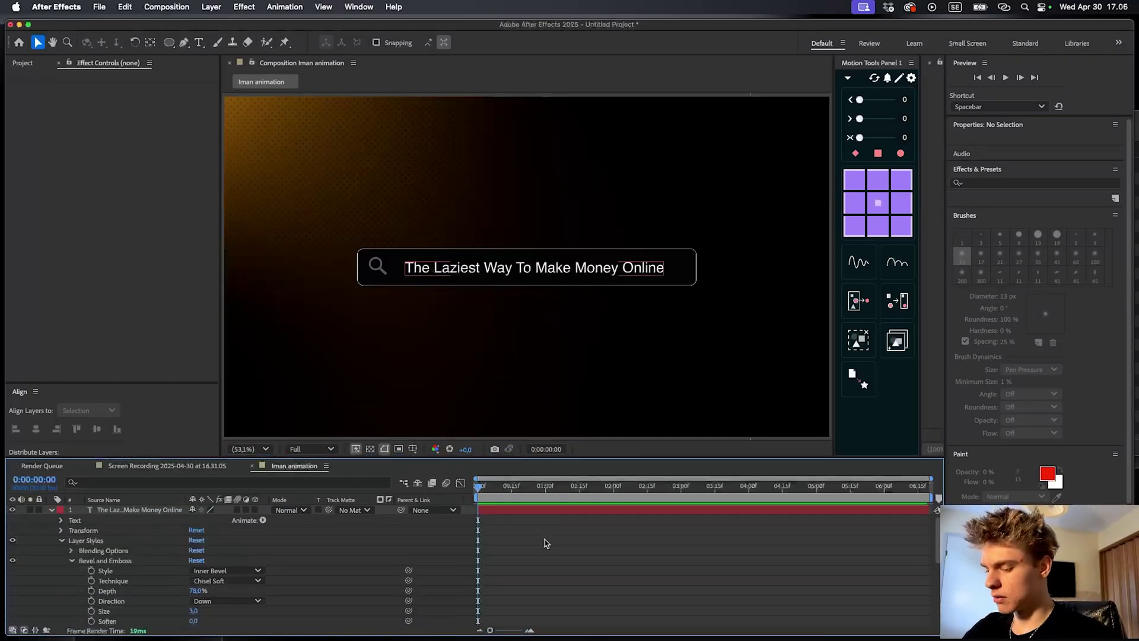
Collapse the title layer's properties and add a Gradient Overlay layer style to the title text
key(u)
double_click(494, 510)
click(591, 575)
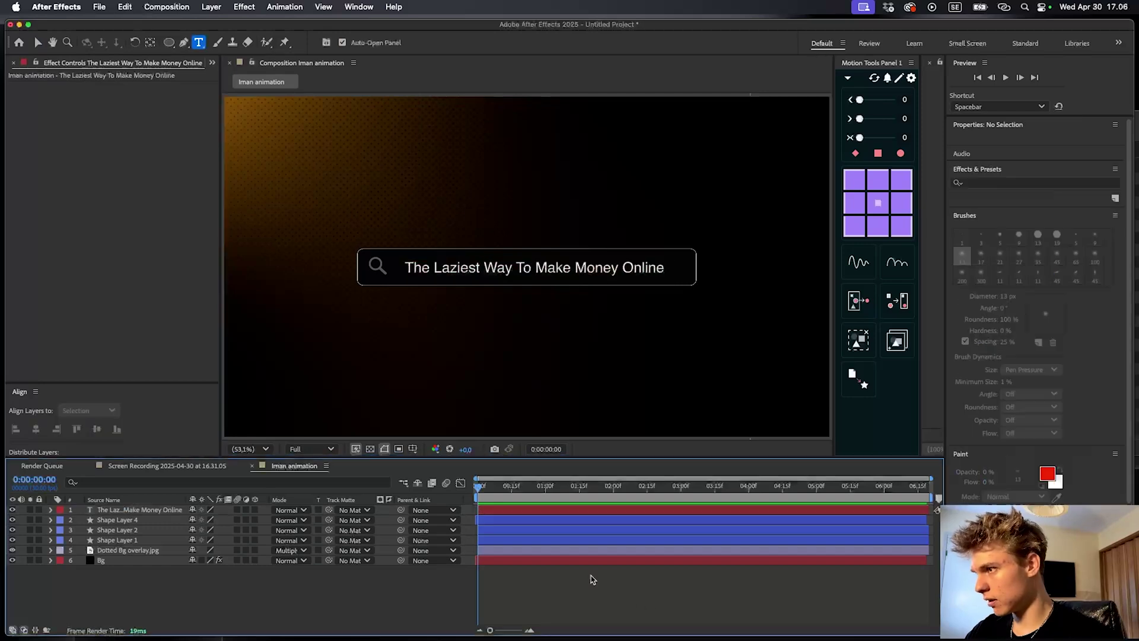
right_click(190, 507)
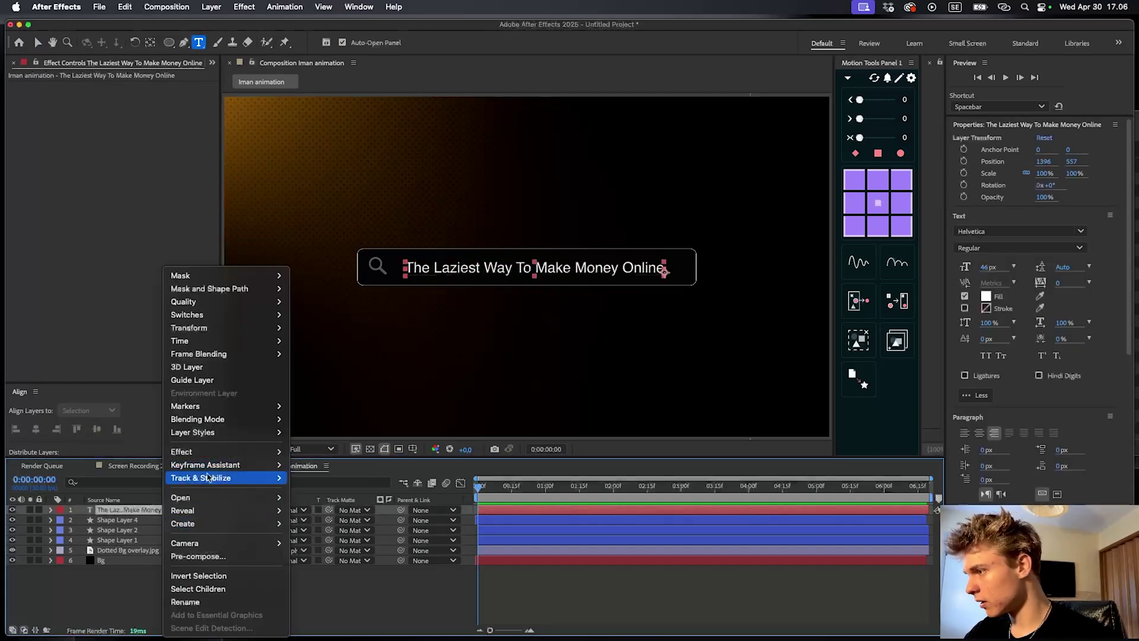
mouse_move(195, 432)
click(325, 569)
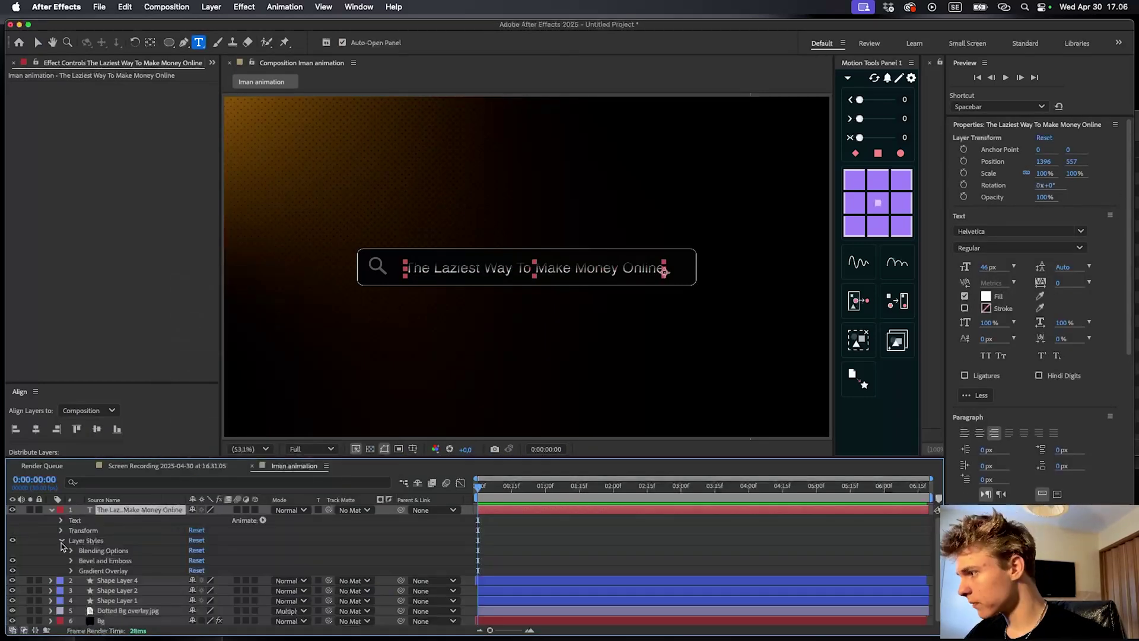
Change the black end colour of the title's Gradient Overlay to dark grey 1F1F1F, keeping the other end white
click(70, 570)
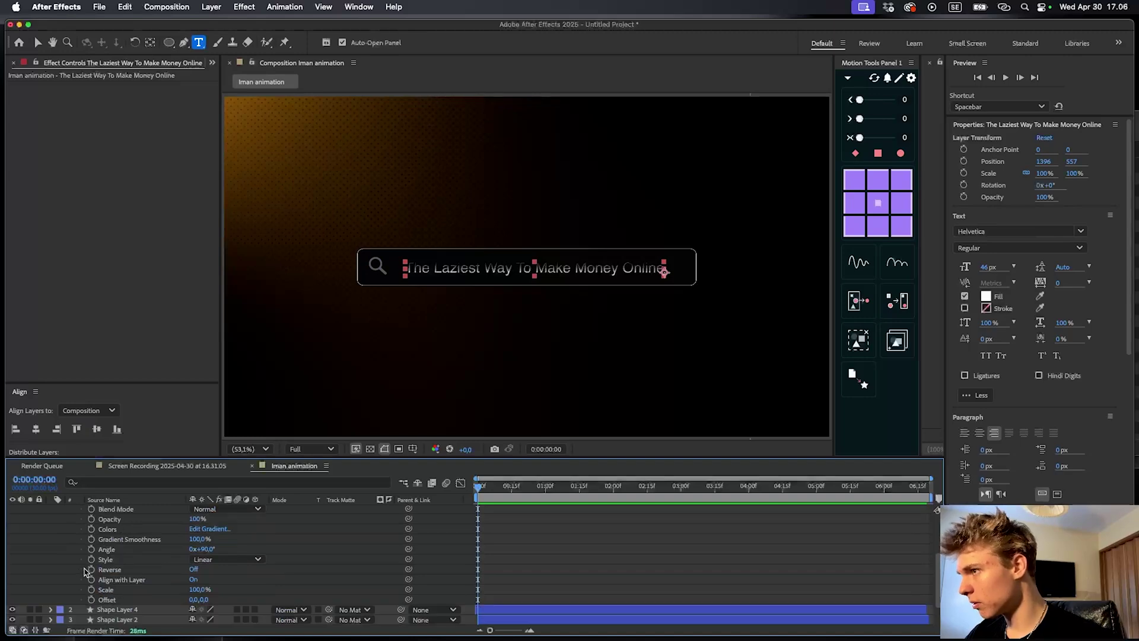
click(209, 528)
click(427, 249)
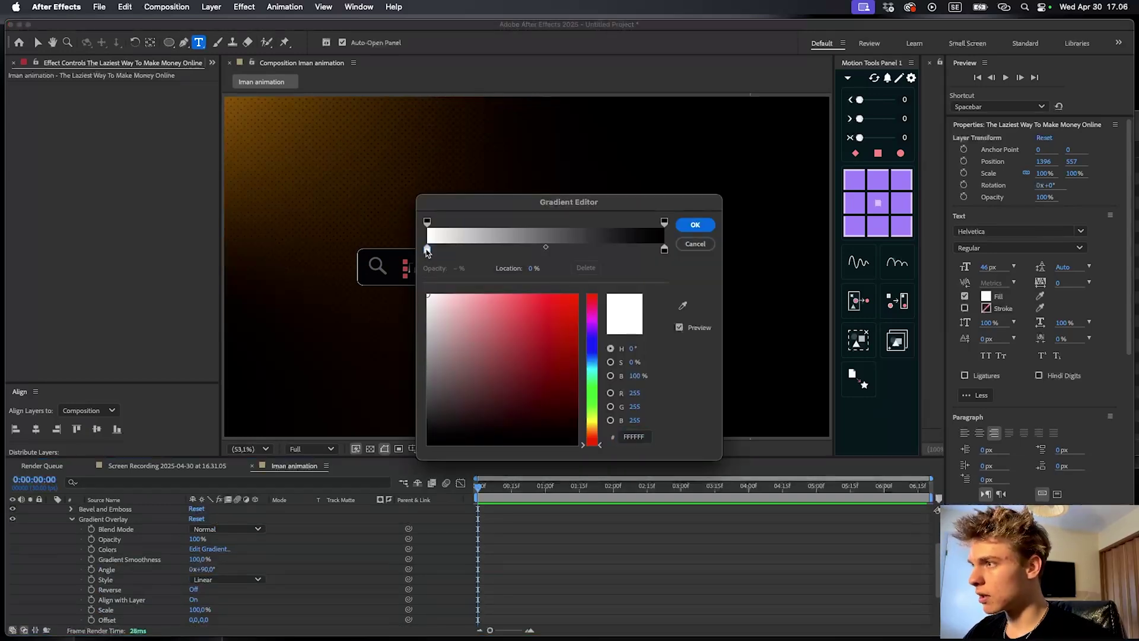
click(664, 249)
drag(417, 435, 416, 426)
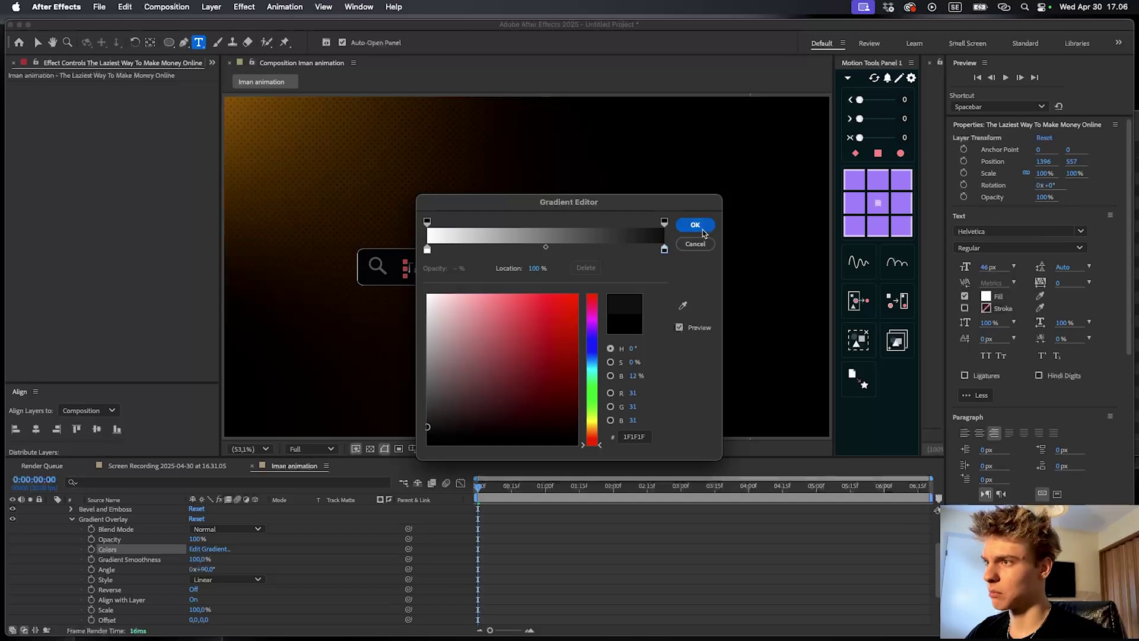
click(703, 230)
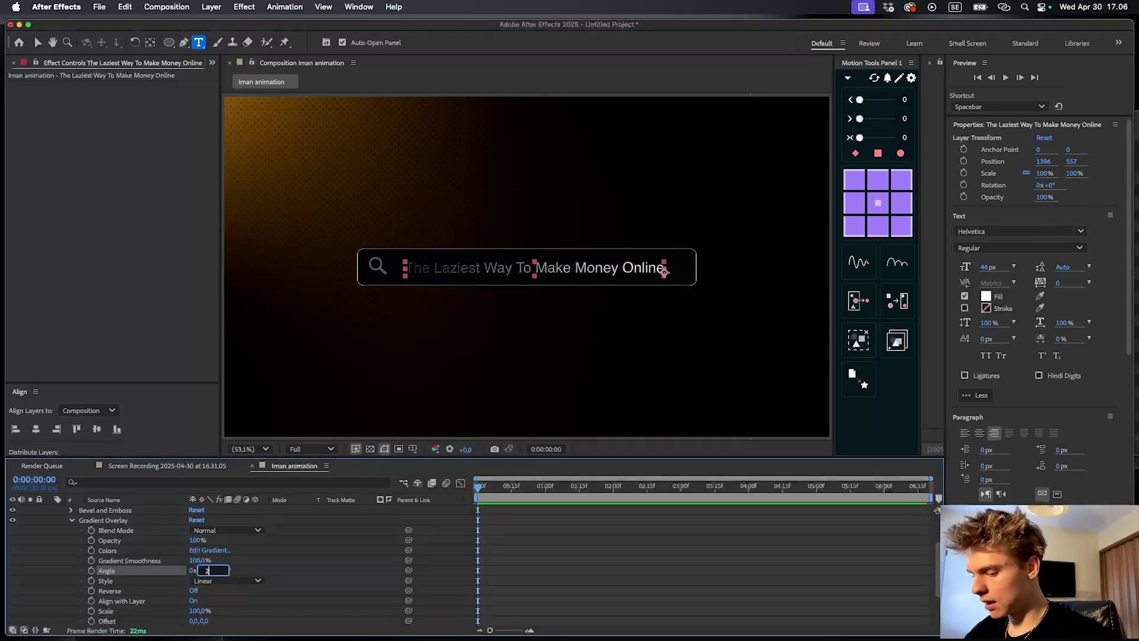
Set the title's Gradient Overlay angle to 270° and inspect the shading on the letters
key(Return)
scroll(542, 249, up, 1)
scroll(543, 253, down, 1)
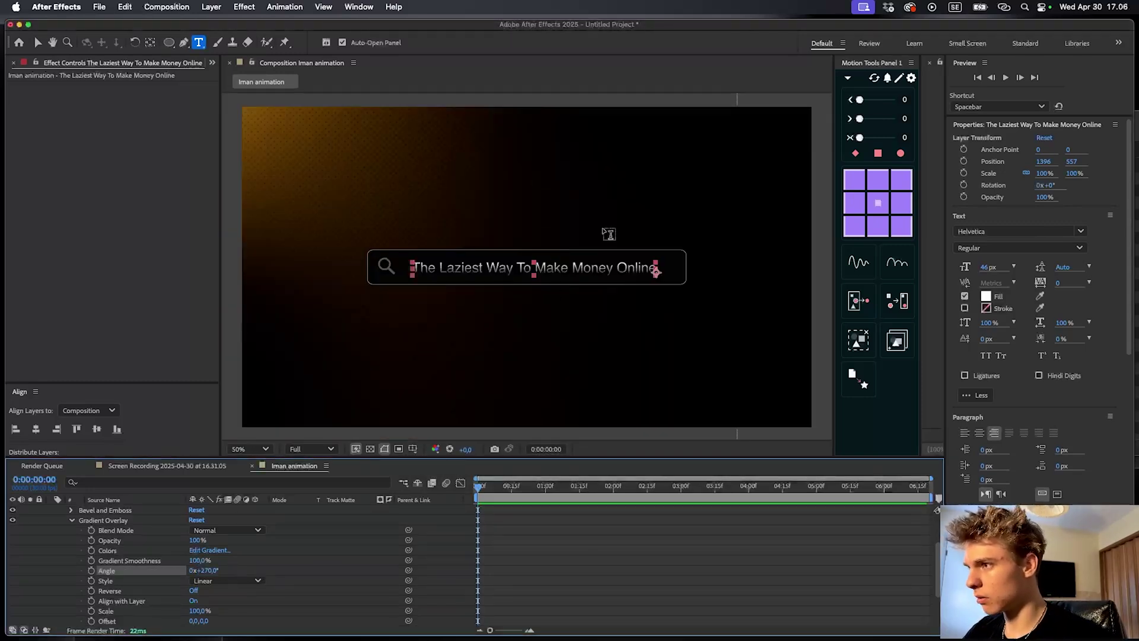
scroll(535, 306, up, 1)
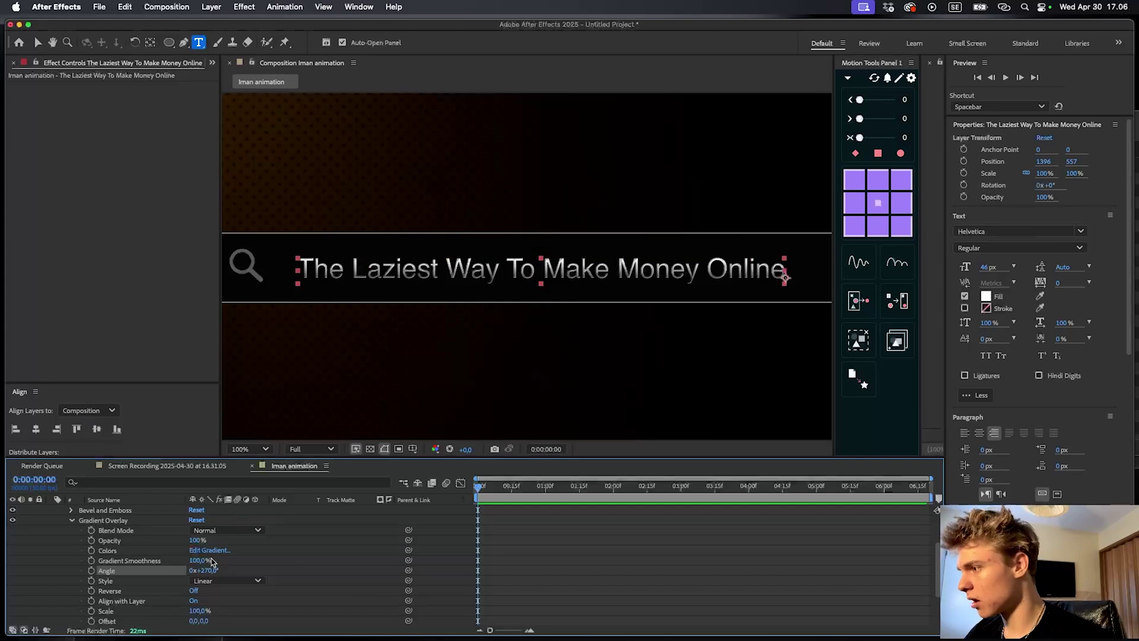
Set the title's Gradient Overlay opacity to 59% and scale to 150%, then switch back to the Selection tool
drag(196, 540, 184, 538)
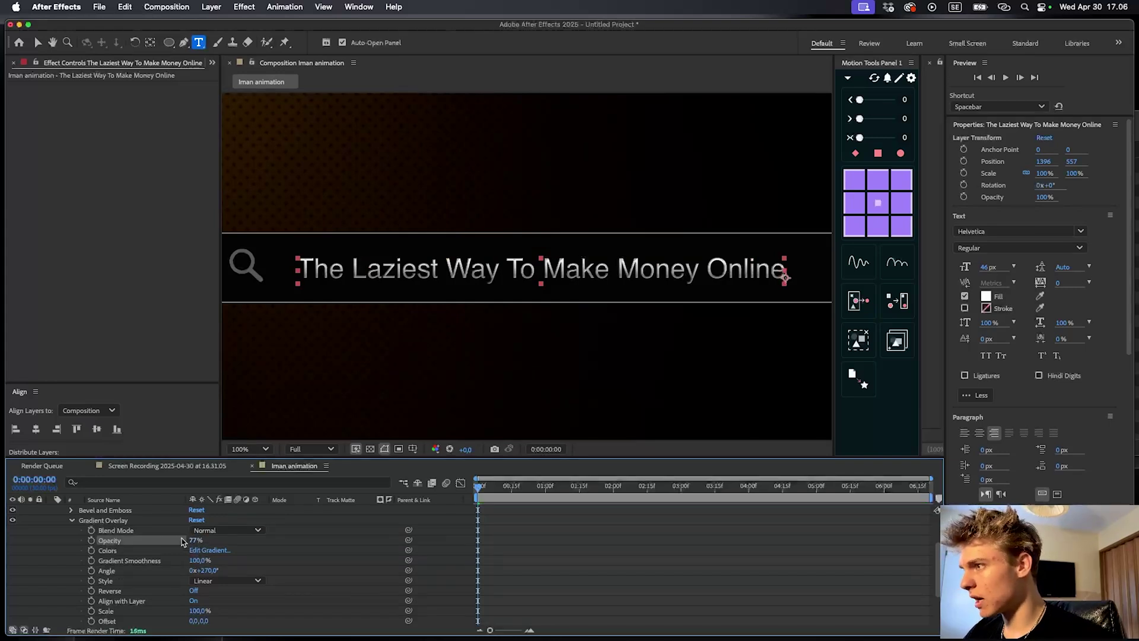
drag(197, 610, 429, 592)
drag(285, 592, 303, 592)
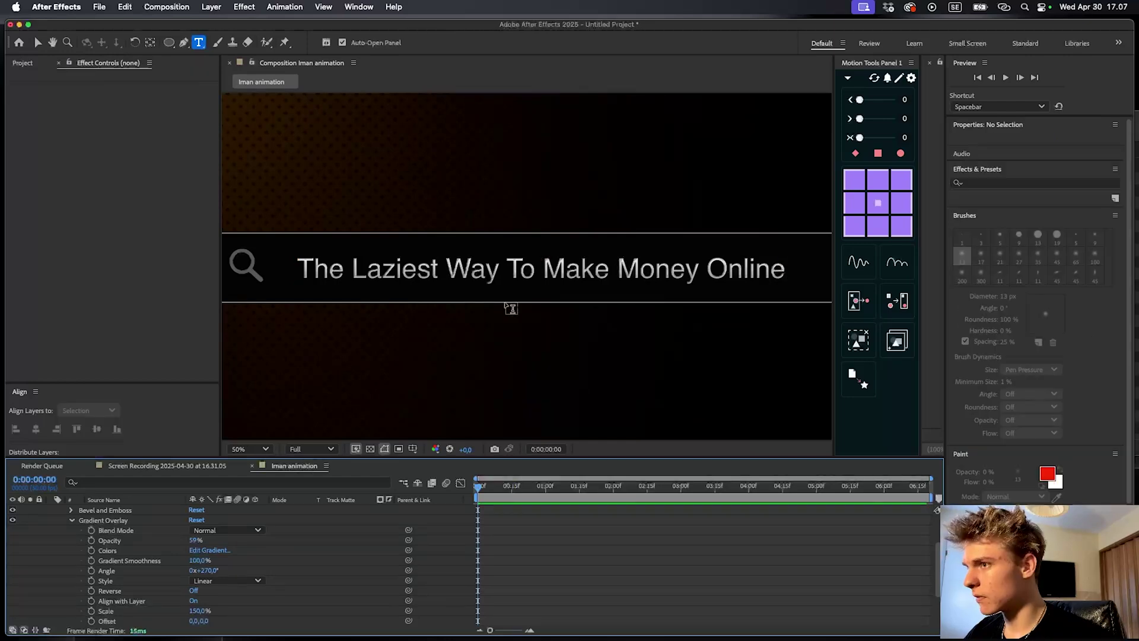
key(comma)
key(comma)
key(comma)
key(comma)
key(v)
key(period)
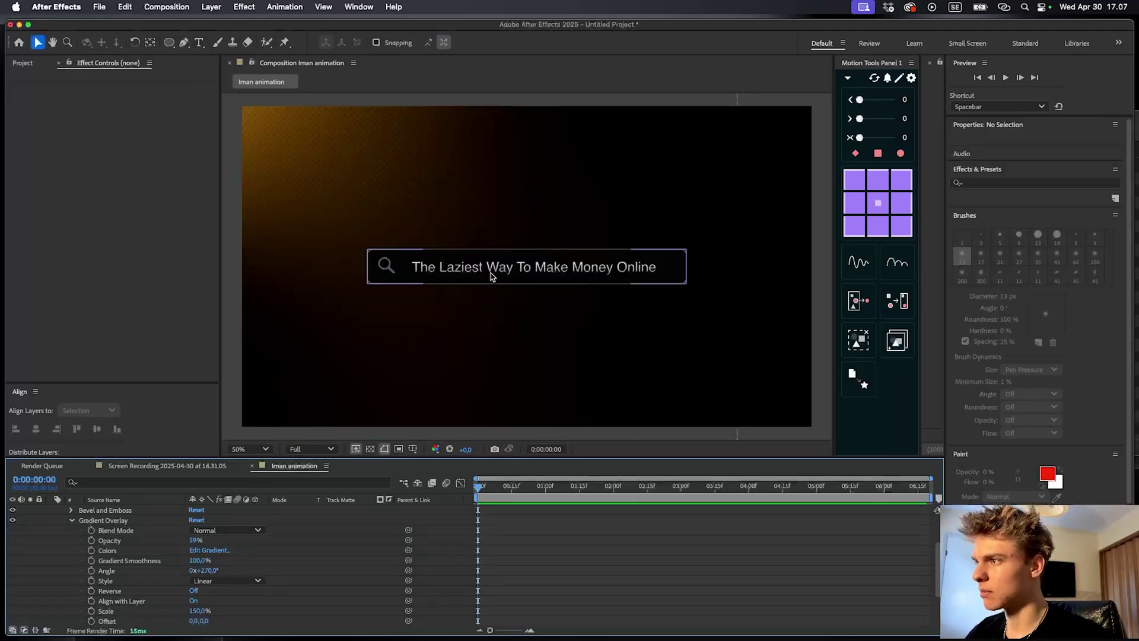
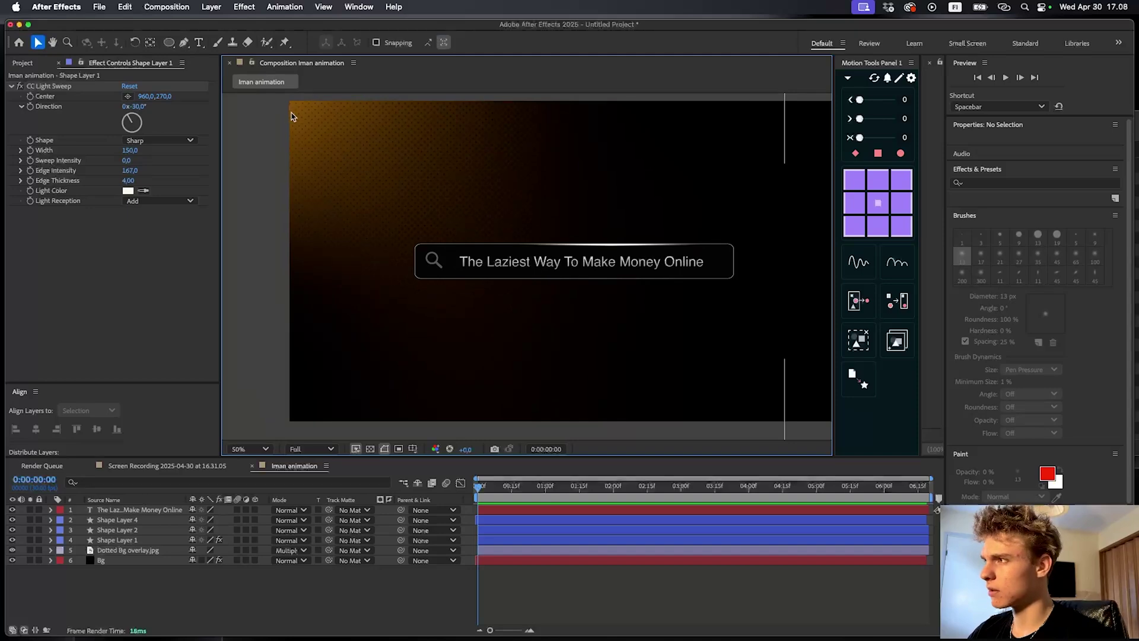
Rotate the CC Light Sweep direction on the search bar's rectangle layer to 72°
scroll(436, 249, up, 1)
drag(436, 249, 297, 170)
scroll(297, 170, down, 1)
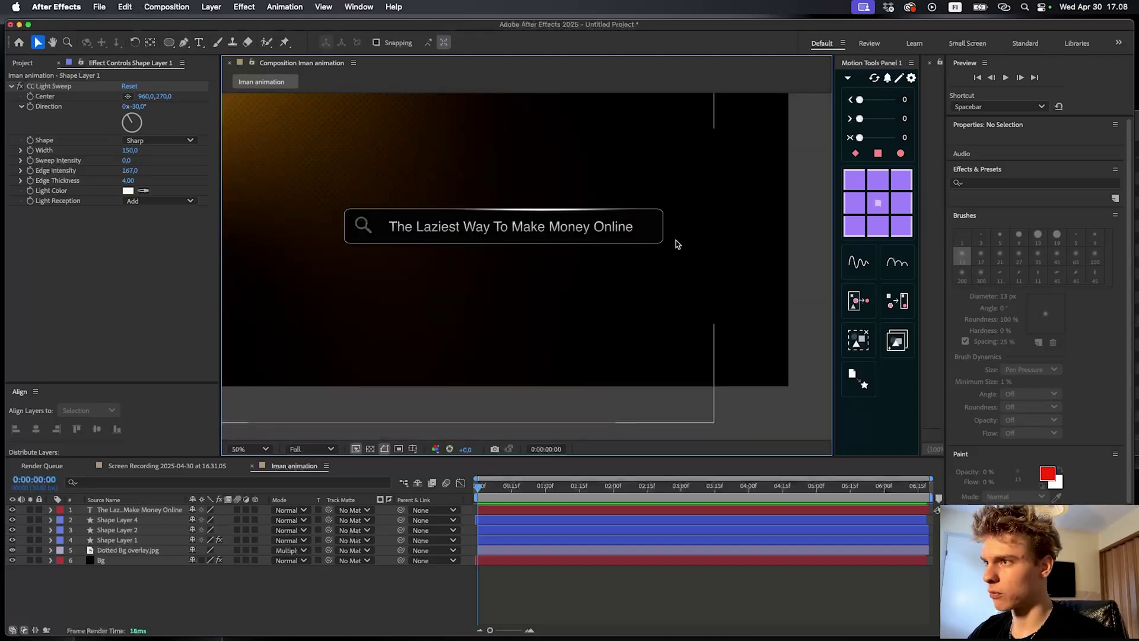
drag(130, 116, 149, 120)
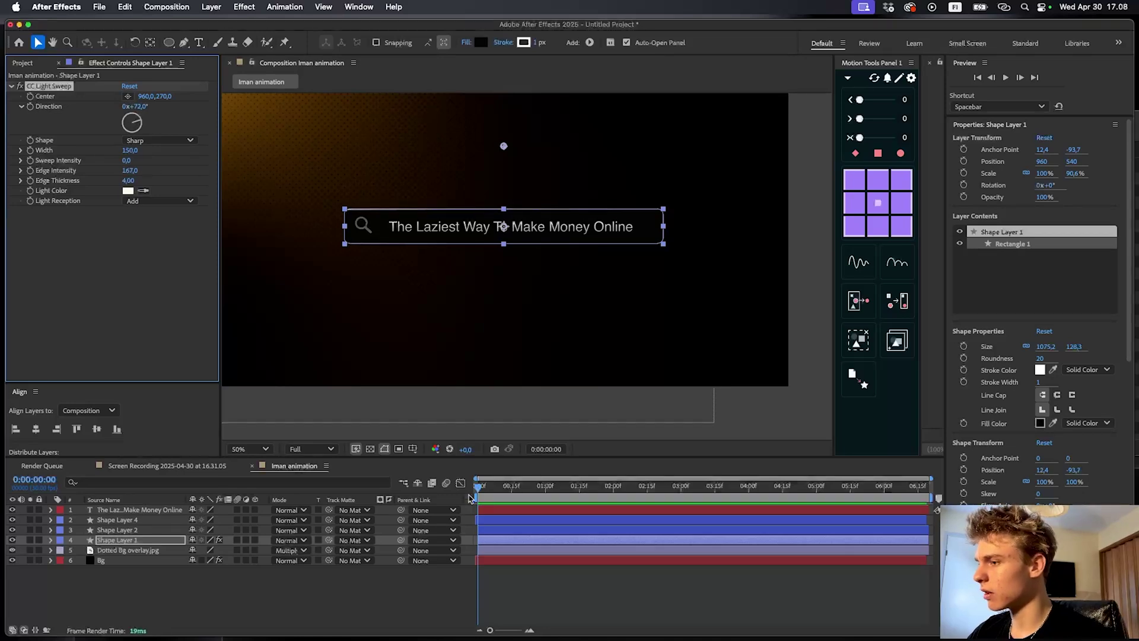
click(516, 571)
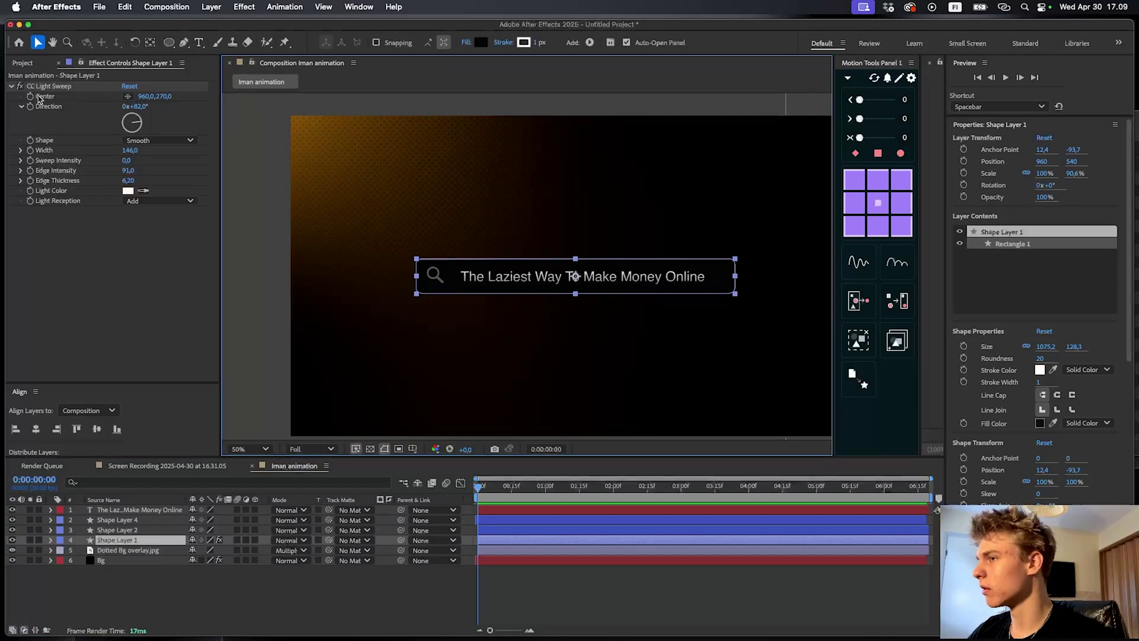
Move the CC Light Sweep center to the middle of the search bar at 960, 540
click(31, 97)
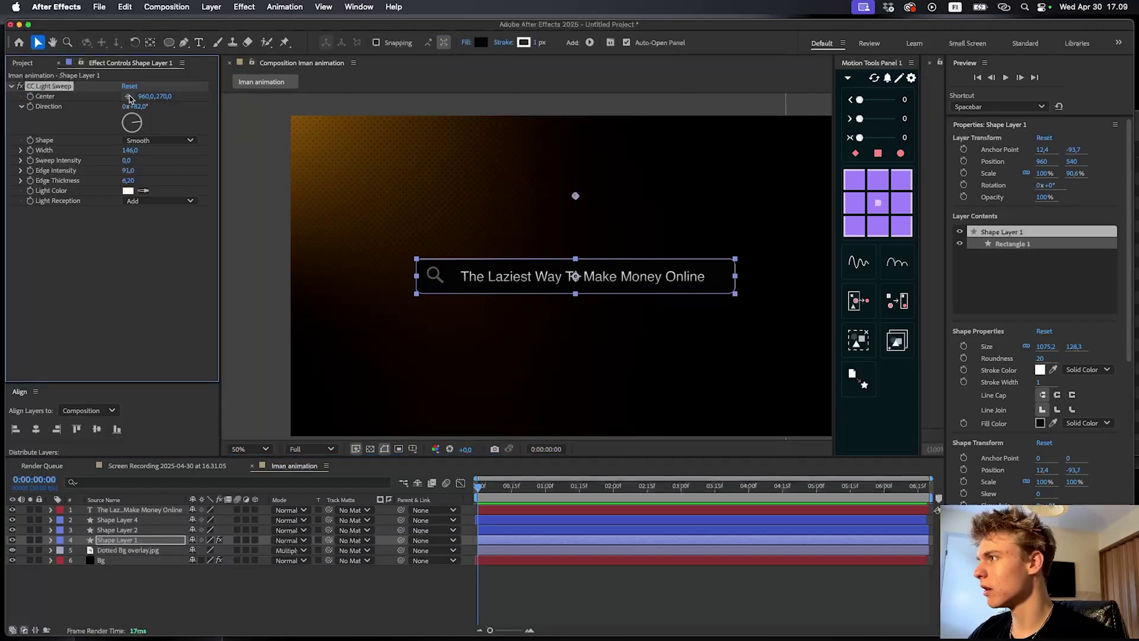
click(128, 97)
click(575, 276)
drag(492, 270, 561, 295)
click(582, 568)
Reduce the width of the search bar rectangle's CC Light Sweep to about 60
click(532, 532)
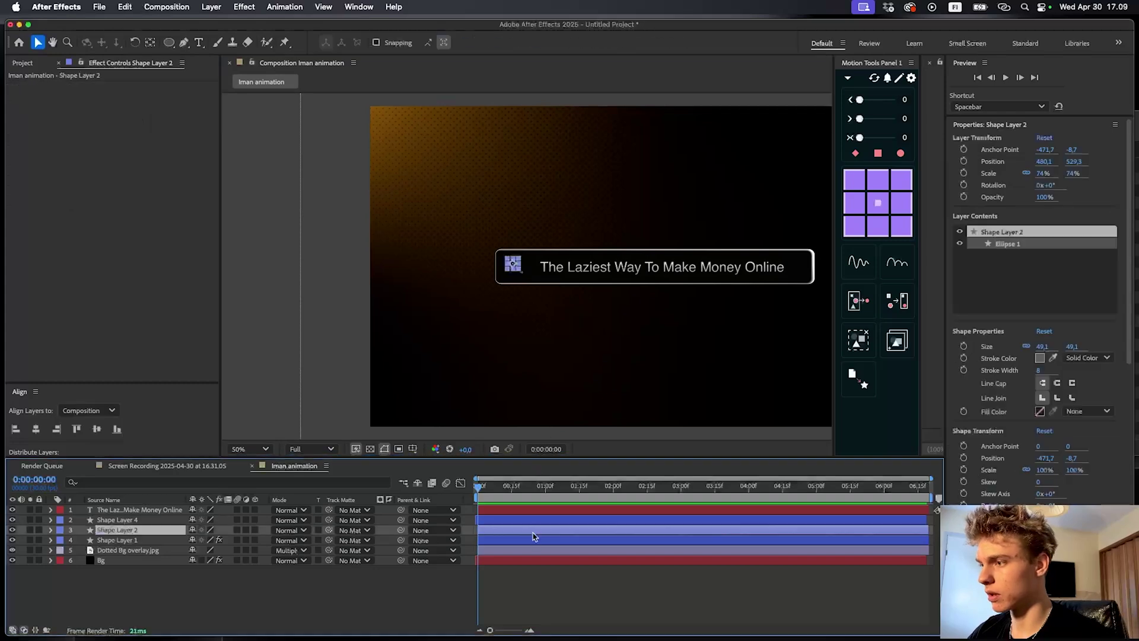
click(534, 539)
click(545, 583)
drag(610, 339, 535, 348)
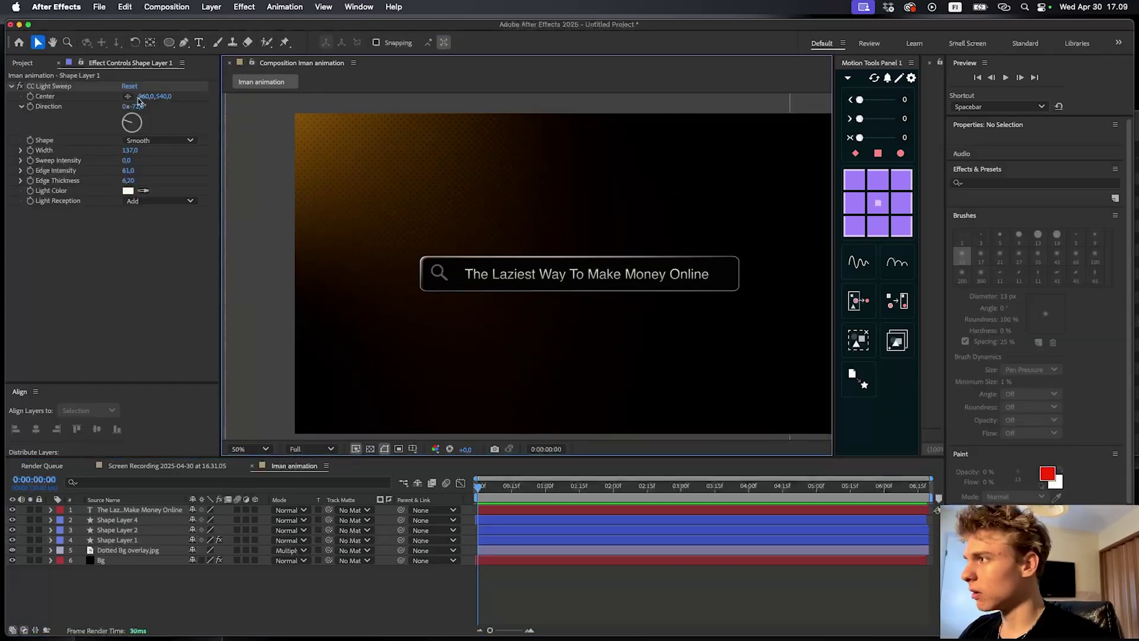
mouse_move(130, 150)
mouse_down()
mouse_move(118, 150)
mouse_move(131, 144)
mouse_up()
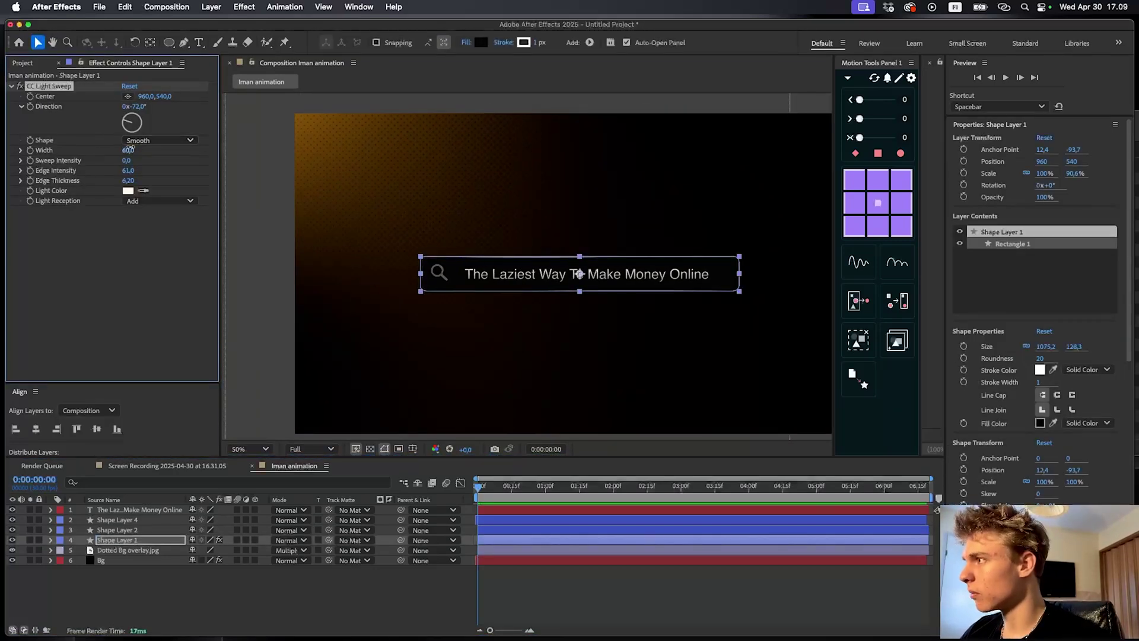
click(413, 266)
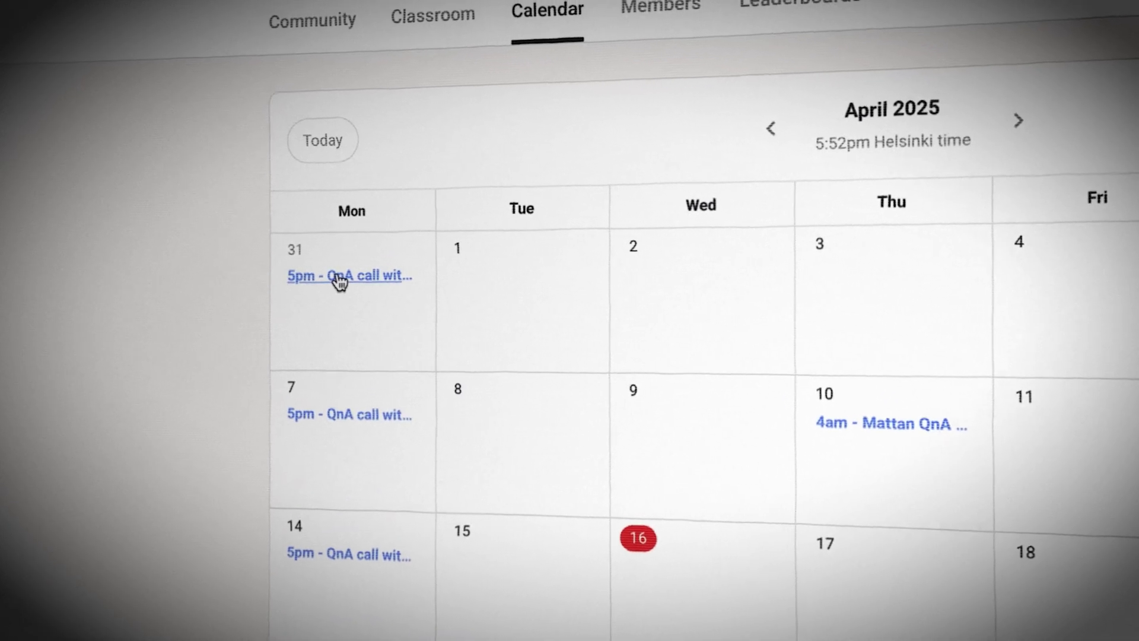
click(351, 277)
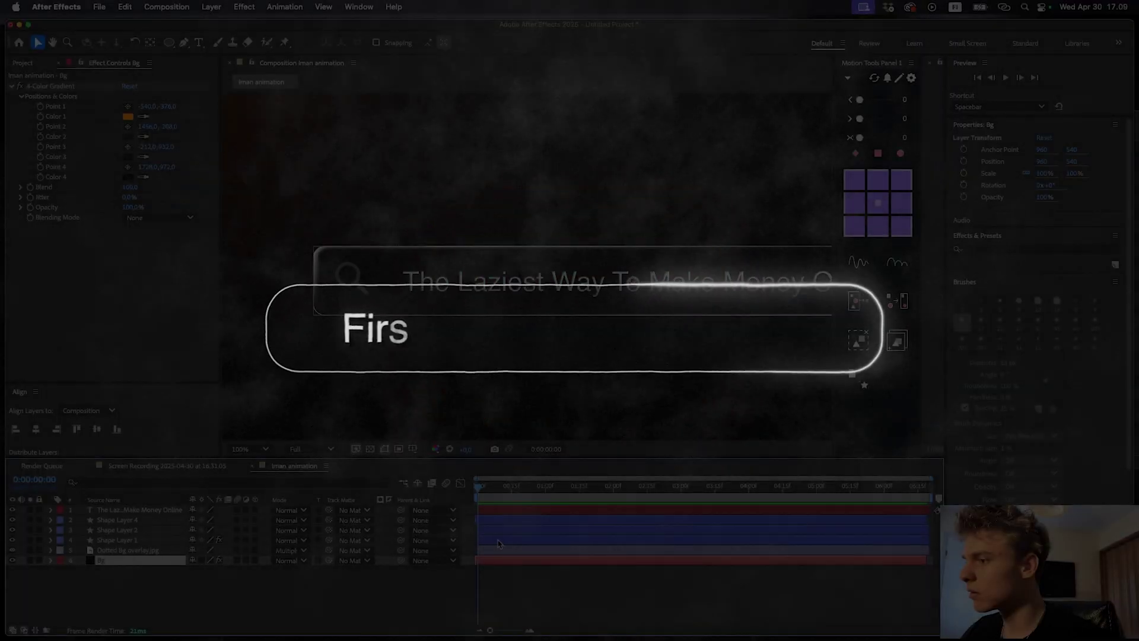
Set the search bar's CC Light Sweep direction to -75° and its light color to orange FFAA00
drag(122, 123, 116, 118)
click(328, 331)
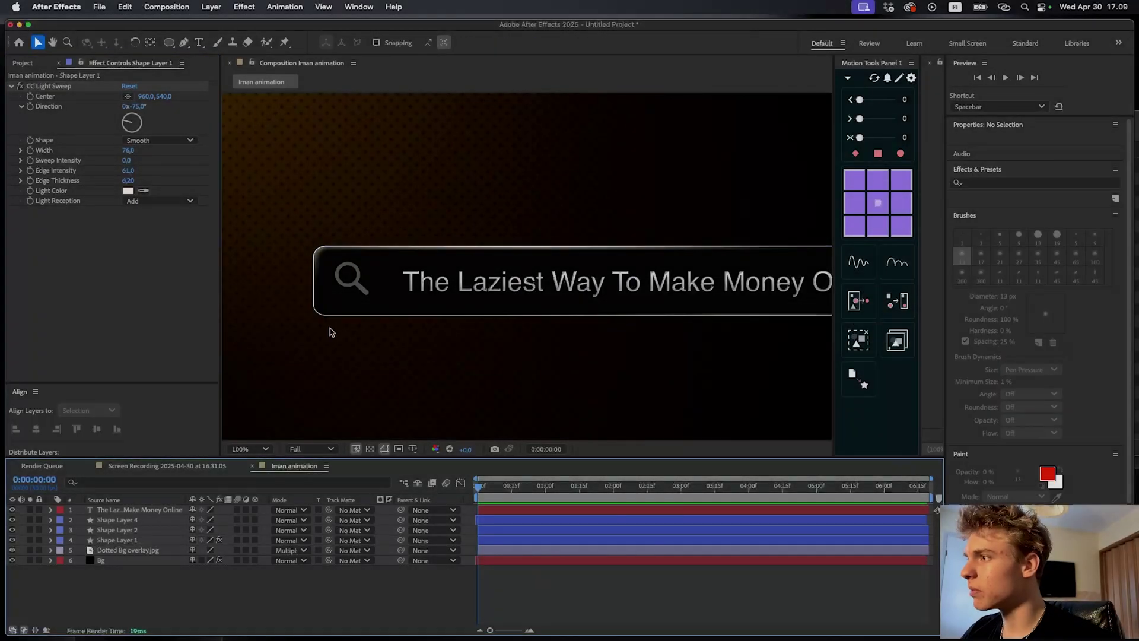
click(127, 192)
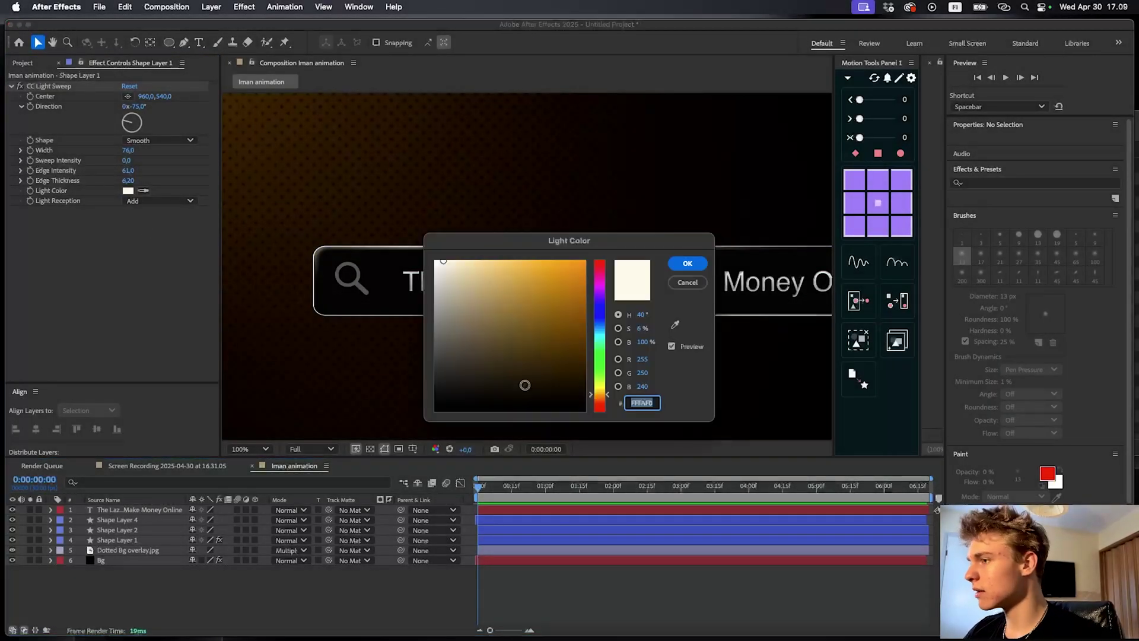
drag(631, 241, 802, 305)
drag(732, 377, 789, 315)
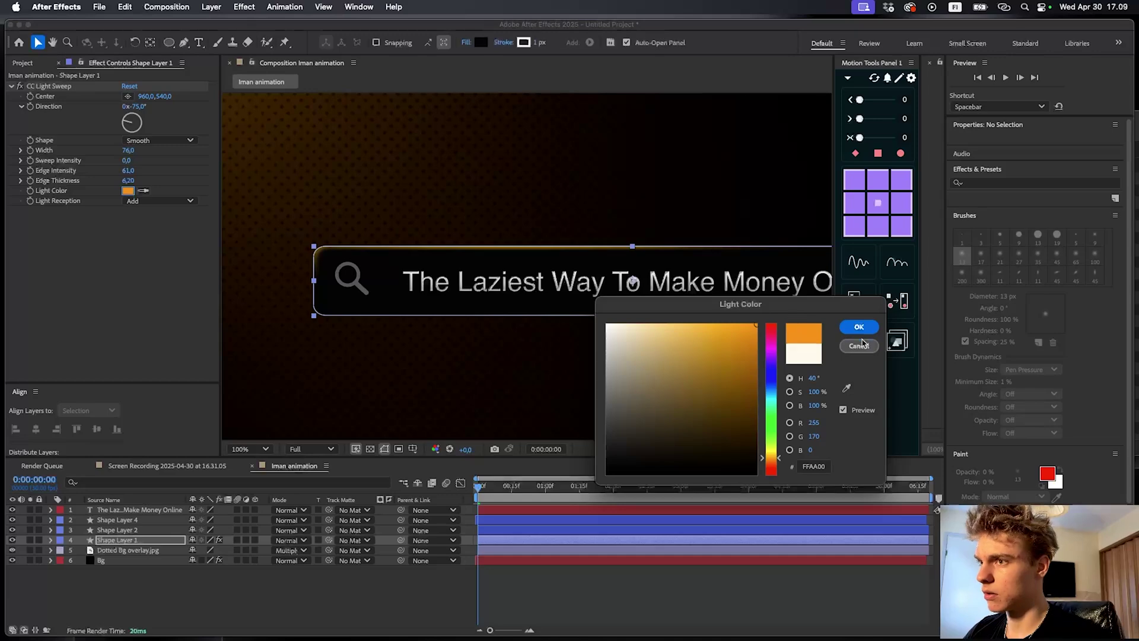
click(859, 328)
click(705, 587)
scroll(546, 426, down, 1)
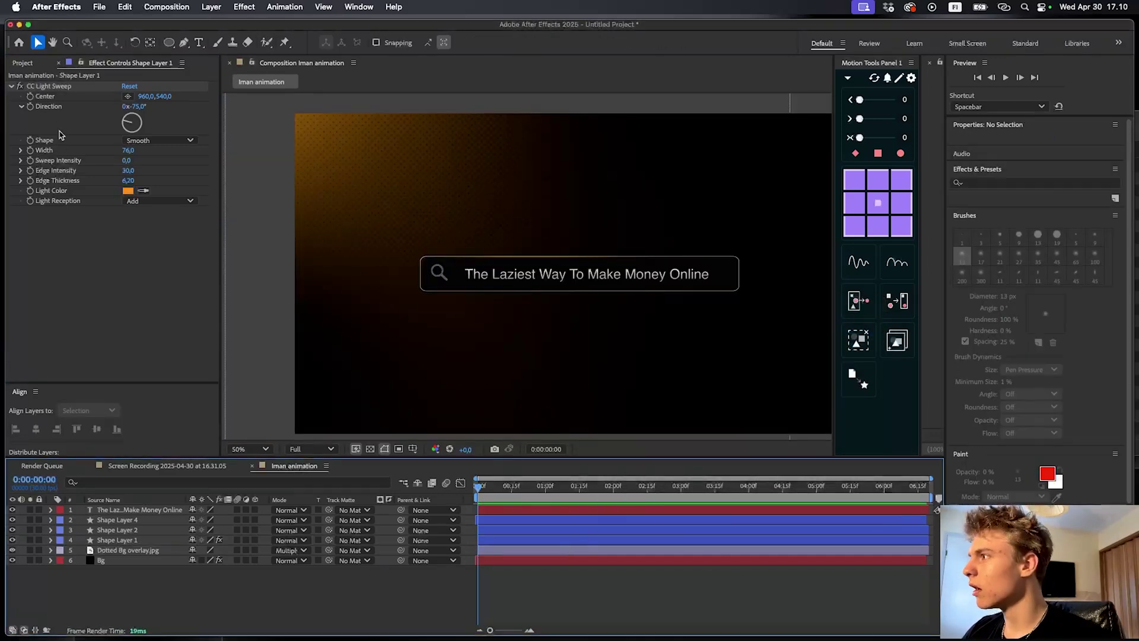
Duplicate the search bar's CC Light Sweep effect and rotate the copy's direction to -261°
click(52, 87)
key(super+d)
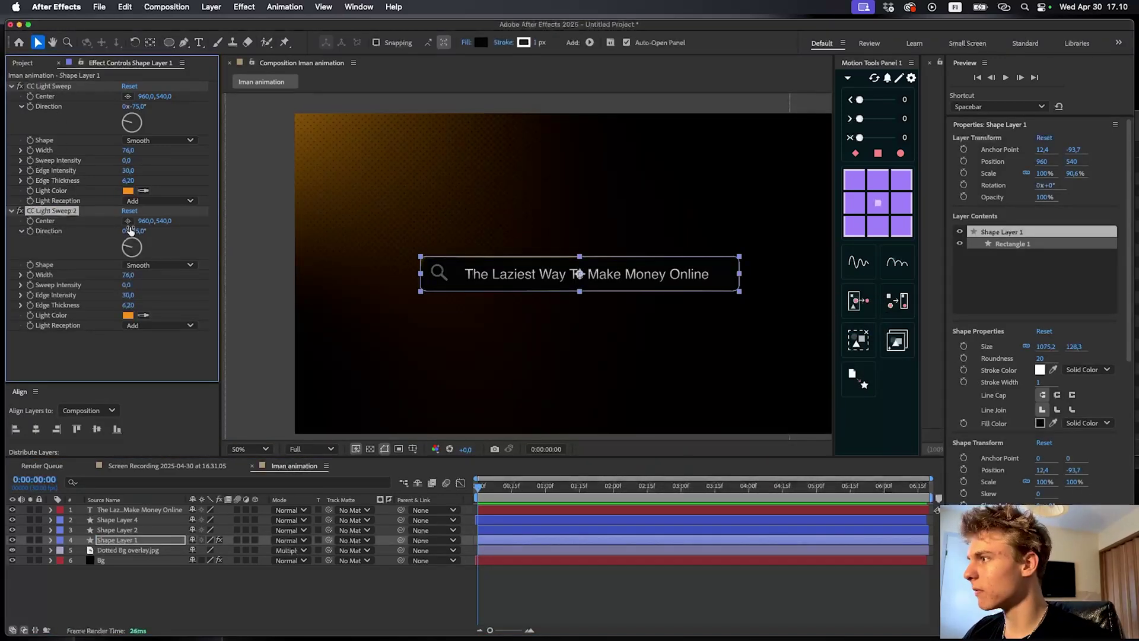
drag(127, 246, 126, 248)
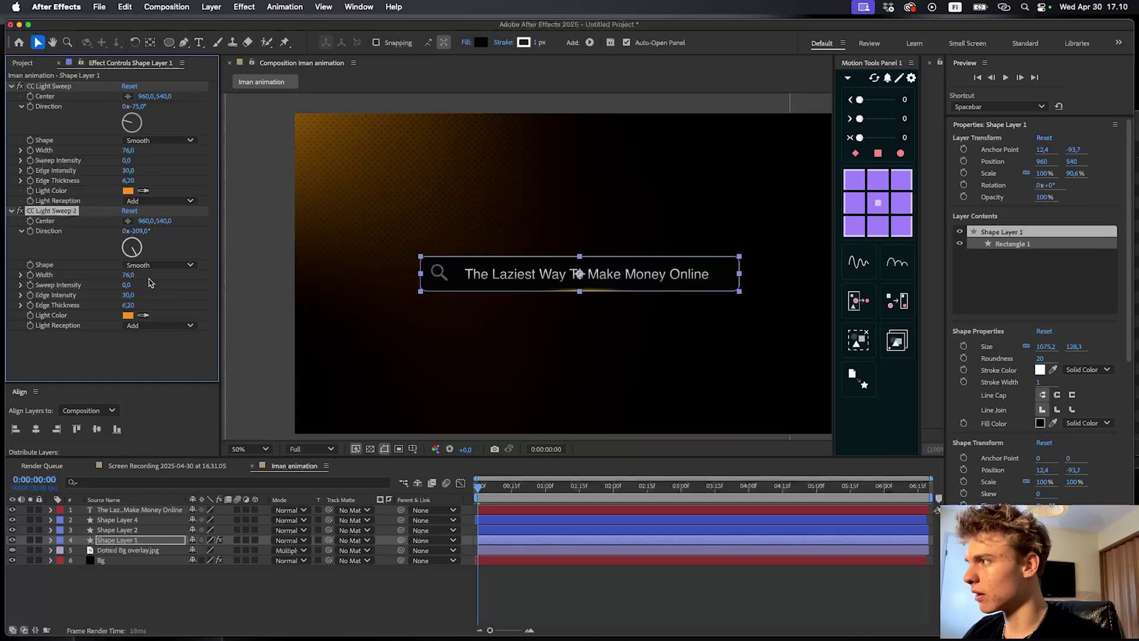
key(super+Up)
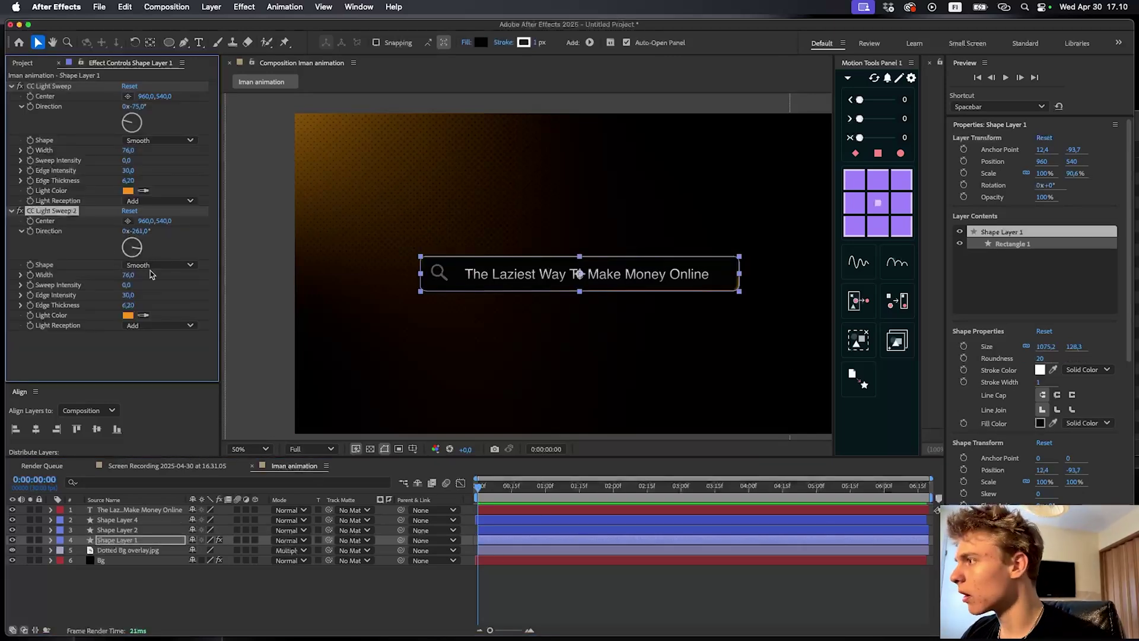
Set the second light sweep to dark blue 00629F with direction -250°, width 116 and edge intensity 32
click(128, 316)
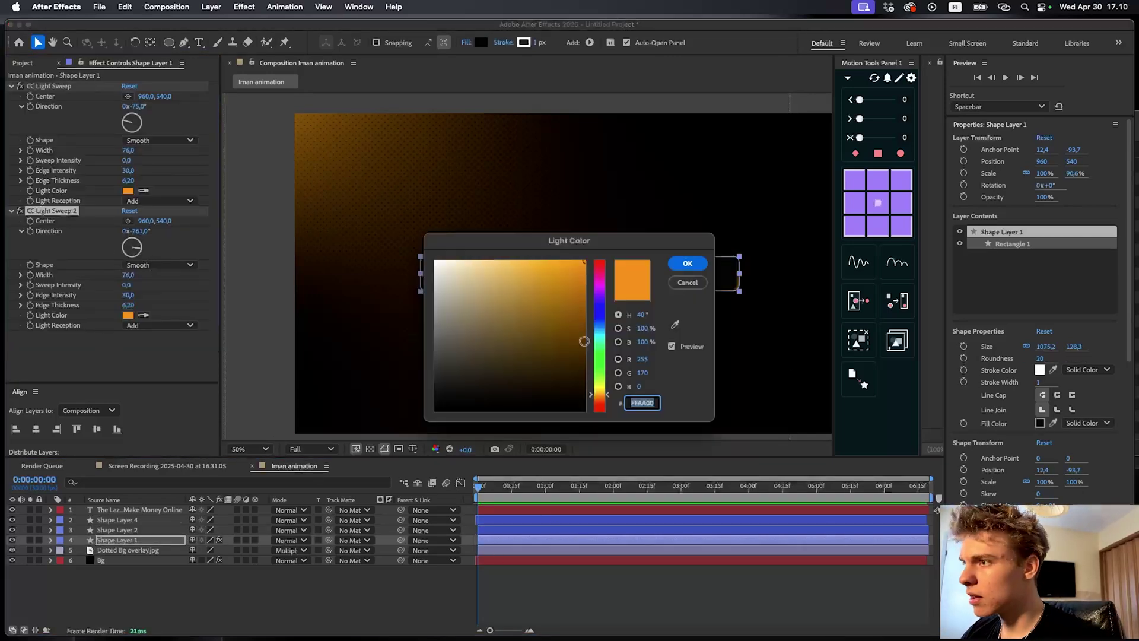
drag(600, 342, 602, 328)
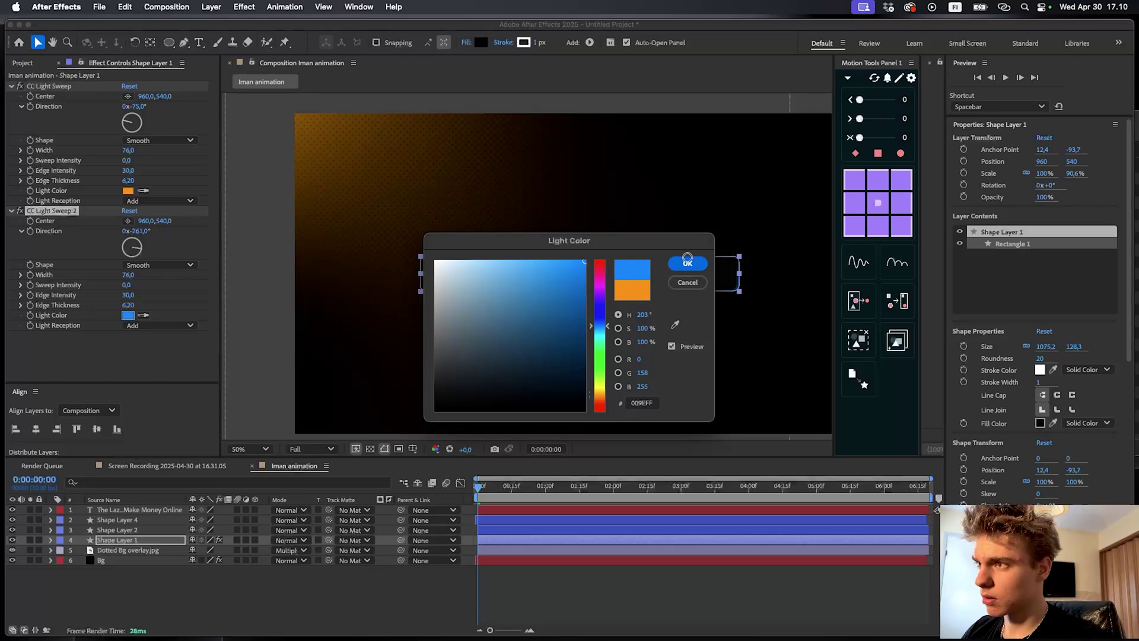
click(689, 265)
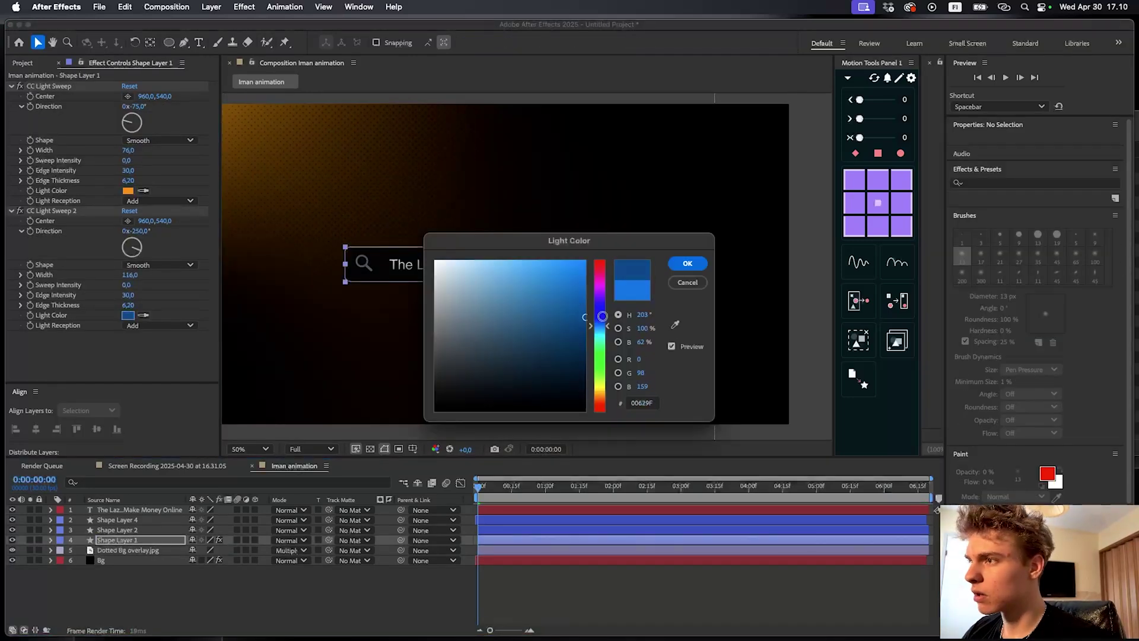
click(687, 263)
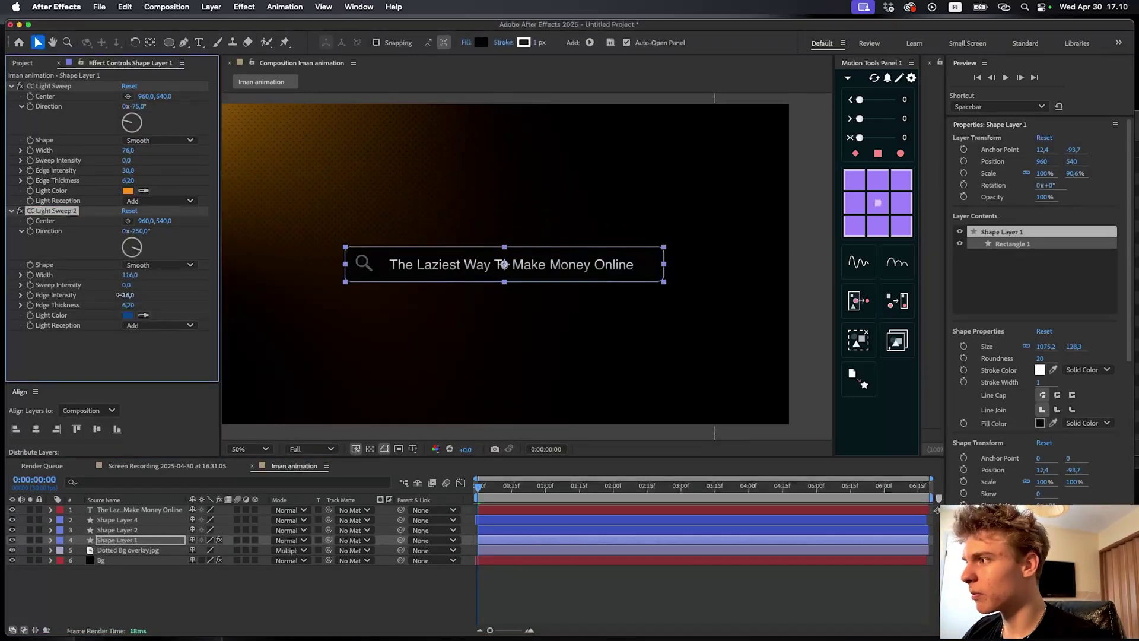
drag(128, 296, 135, 295)
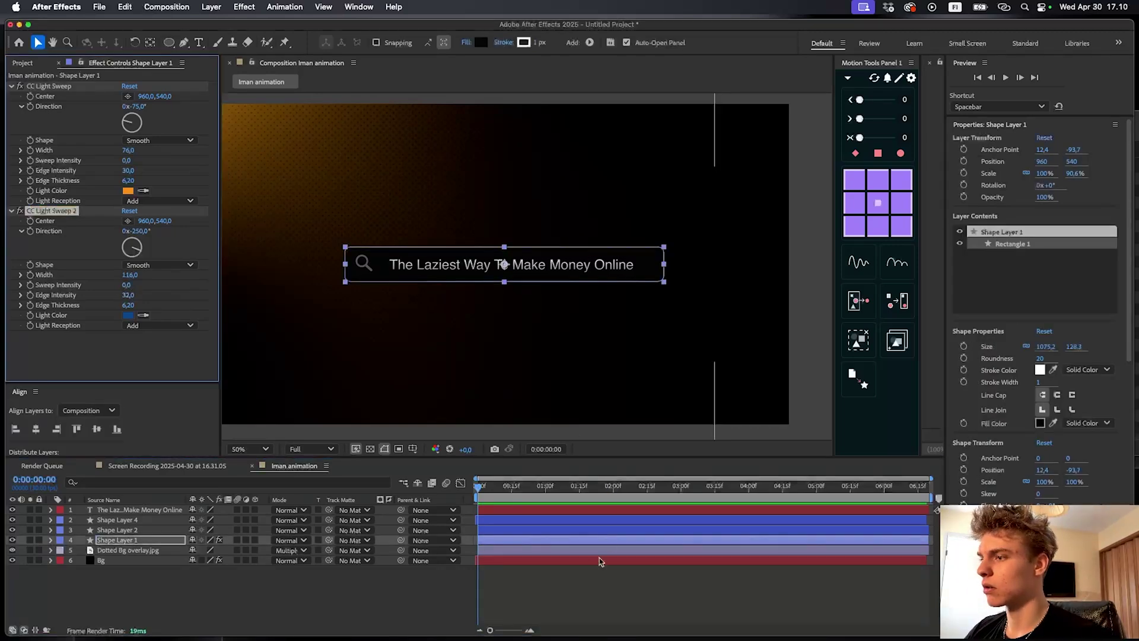
click(436, 328)
Apply the Typewriter preset to the title text layer at the start of the composition
click(497, 512)
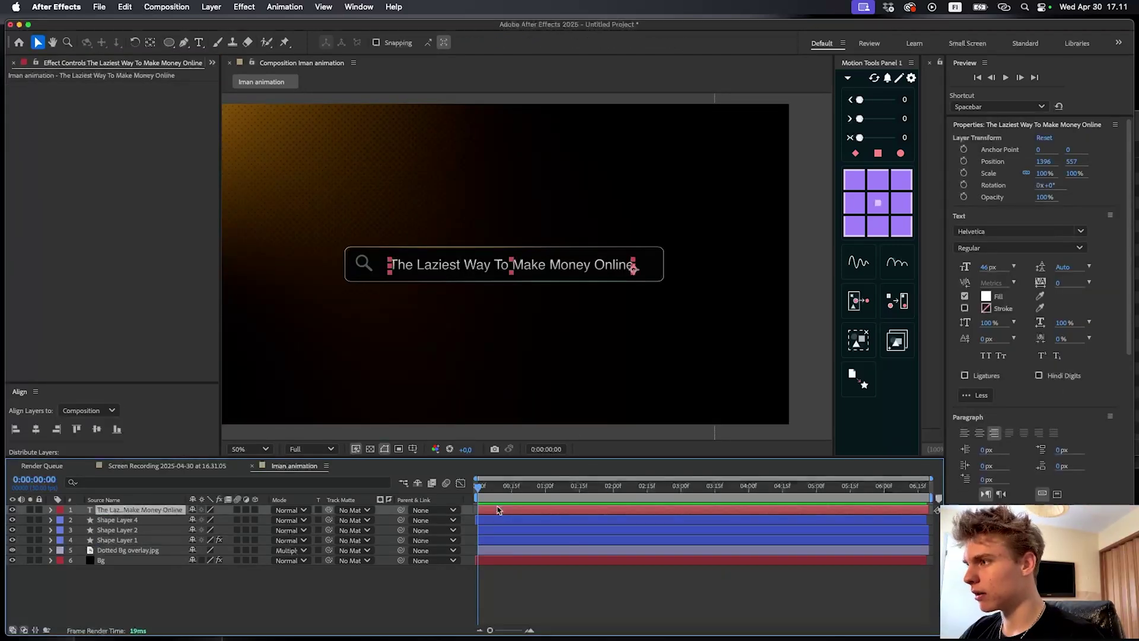
key(ctrl+space)
text(type)
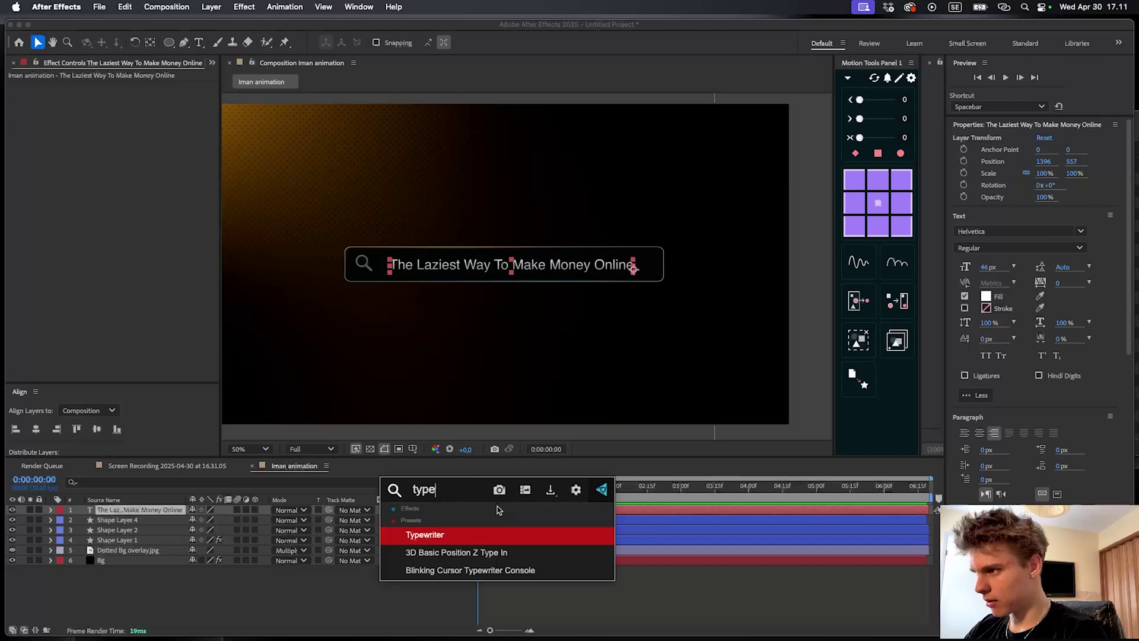
key(Return)
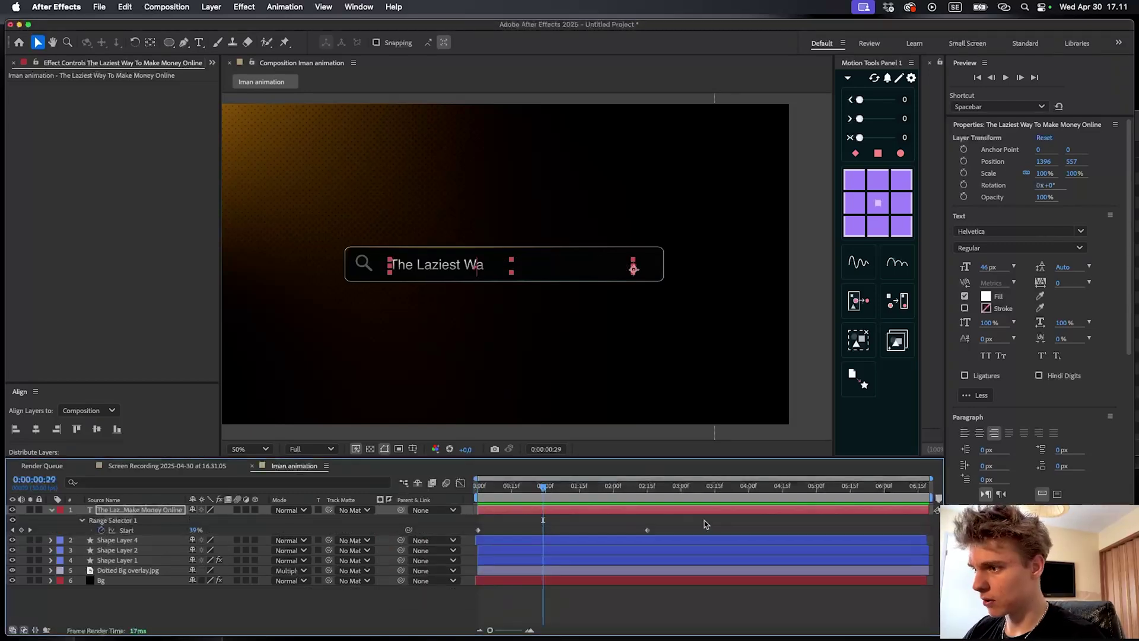
key(F9)
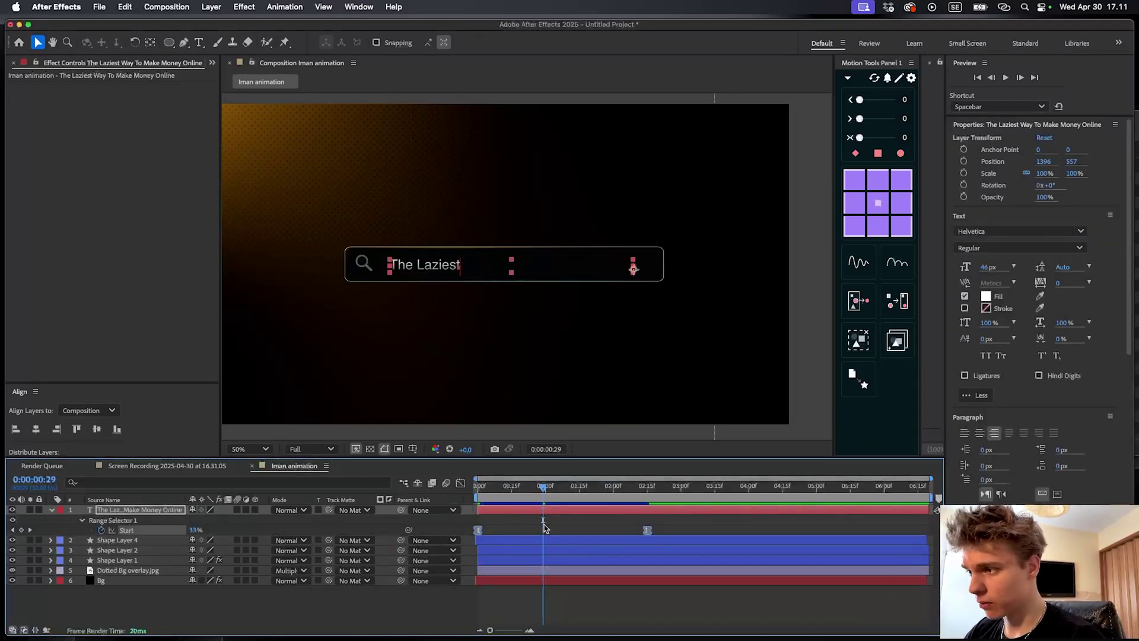
click(547, 529)
key(super+z)
drag(564, 509, 557, 514)
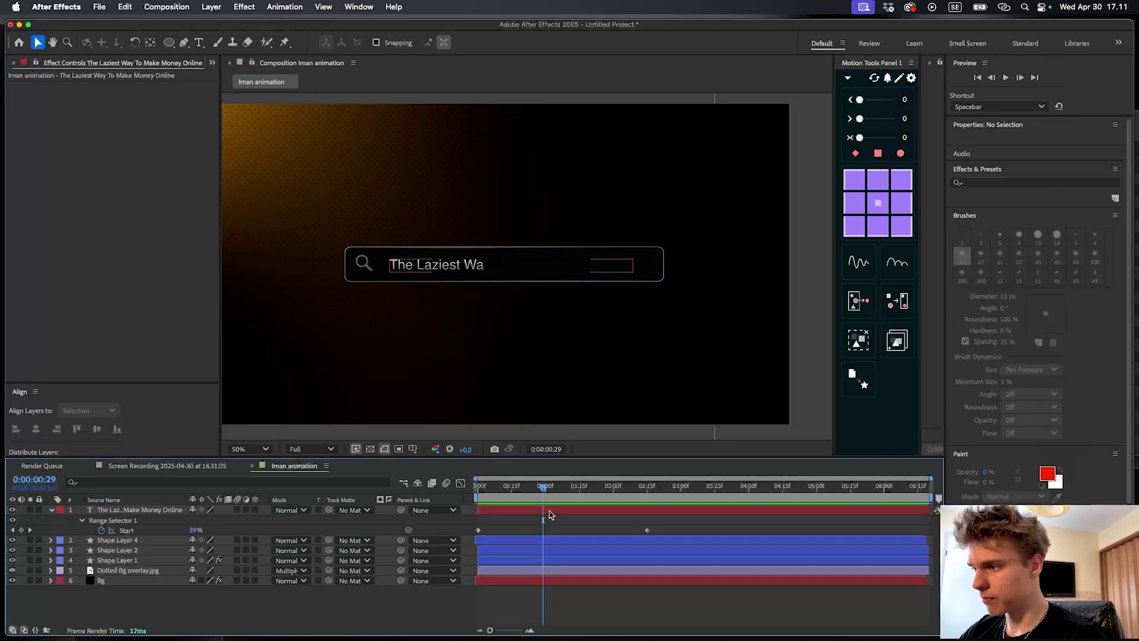
Apply Easy Ease to both Range Selector Start keyframes of the title's typewriter animation
drag(688, 525, 425, 571)
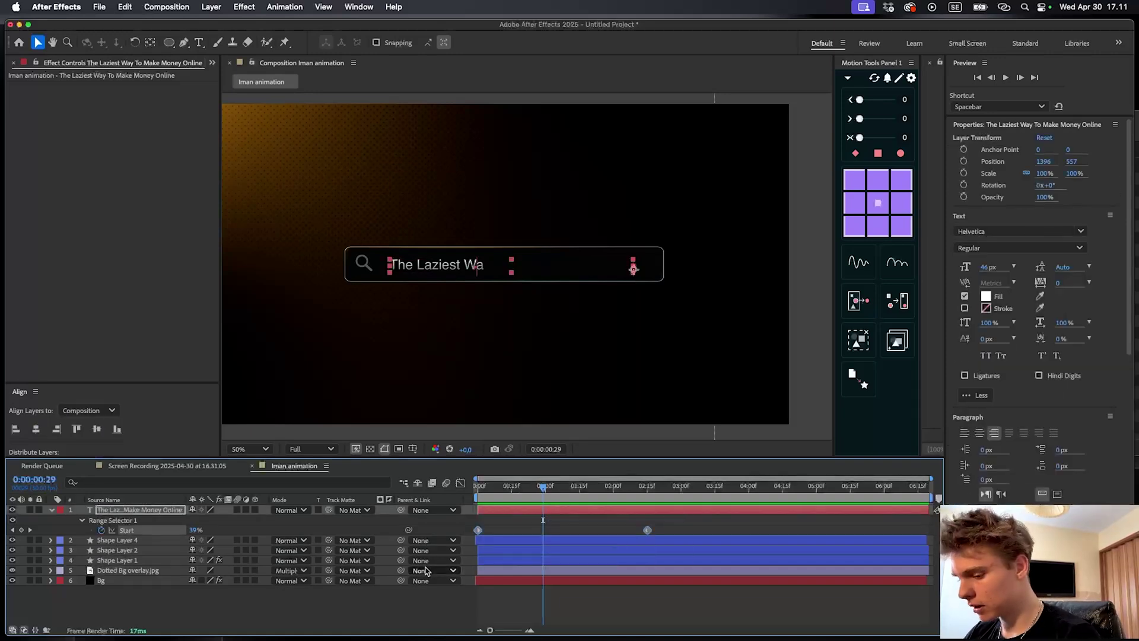
key(F9)
click(614, 532)
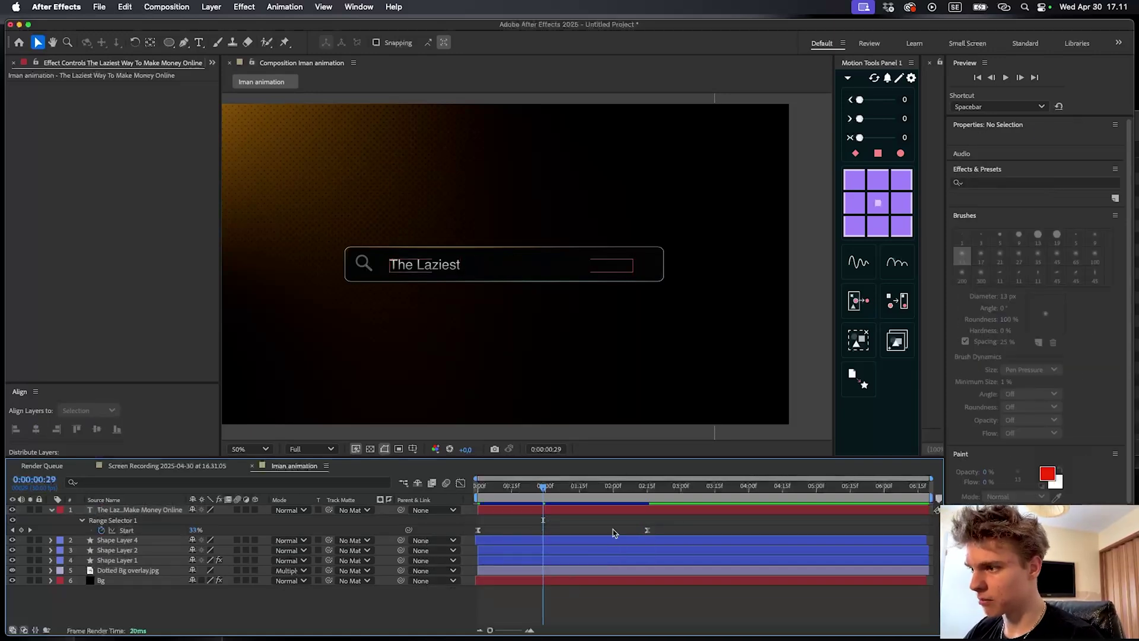
Speed up the typewriter effect by moving its last keyframe to about 1:16, and preview the animation
drag(647, 533, 581, 528)
key(space)
key(space)
click(552, 535)
key(space)
key(space)
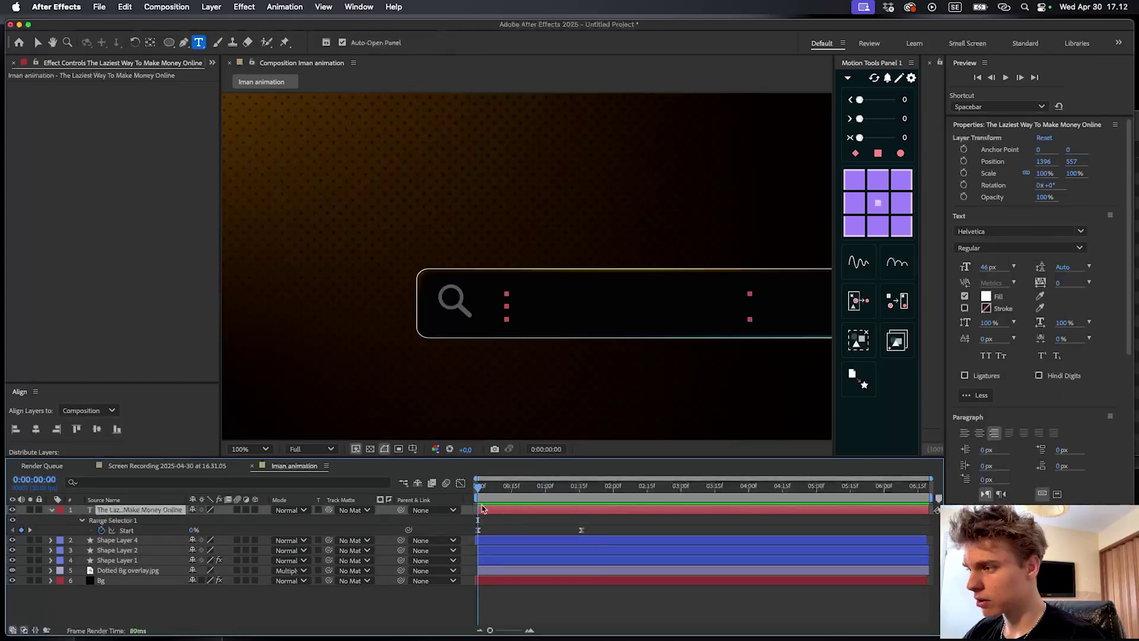
Duplicate the title layer and delete the copy's Range Selector Start keyframes
key(super+d)
key(u)
drag(604, 524, 466, 539)
click(454, 541)
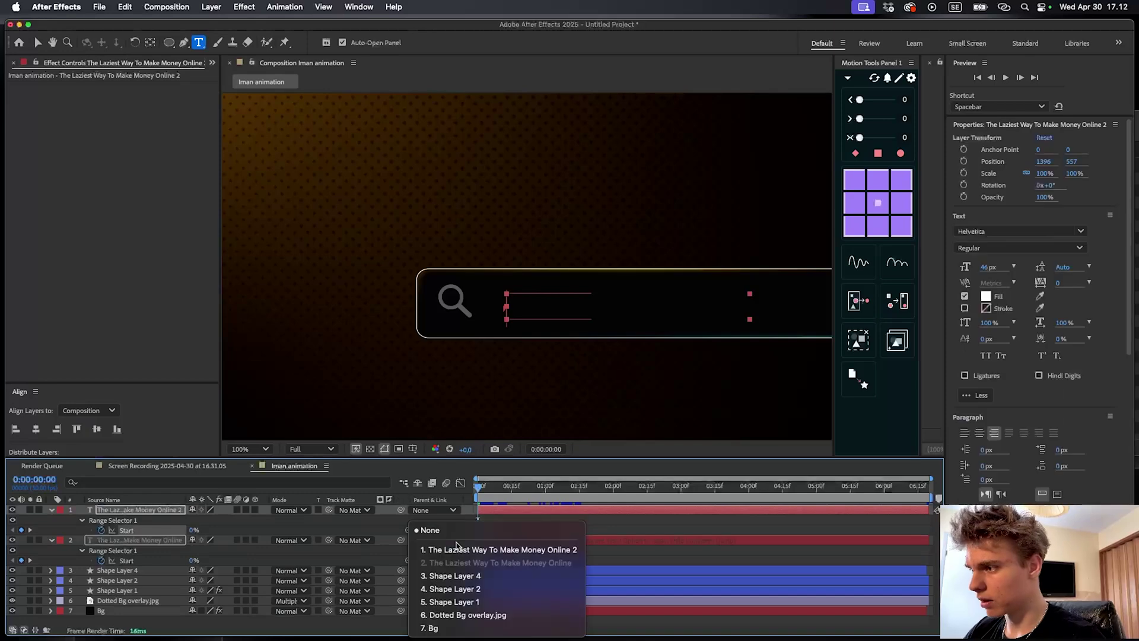
click(592, 531)
click(557, 532)
click(478, 530)
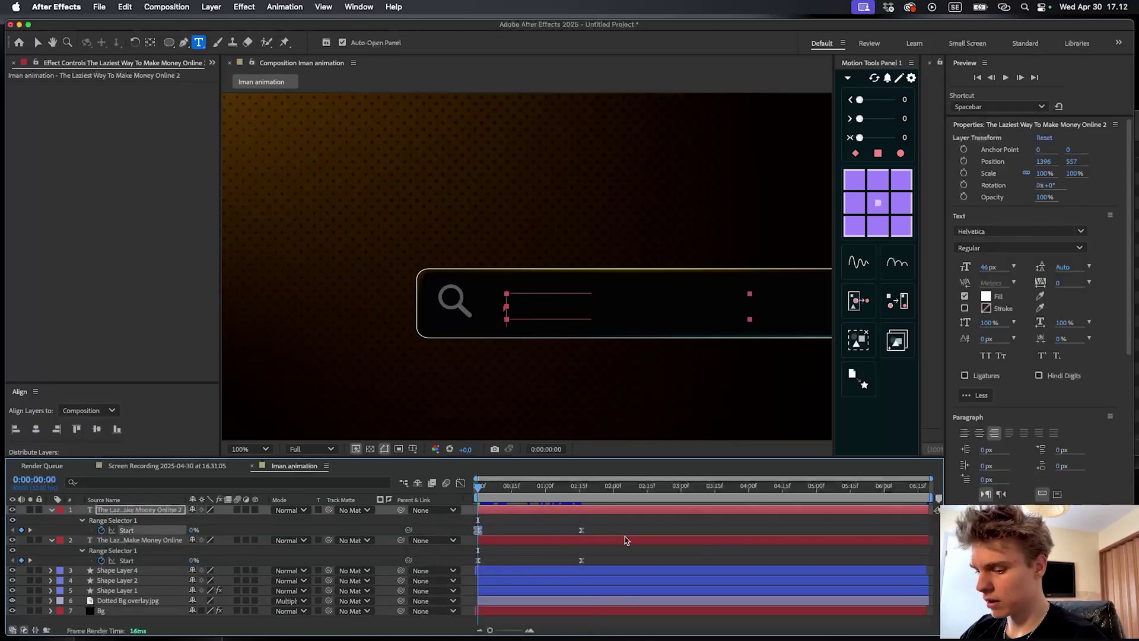
key(Delete)
click(582, 530)
Move the duplicated title just above the search bar and replace its text with "1 Result Found"
key(v)
drag(593, 307, 499, 249)
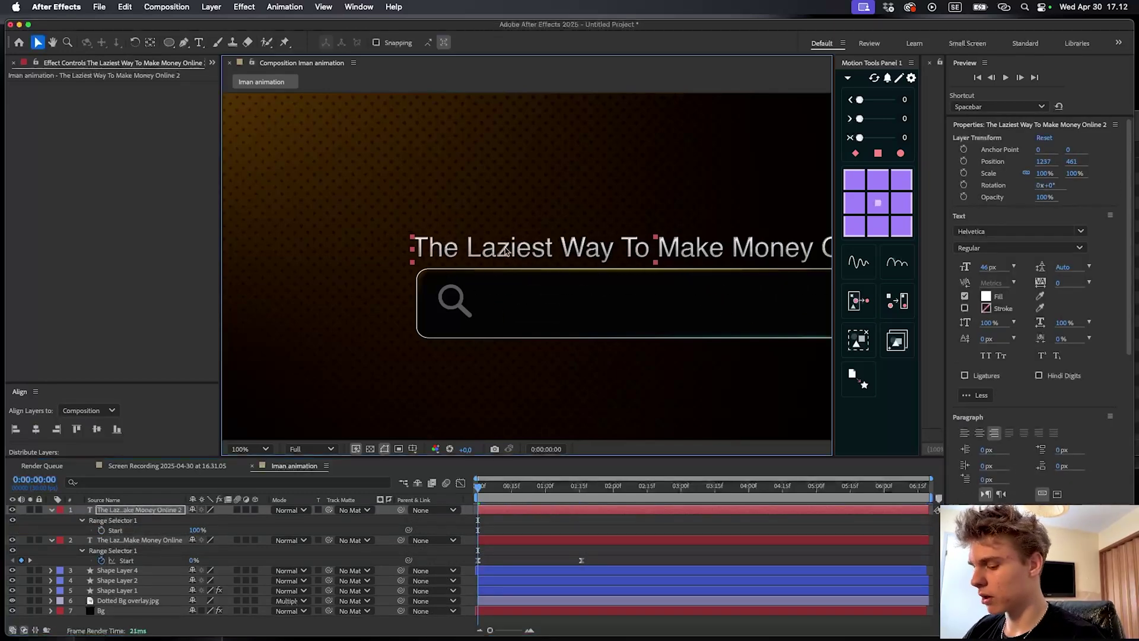
key(super+t)
click(498, 250)
key(super+a)
key(BackSpace)
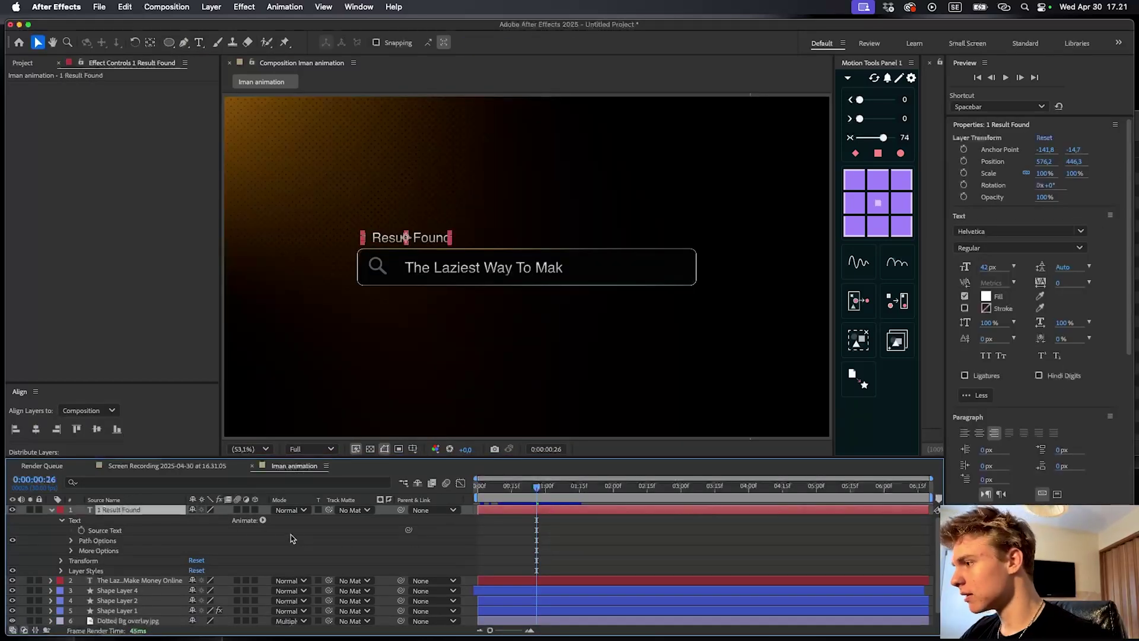
Add a Position text animator to the "1 Result Found" layer and base its range selector on Words
click(262, 520)
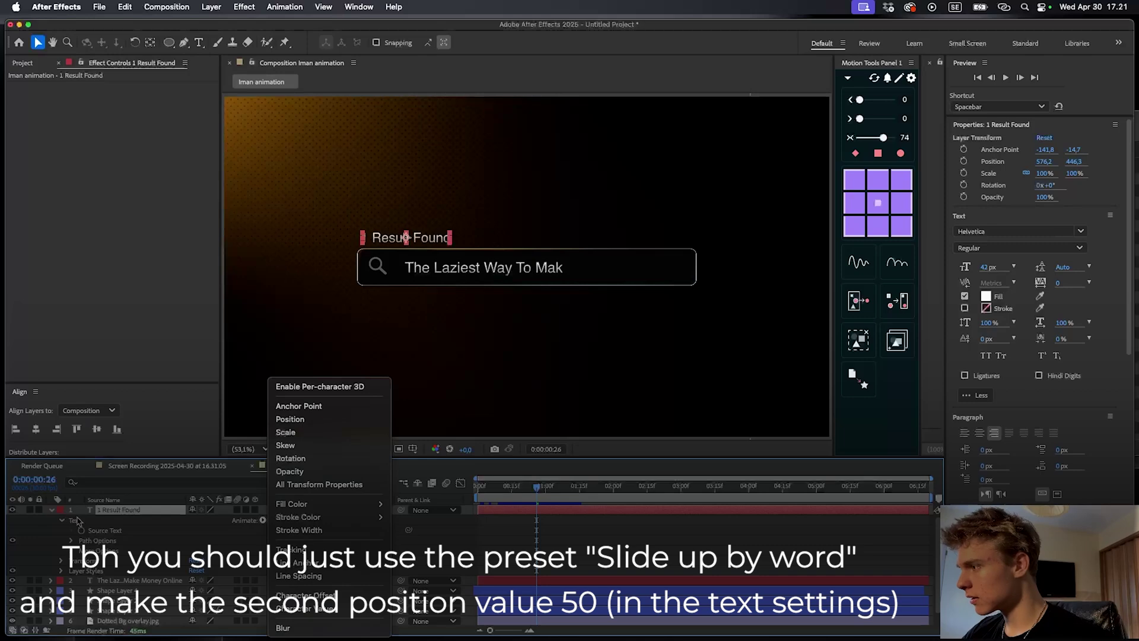
click(289, 420)
click(82, 571)
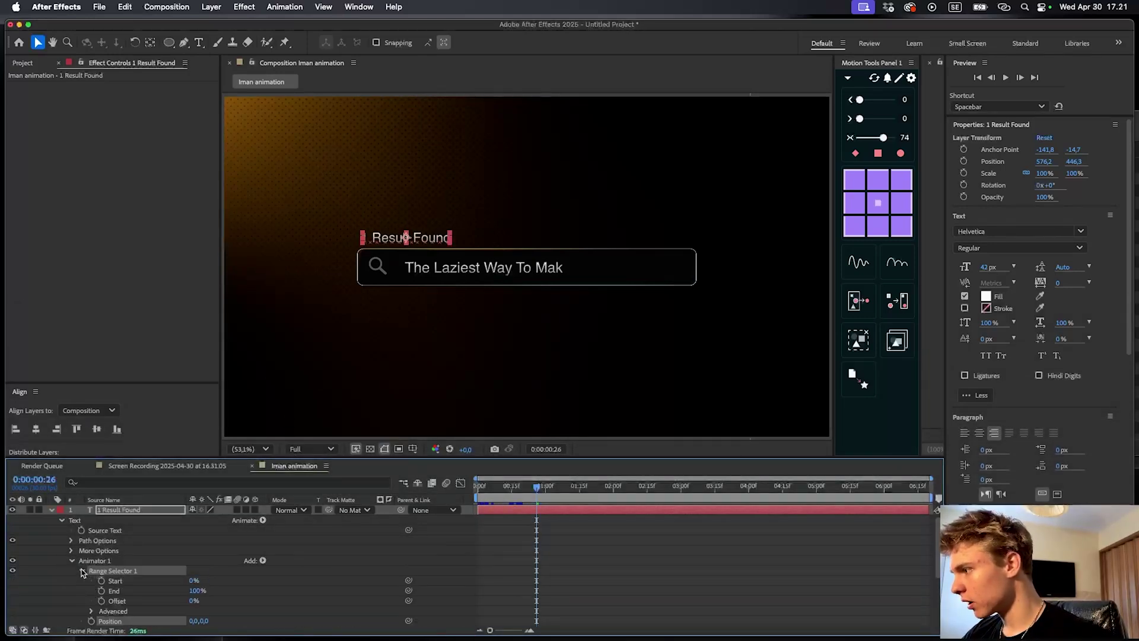
scroll(81, 575, down, 2)
click(90, 561)
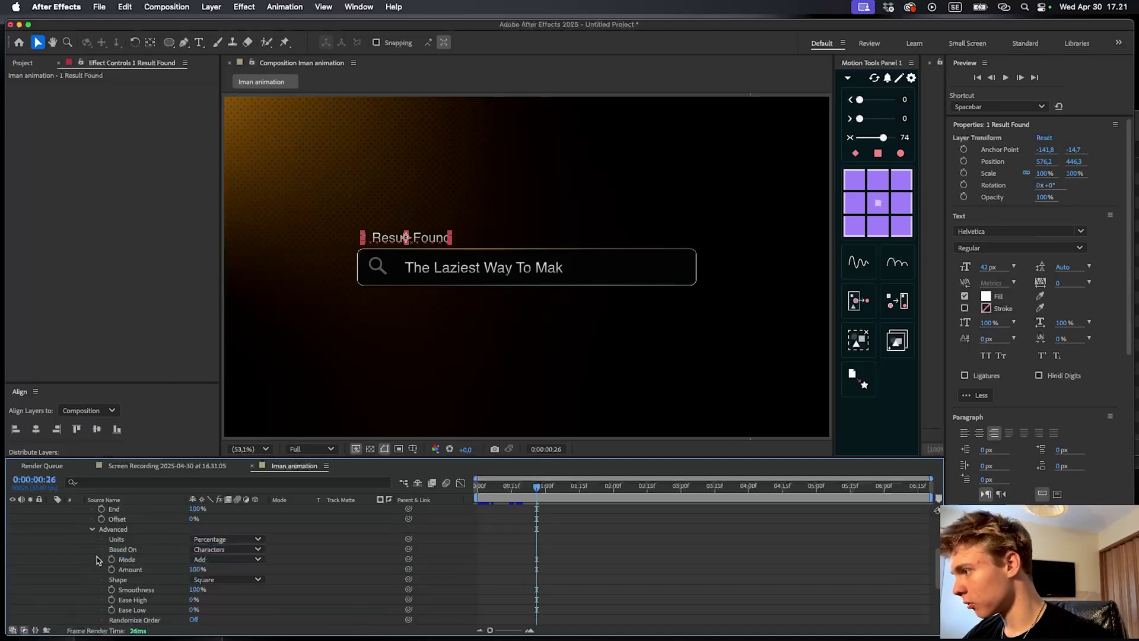
scroll(93, 565, down, 2)
click(213, 529)
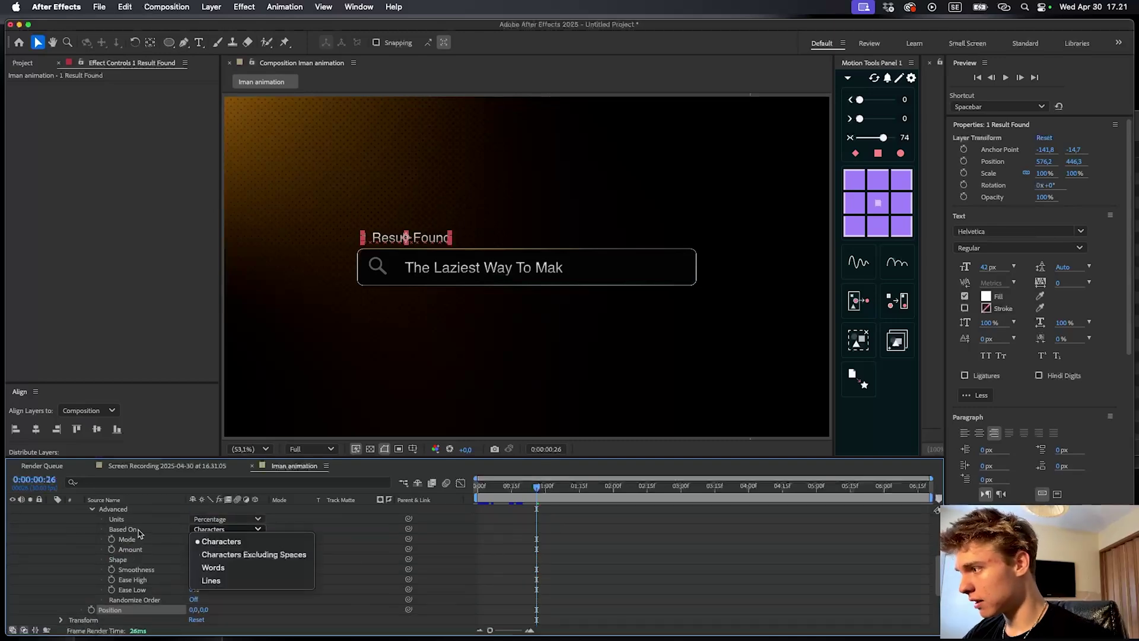
click(214, 570)
Keyframe the text animator's Position from 0, 63 at frame 26 to 0, 0 at 1:18
scroll(128, 563, down, 2)
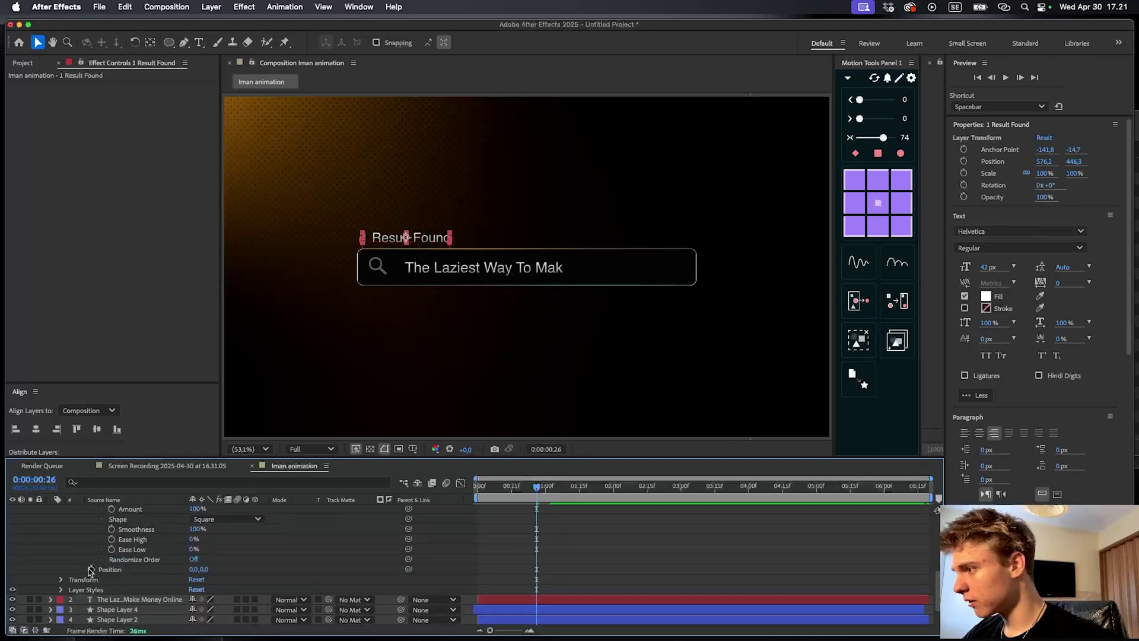
click(91, 569)
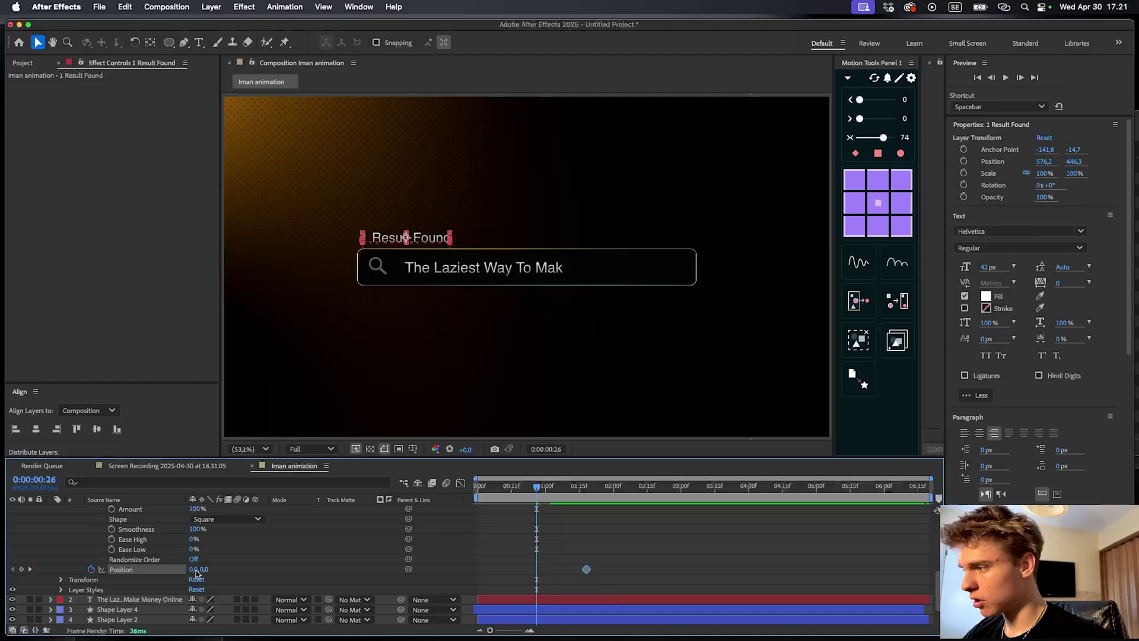
drag(204, 568, 228, 568)
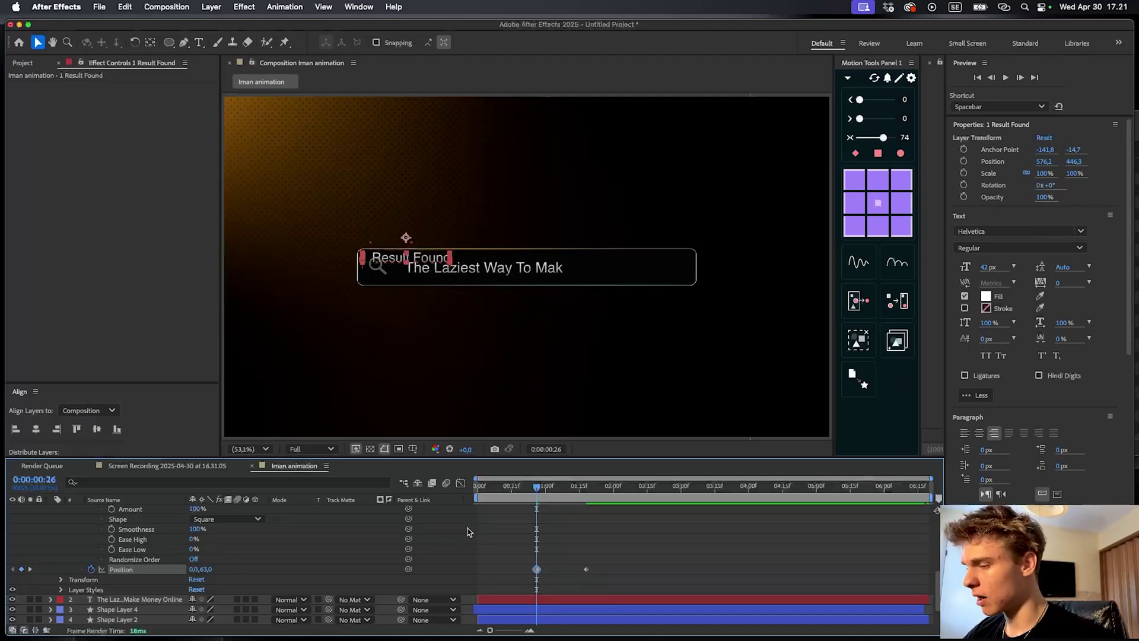
Keyframe the "1 Result Found" range selector's Start from 0% at frame 26 to 100% at 1:18
scroll(205, 570, up, 4)
click(102, 570)
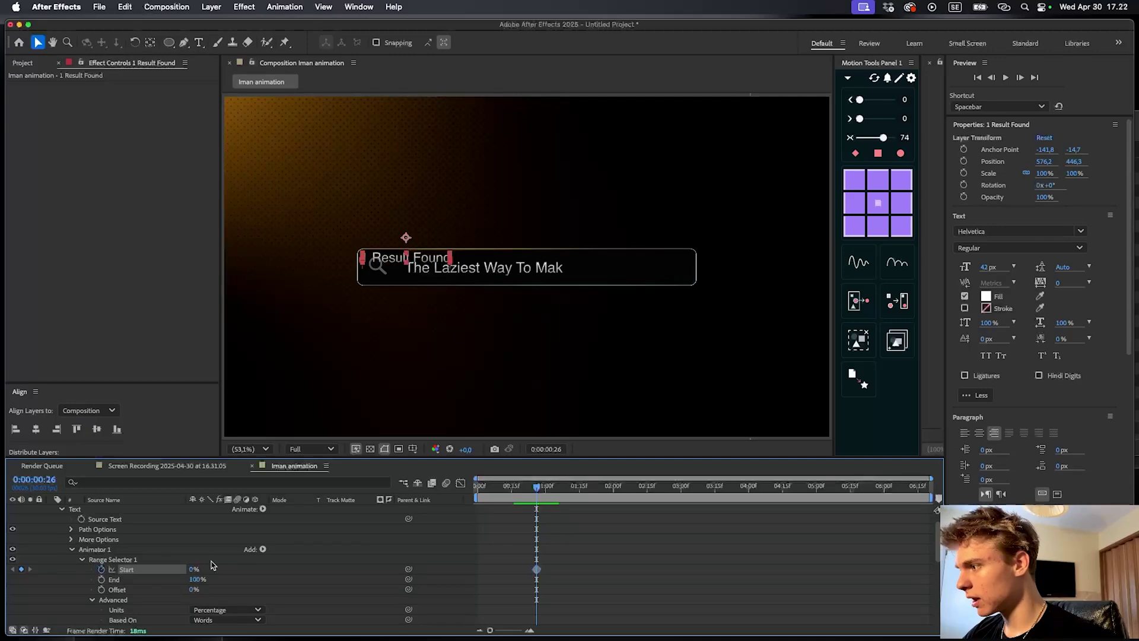
scroll(533, 490, down, 4)
drag(536, 489, 586, 492)
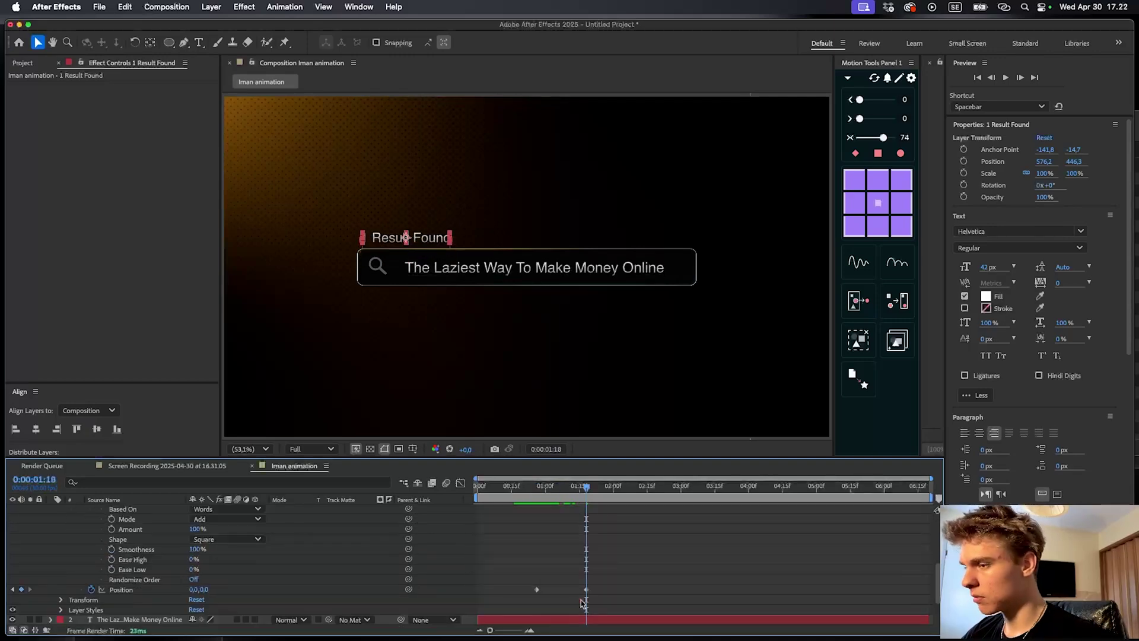
scroll(175, 550, up, 3)
drag(195, 509, 217, 511)
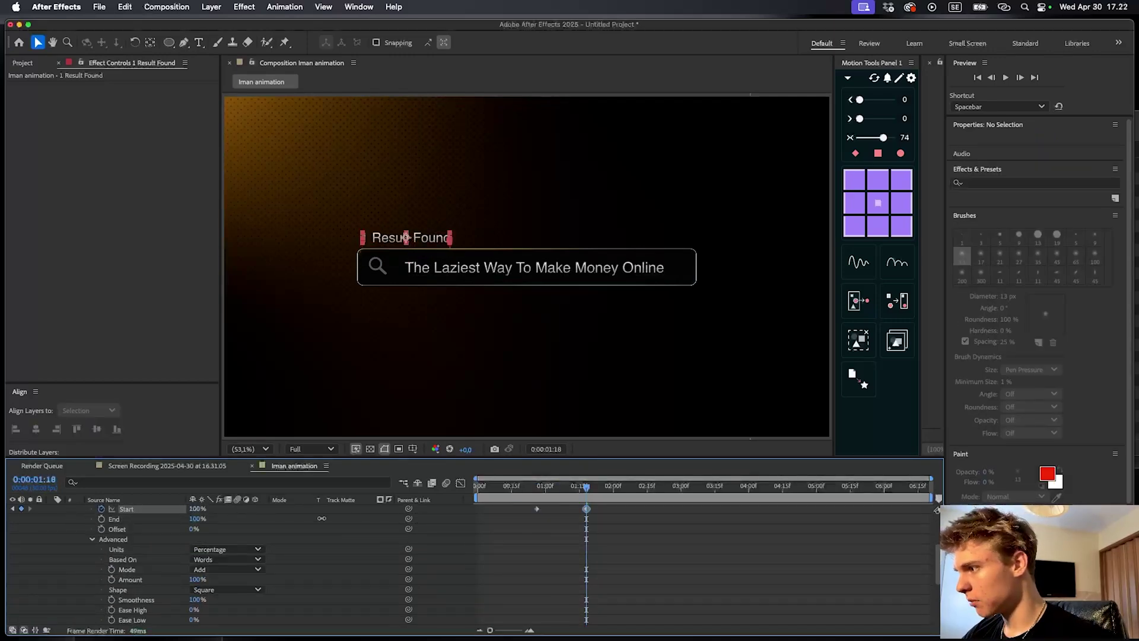
Ease the "1 Result Found" Start and Position keyframes and lengthen the ending ease in the speed graph for a fast start and slow finish
drag(322, 518, 322, 518)
scroll(610, 532, up, 2)
key(u)
drag(600, 542, 511, 527)
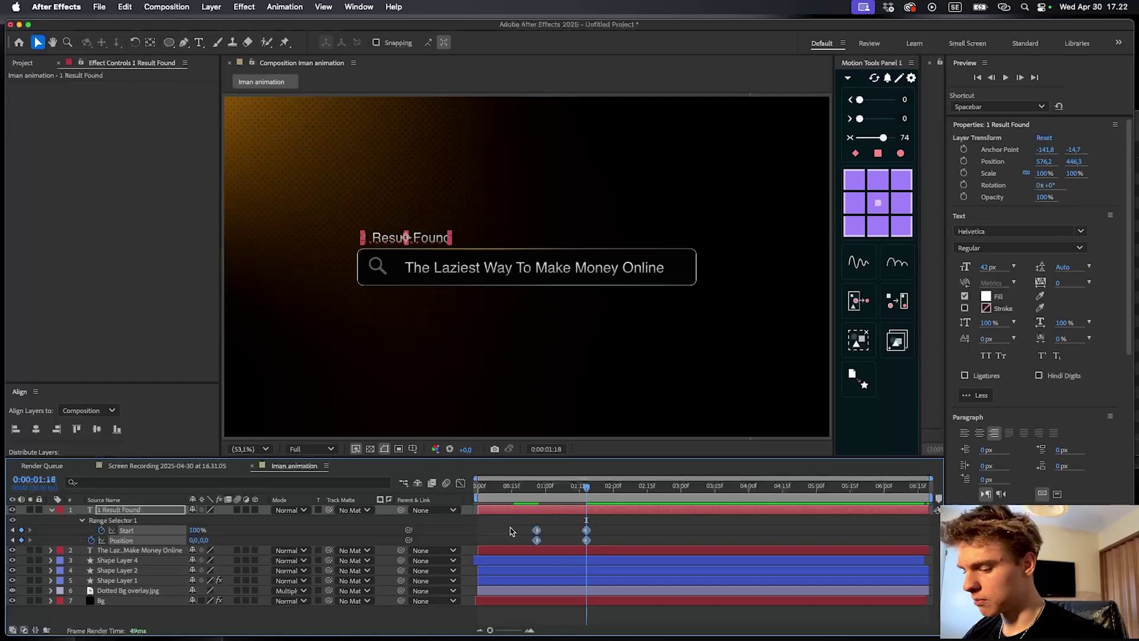
click(461, 483)
drag(642, 541, 496, 607)
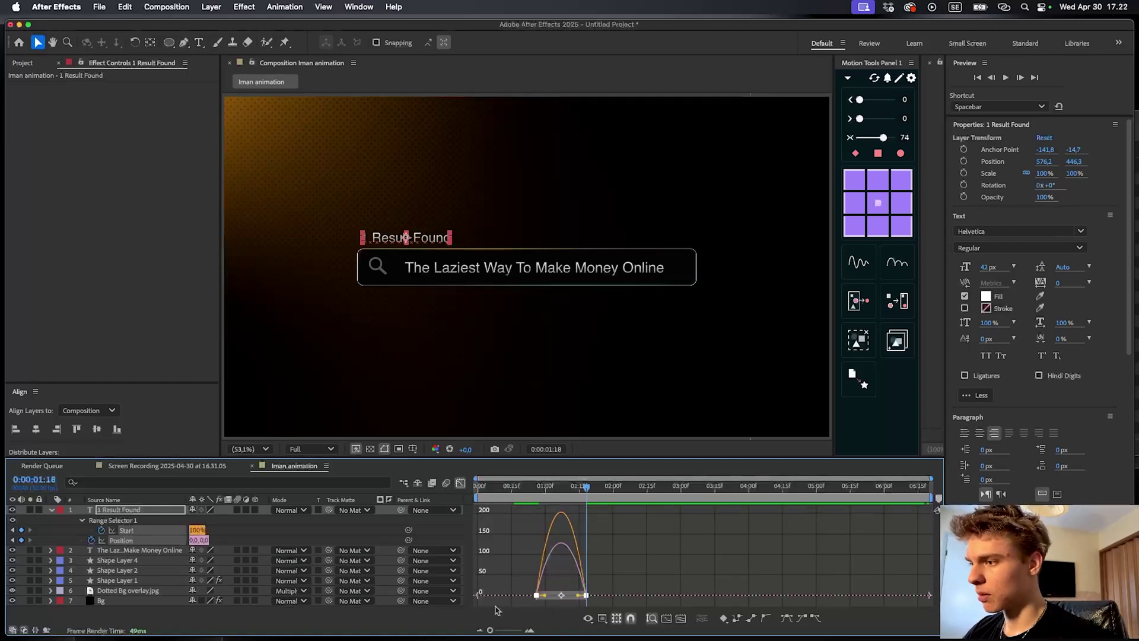
drag(577, 595, 554, 595)
click(460, 482)
Place the "1 Result Found" layer below Shape Layer 1 and move its ending Start and Position keyframes to about 2:13
drag(586, 539, 608, 542)
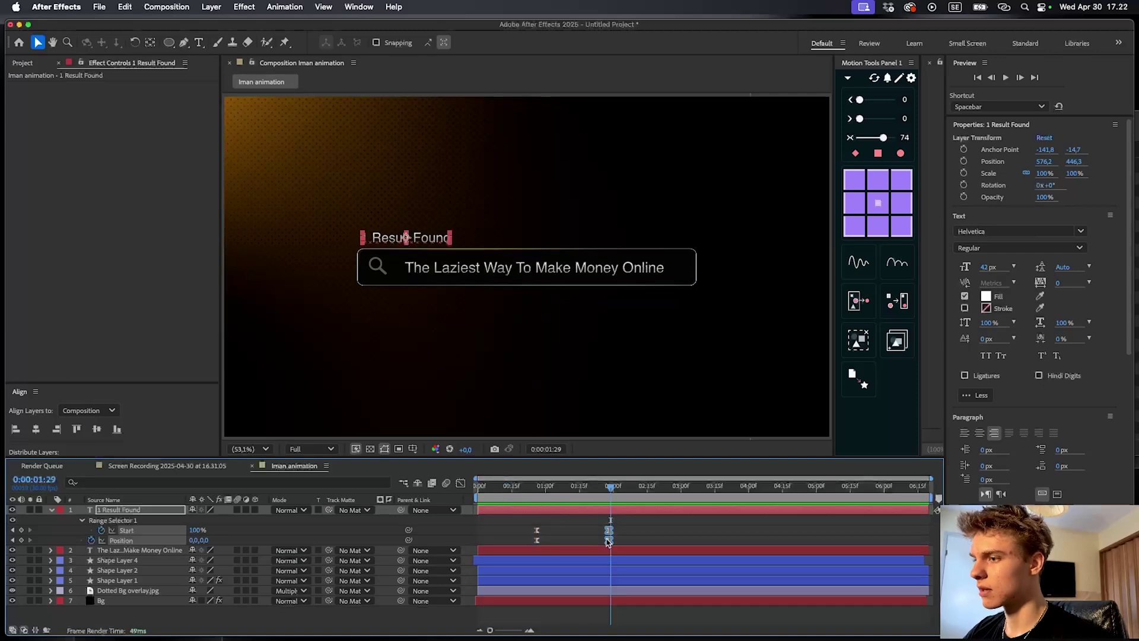
key(j)
click(501, 522)
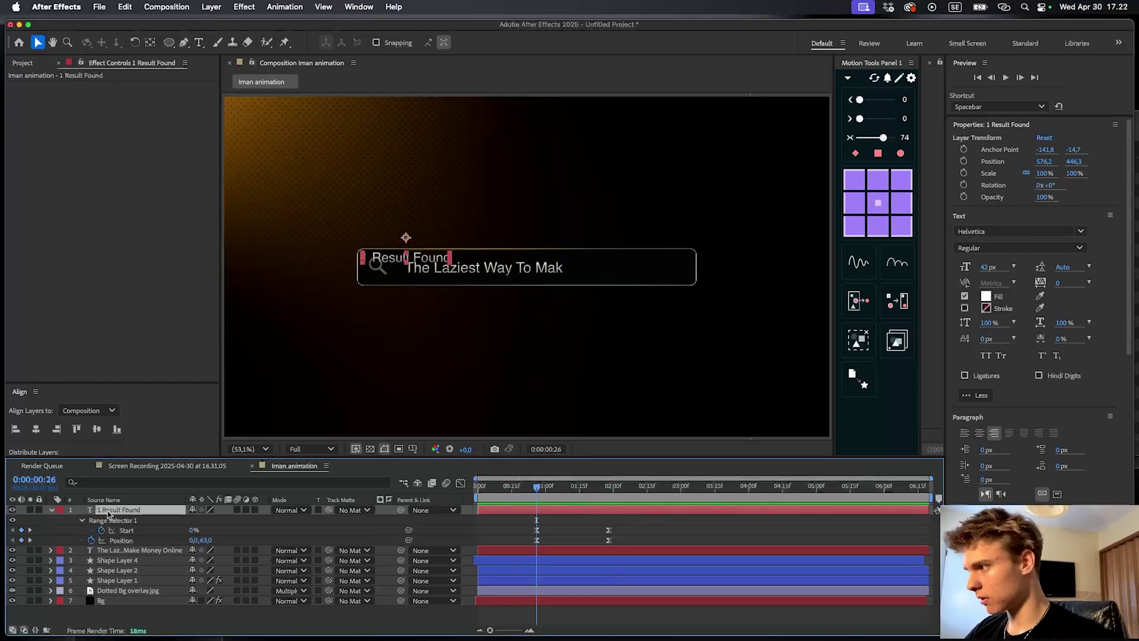
drag(116, 515, 121, 588)
key(space)
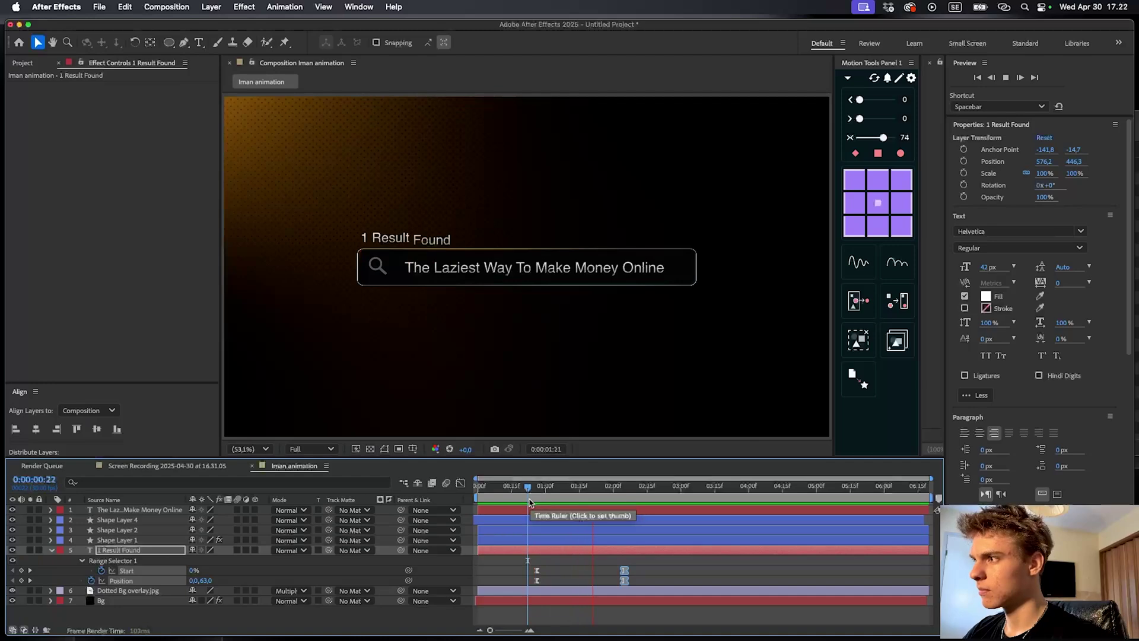
key(space)
drag(626, 573, 644, 573)
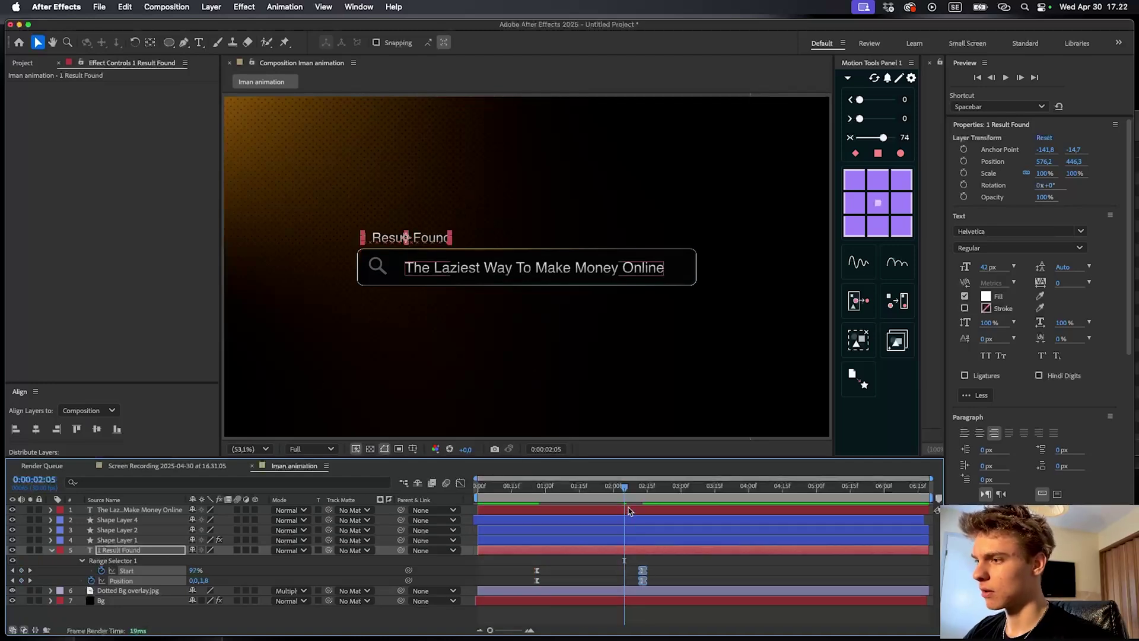
Set the "1 Result Found" text's font style to Helvetica Light
click(631, 486)
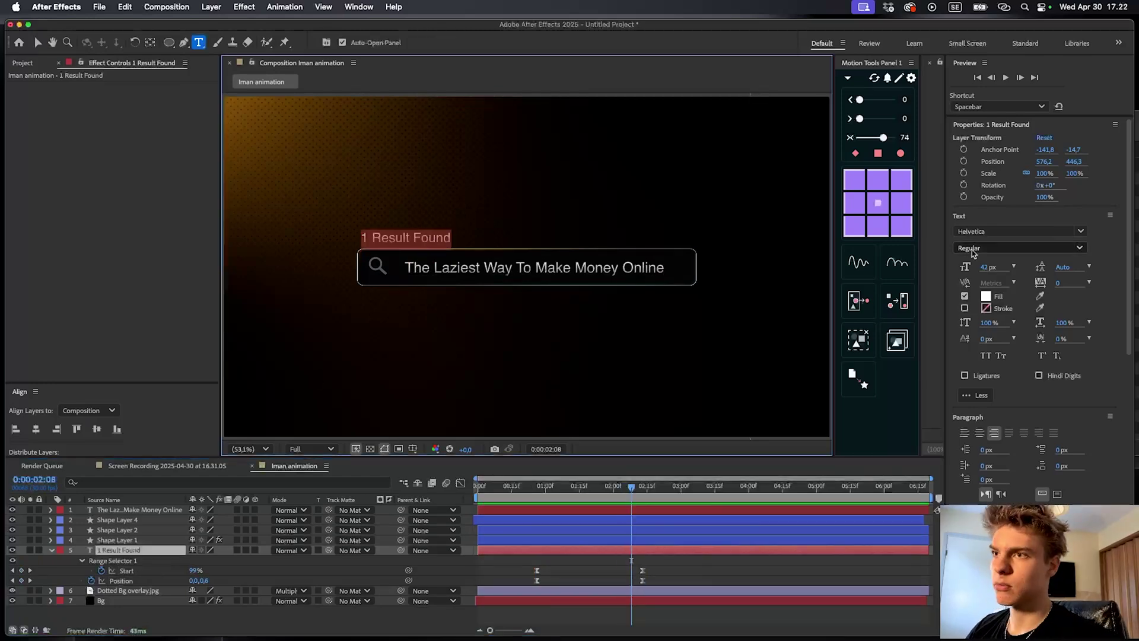
click(973, 249)
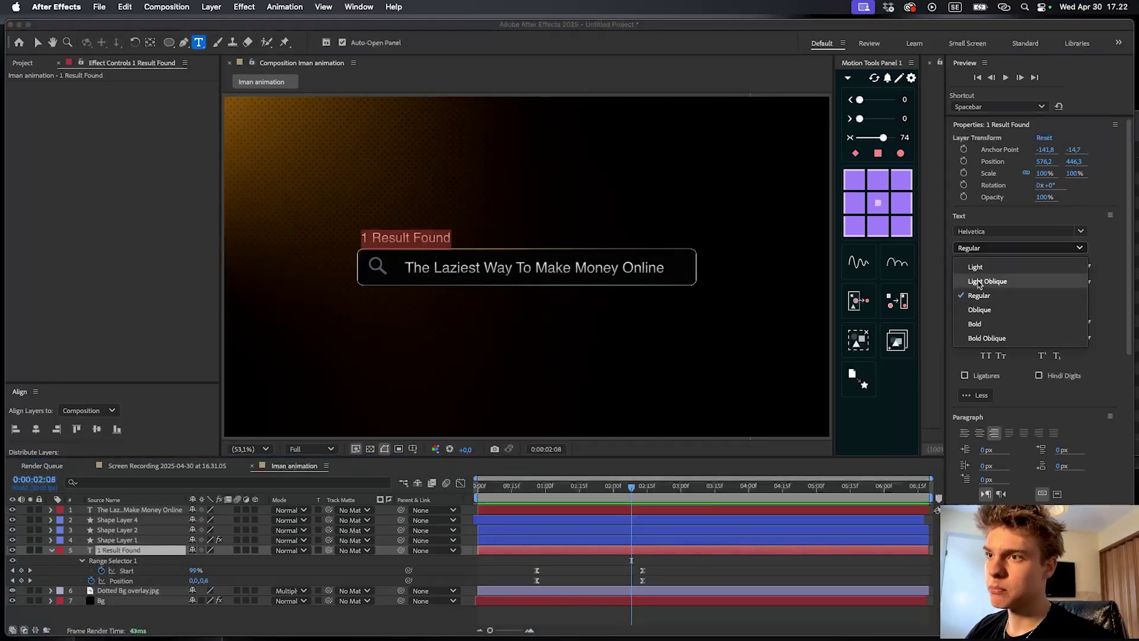
click(976, 267)
click(683, 548)
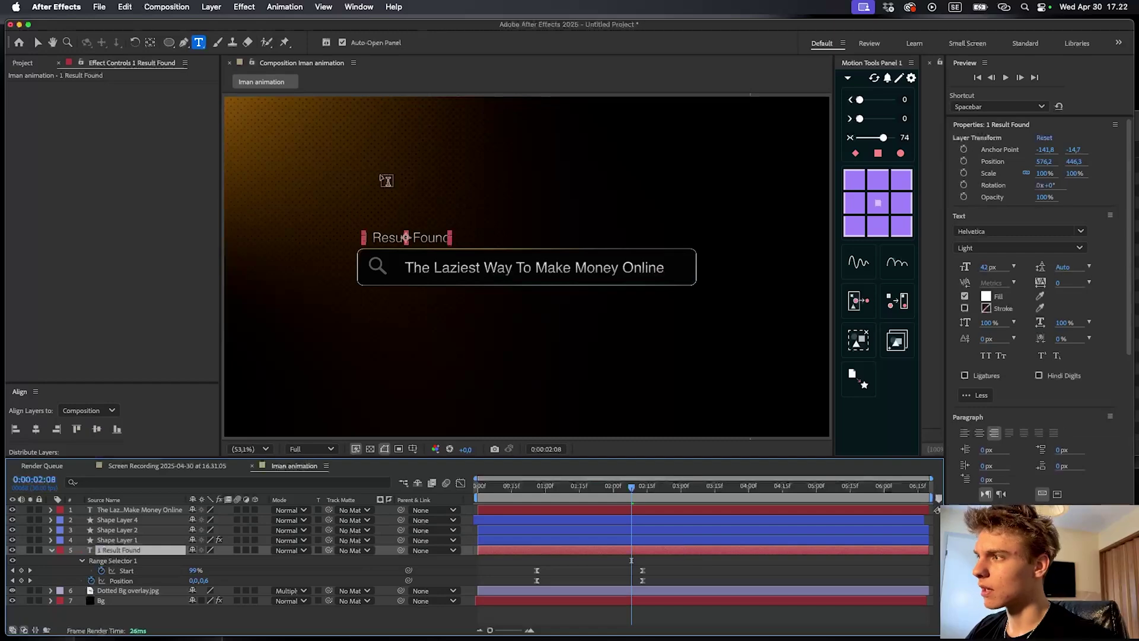
Set the "1 Result Found" text to 31 px, scale it to 112.4% and align it with the search bar's starting edge
drag(984, 267, 974, 267)
key(v)
click(445, 241)
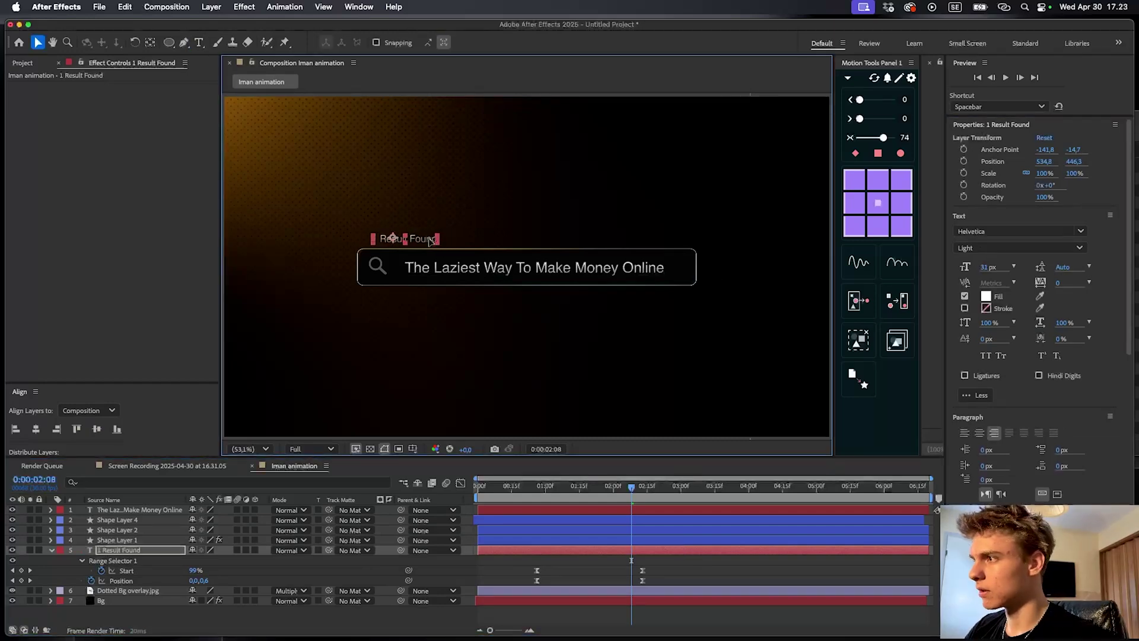
drag(430, 241, 405, 241)
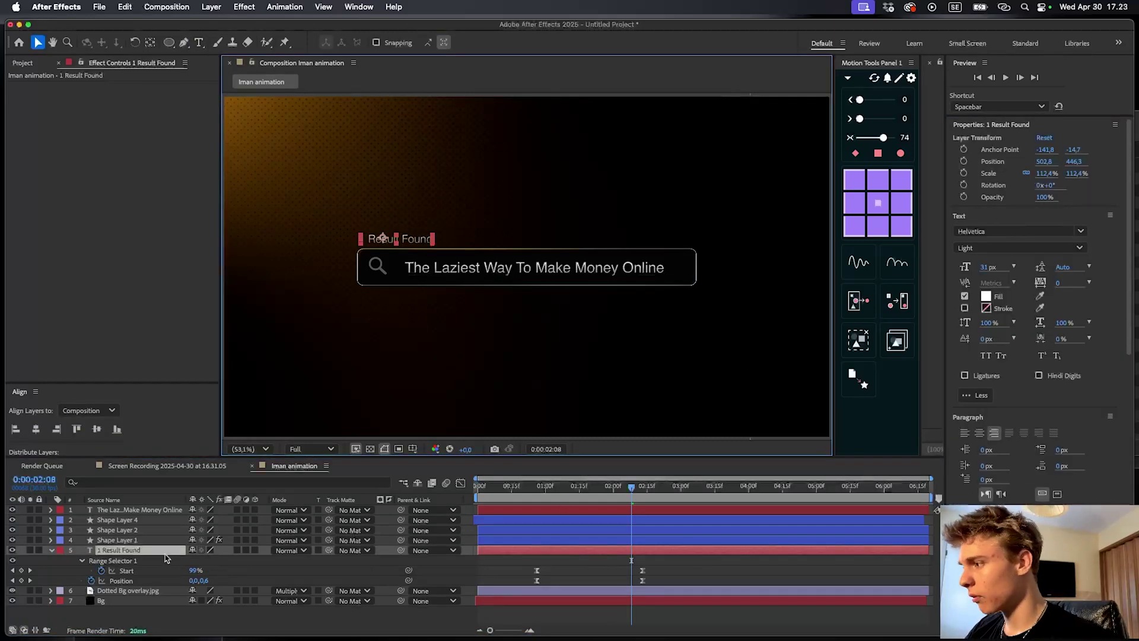
Lower the Gradient Overlay opacity of the "1 Result Found" layer to 24%
click(127, 483)
text(gradi)
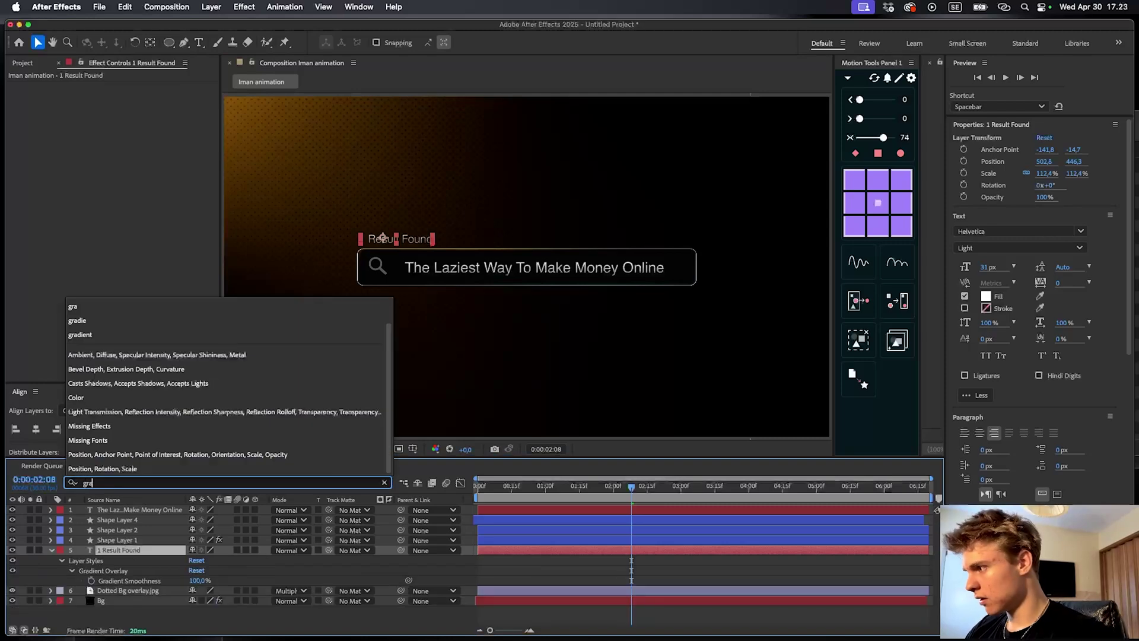
double_click(72, 571)
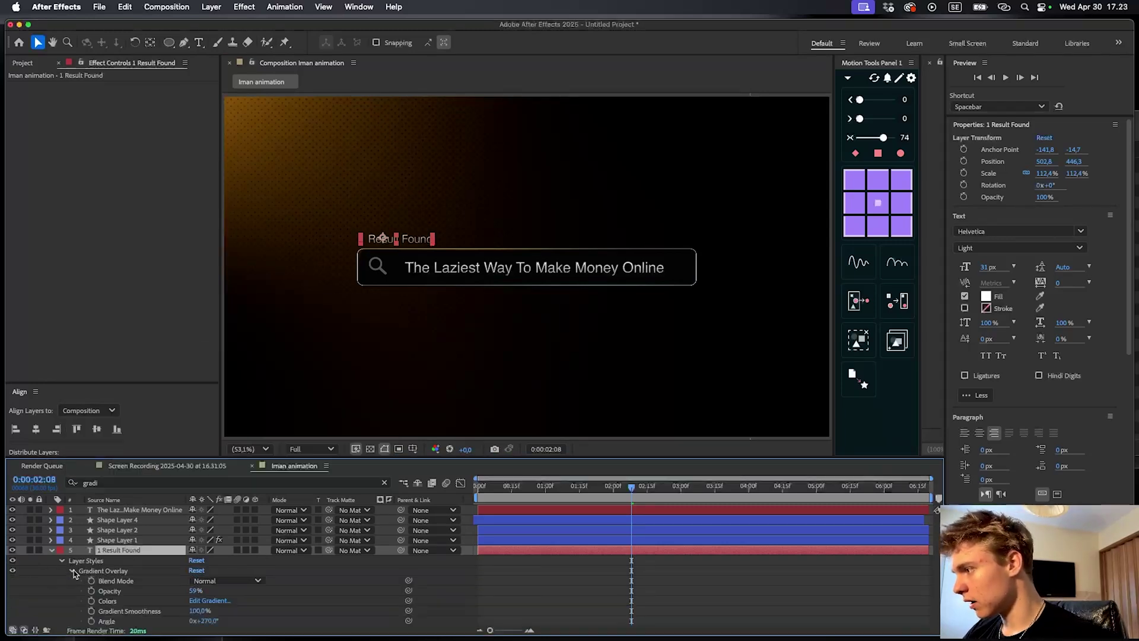
scroll(136, 574, down, 5)
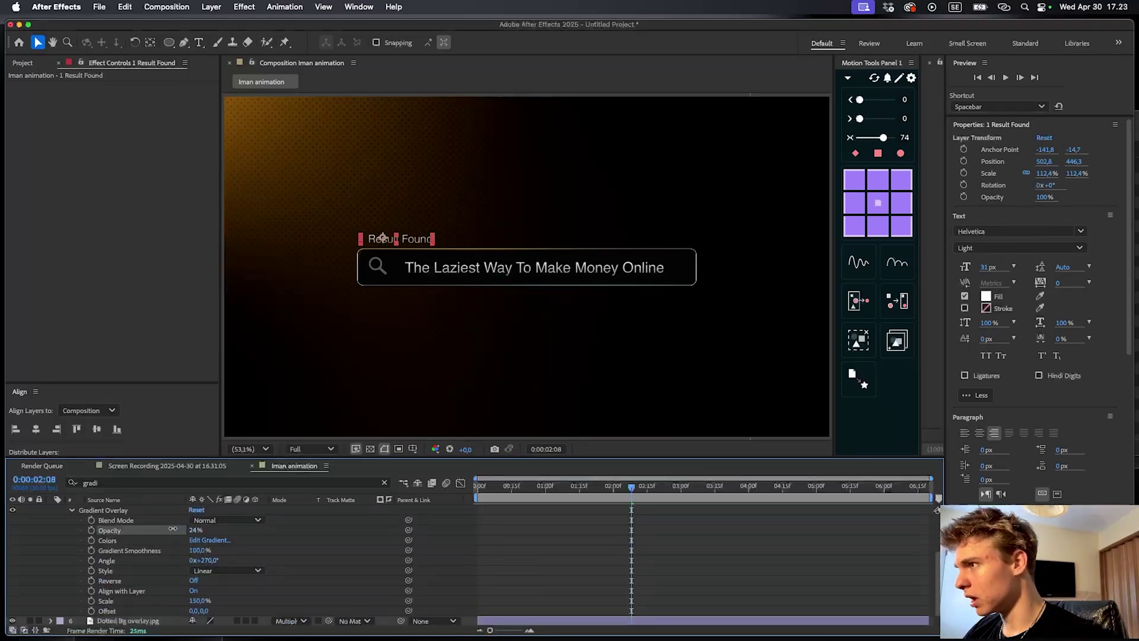
click(598, 559)
scroll(591, 550, up, 1)
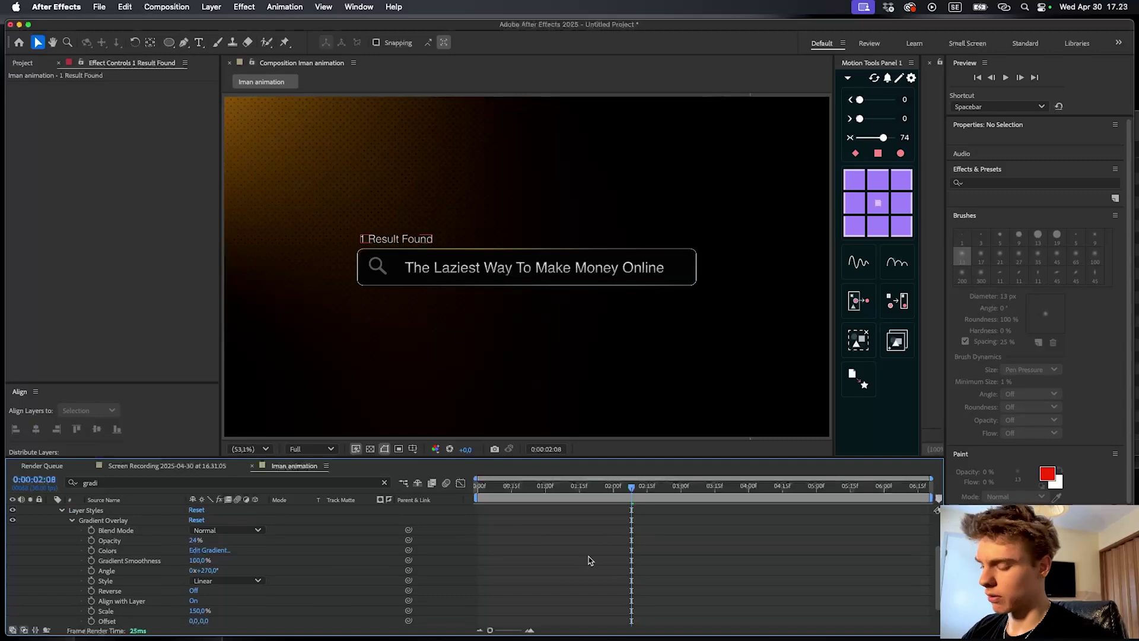
key(u)
key(u)
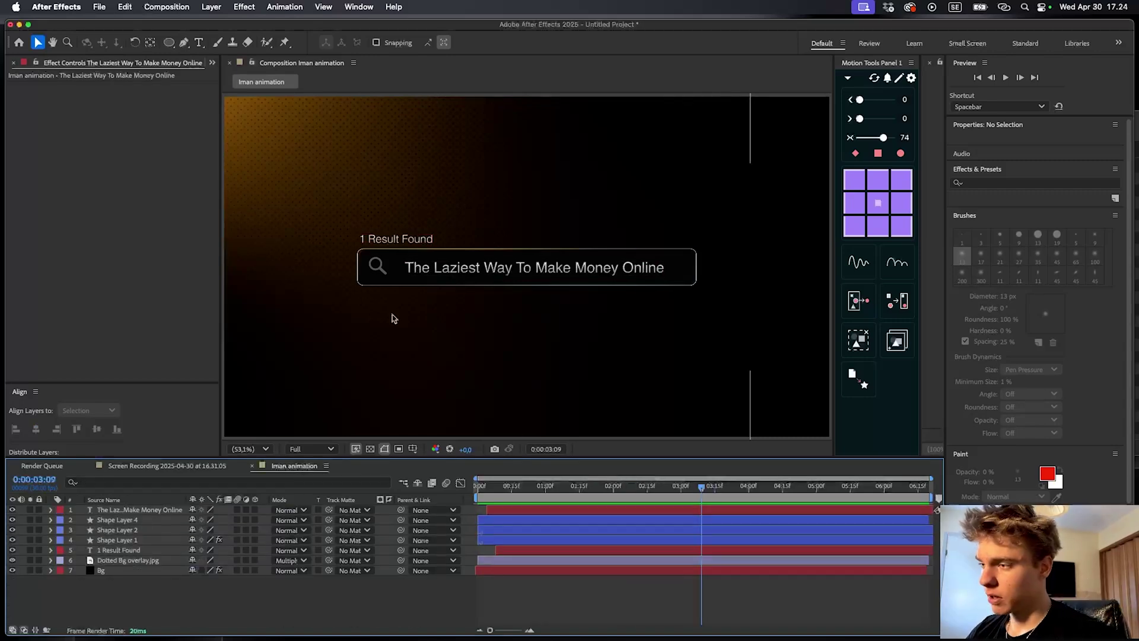
Draw a straight Pen tool line directly beneath the word "Laziest" in the title
scroll(409, 264, up, 1)
drag(417, 278, 519, 282)
scroll(516, 271, up, 1)
scroll(468, 267, down, 1)
scroll(527, 292, up, 1)
key(g)
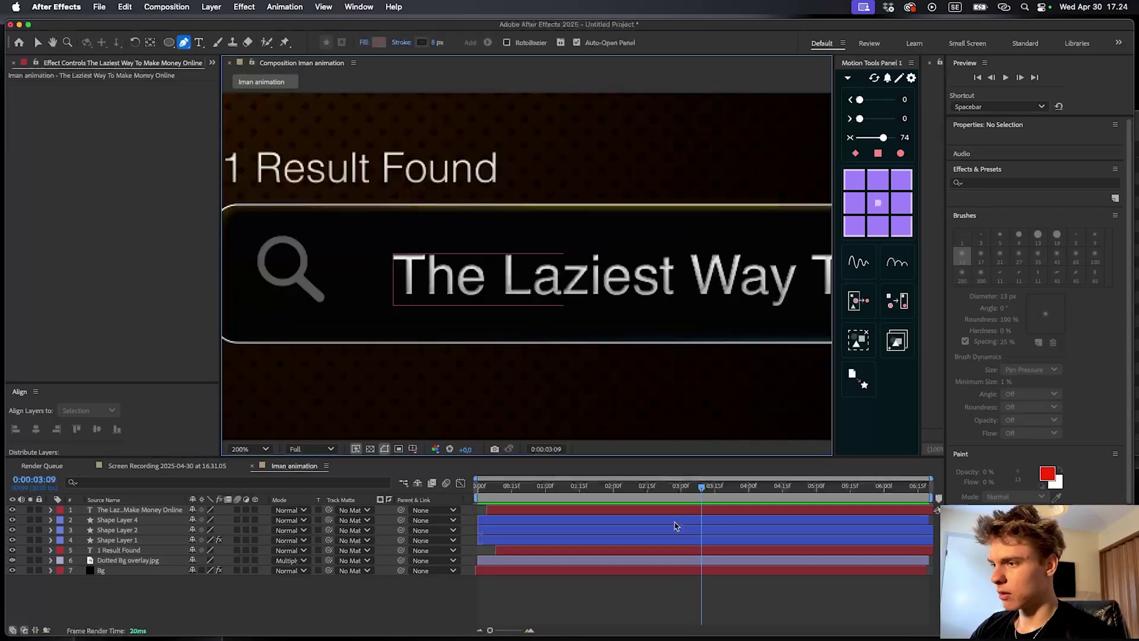
scroll(511, 304, right, 1)
click(484, 299)
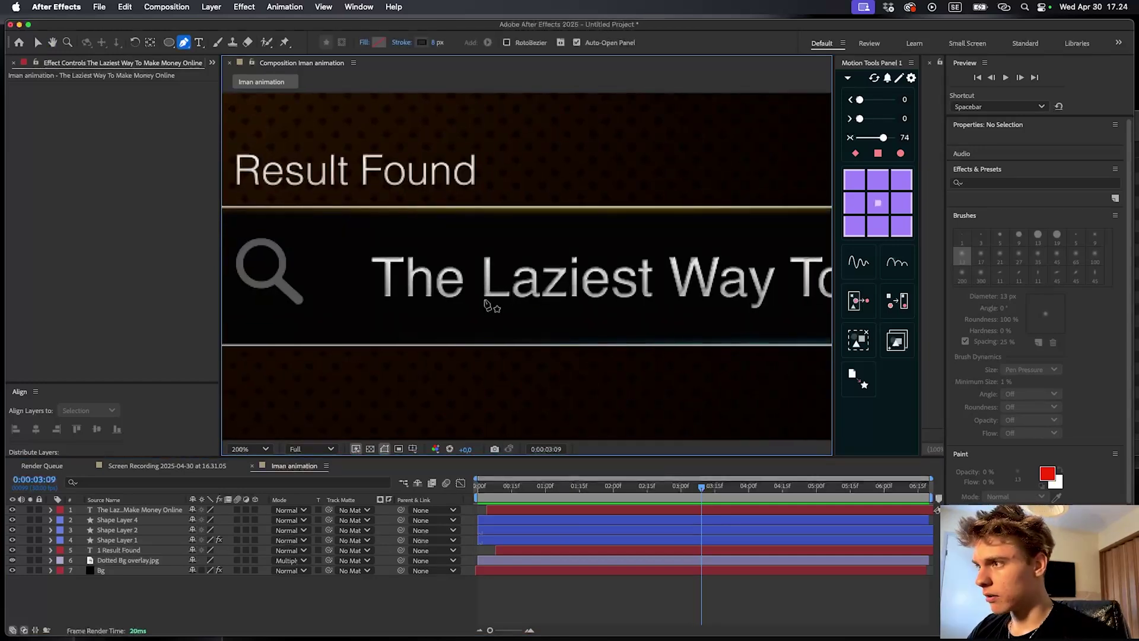
click(652, 299)
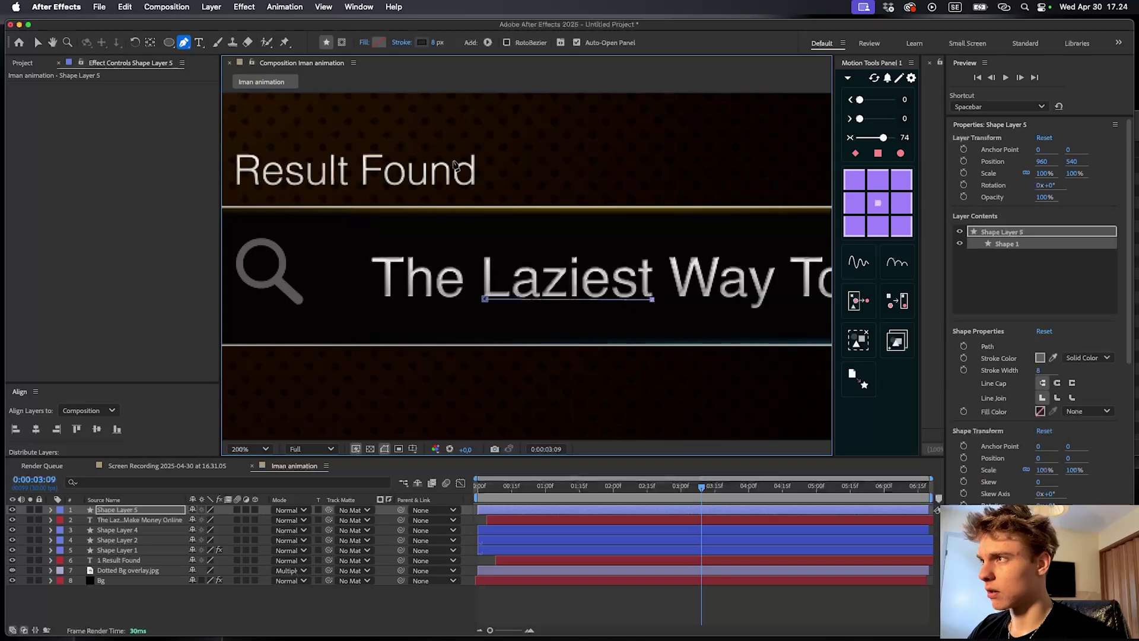
Give the underline a white stroke 2 px wide and nudge it slightly below the word "Laziest", to Y position 541,5
click(422, 45)
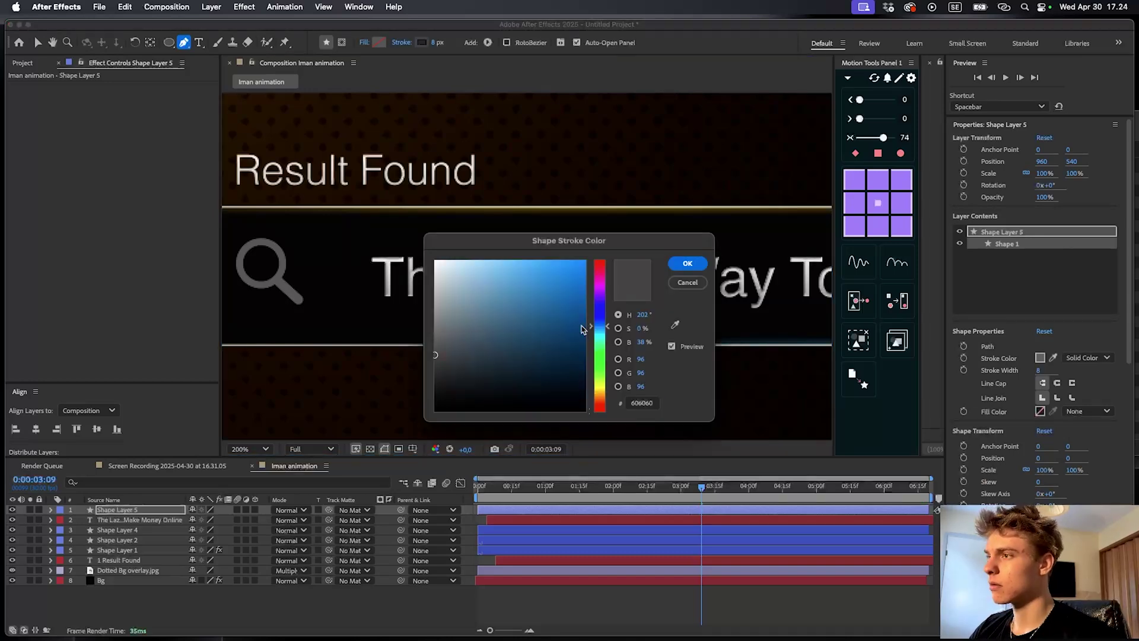
click(688, 263)
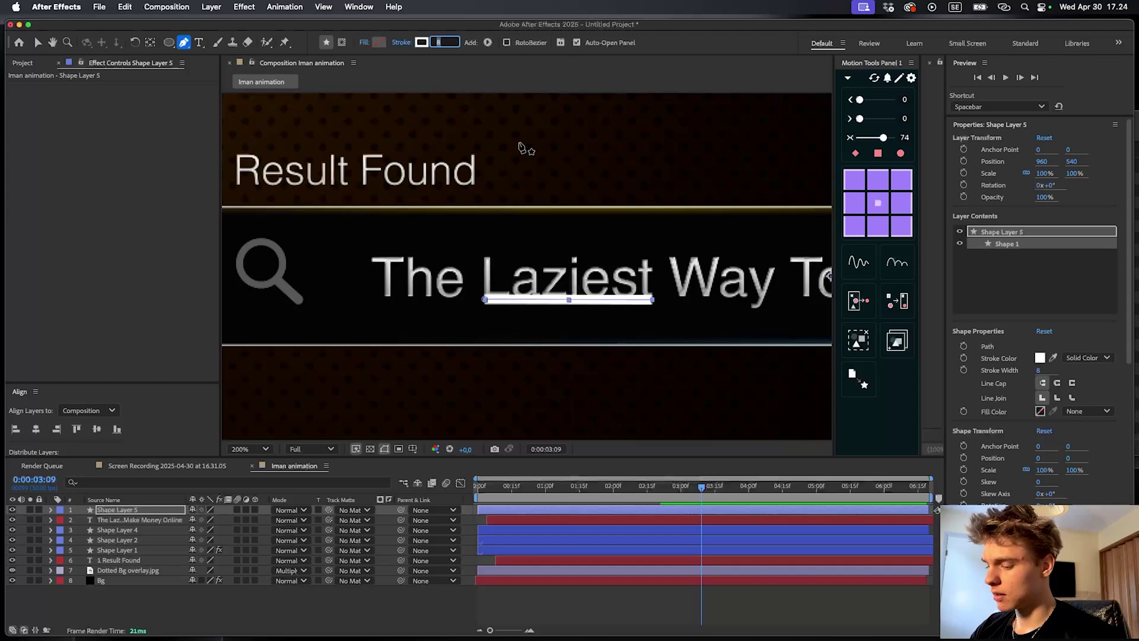
text(3)
key(Return)
click(539, 43)
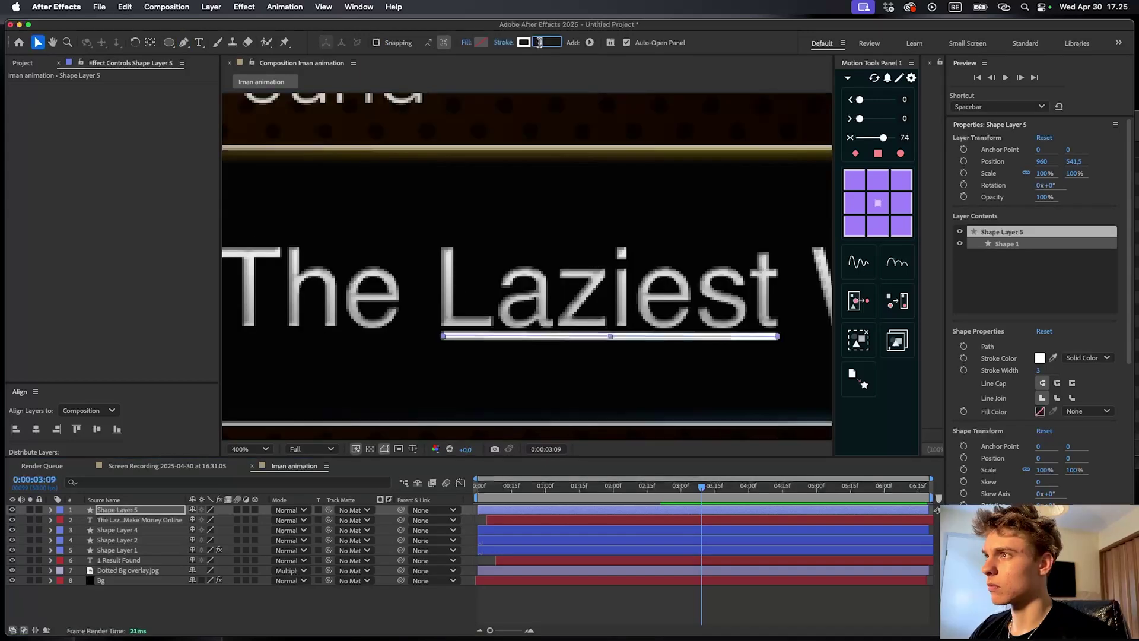
text(2)
key(Return)
key(comma)
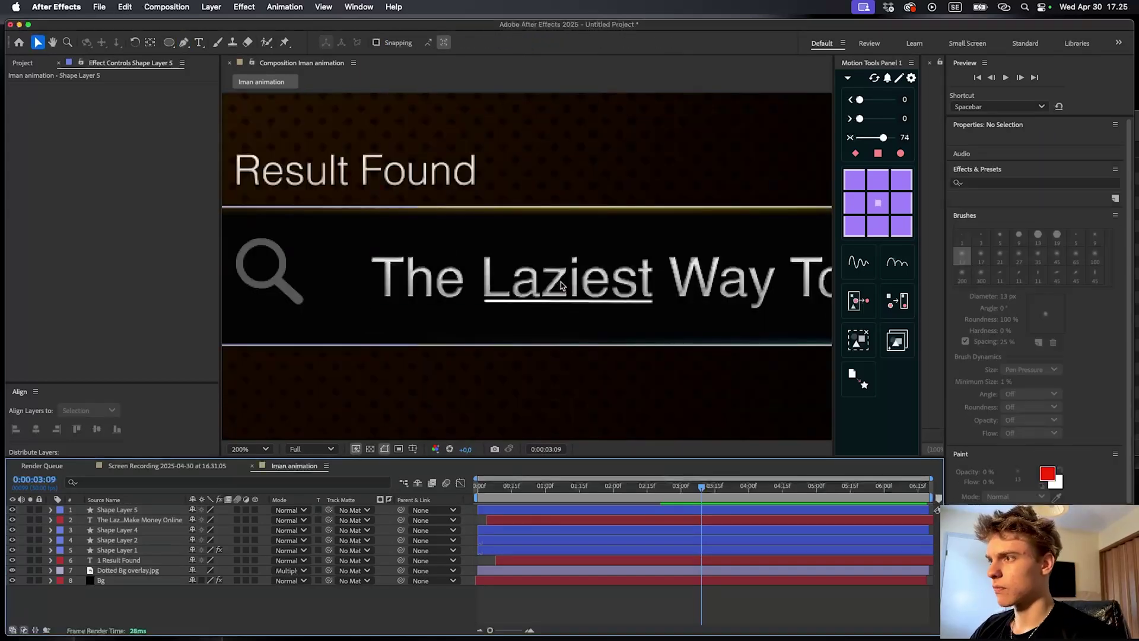
Tone the underline's white stroke color down to a light grey that matches the title text
drag(558, 283, 511, 285)
key(period)
click(563, 340)
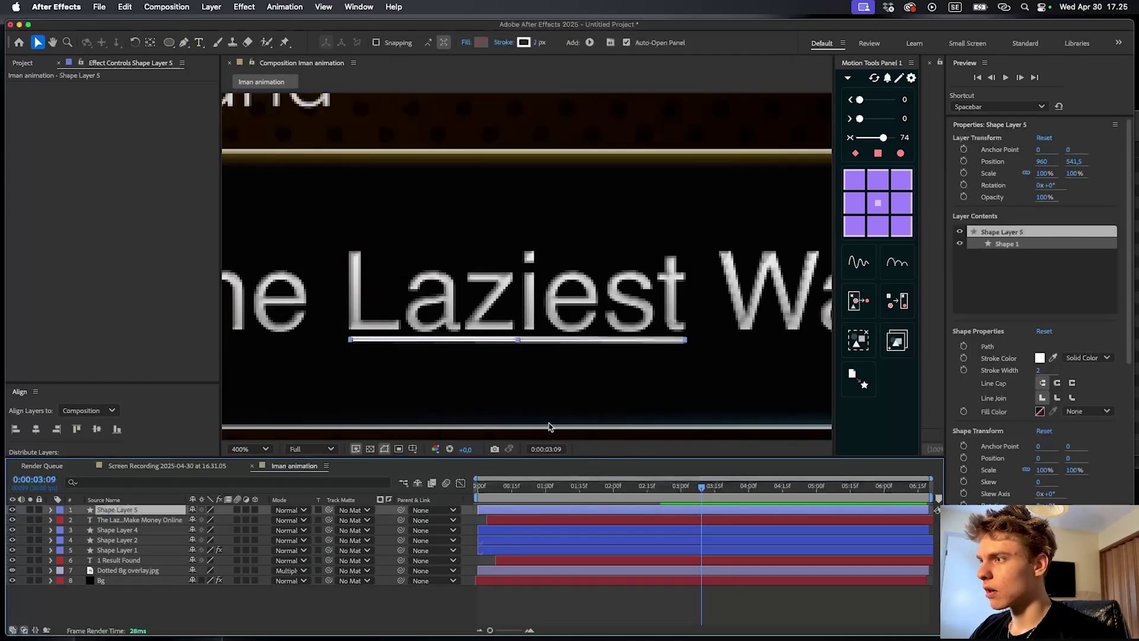
click(523, 43)
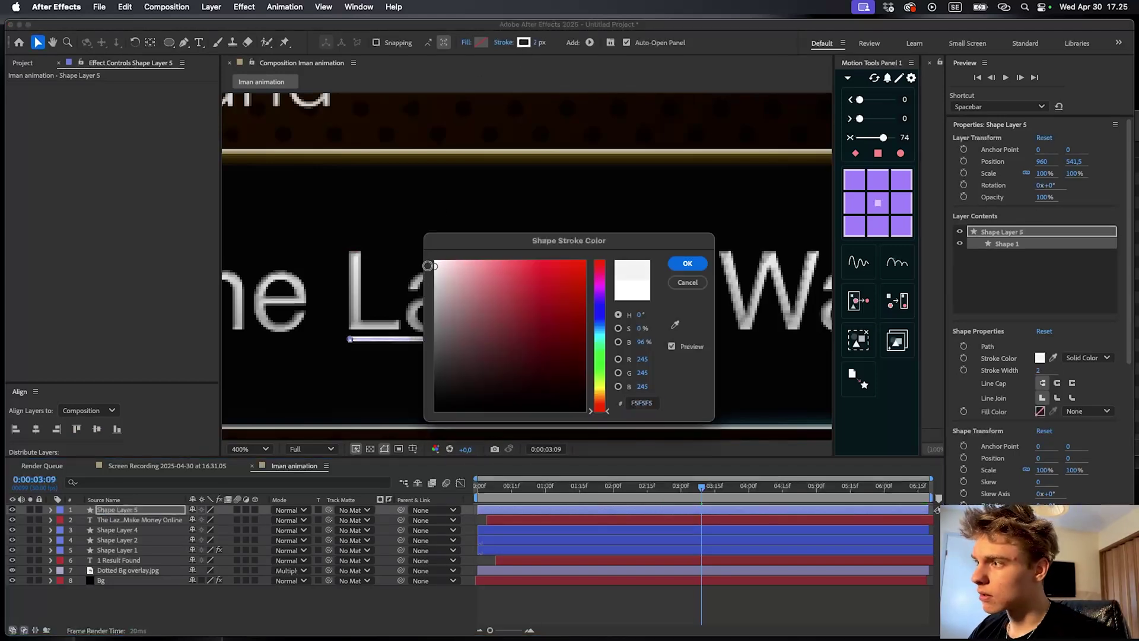
drag(434, 266, 423, 274)
click(690, 265)
click(674, 612)
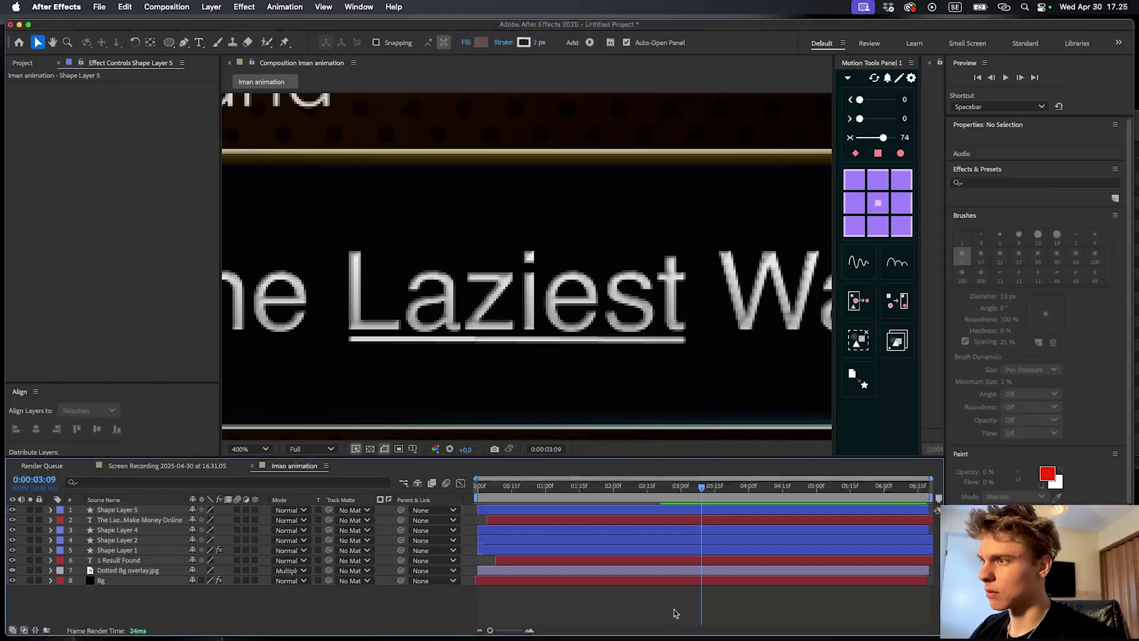
Trim the underline layer to start at 3:09 and add Trim Paths to it
scroll(526, 336, down, 3)
click(711, 509)
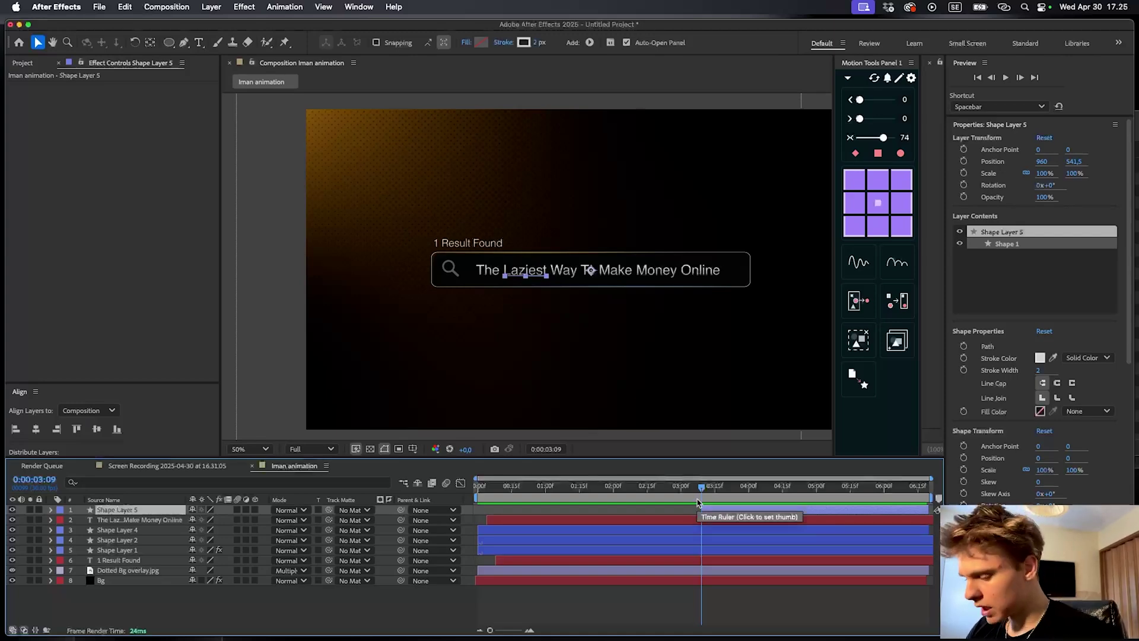
click(51, 509)
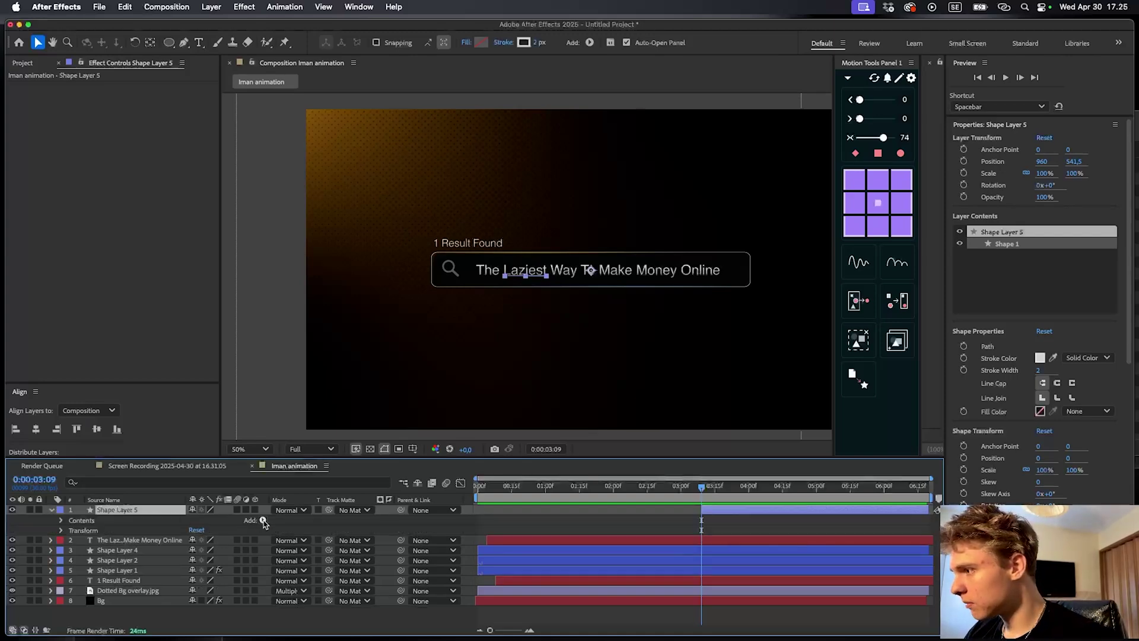
click(264, 521)
click(291, 574)
click(70, 540)
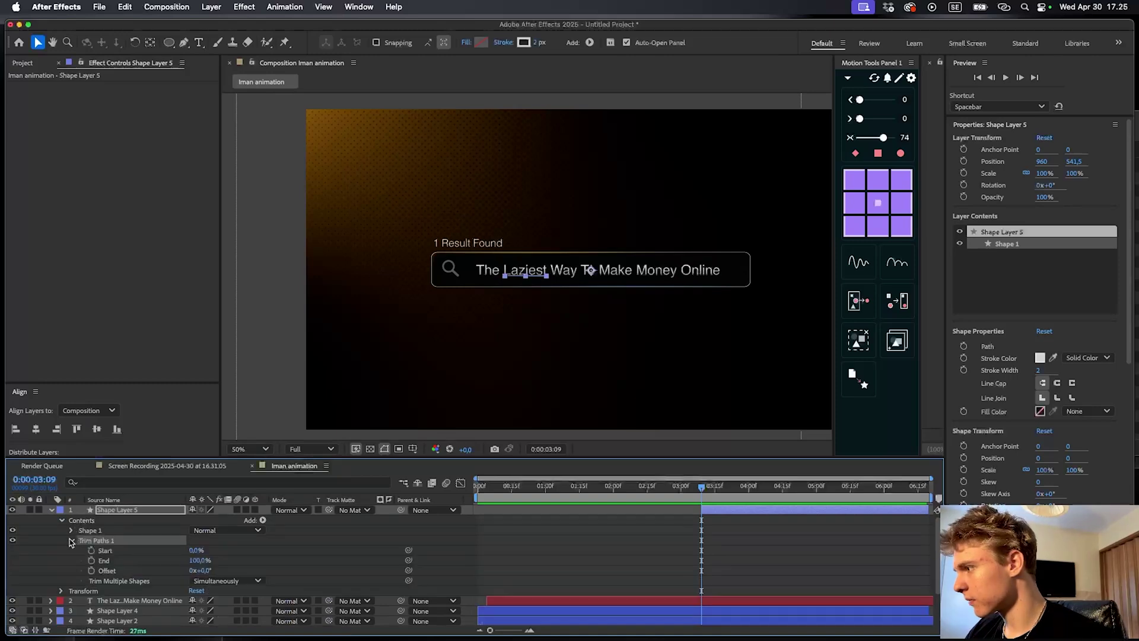
Keyframe the underline's Trim Paths End from 0% at 3:09 to 100% at about 3:21
click(90, 561)
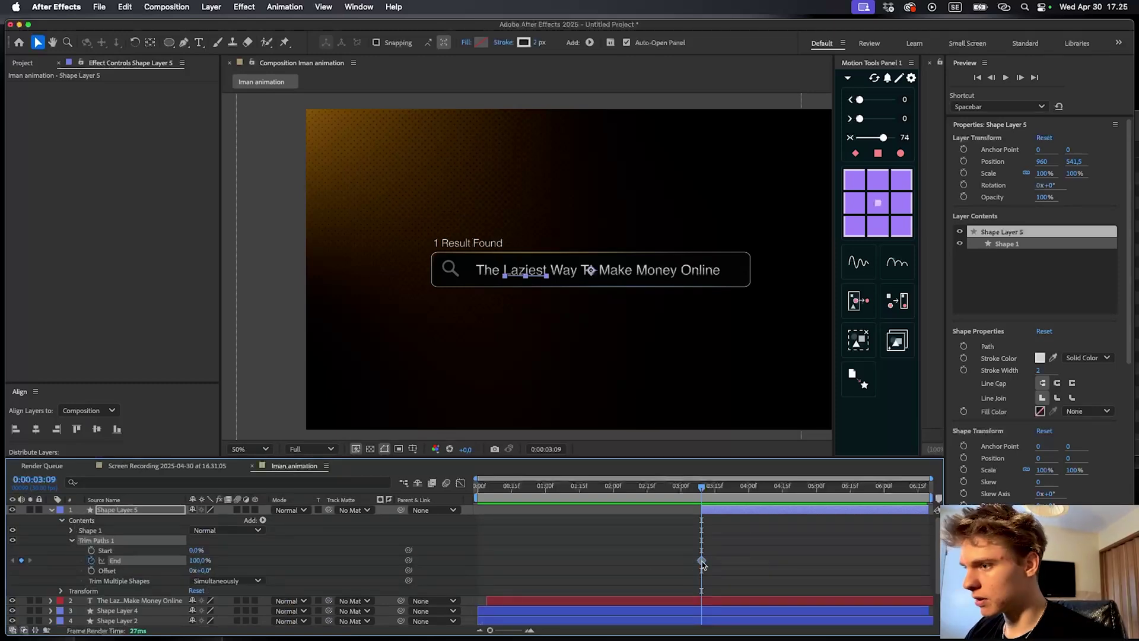
drag(702, 561, 729, 562)
drag(202, 560, 180, 558)
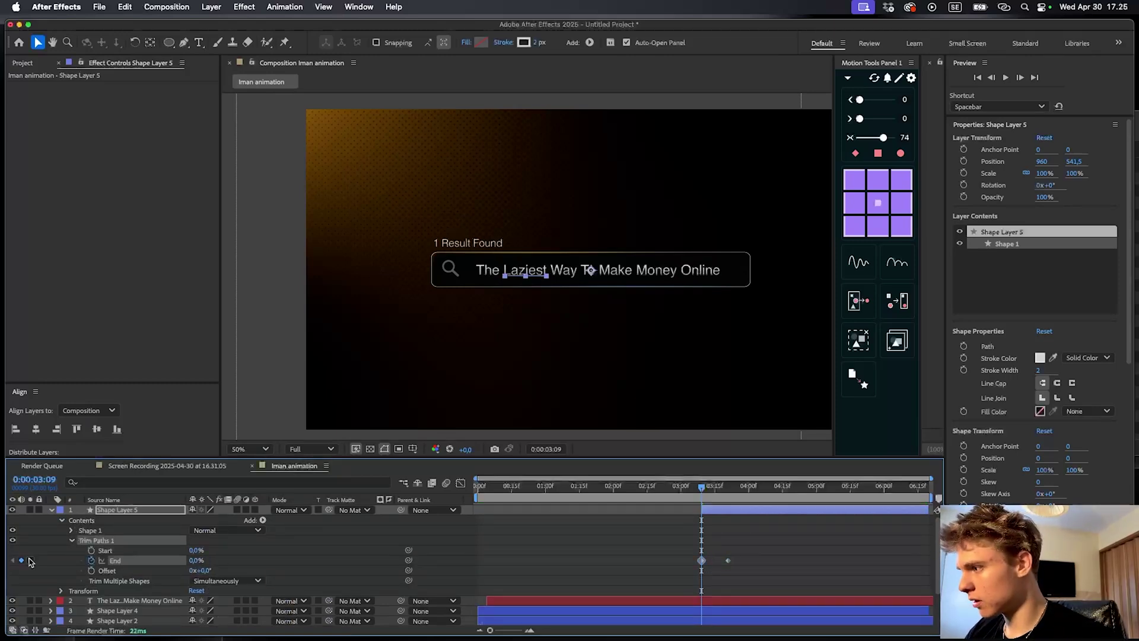
Ease the underline's Trim Paths End keyframes and lengthen the ending ease in the speed graph
drag(758, 580, 641, 551)
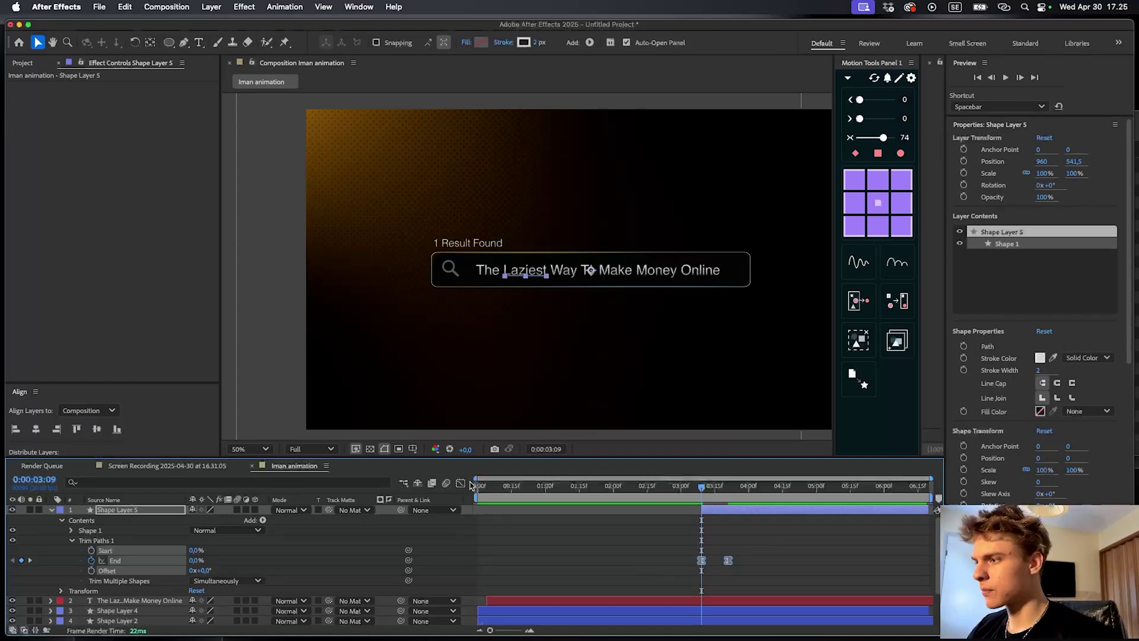
click(461, 482)
drag(749, 550, 637, 612)
scroll(725, 590, up, 4)
drag(720, 595, 667, 600)
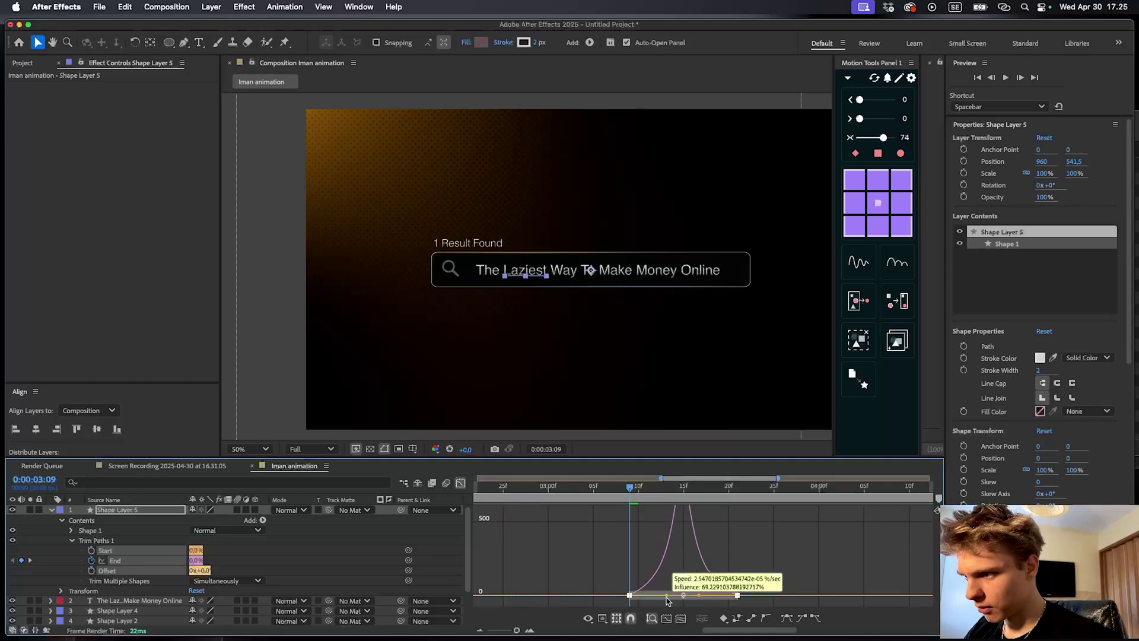
drag(667, 600, 669, 600)
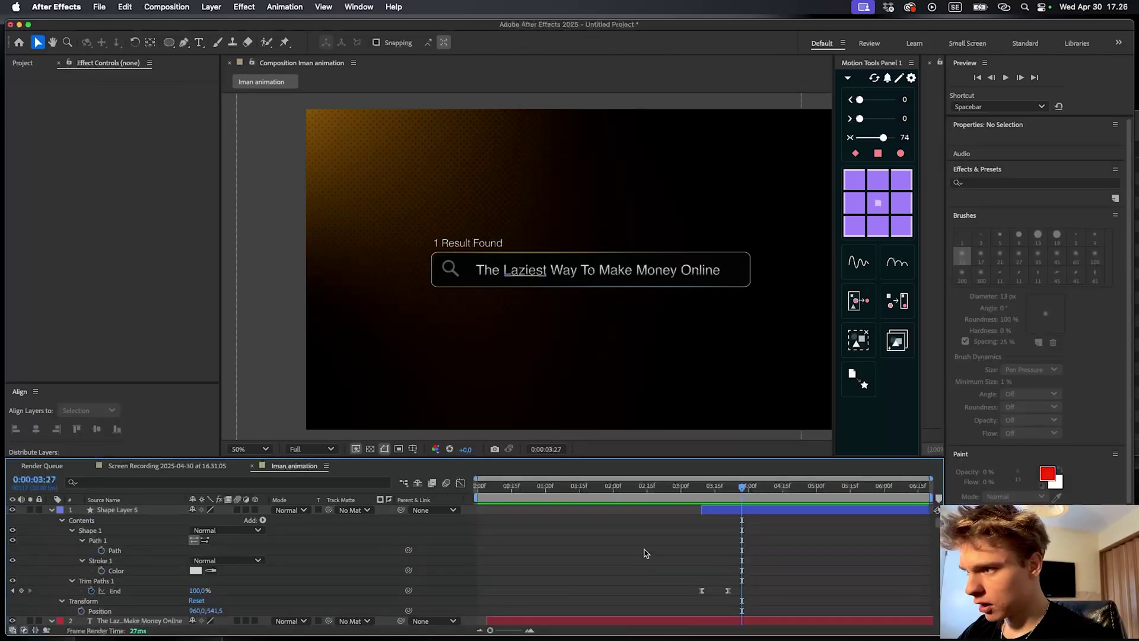
key(u)
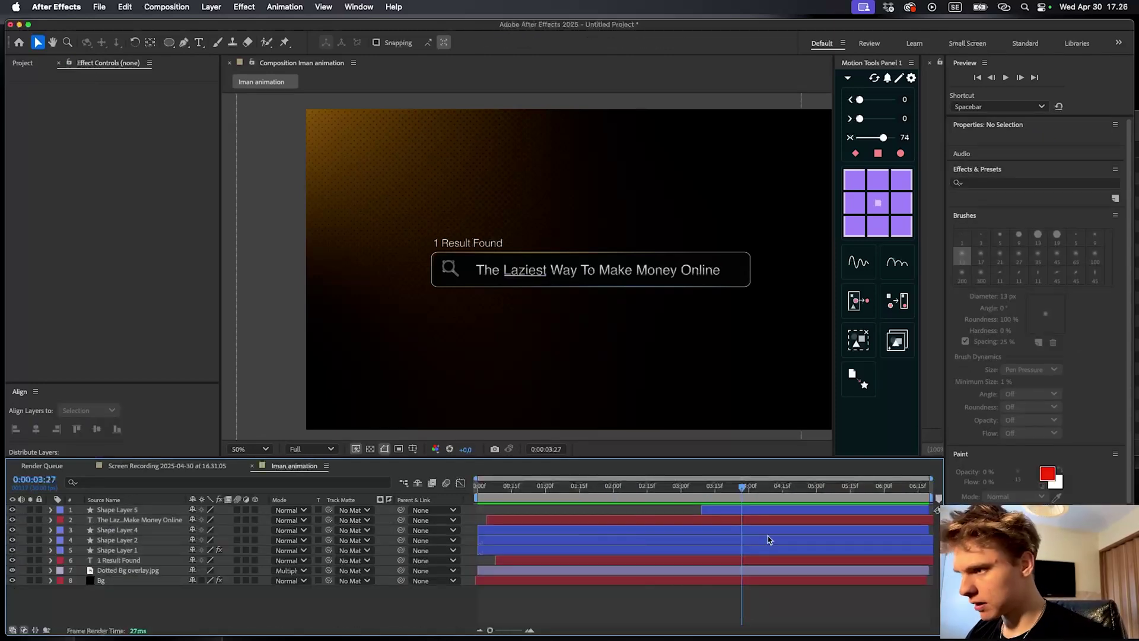
Turn on 3D for the six search bar layers from Shape Layer 5 down to 1 Result Found, leaving both backgrounds 2D
key(super+a)
click(555, 602)
click(515, 561)
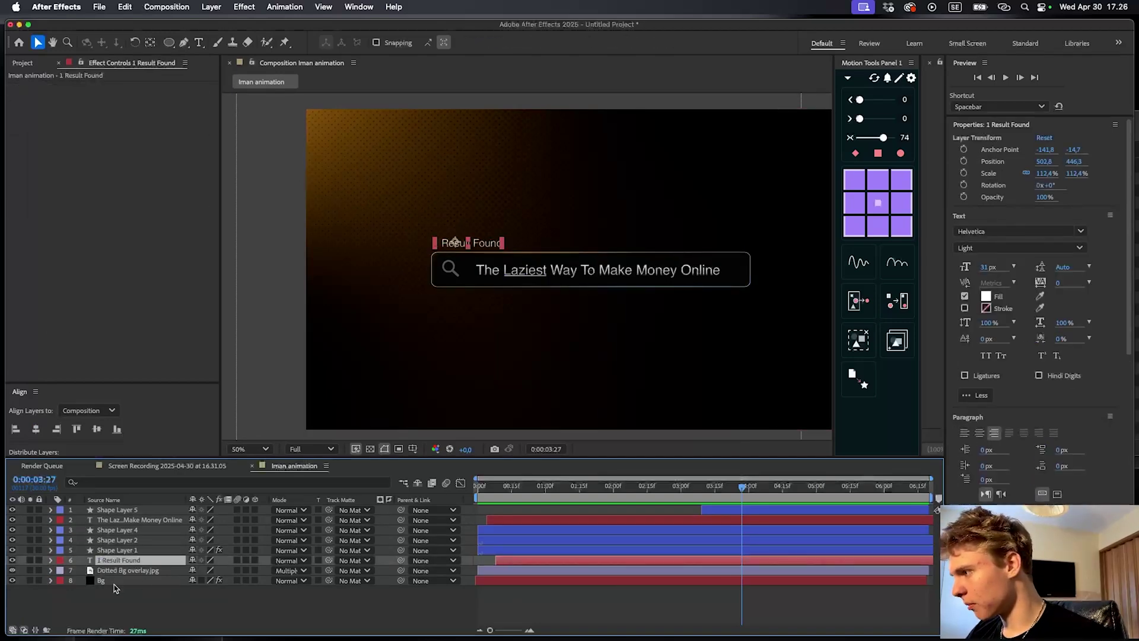
shift+click(723, 512)
click(255, 510)
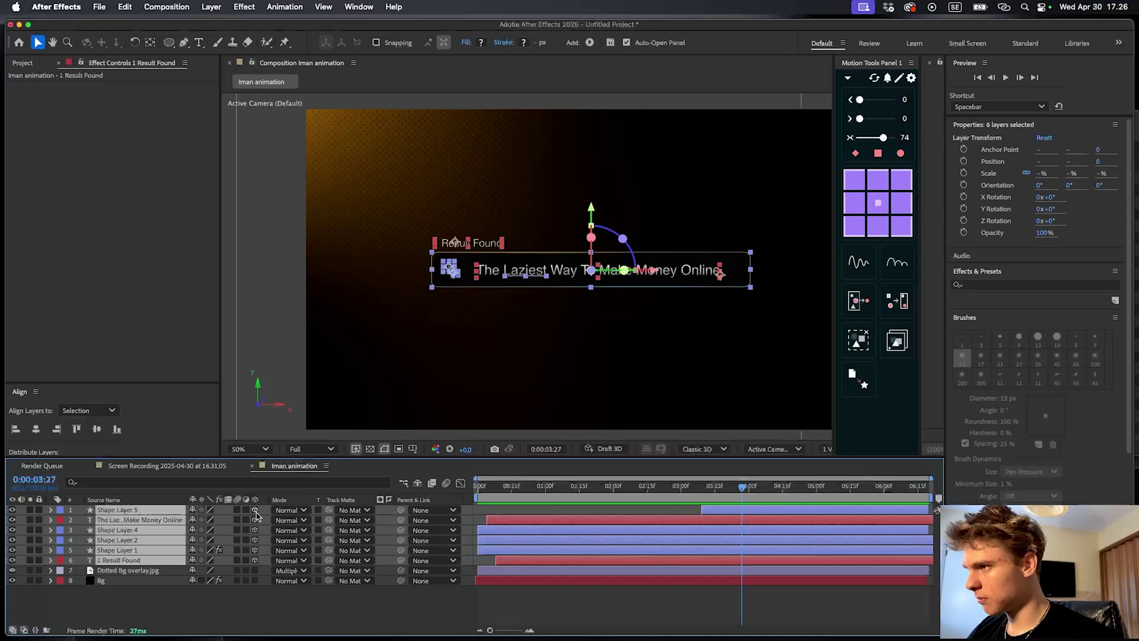
click(646, 608)
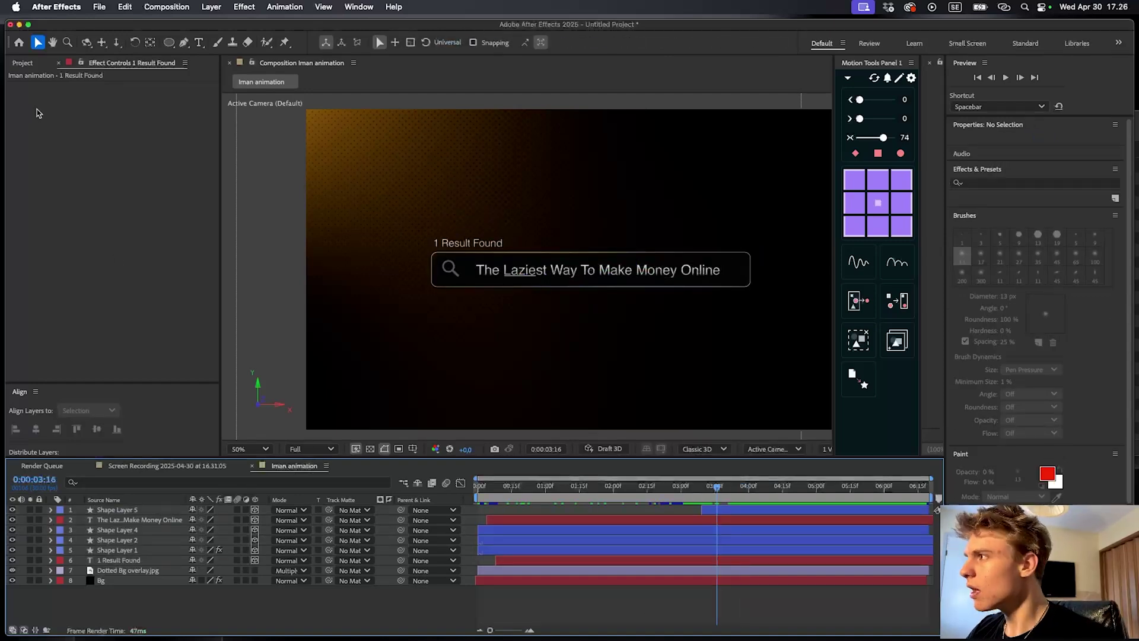
Add Mac cursor (hand).ai as the top layer of the Iman animation composition and scale it up to 1053%
click(29, 63)
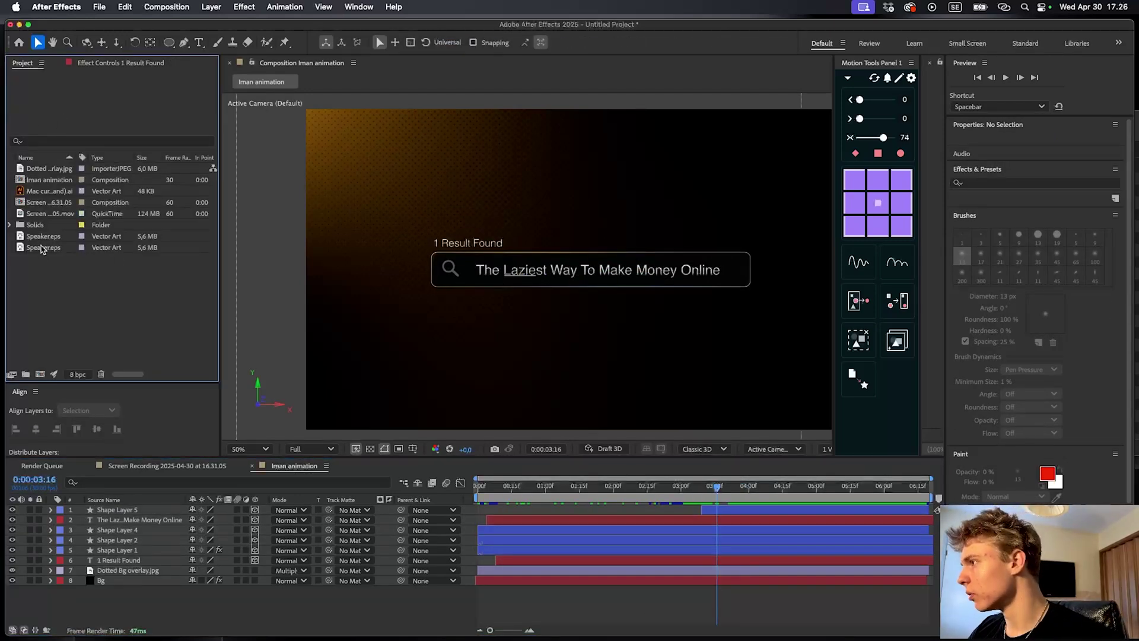
drag(37, 190, 734, 513)
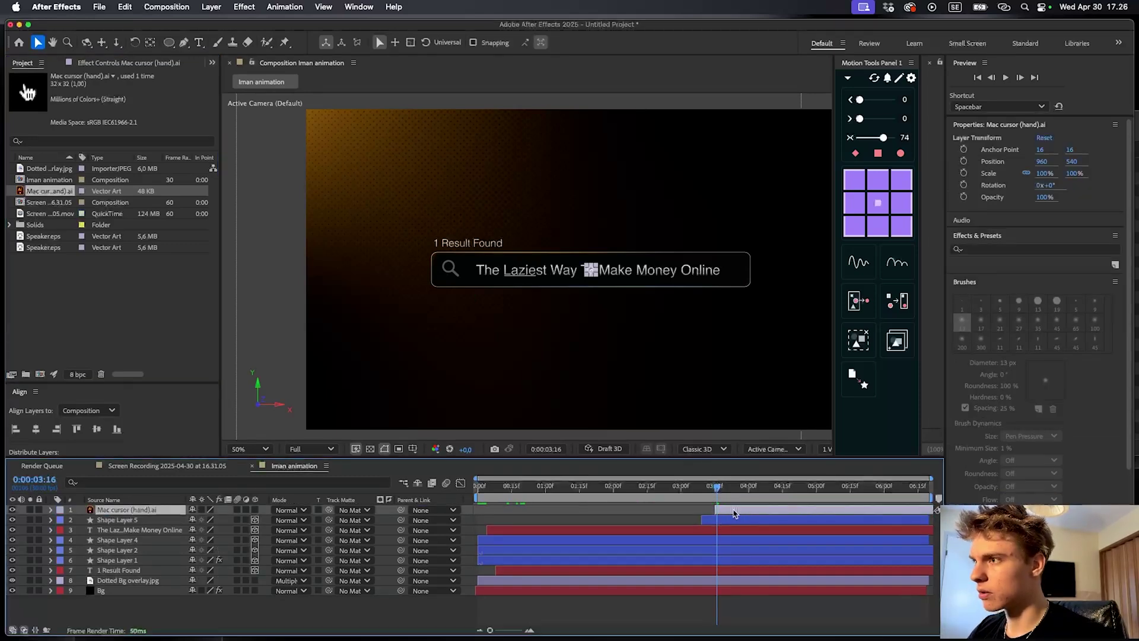
key(period)
key(s)
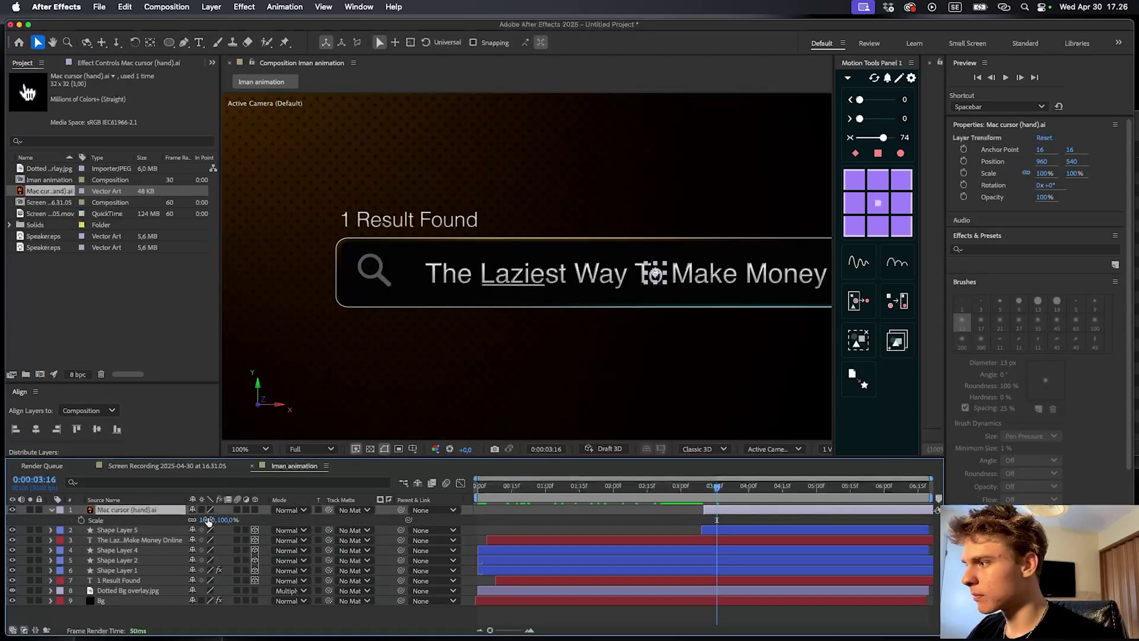
drag(210, 519, 762, 504)
click(670, 516)
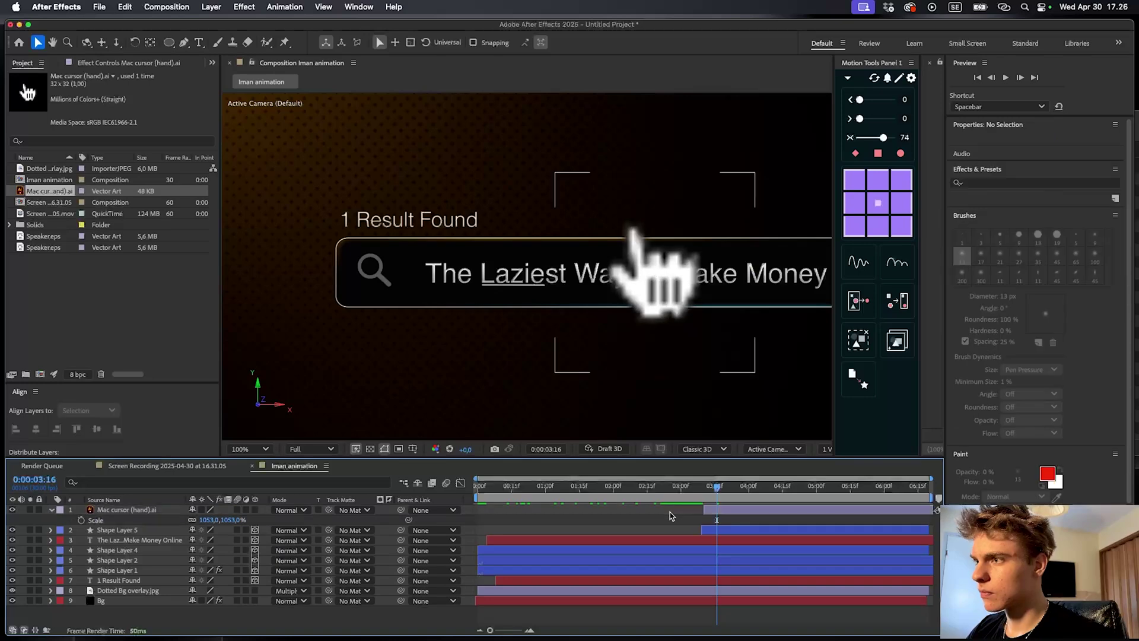
key(comma)
drag(529, 295, 529, 325)
scroll(529, 325, down, 2)
click(744, 512)
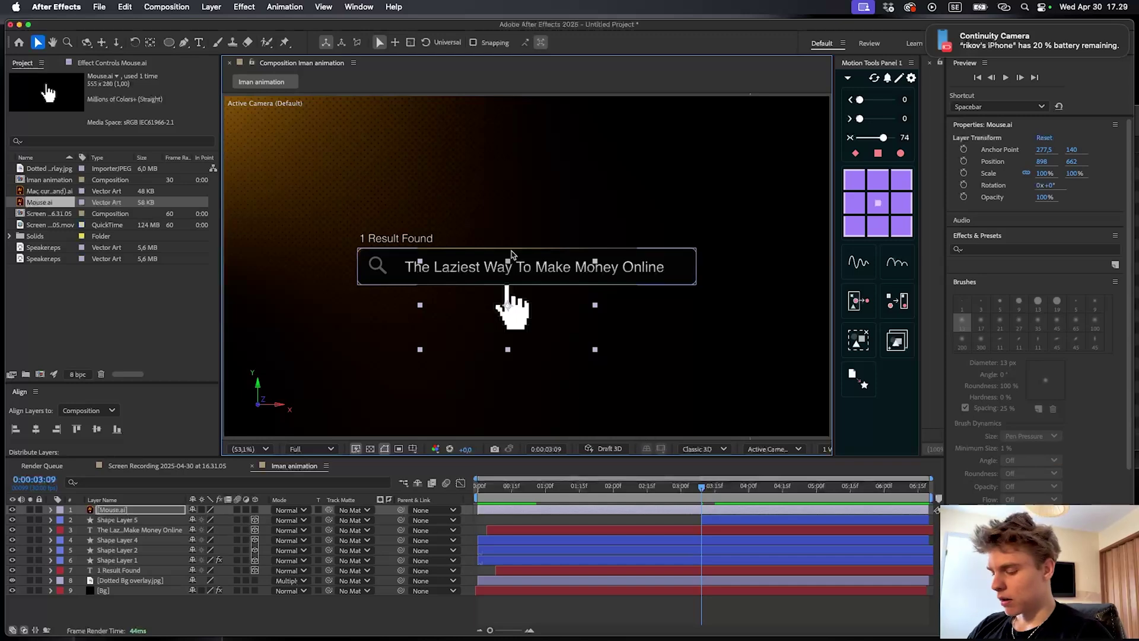
Move the Mouse.ai hand cursor up onto the title and trim its layer to start at 3:09
drag(538, 308, 563, 295)
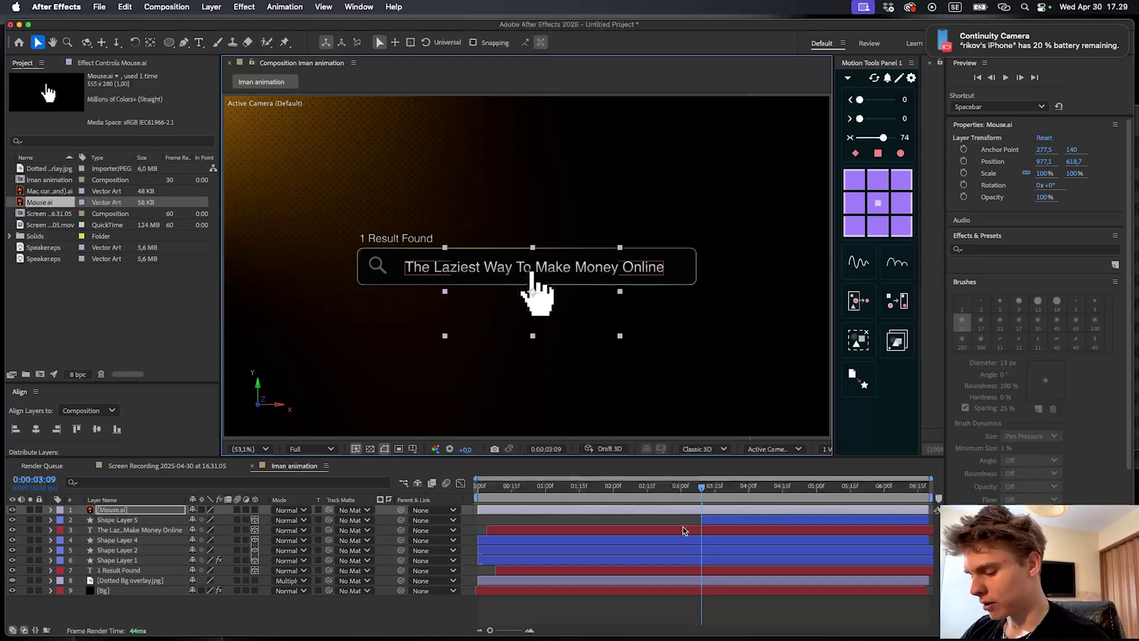
key(alt+[)
scroll(713, 529, up, 2)
scroll(615, 269, up, 1)
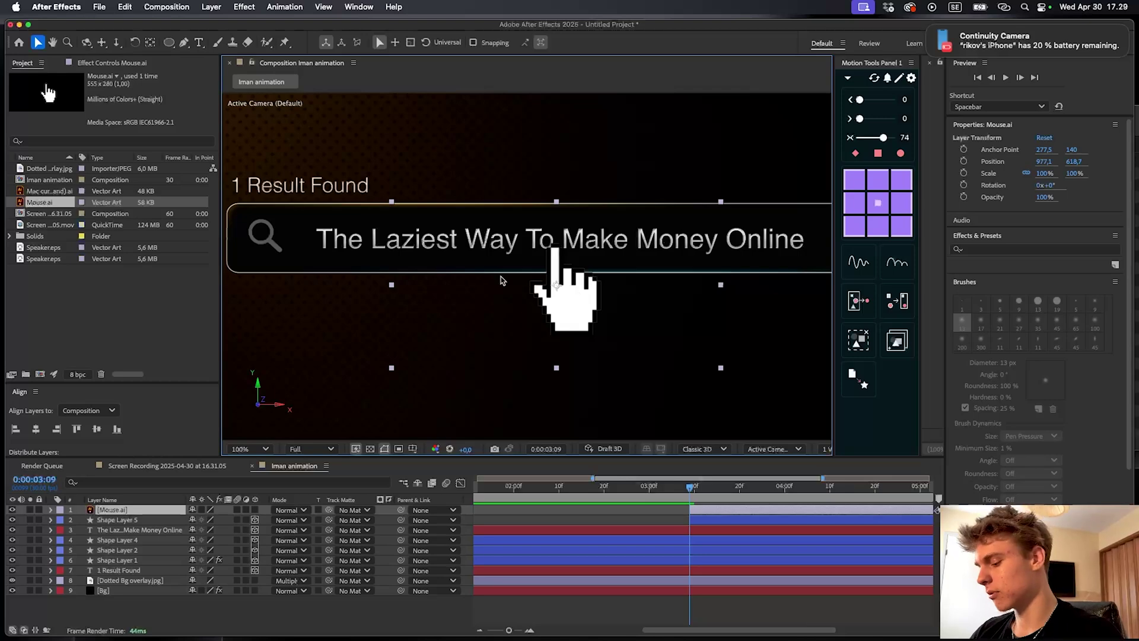
Scale the Mouse.ai hand cursor down to 38% and place its fingertip at the underline of "Laziest"
drag(571, 304, 512, 291)
key(s)
drag(205, 521, 182, 519)
drag(510, 283, 441, 279)
drag(214, 520, 208, 521)
drag(438, 283, 572, 292)
click(639, 522)
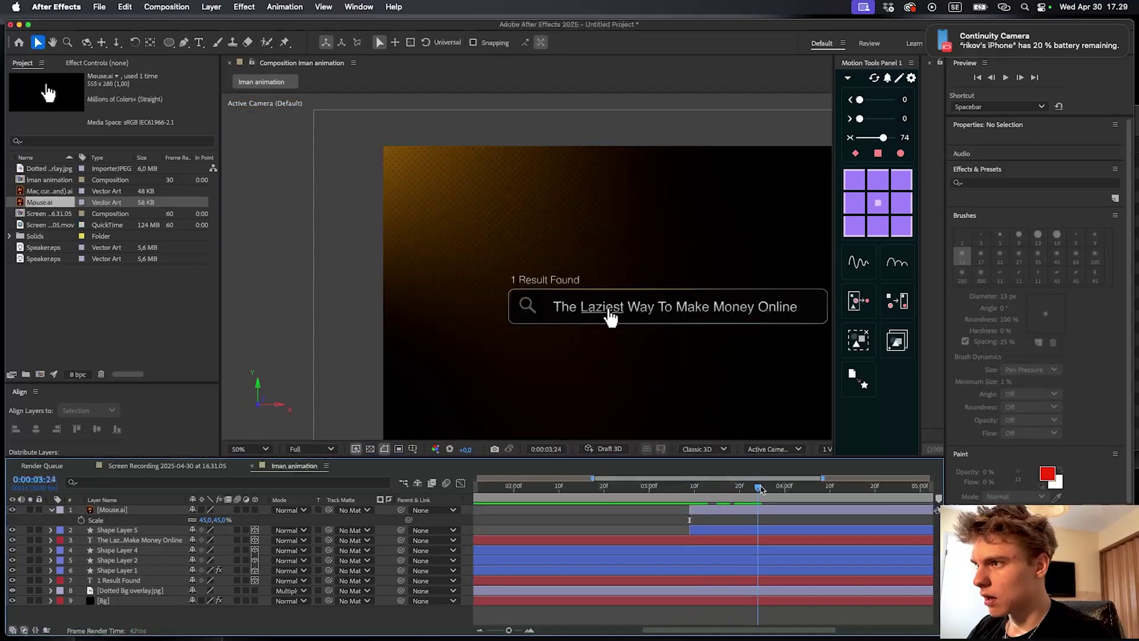
drag(758, 487, 785, 487)
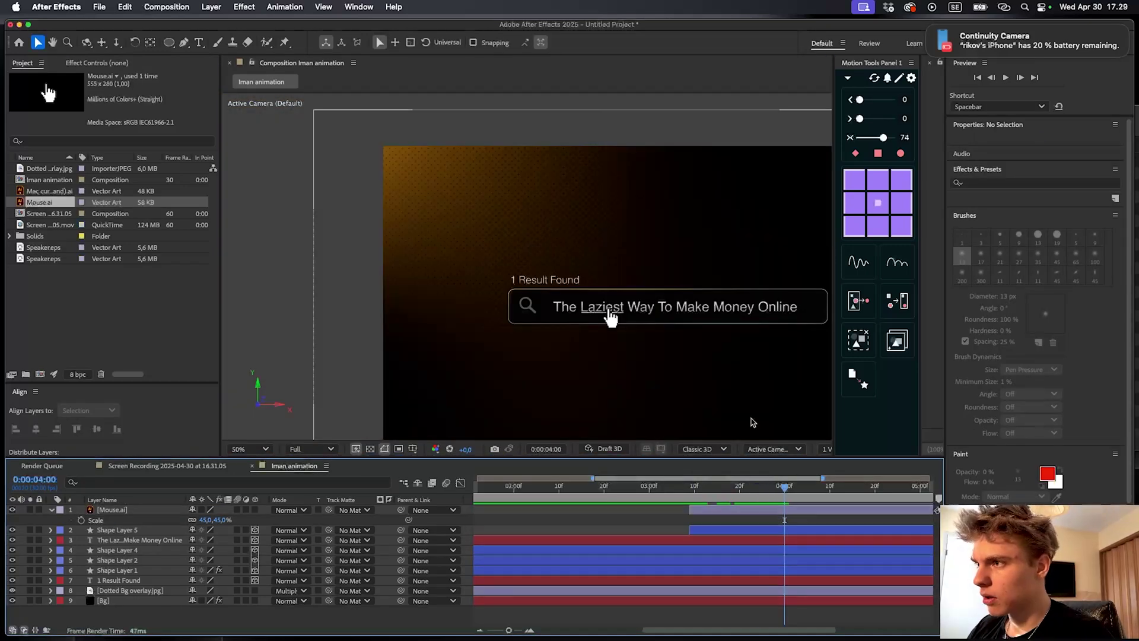
drag(728, 386, 633, 348)
scroll(618, 348, up, 1)
drag(496, 308, 501, 307)
drag(206, 519, 202, 519)
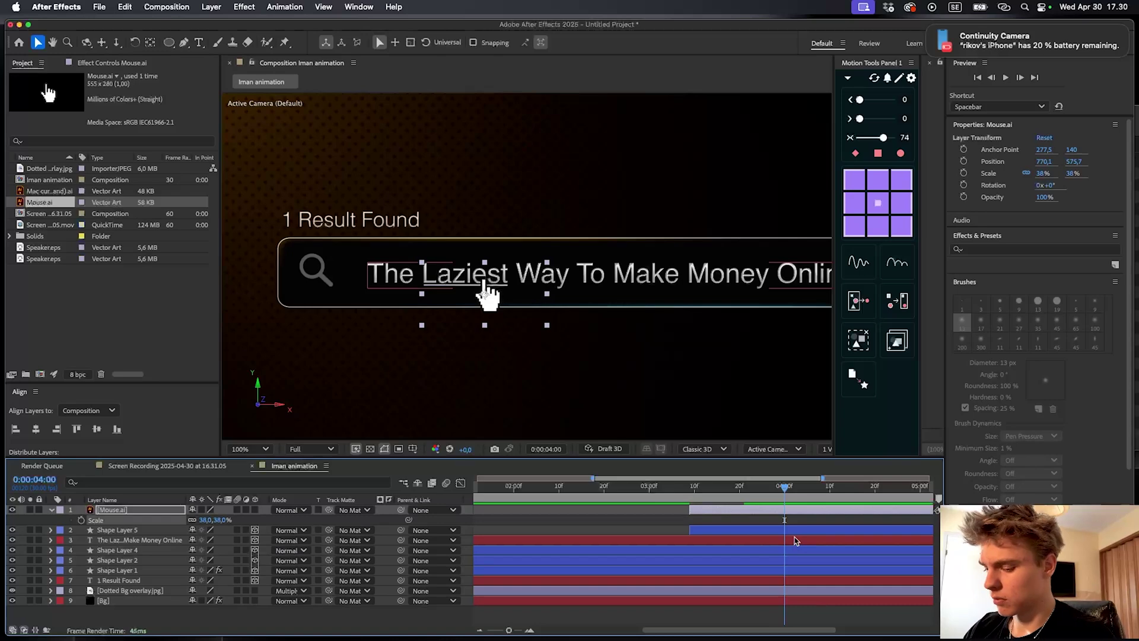
Keyframe the hand cursor's Position from about 1334, 836 at 3:09 to about 770, 576 at 4:00
key(p)
click(81, 520)
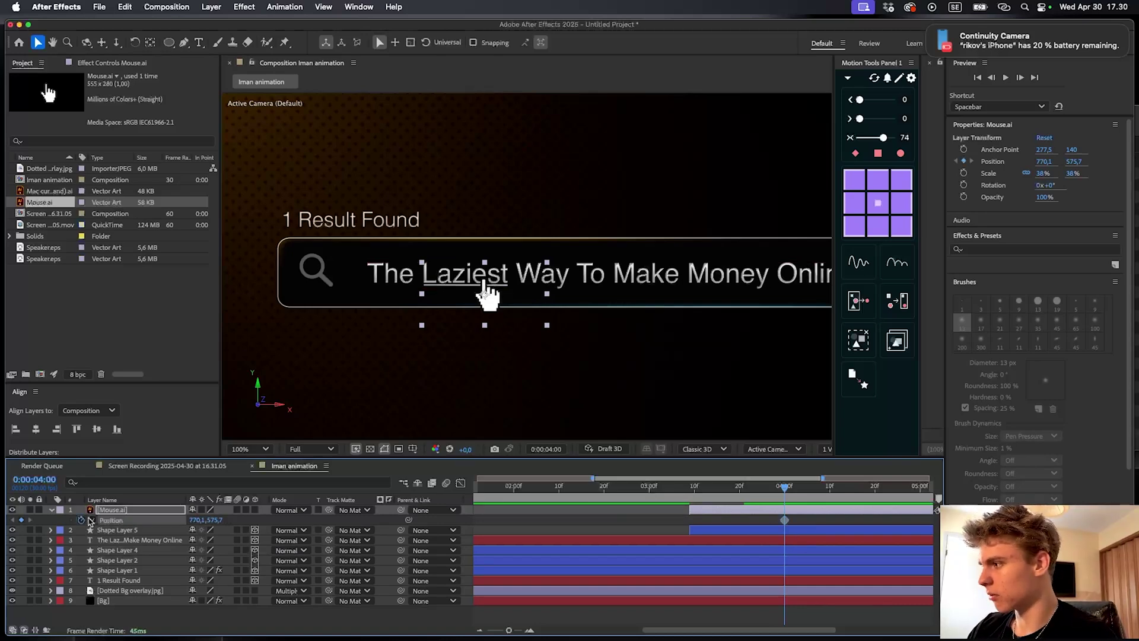
scroll(767, 521, down, 2)
drag(765, 495, 717, 496)
scroll(511, 286, down, 1)
drag(507, 280, 675, 359)
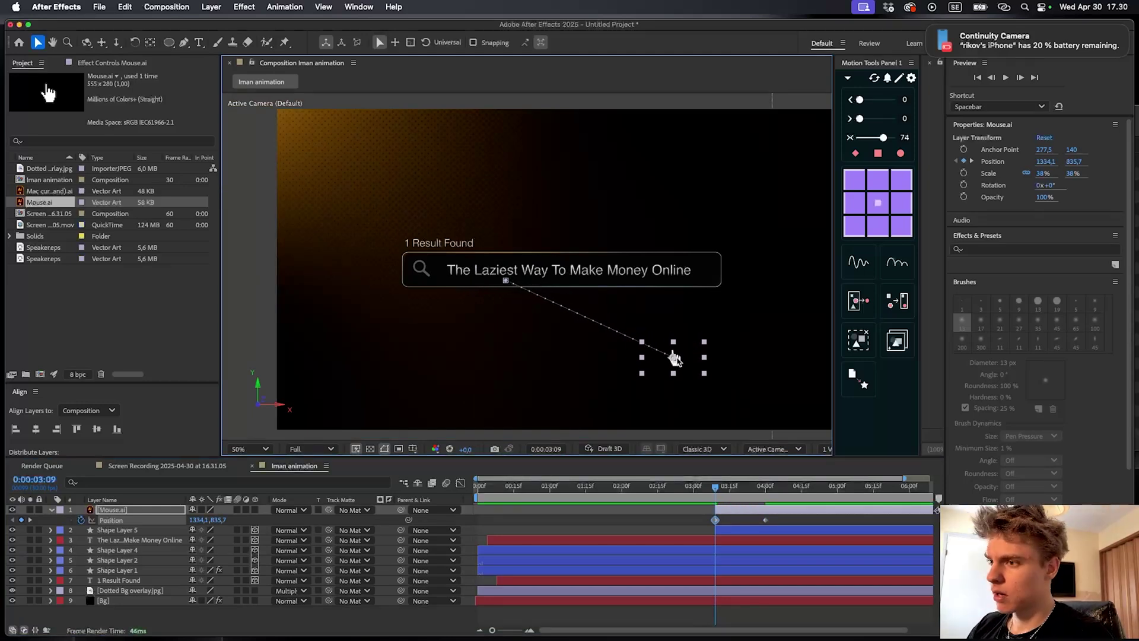
Bend the hand cursor's motion path into an upward arc with the Pen tool, pulling a curve handle from its starting point
key(g)
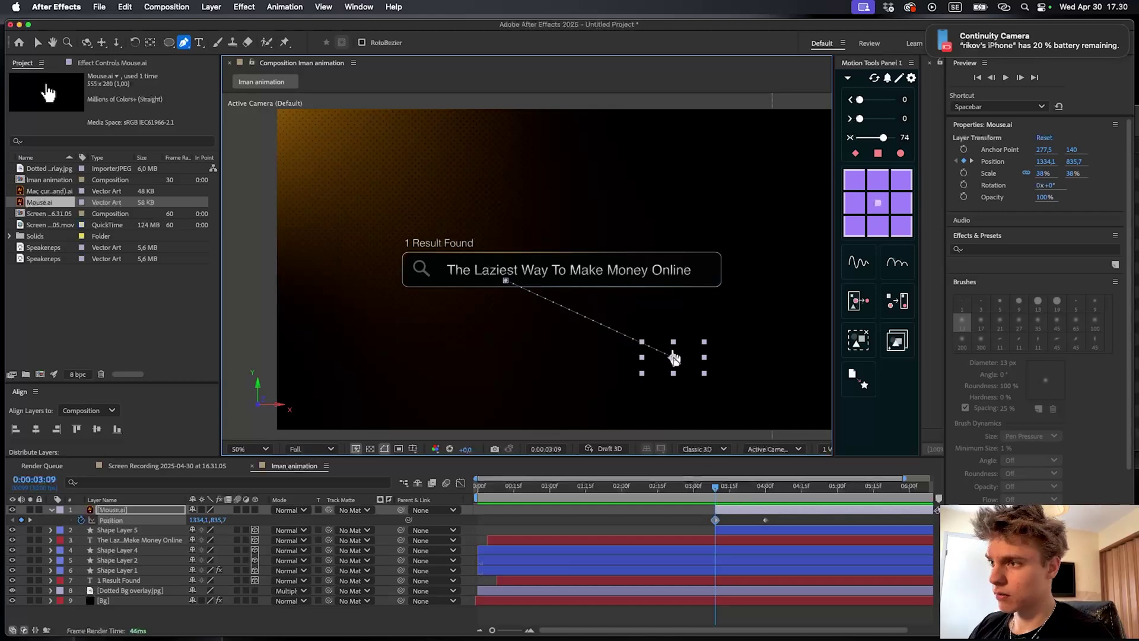
drag(674, 358, 611, 267)
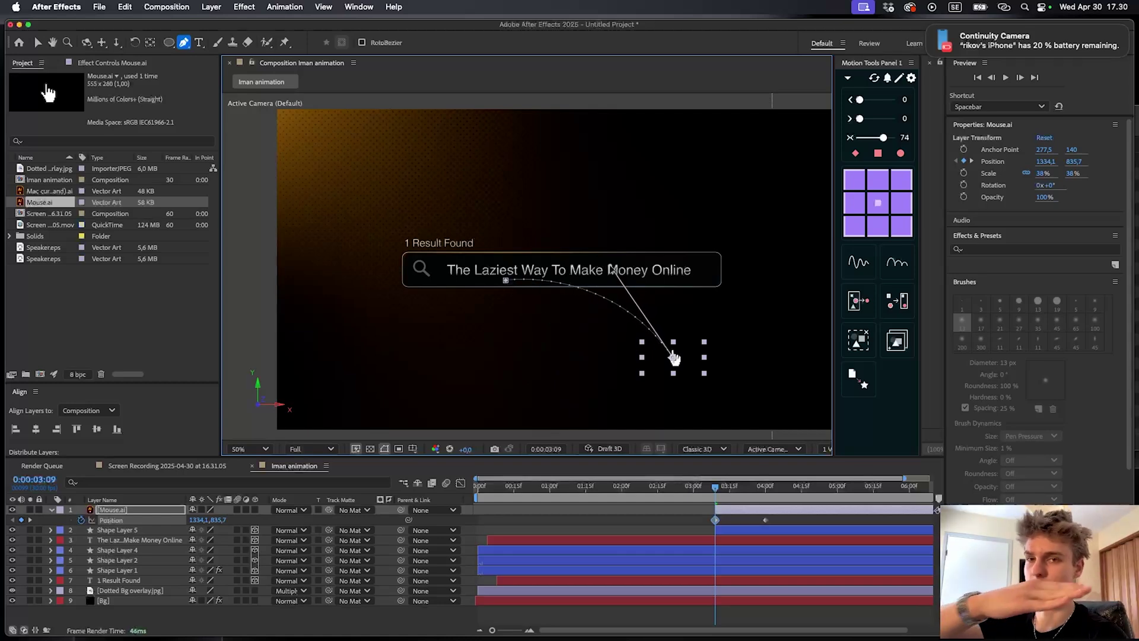
drag(611, 268, 631, 259)
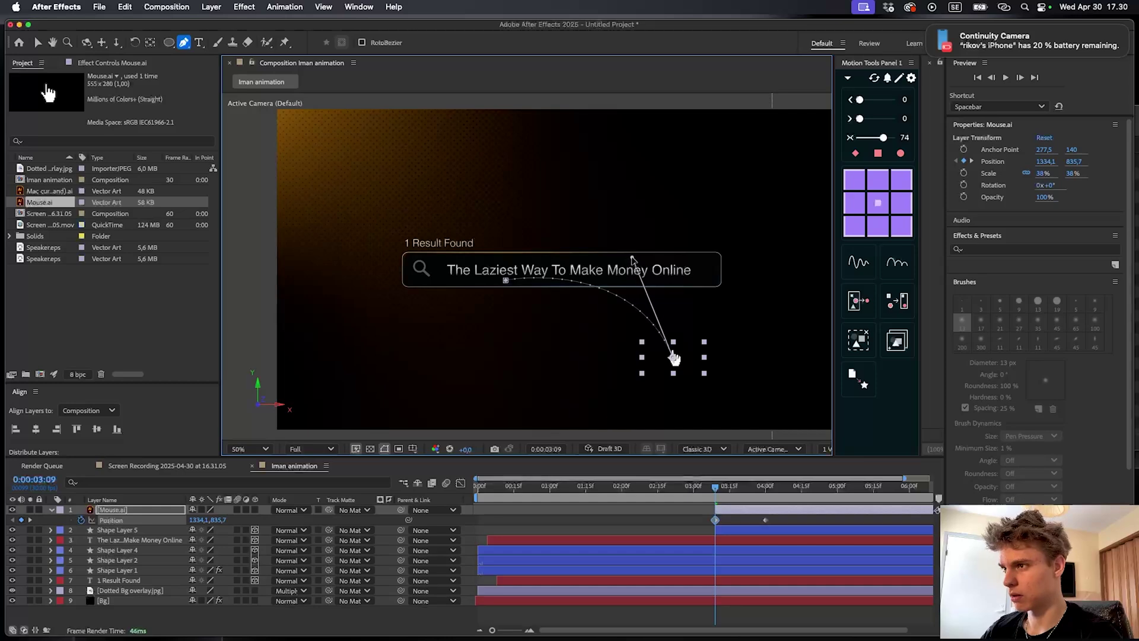
Ease the hand cursor's Position keyframes, with the last at about 5:00, and lengthen both eases to a sharp mid-move speed peak
drag(628, 515, 786, 526)
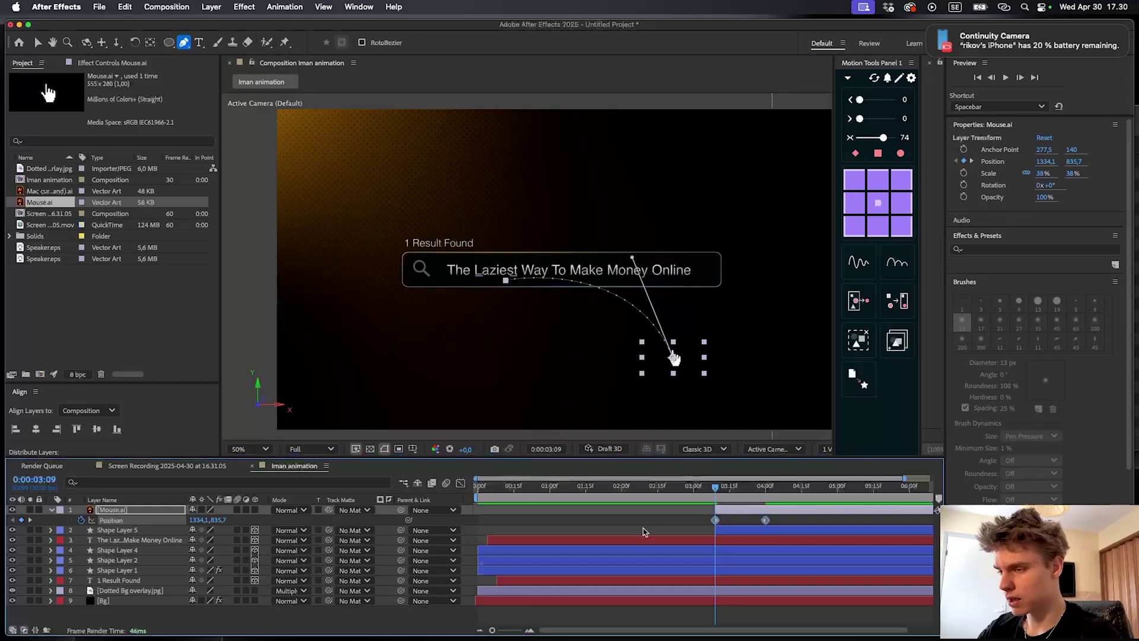
click(460, 483)
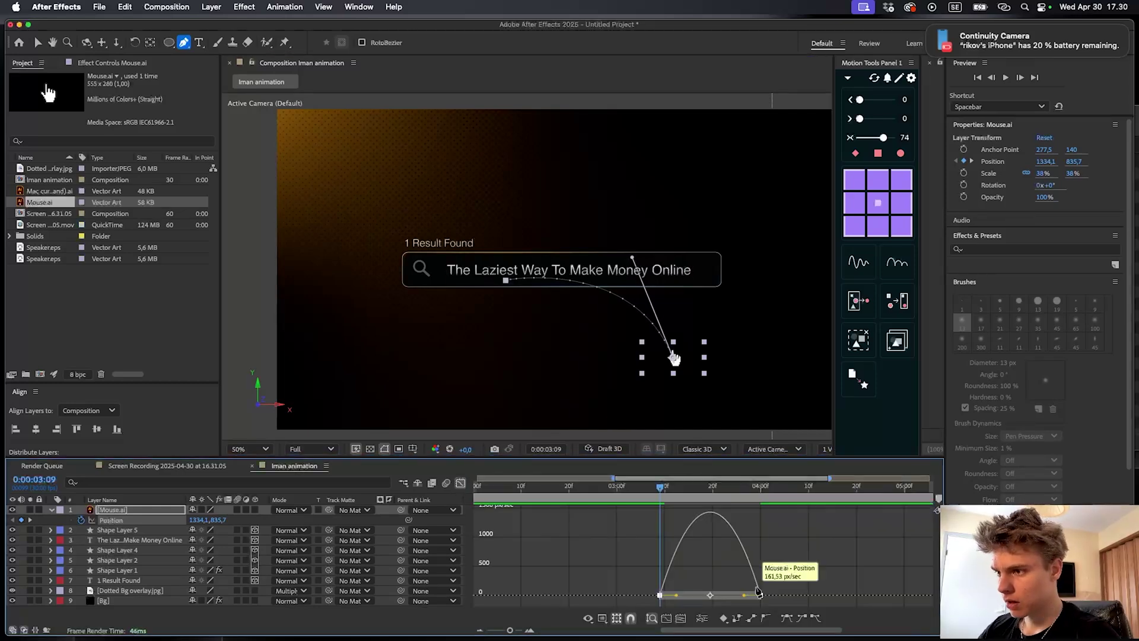
key(v)
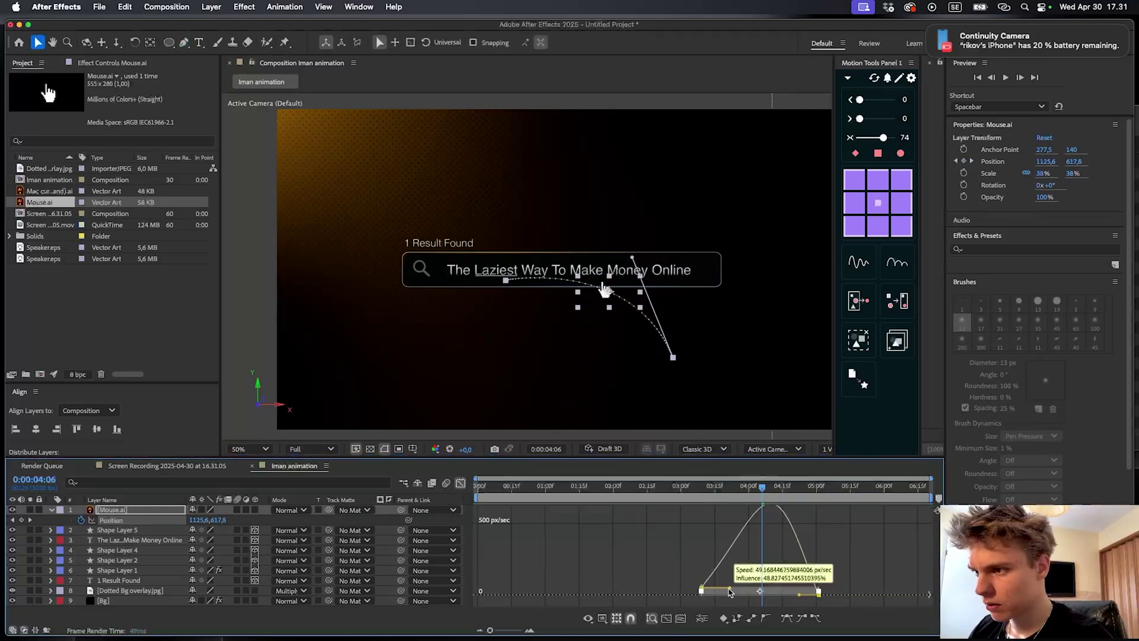
drag(729, 590, 773, 597)
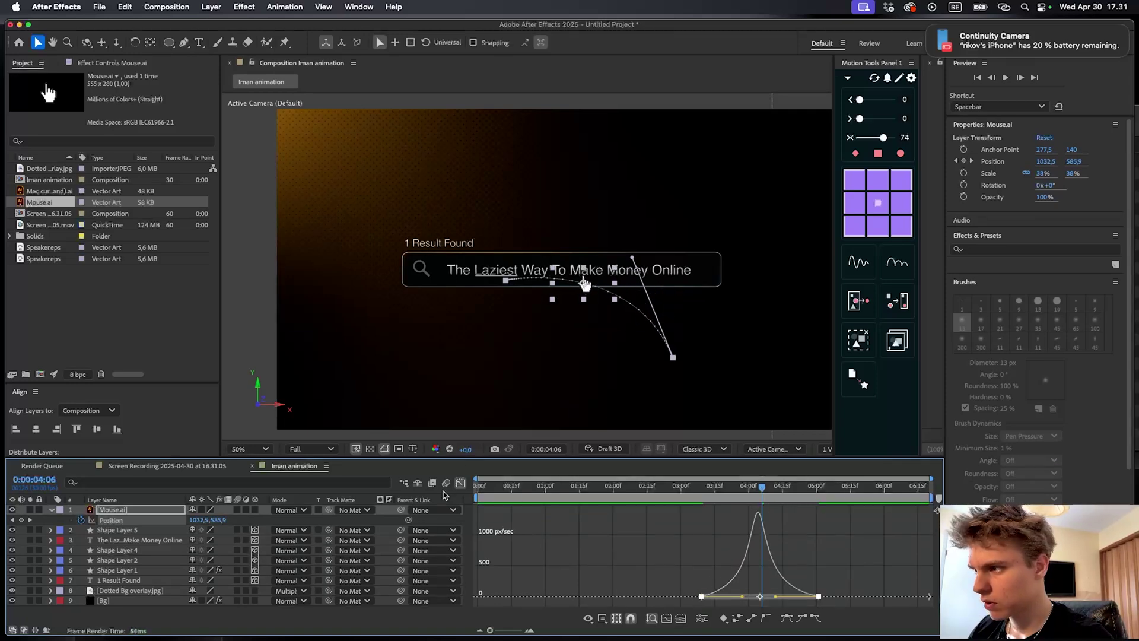
click(460, 484)
Keyframe the Mouse.ai layer's Opacity from 0% at 3:09 to 100% at 3:25
drag(761, 487, 738, 489)
key(space)
click(723, 529)
click(726, 511)
key(t)
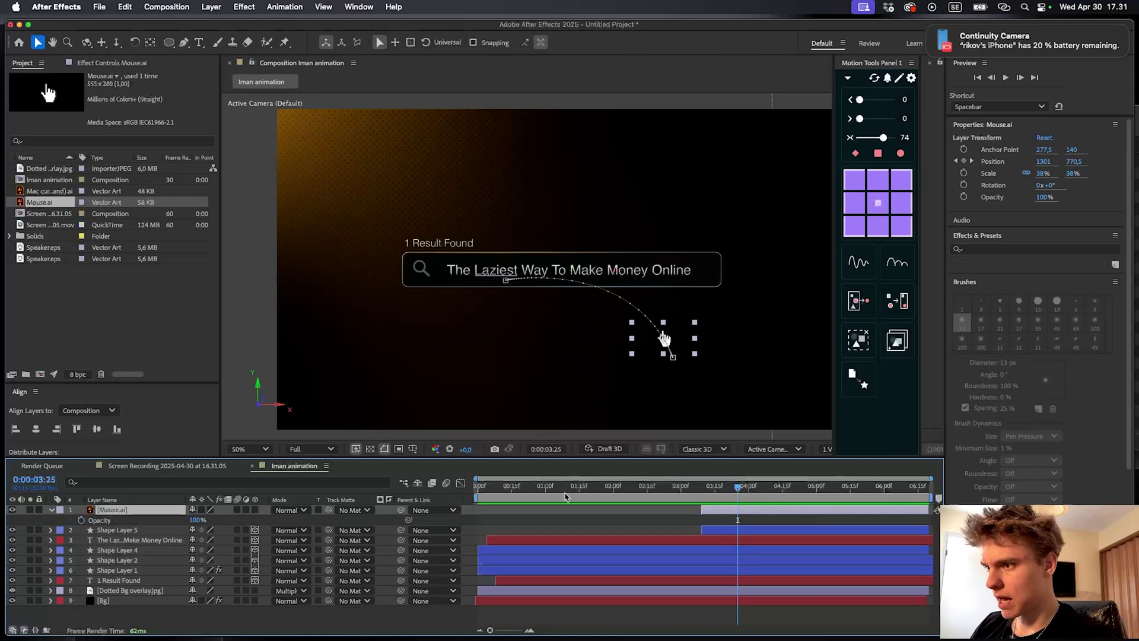
click(82, 520)
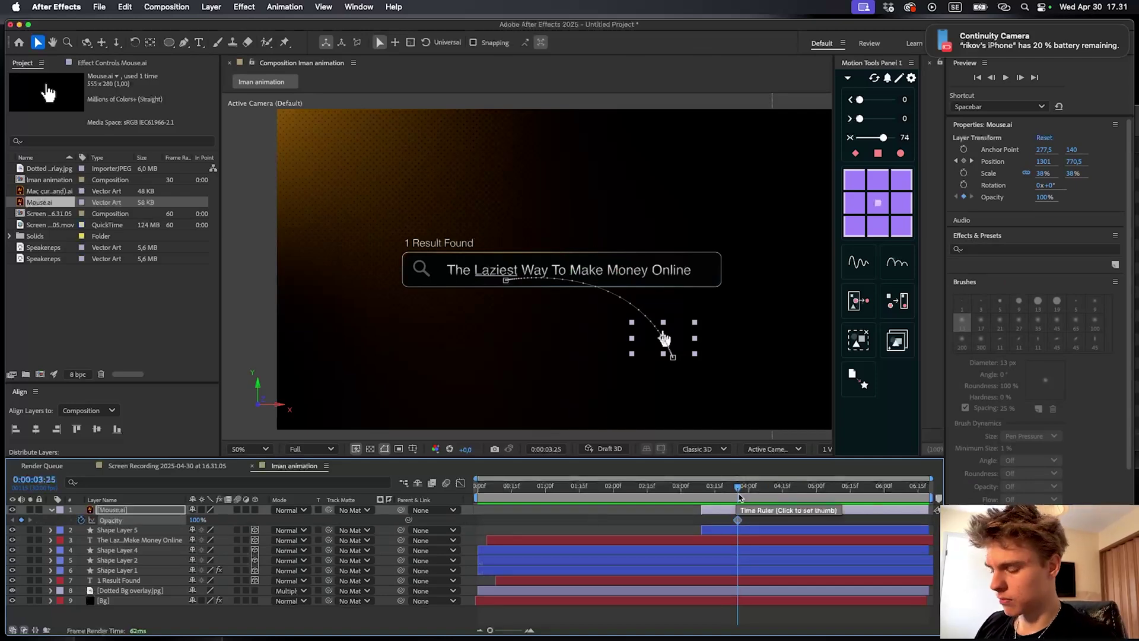
drag(739, 491, 701, 491)
drag(195, 521, 2, 534)
key(u)
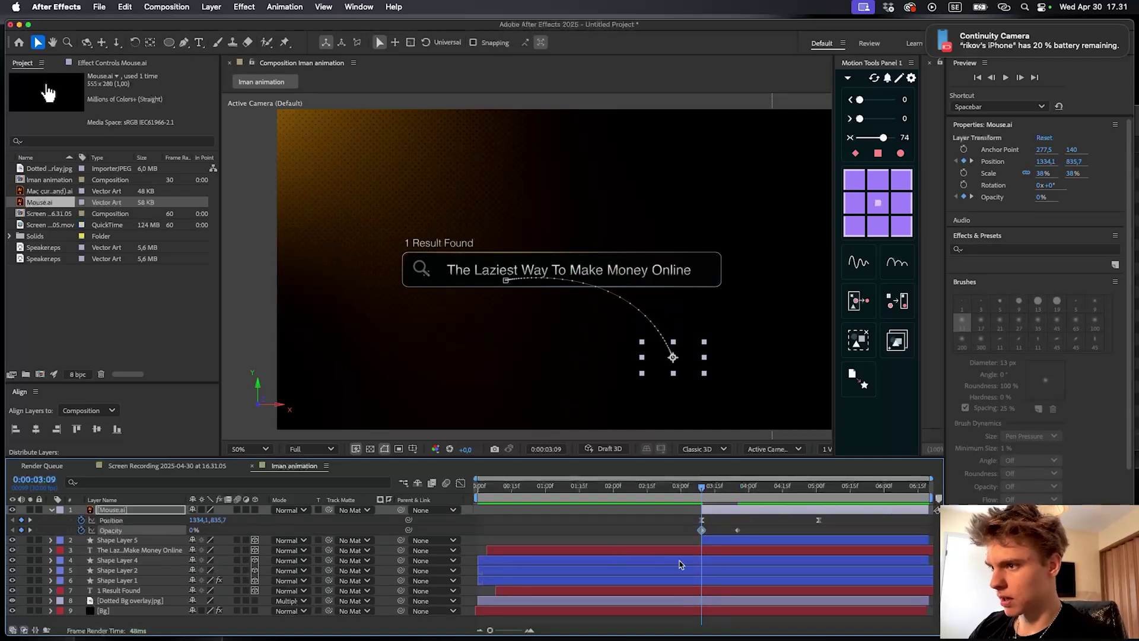
Turn on 3D for the Mouse.ai layer and play back the hand cursor's move to "Laziest"
mouse_move(758, 518)
mouse_down()
mouse_move(680, 535)
mouse_move(761, 530)
mouse_up()
key(space)
key(space)
drag(783, 487, 737, 487)
key(space)
click(228, 528)
key(u)
click(255, 510)
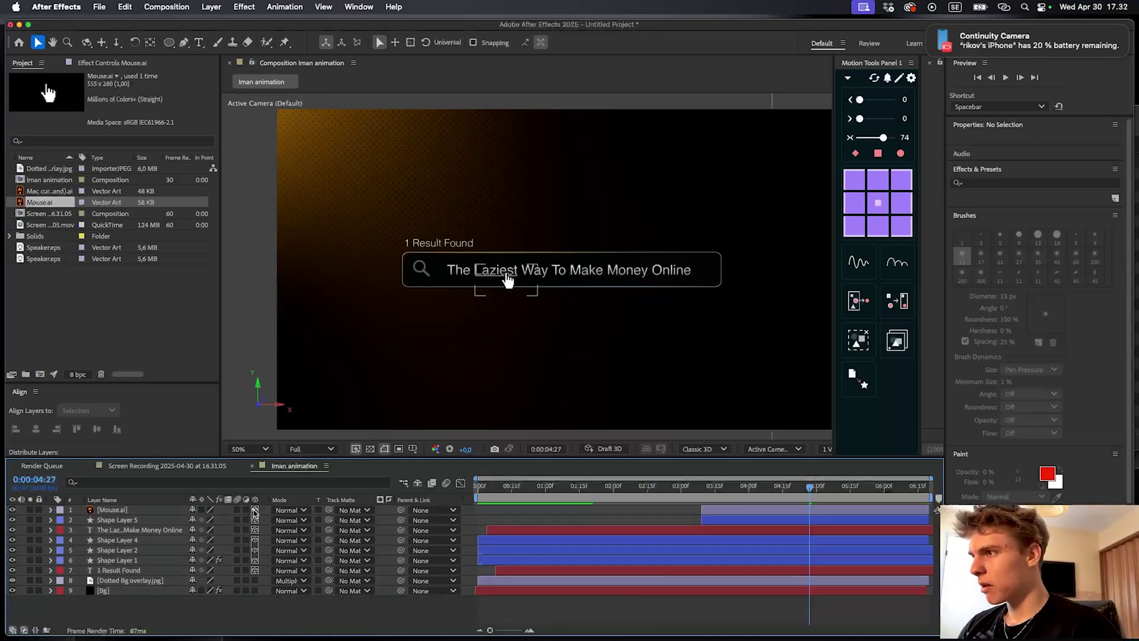
drag(737, 487, 721, 487)
key(space)
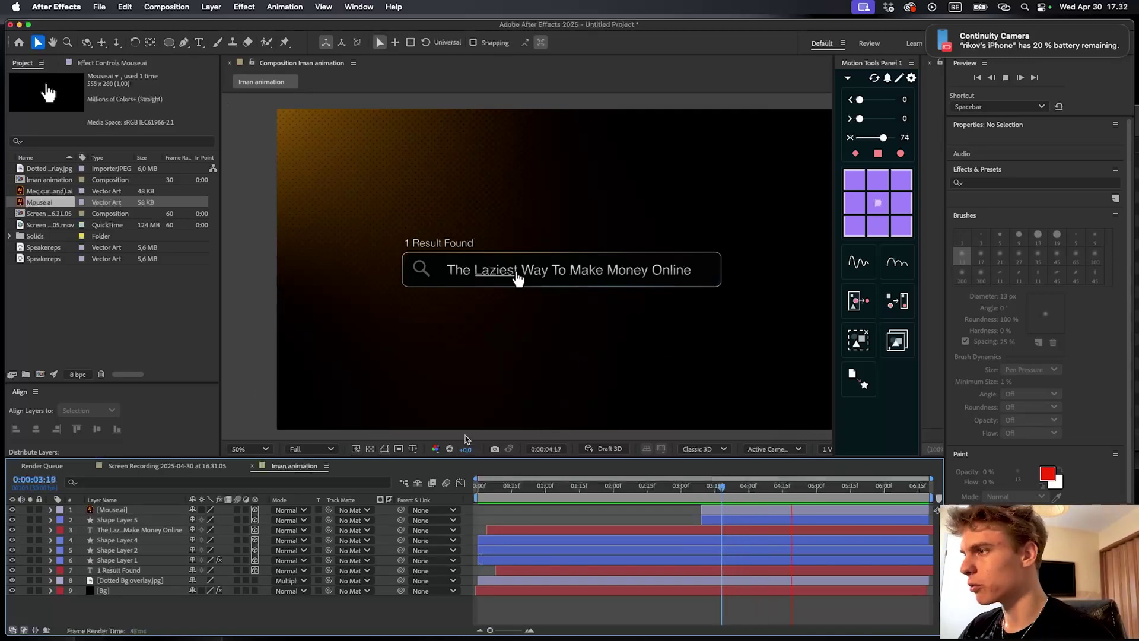
Add a one-node camera with the 50mm preset to the composition
right_click(473, 479)
mouse_move(492, 487)
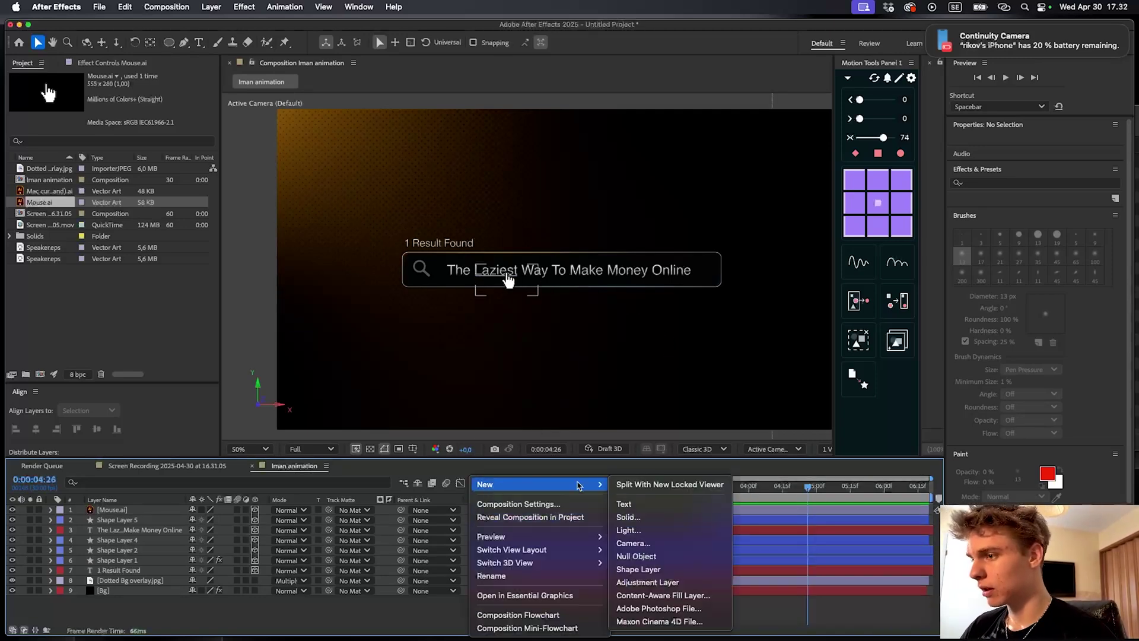
click(650, 544)
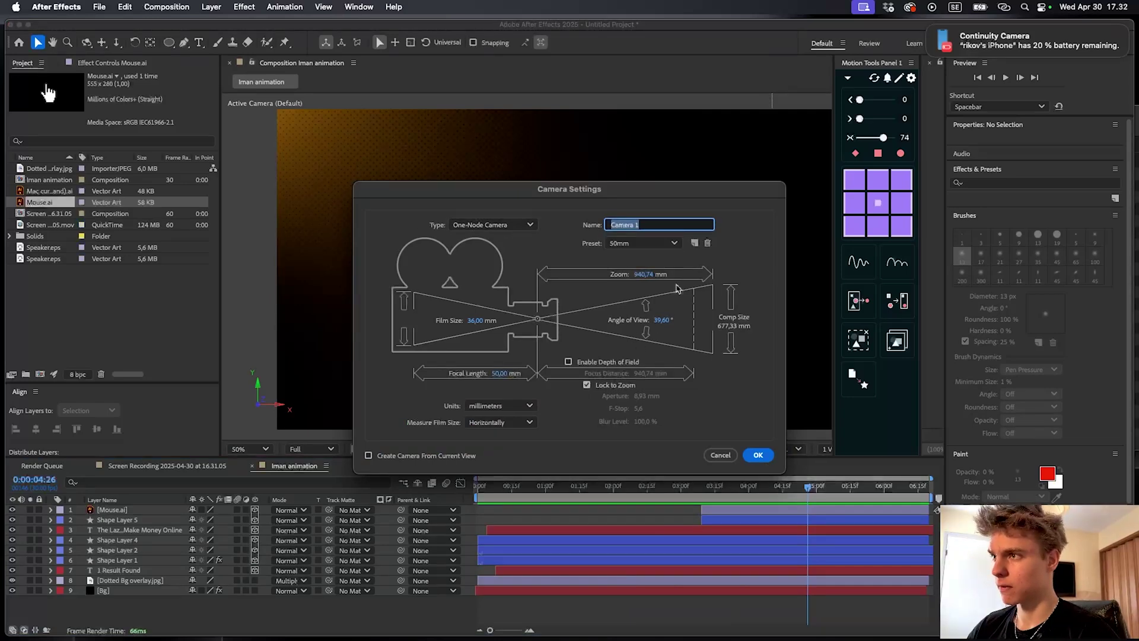
click(757, 454)
Add a null object, parent Camera 1 to it and make the null 3D
right_click(472, 478)
mouse_move(500, 487)
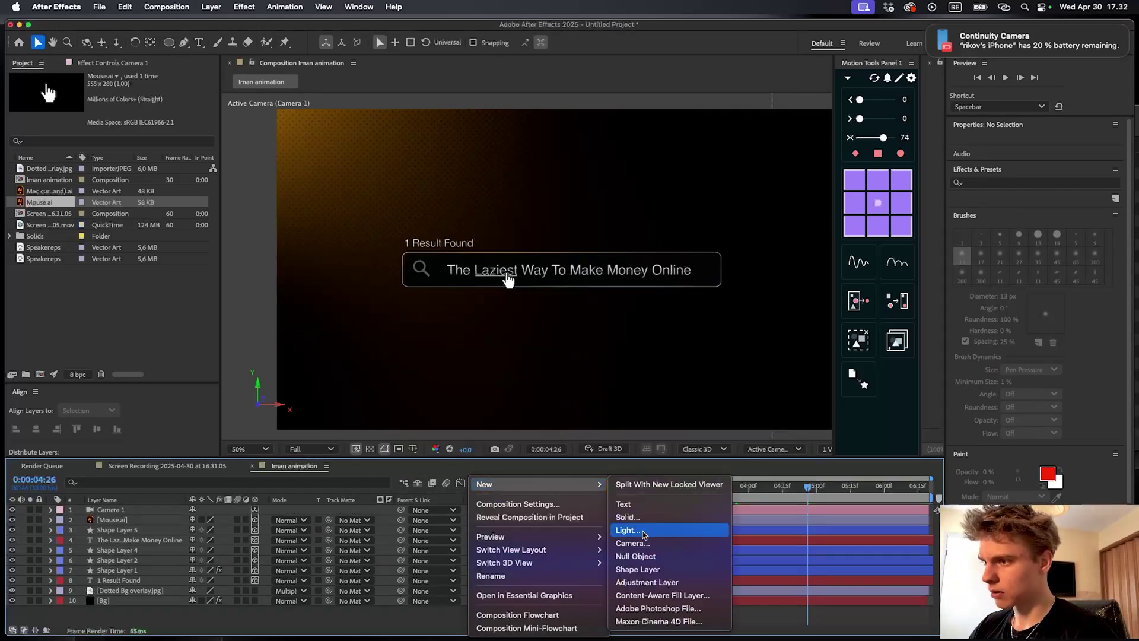
click(643, 556)
drag(401, 520, 124, 512)
click(255, 510)
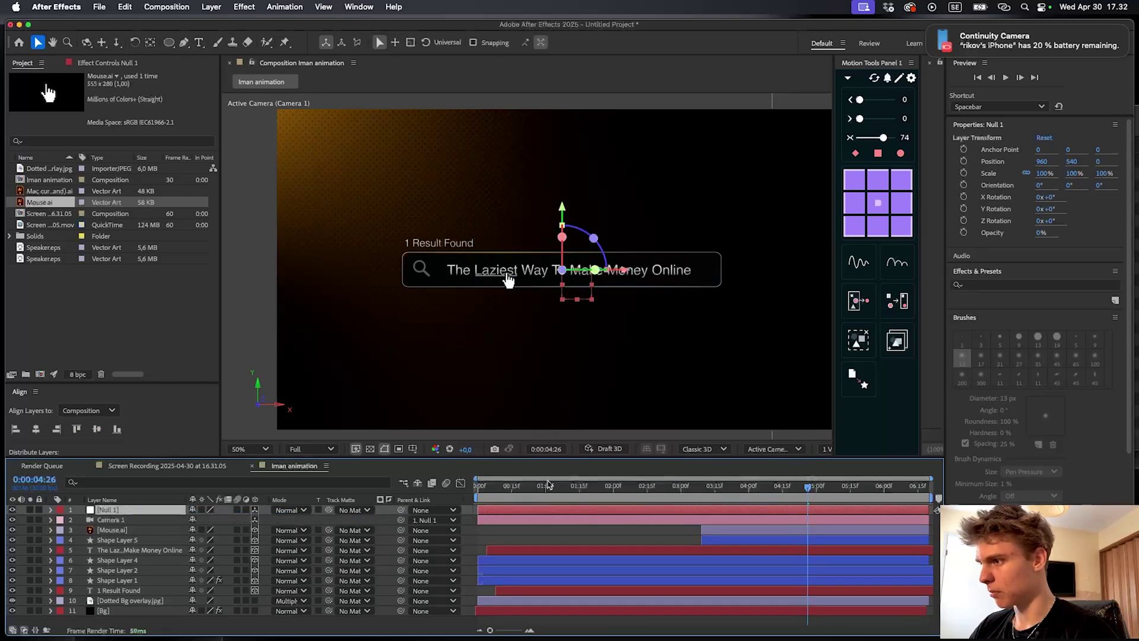
Keyframe Null 1's Position from 960, 540, 922 at 0:00 to 960, 540, 423 at 1:29 with eased keyframes
key(Home)
key(p)
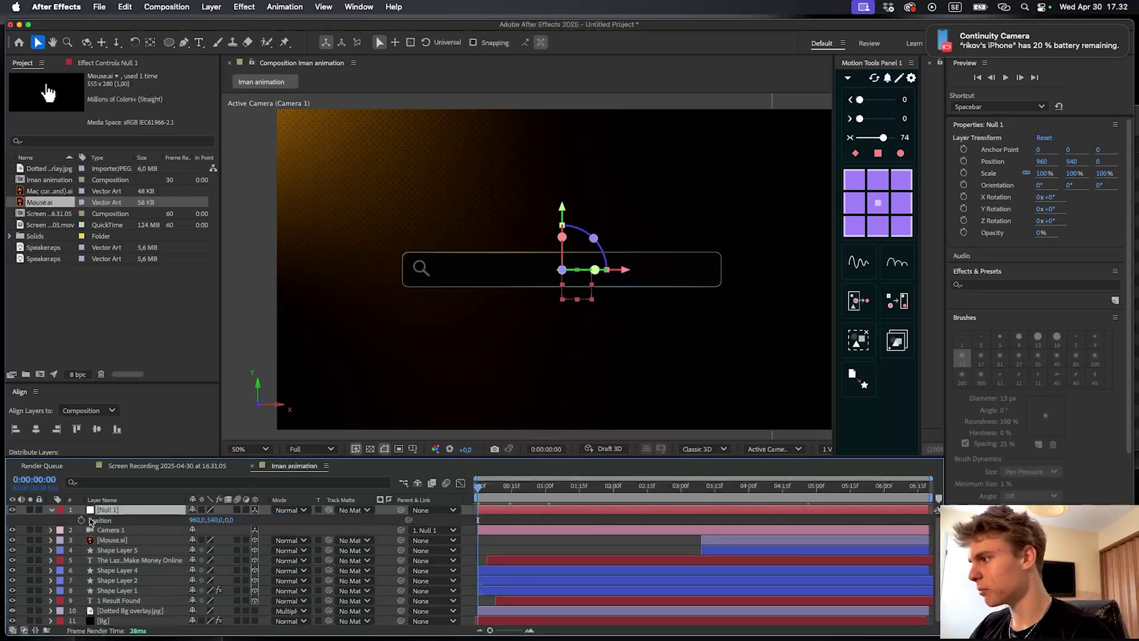
click(78, 523)
click(81, 520)
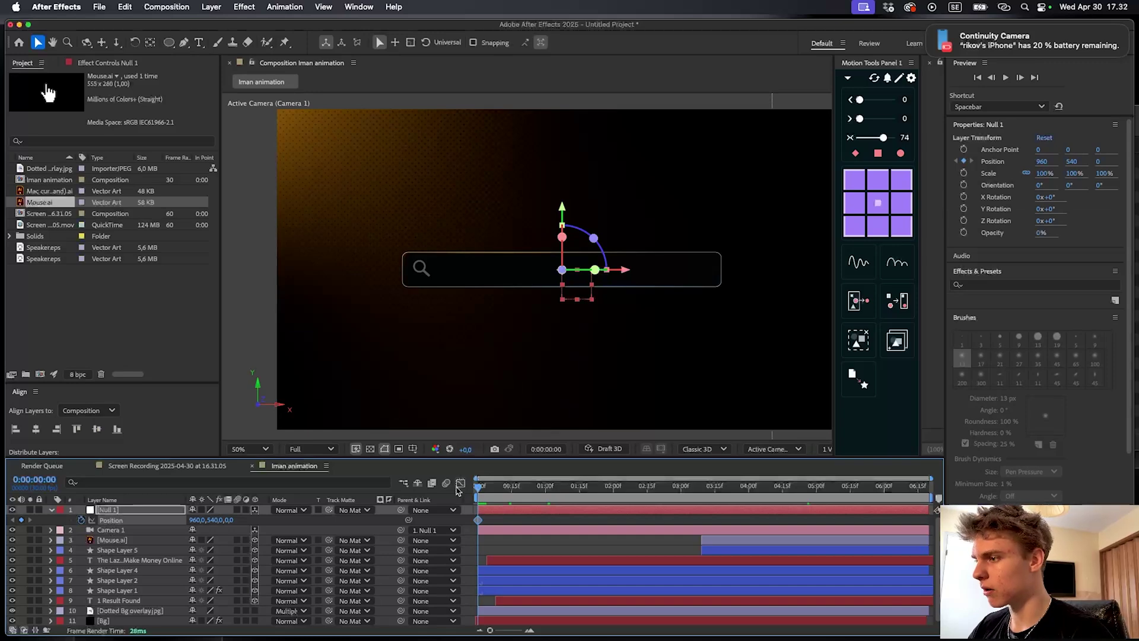
drag(229, 519, 761, 508)
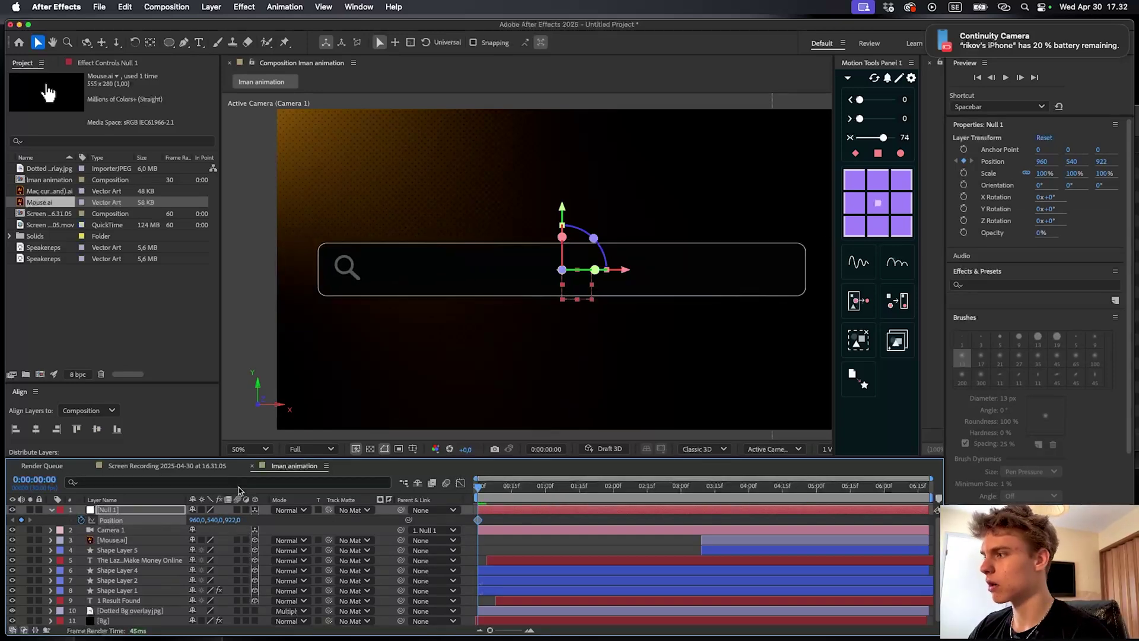
drag(501, 487, 610, 487)
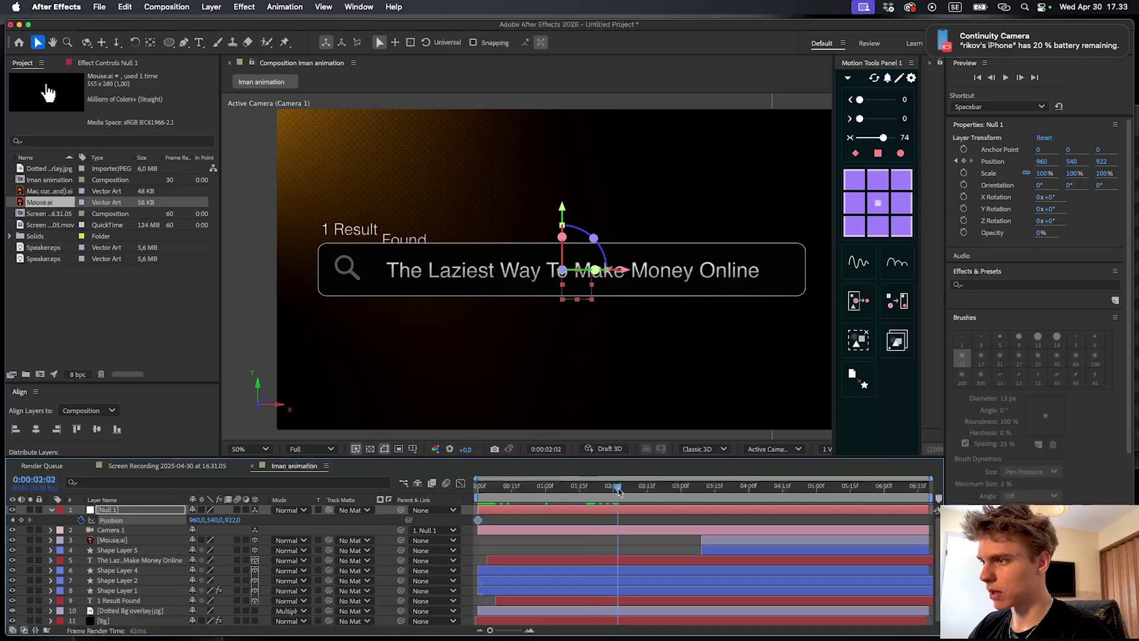
drag(232, 519, 3, 499)
drag(189, 520, 459, 522)
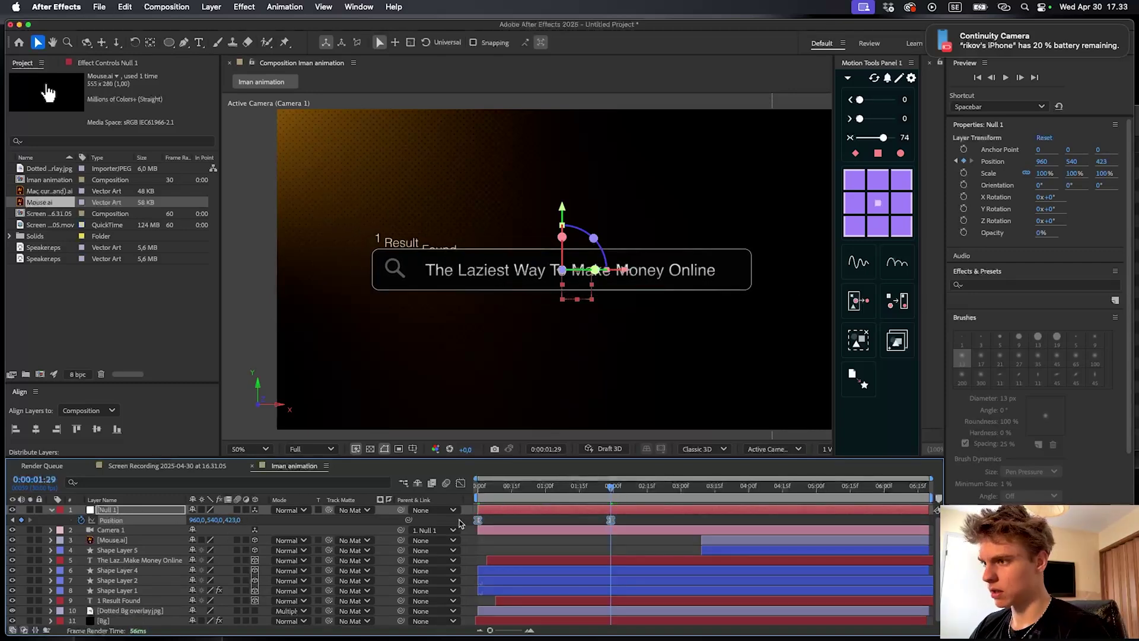
Shape the null's Position speed curve into an early peak with a long slow-down and play back the camera move
click(462, 483)
drag(642, 575, 472, 607)
drag(588, 595, 516, 596)
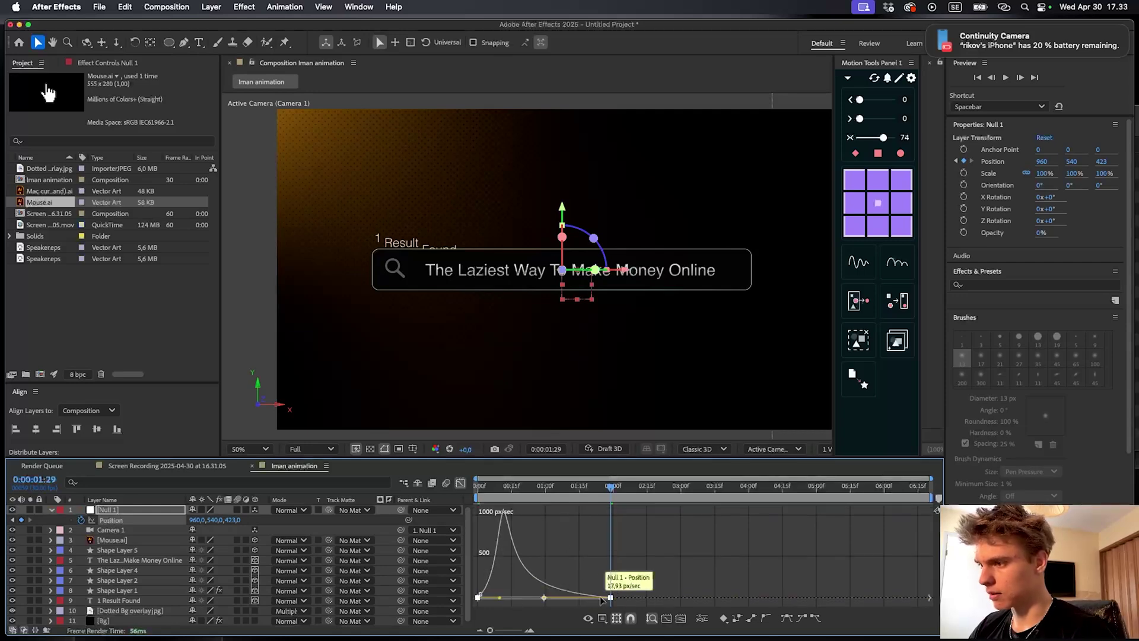
click(238, 465)
key(space)
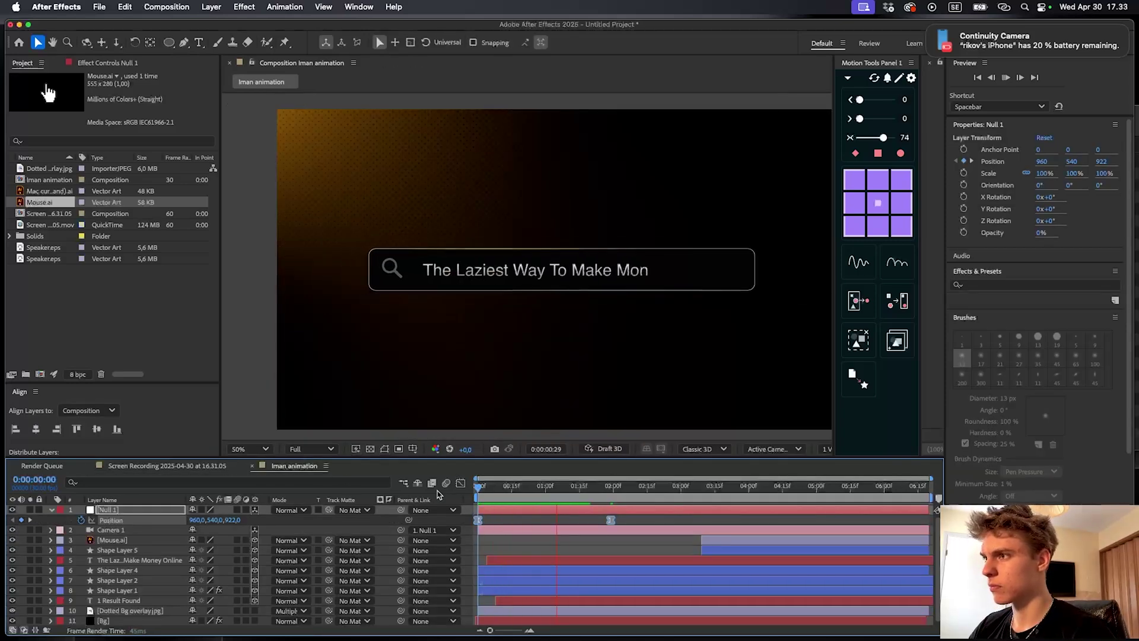
Move the null's second Position keyframe to about 2:20 and preview the camera move from the start
click(630, 518)
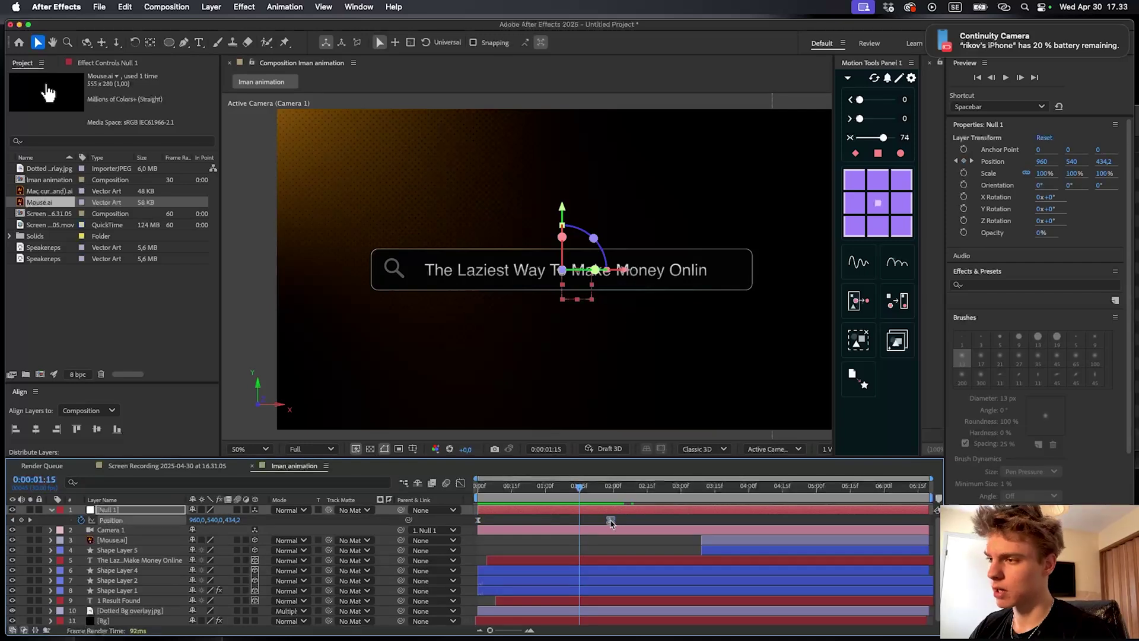
drag(611, 522, 660, 520)
key(Home)
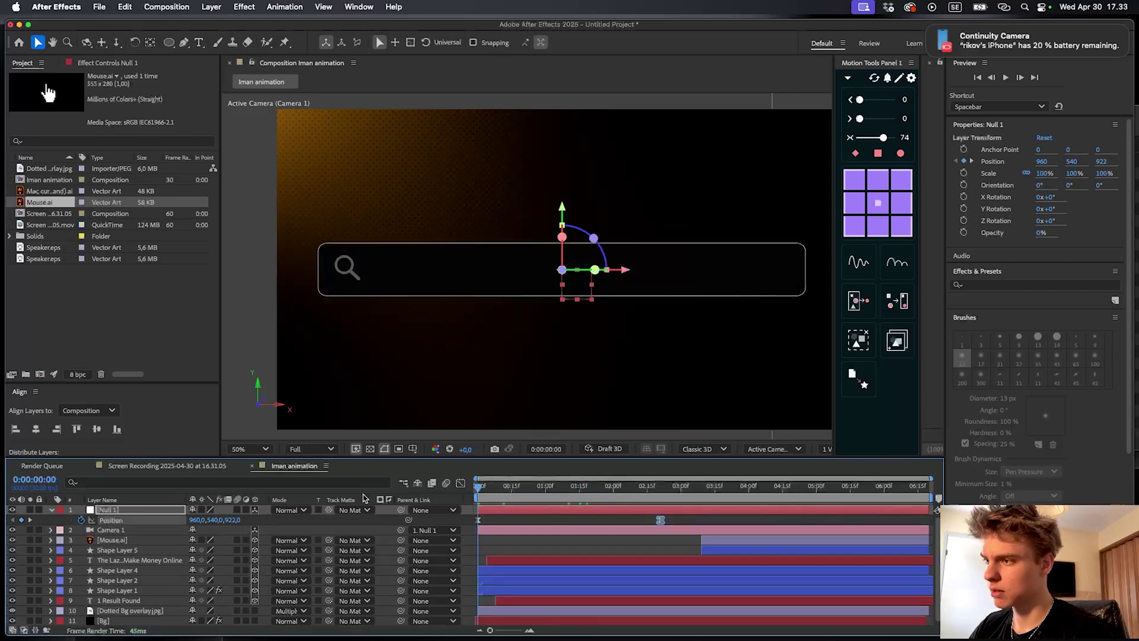
key(space)
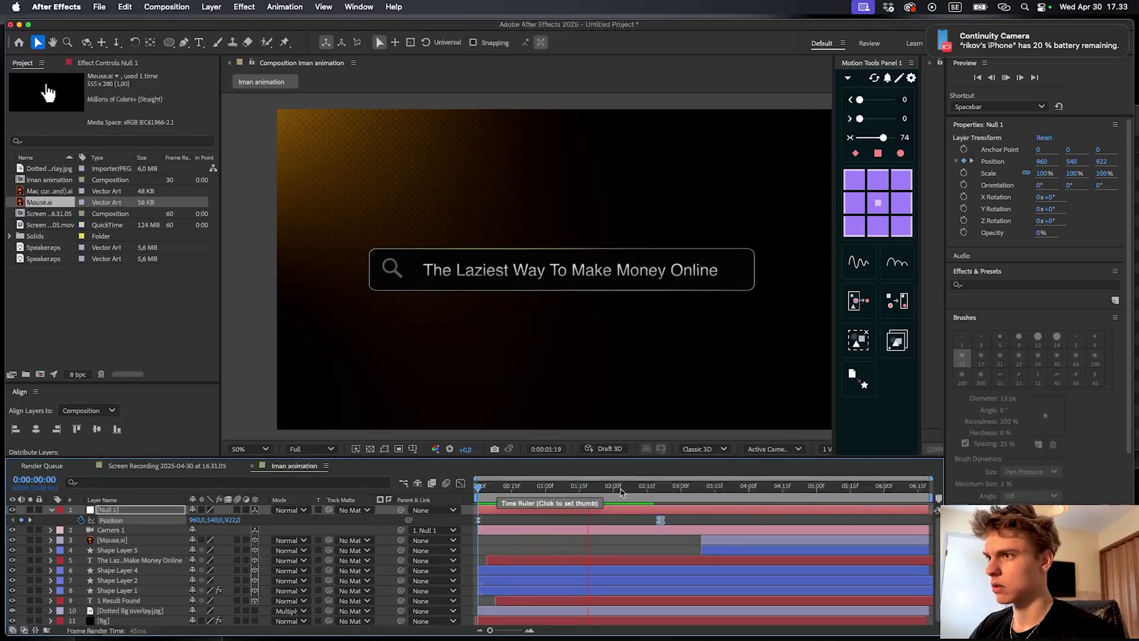
Add a hold Position keyframe on the null at 3:06 and an eased one at 4:17 set to 753, 540, 1097
click(704, 487)
click(708, 523)
drag(704, 487, 694, 487)
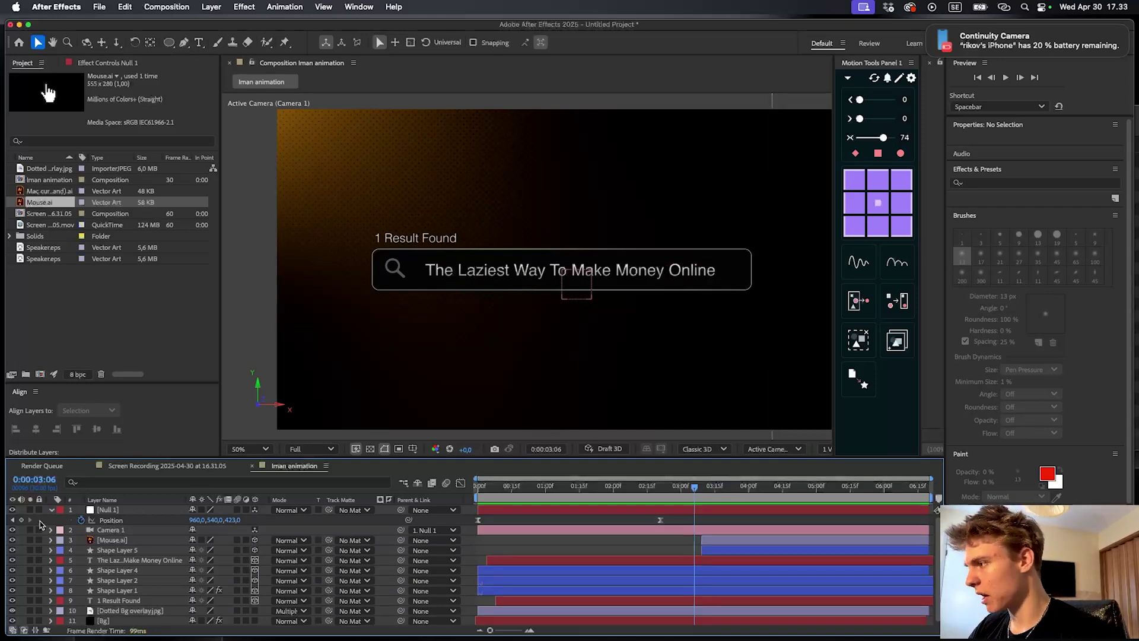
click(20, 519)
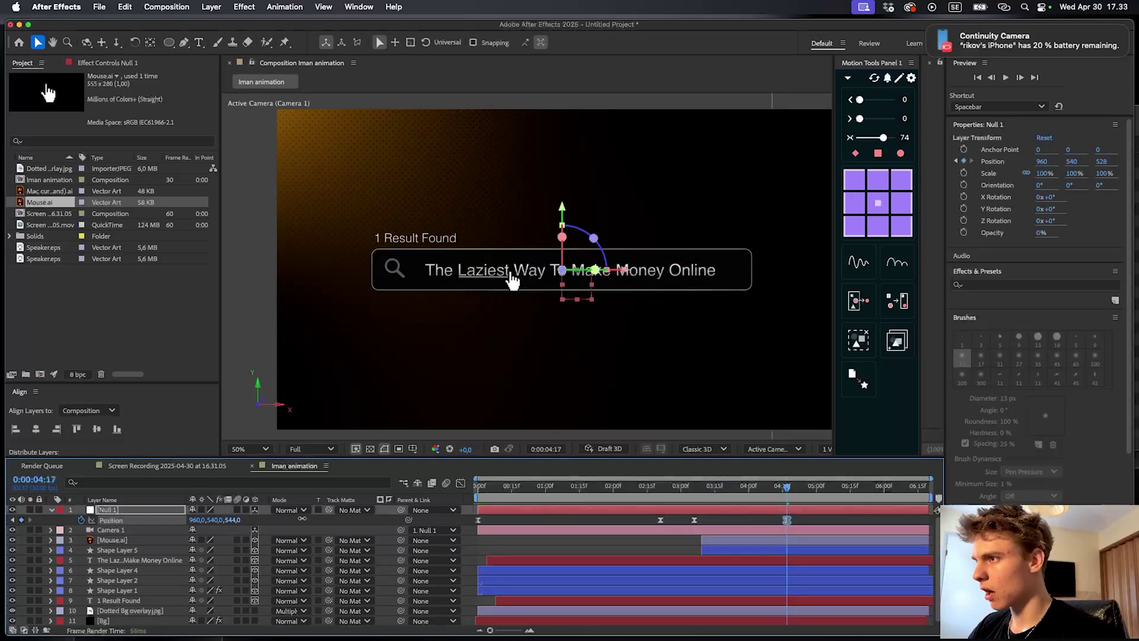
drag(228, 520, 79, 522)
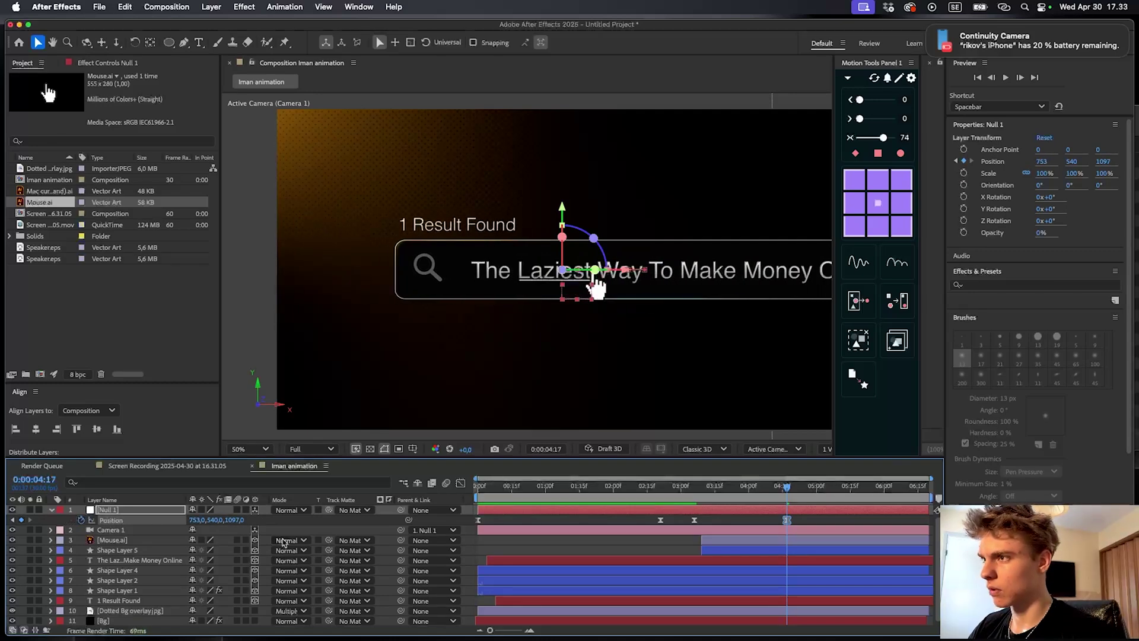
Refine the null's second move by adjusting its speed curve and ending it at 5:01 with X at 802, previewing the result
click(461, 483)
drag(843, 559, 716, 603)
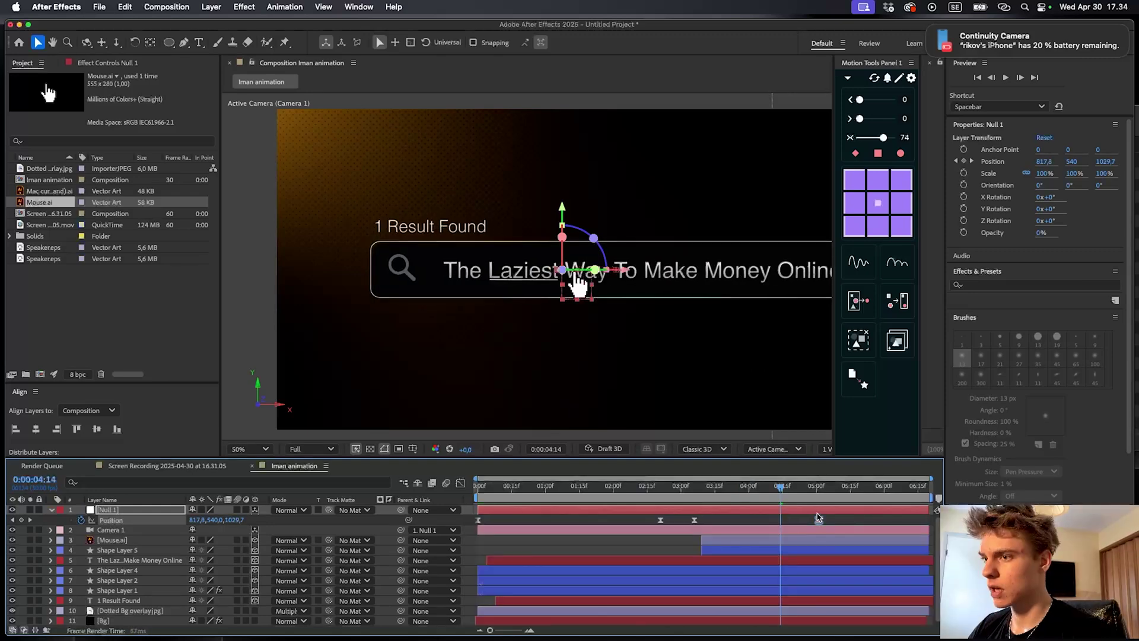
drag(780, 488, 692, 487)
key(space)
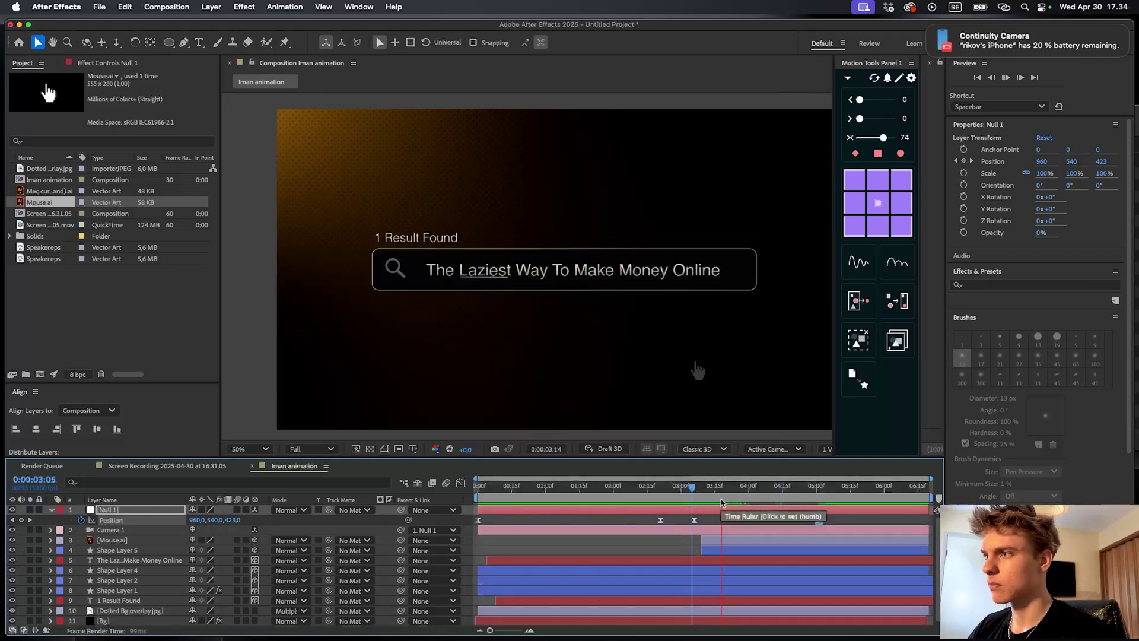
key(space)
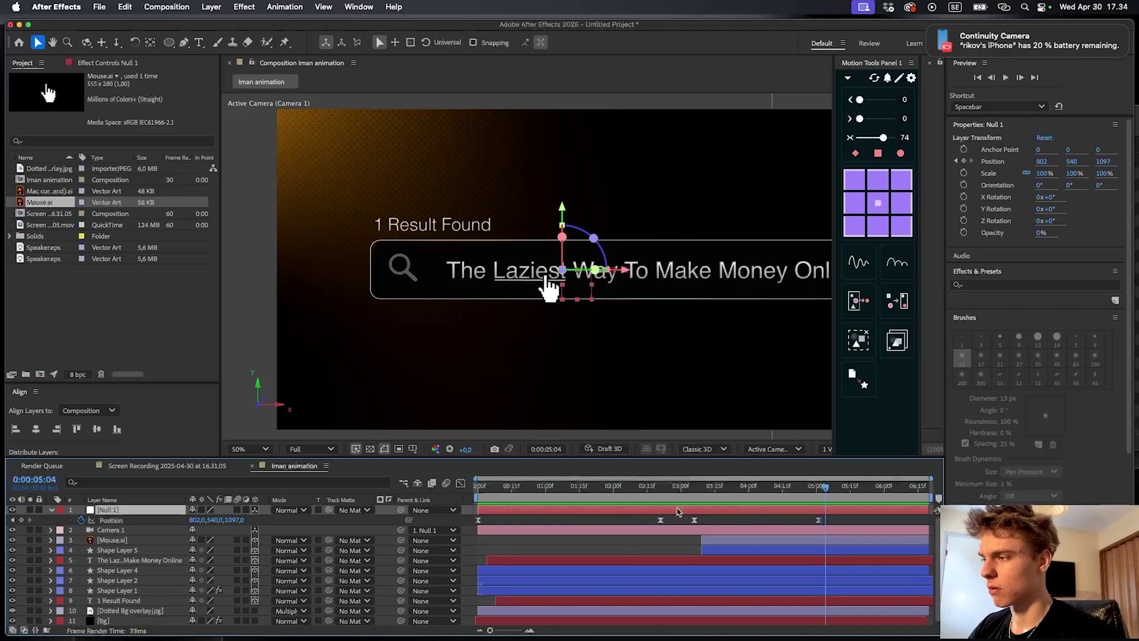
Draw a rounded rectangle about 586 by 184 px above the search bar at 5:01 as a new shape layer
click(815, 495)
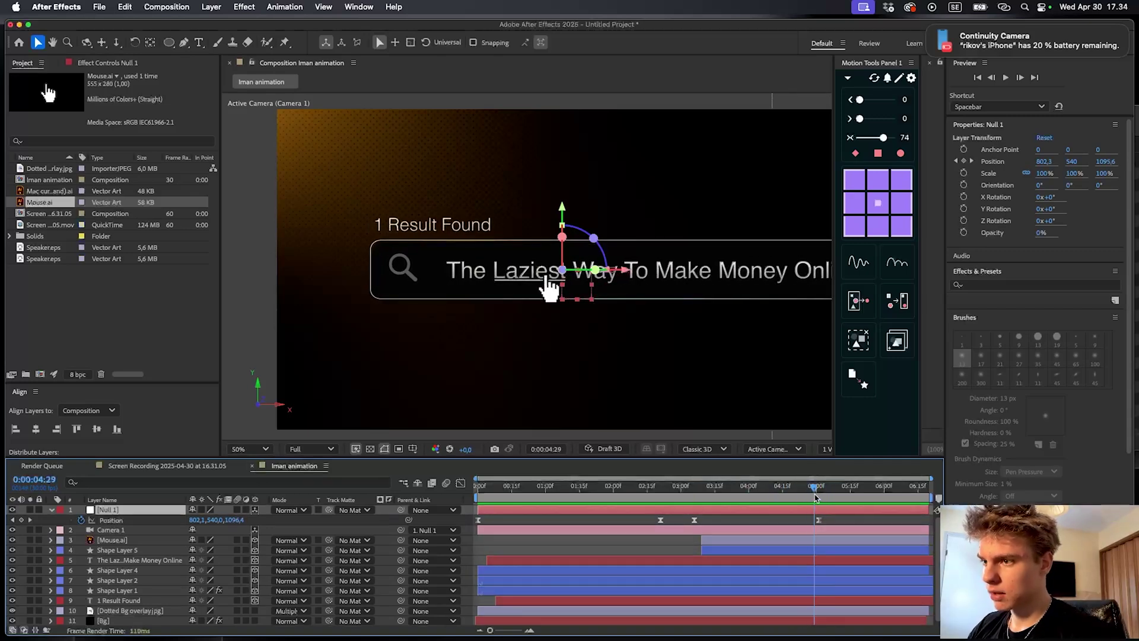
key(super+shift+a)
click(818, 494)
key(q)
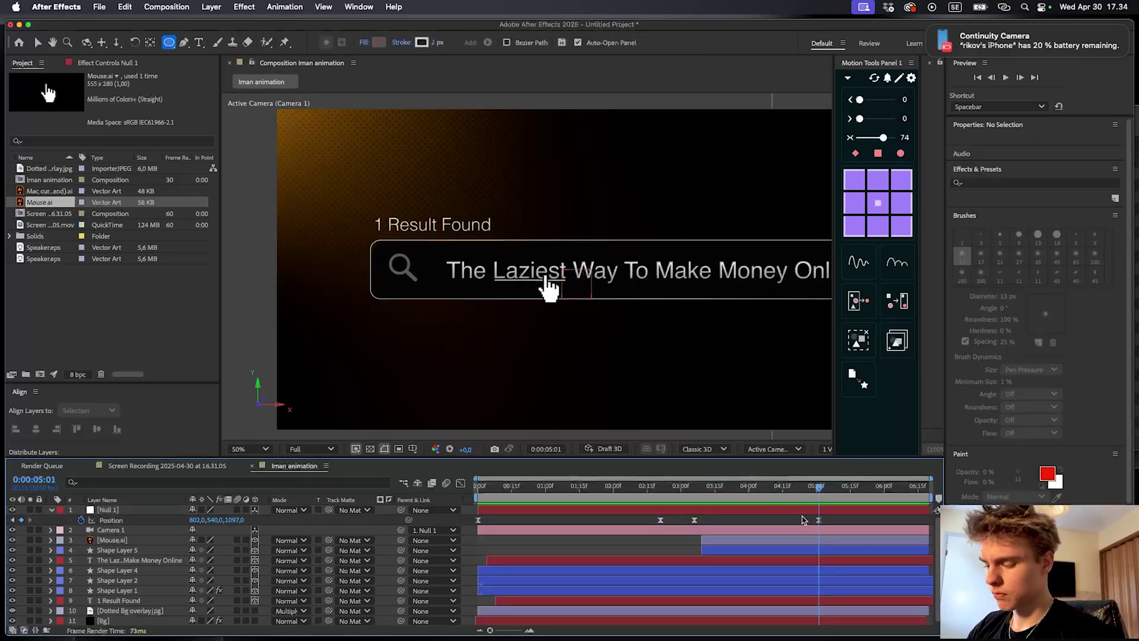
key(u)
click(169, 43)
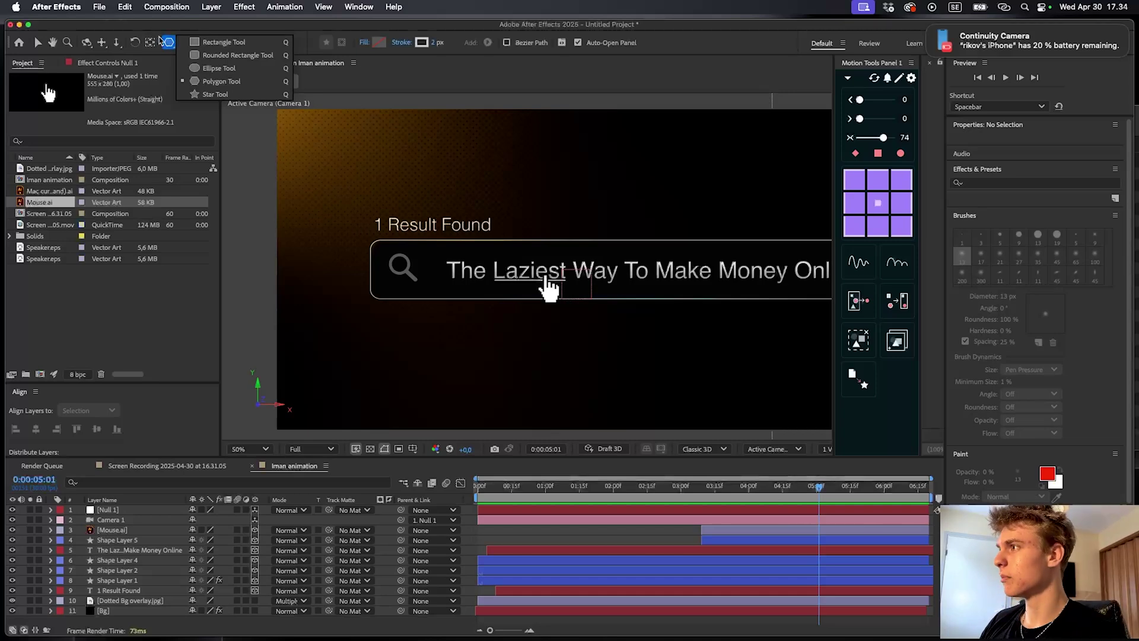
click(248, 56)
drag(448, 164, 621, 218)
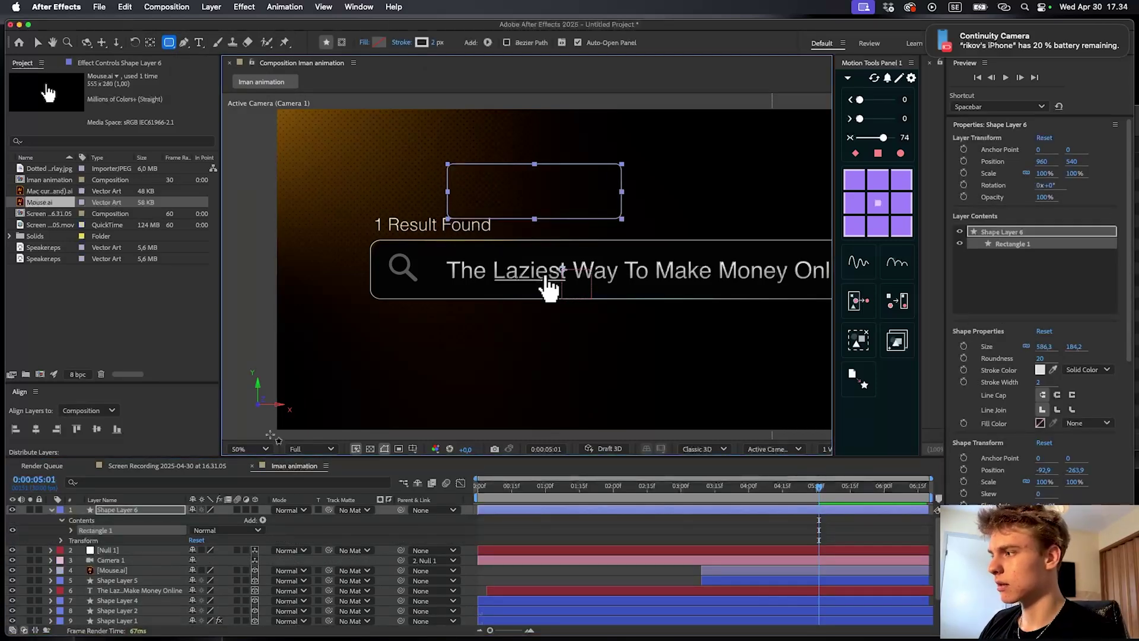
Give the rounded rectangle a solid #101010 fill and a 1 px #F8F8F8 stroke
alt+click(380, 45)
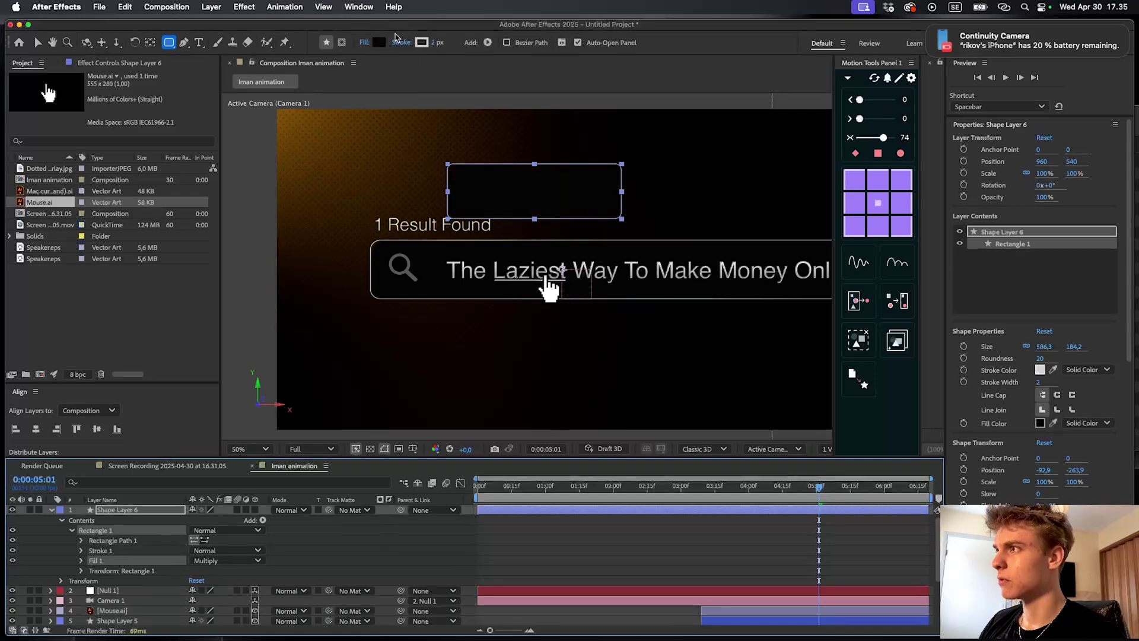
click(422, 43)
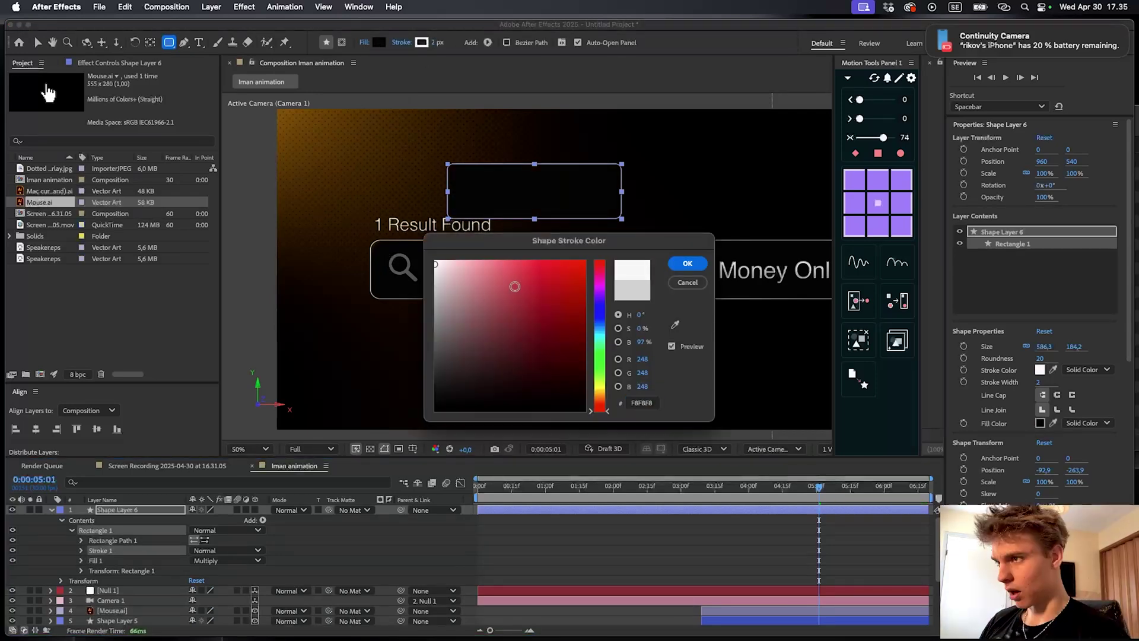
click(687, 264)
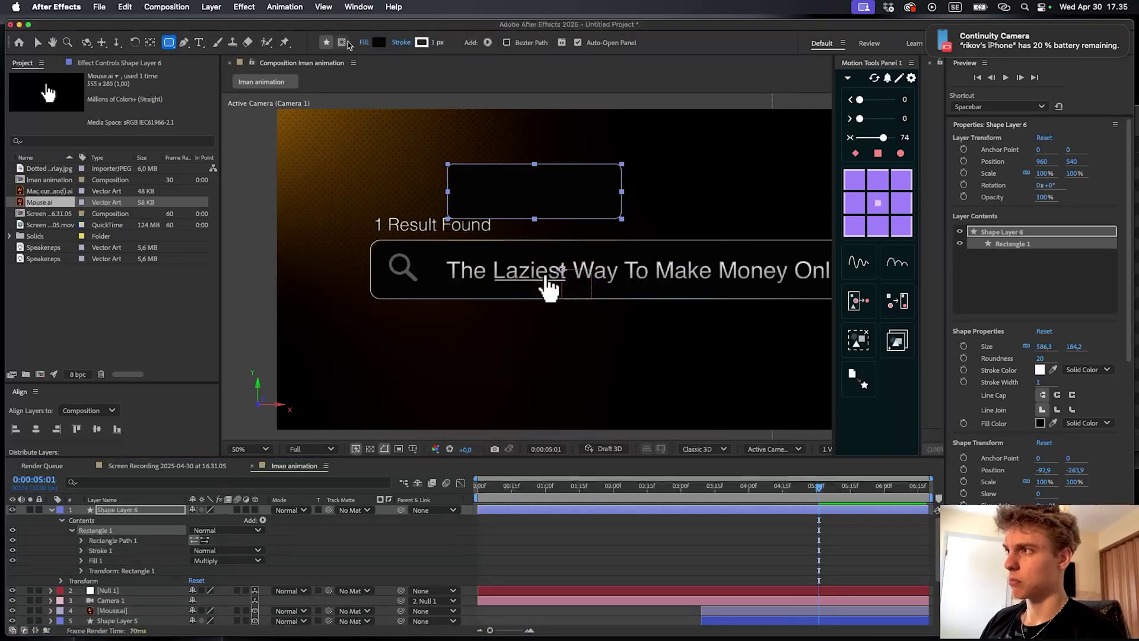
click(379, 42)
drag(436, 400, 426, 402)
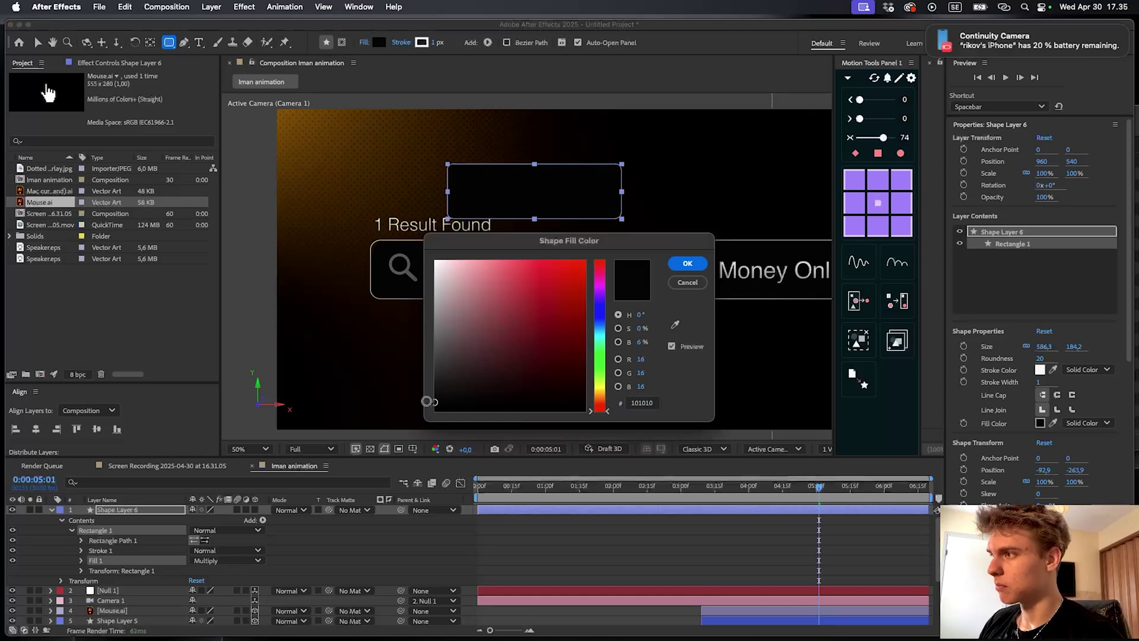
click(687, 263)
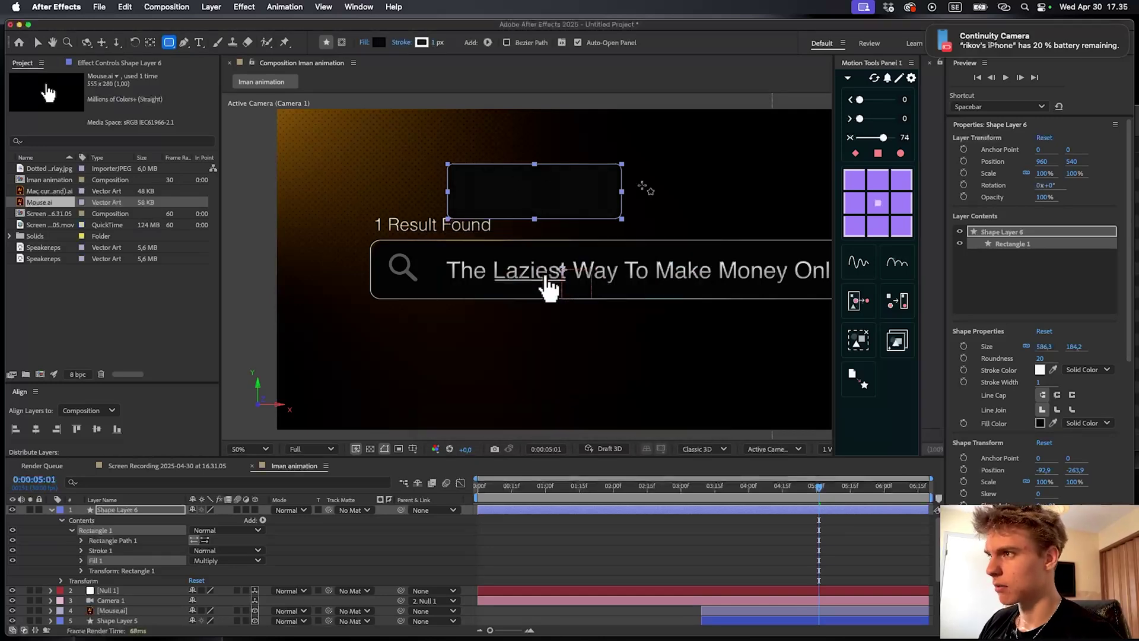
Set the rounded rectangle layer's Opacity to 95%
key(t)
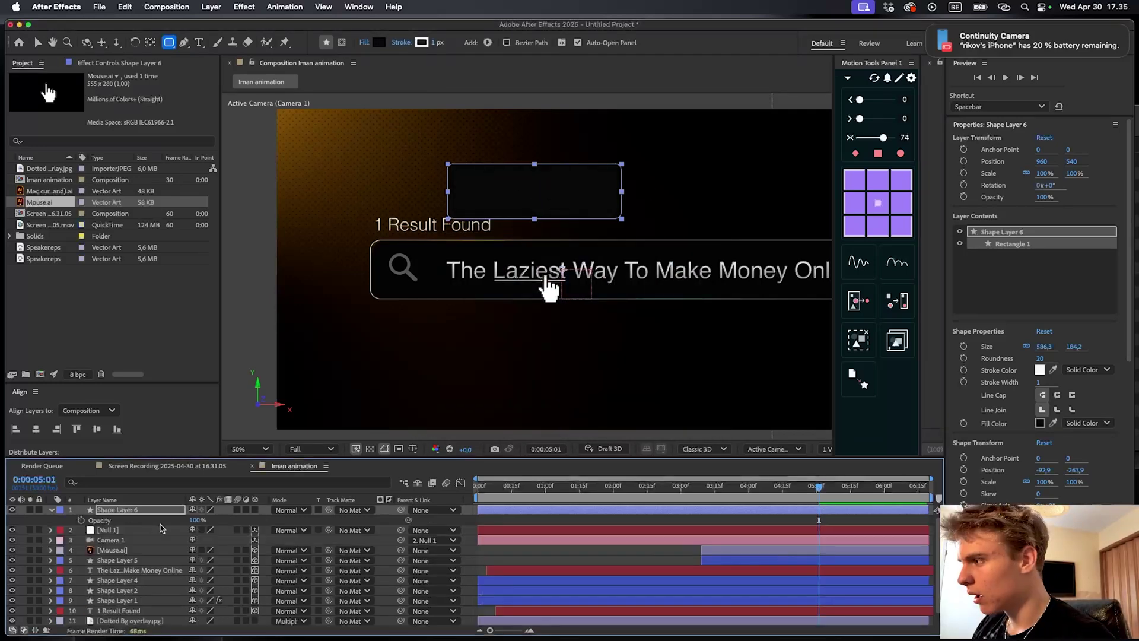
drag(194, 520, 189, 520)
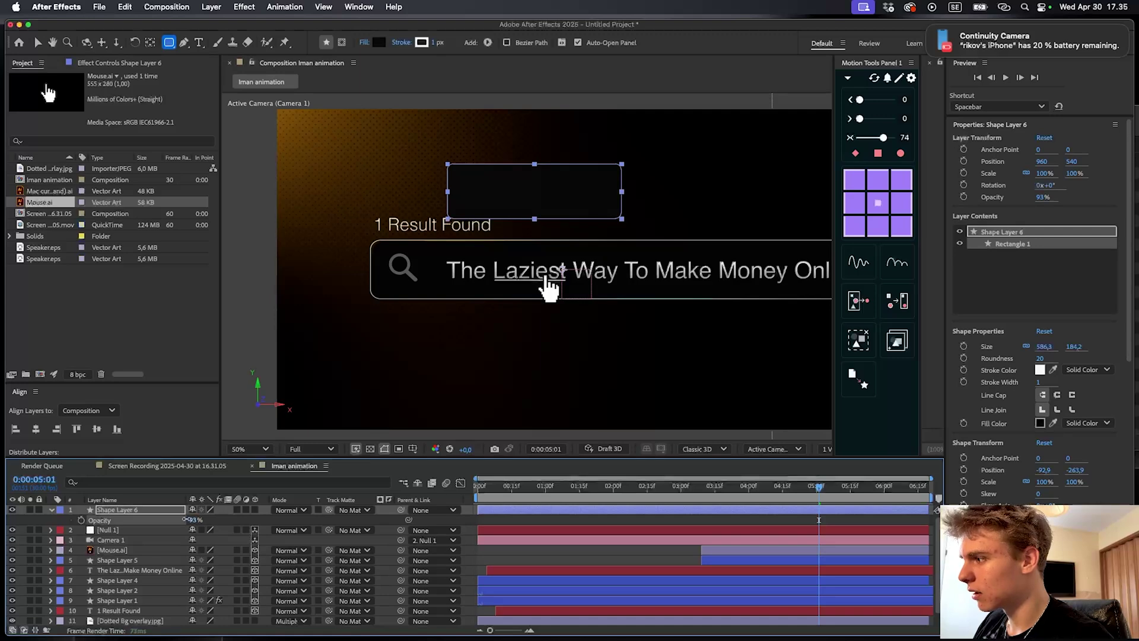
click(190, 520)
text(95)
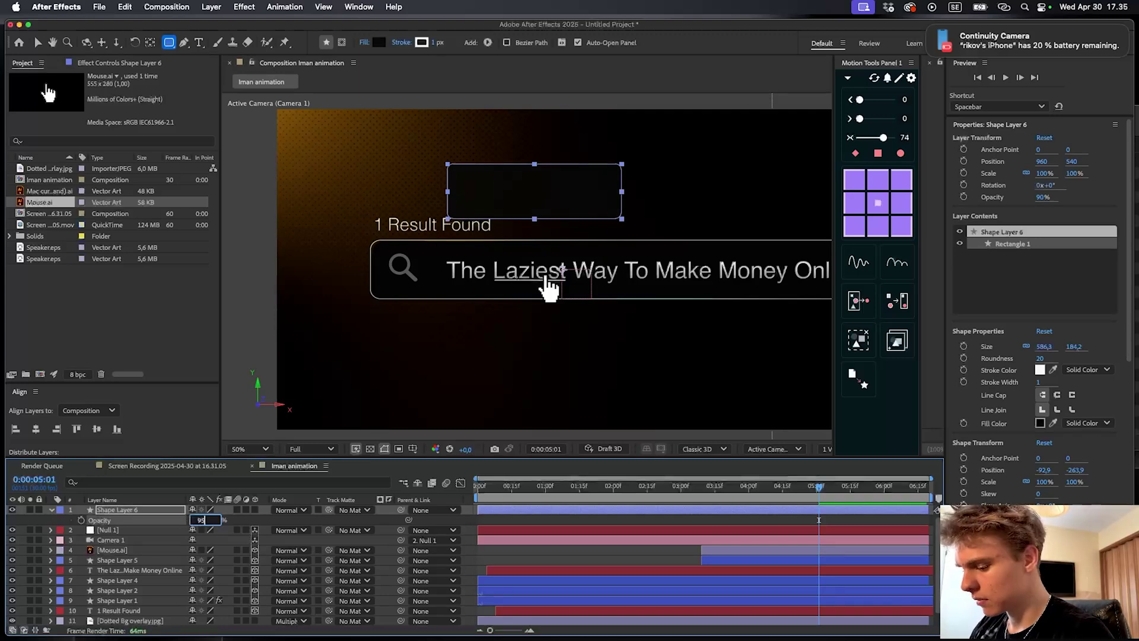
Place the rounded rectangle layer below Camera 1, trim its start to 4:09 and play back the section
drag(802, 486, 769, 487)
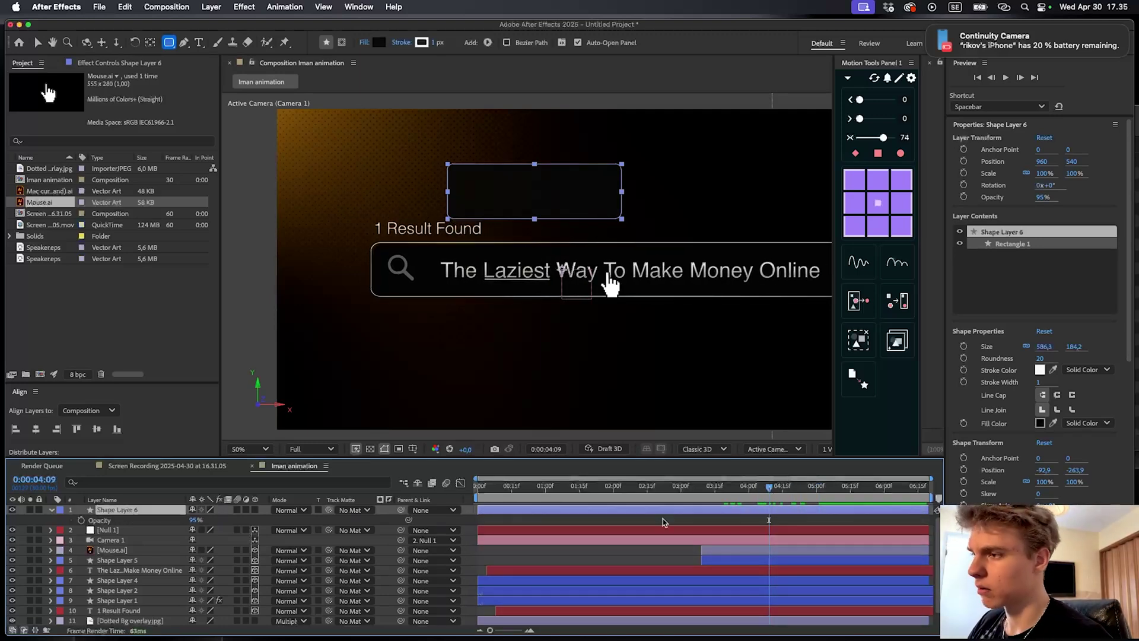
drag(152, 510, 153, 544)
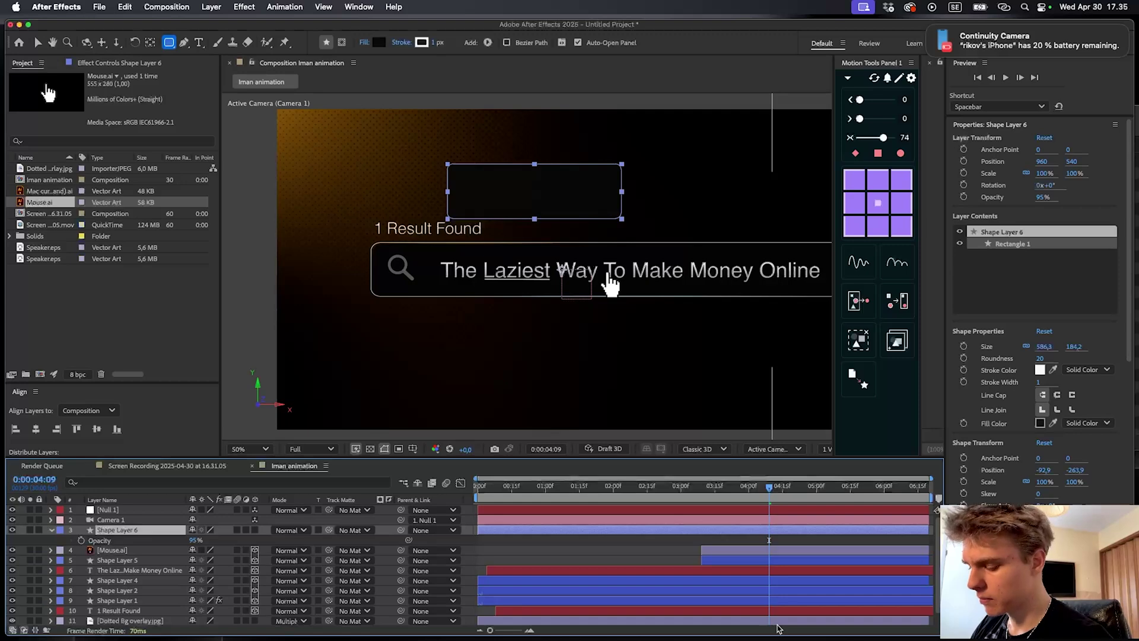
key(alt+bracketleft)
key(space)
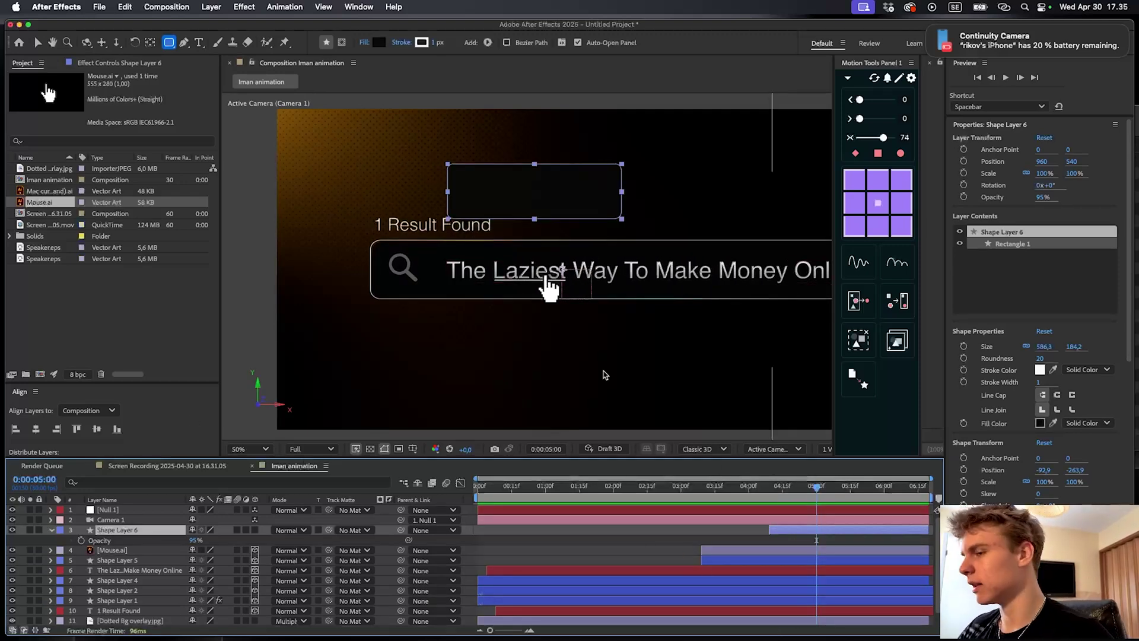
Add Speaker.eps to the composition directly above the rounded rectangle layer, starting at about 4:15
key(v)
click(809, 544)
drag(37, 249, 783, 525)
scroll(678, 372, down, 2)
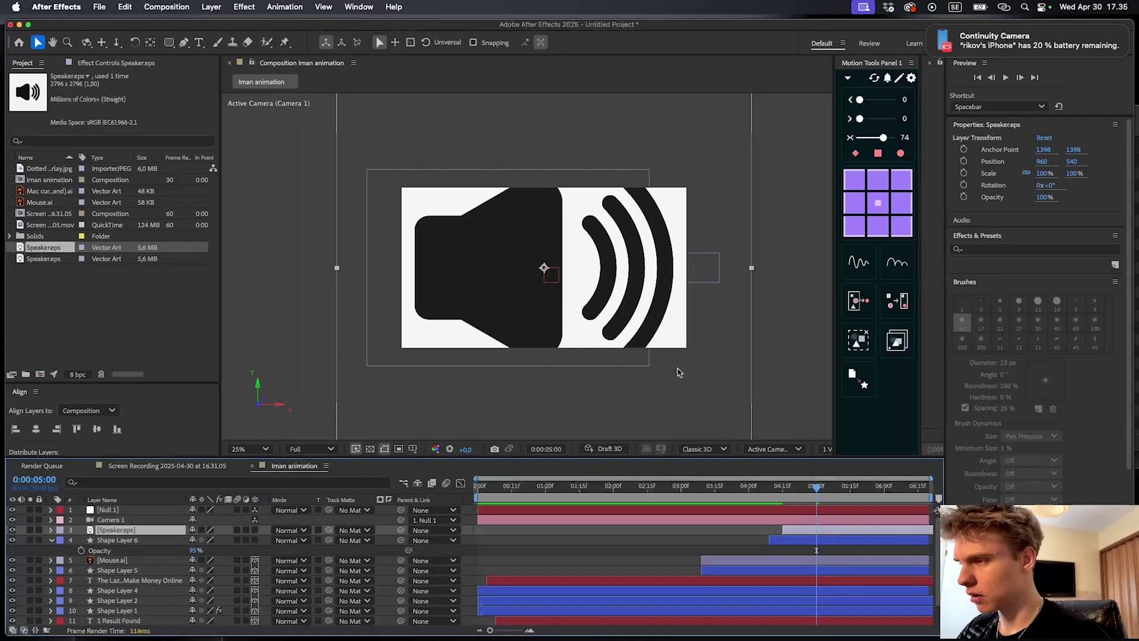
Scale the Speaker.eps layer down to 33%
key(s)
scroll(608, 293, up, 2)
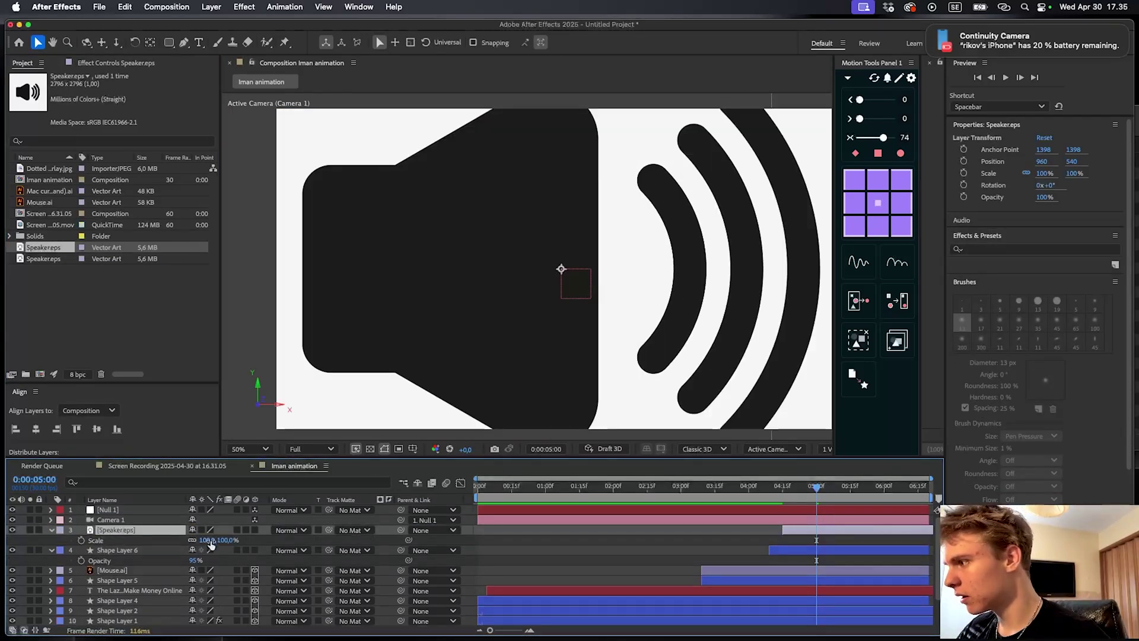
drag(211, 544, 171, 541)
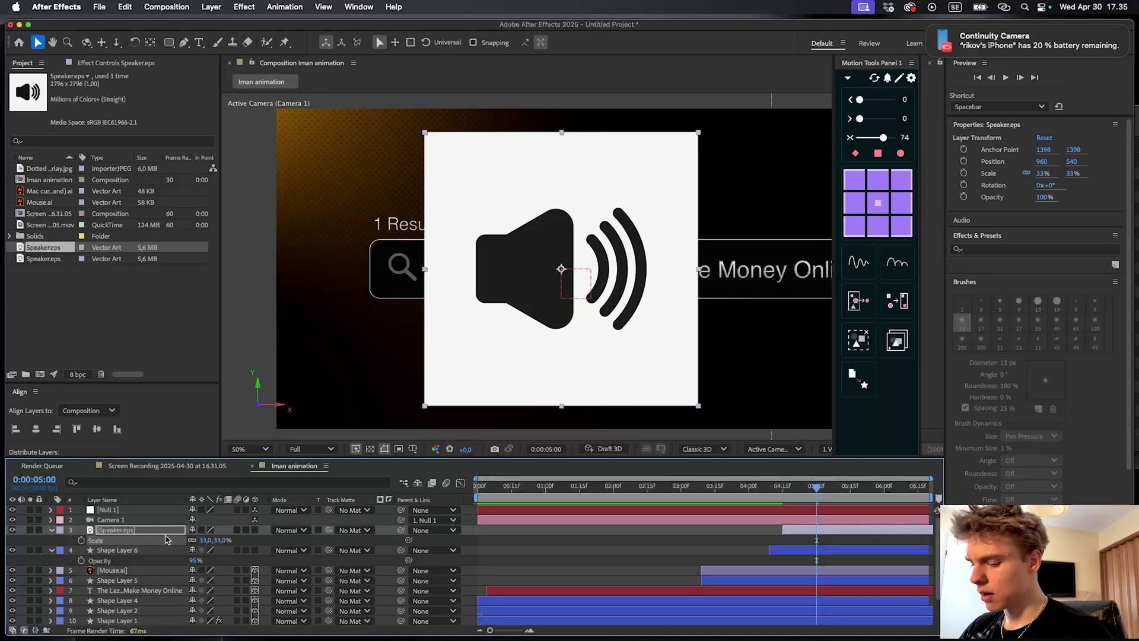
key(ctrl+space)
key(Escape)
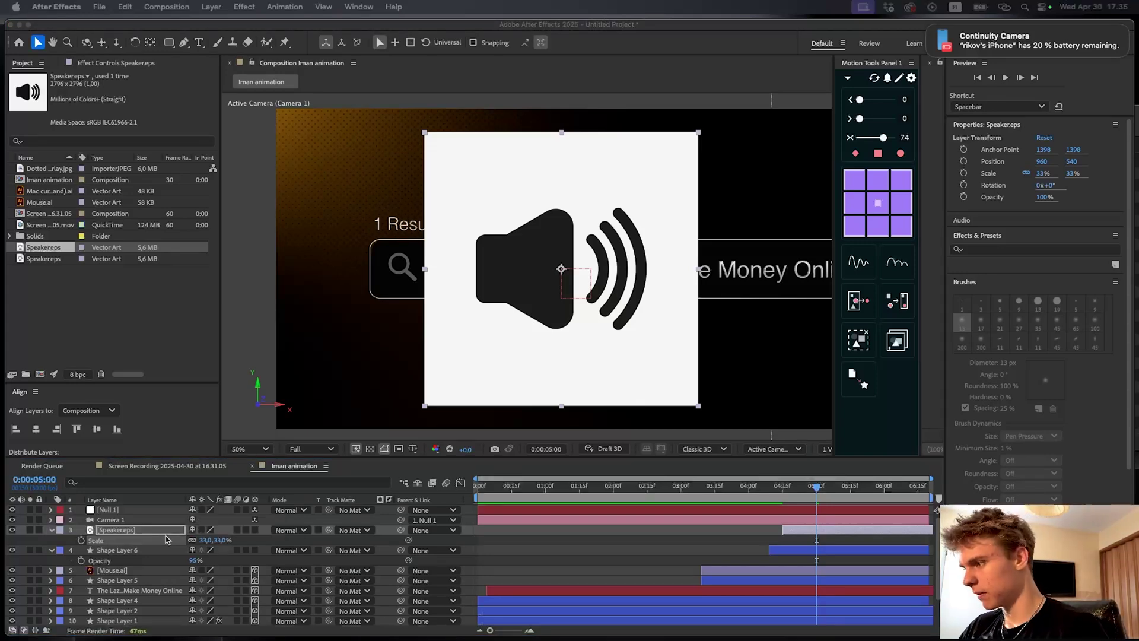
Apply the Color Key effect to Speaker.eps and sample its white background as the key color
key(Return)
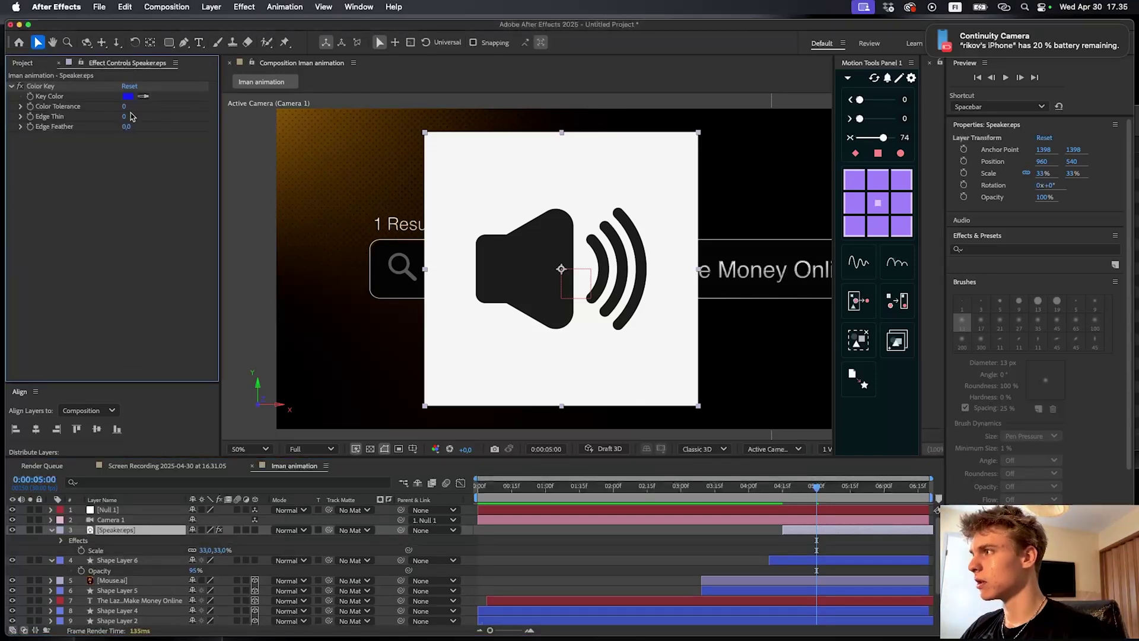
click(469, 151)
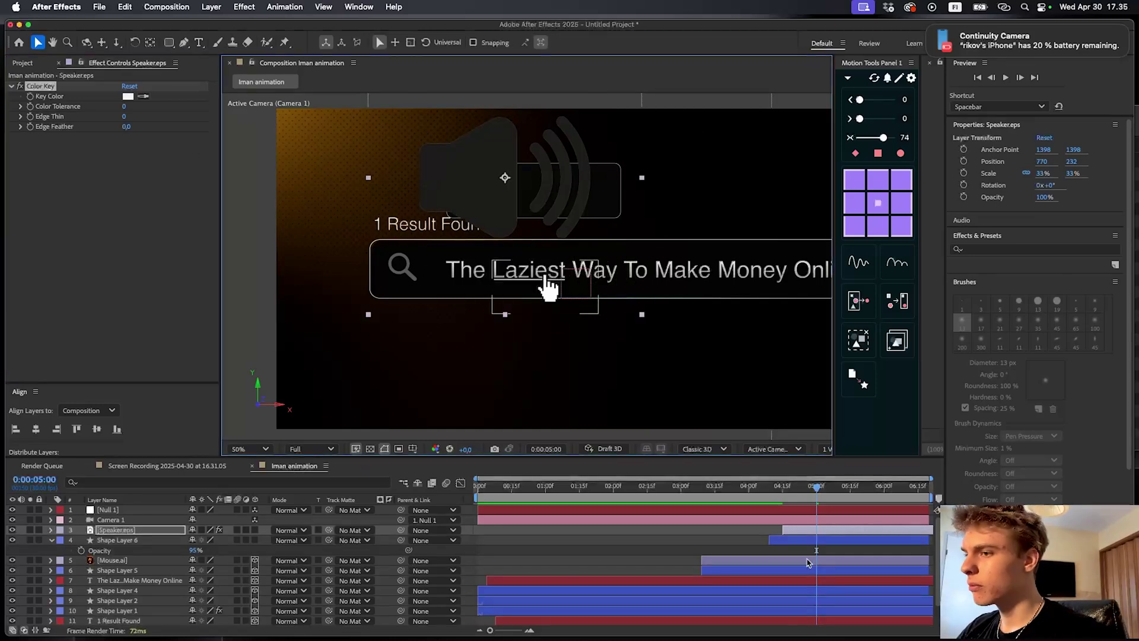
Scale the Speaker.eps layer down to 6% and position the icon inside the left end of the rounded rectangle
key(s)
drag(217, 544, 207, 544)
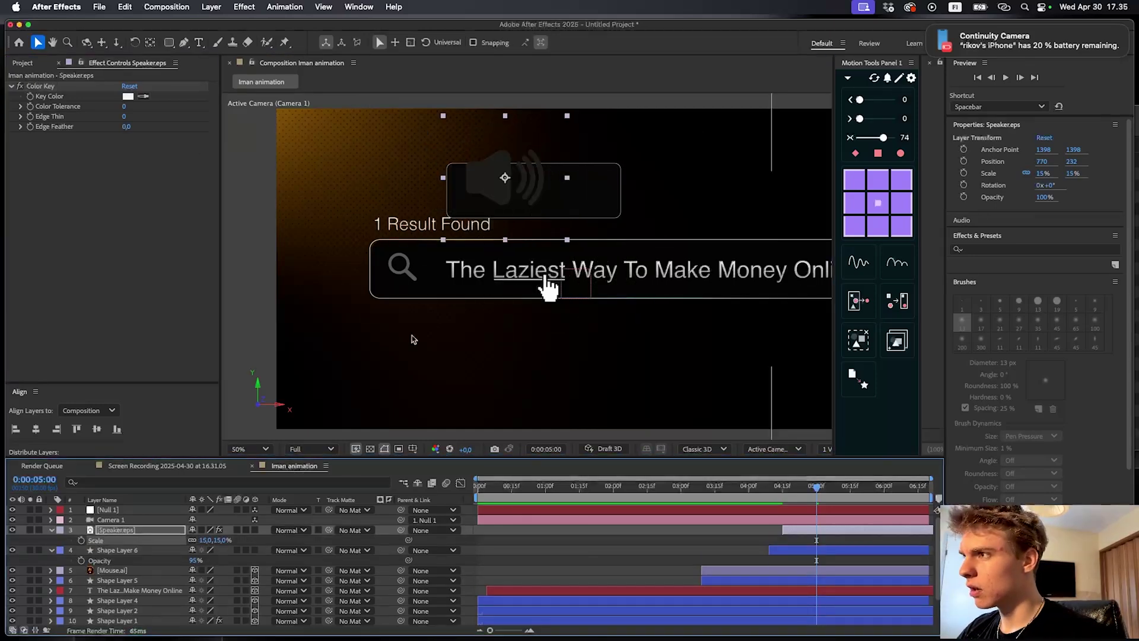
scroll(411, 338, up, 1)
drag(501, 246, 574, 363)
drag(564, 247, 525, 271)
drag(210, 541, 223, 543)
drag(218, 541, 213, 540)
drag(539, 235, 508, 237)
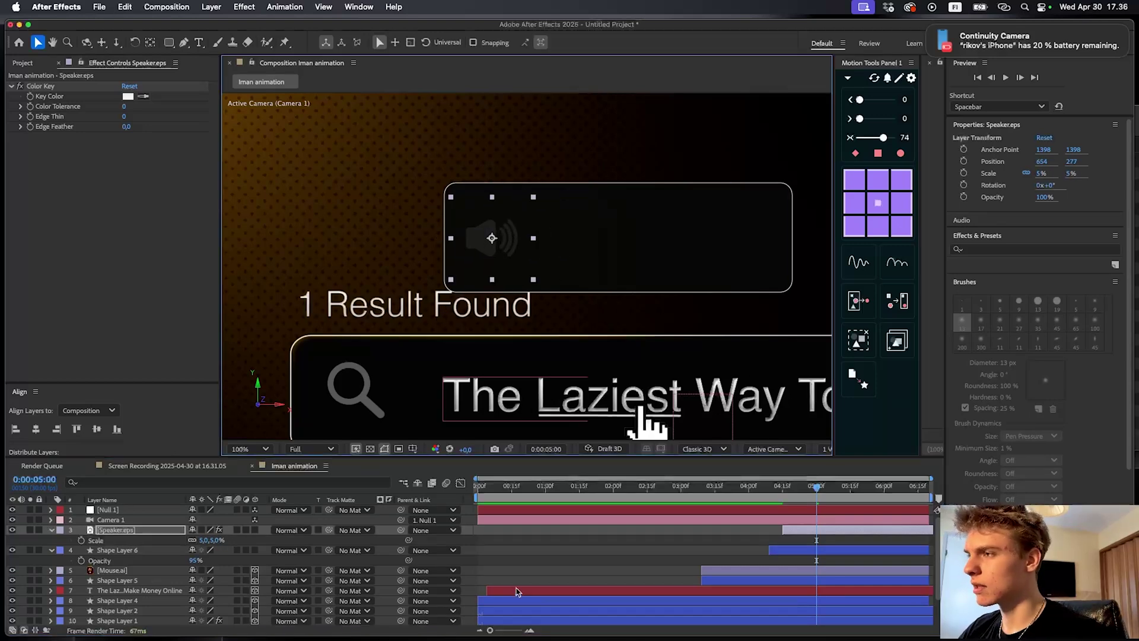
Duplicate the "The Laziest Way To Make Money Online" text layer and place the copy directly below Camera 1
click(742, 601)
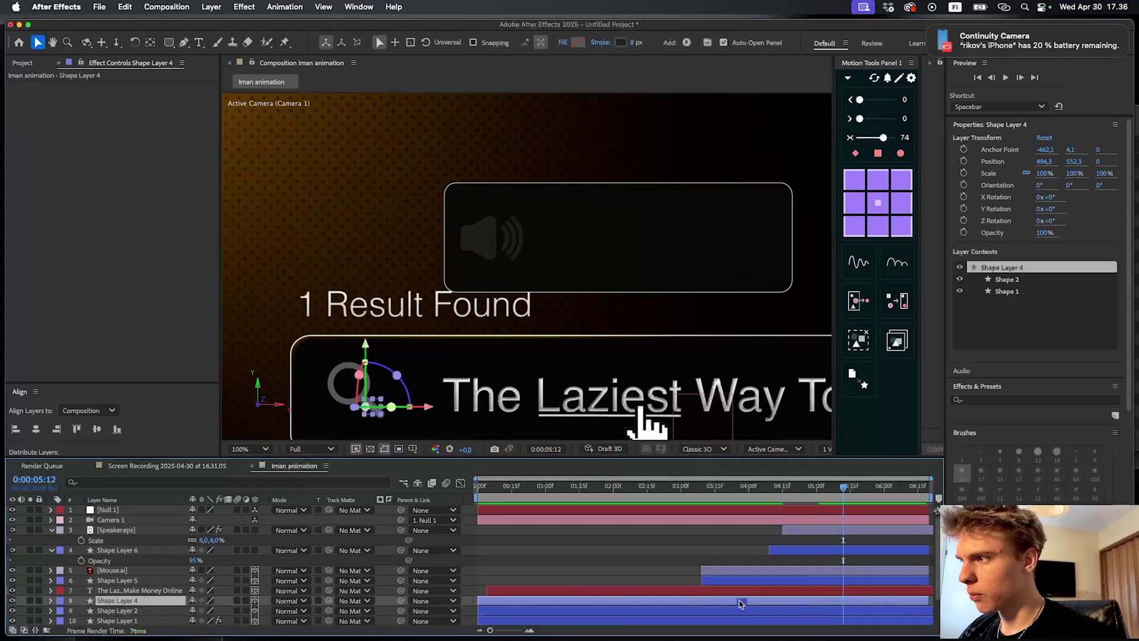
scroll(726, 580, down, 1)
click(725, 580)
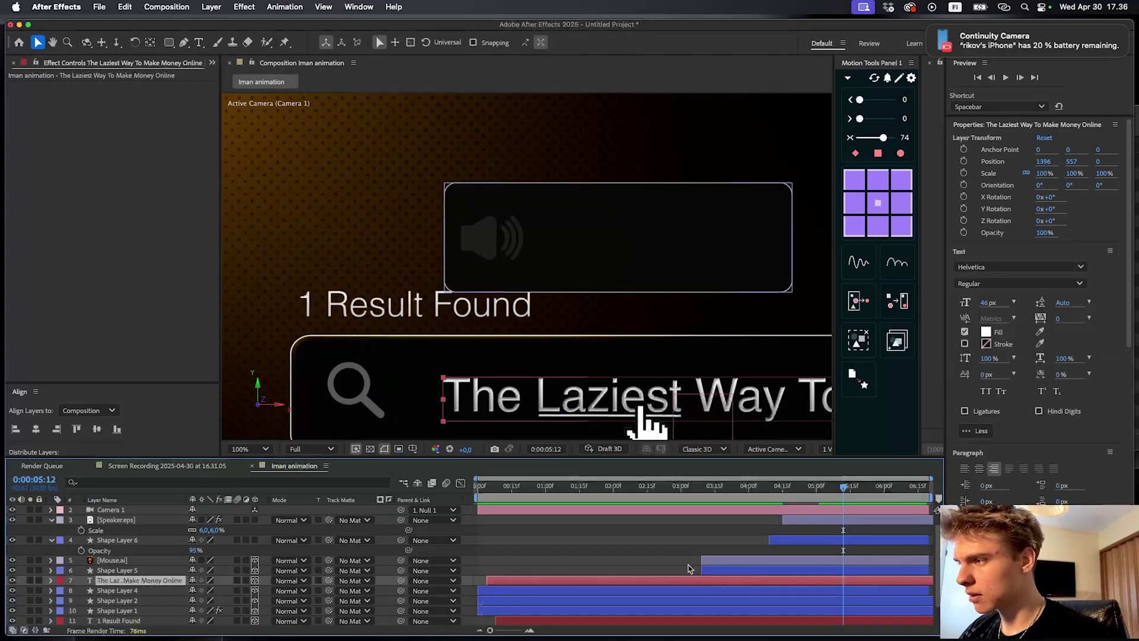
key(super+d)
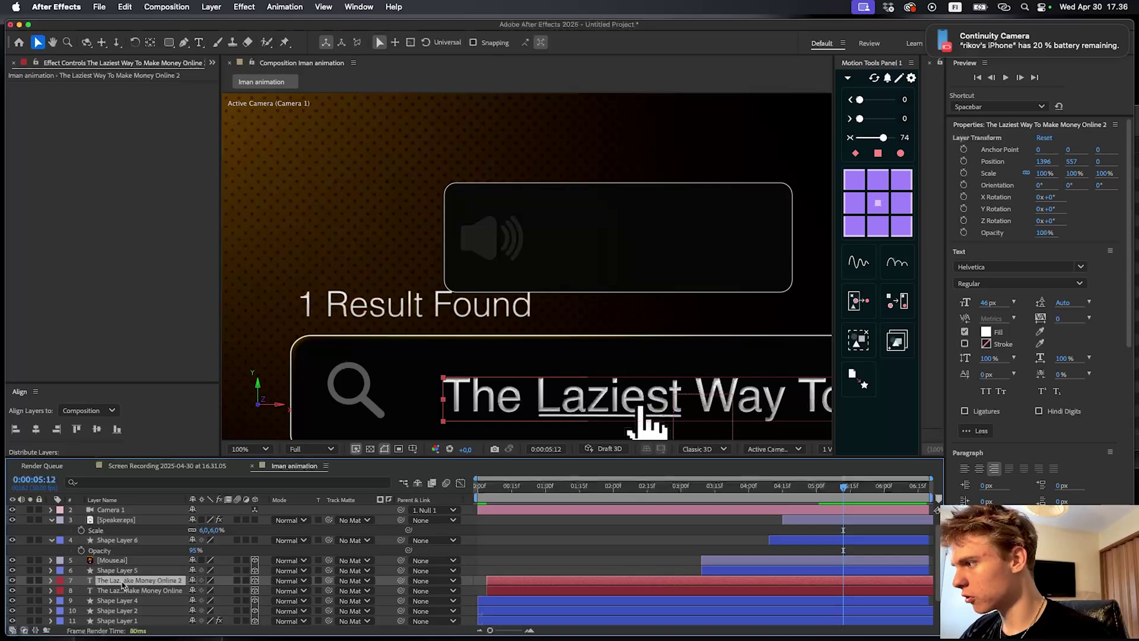
scroll(121, 581, up, 1)
drag(122, 591, 141, 530)
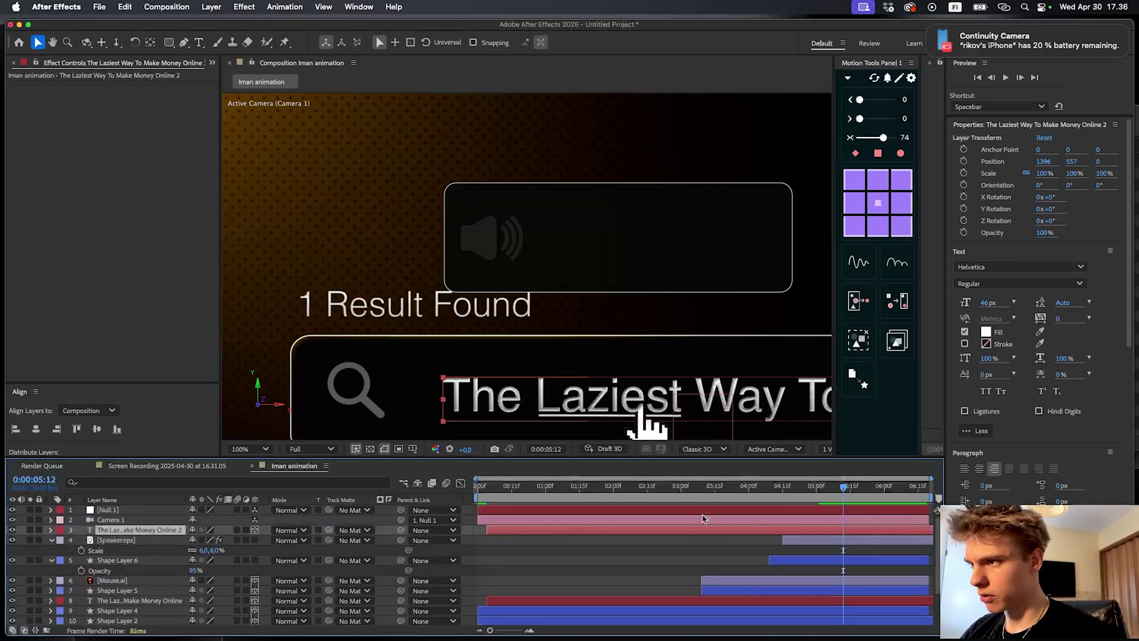
Move the duplicated title up onto the rounded rectangle and replace its text with "Lazy = Smart"
drag(626, 402, 627, 229)
double_click(627, 233)
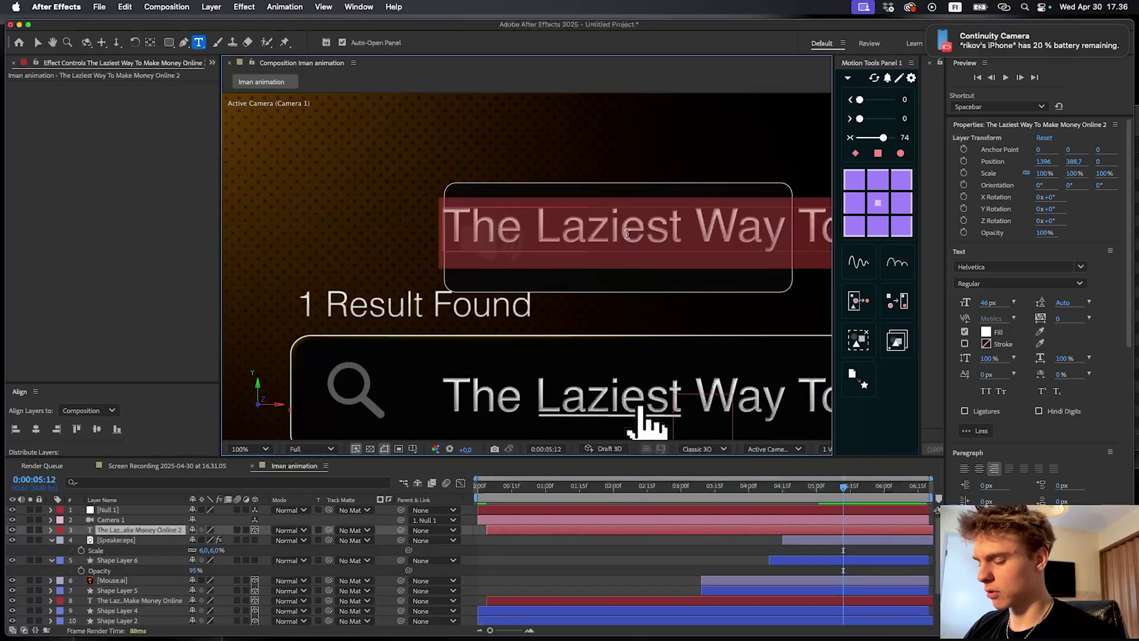
text(Lazy)
scroll(629, 237, down, 2)
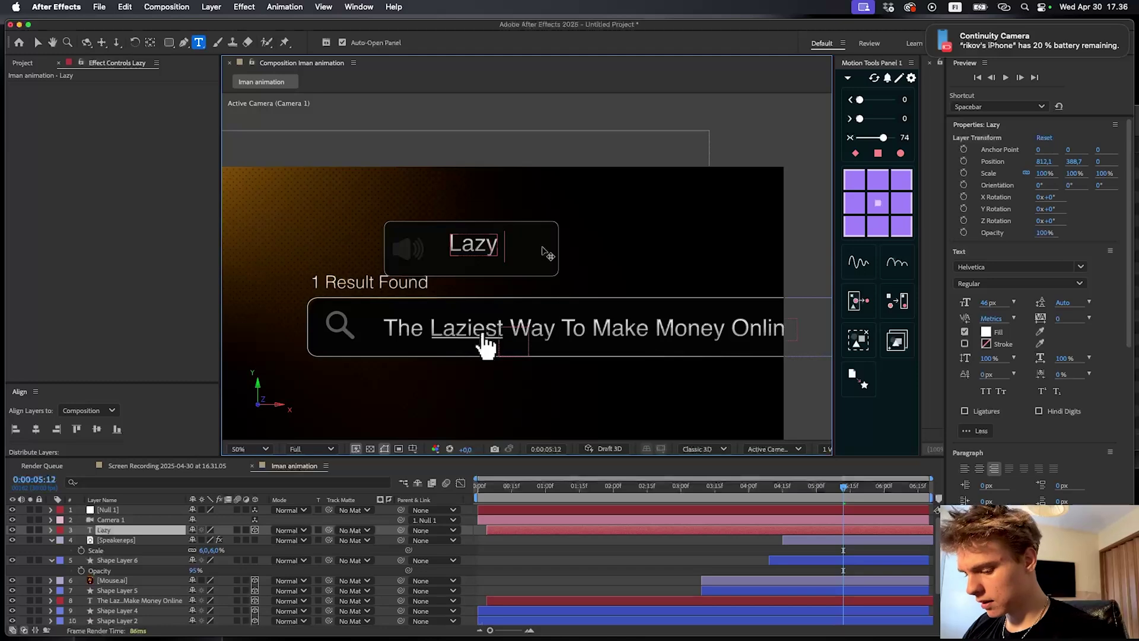
text(= Smart)
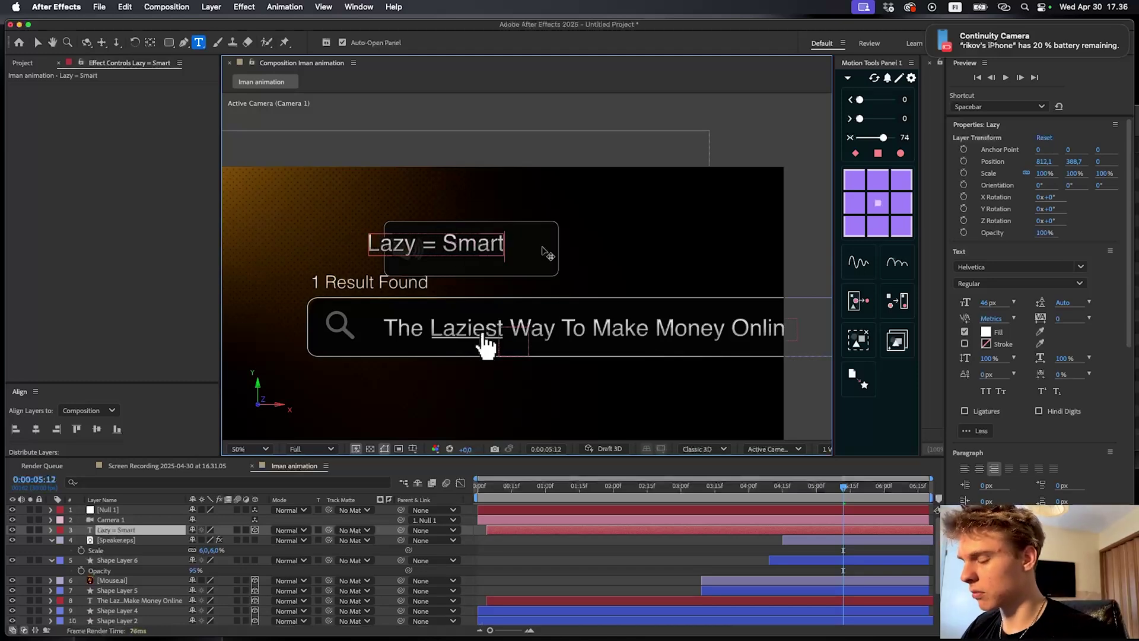
Set the font of the "Lazy = Smart" text to Montserrat ExtraBold
key(super+a)
click(1015, 267)
text(montse)
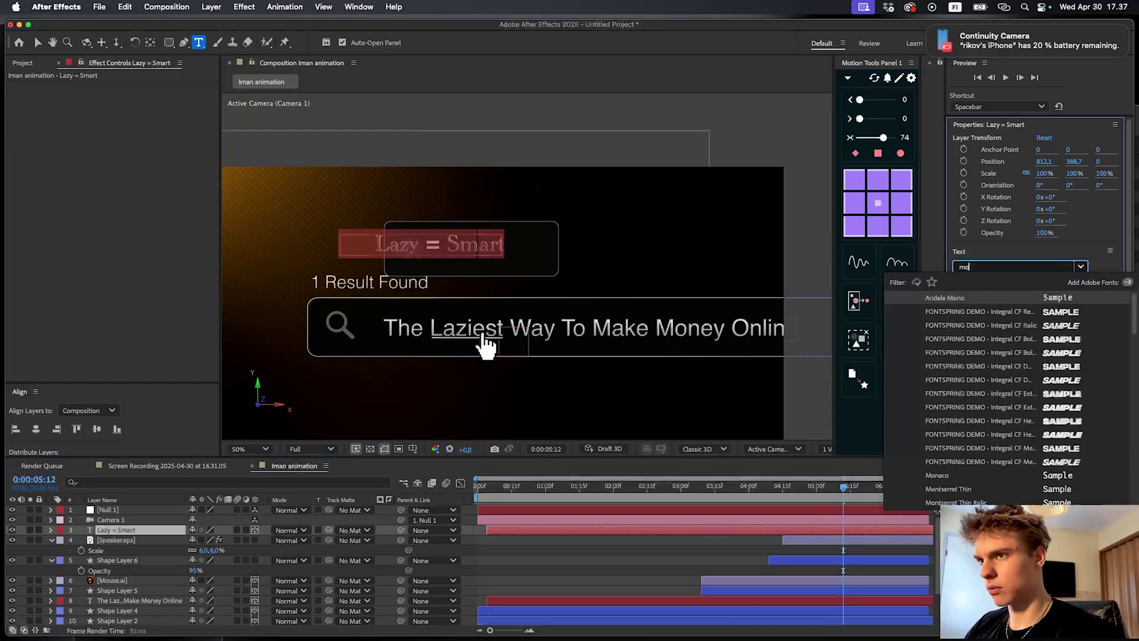
click(974, 467)
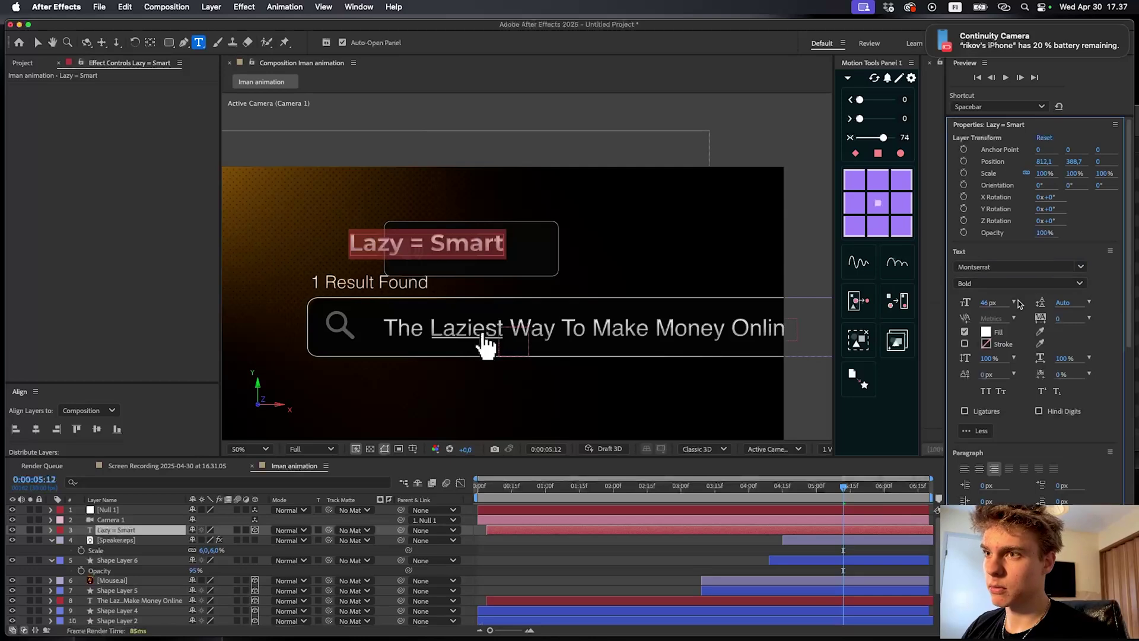
click(1020, 283)
click(1020, 431)
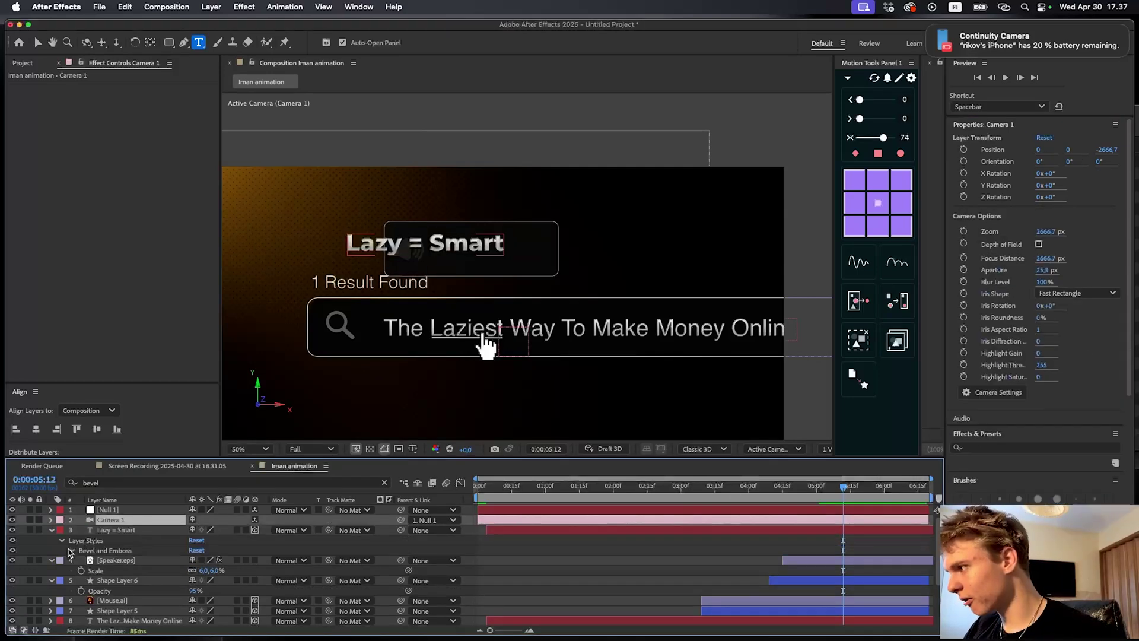
Lower the Bevel and Emboss Depth of the "Lazy = Smart" text and resize it to 35 px beside the speaker icon
click(71, 551)
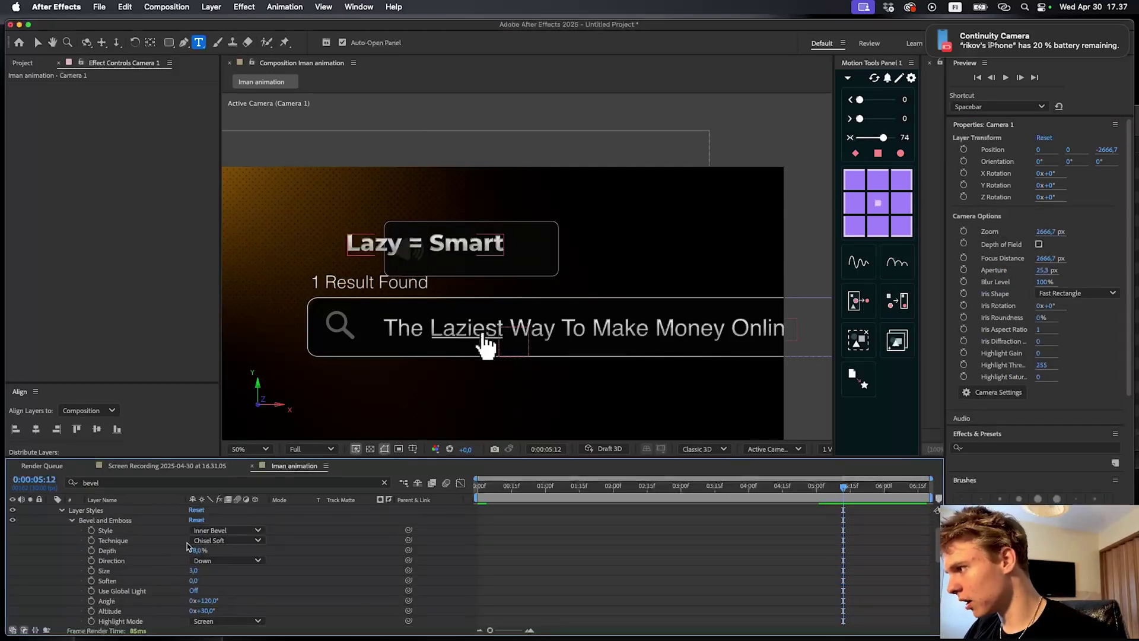
drag(197, 553, 150, 550)
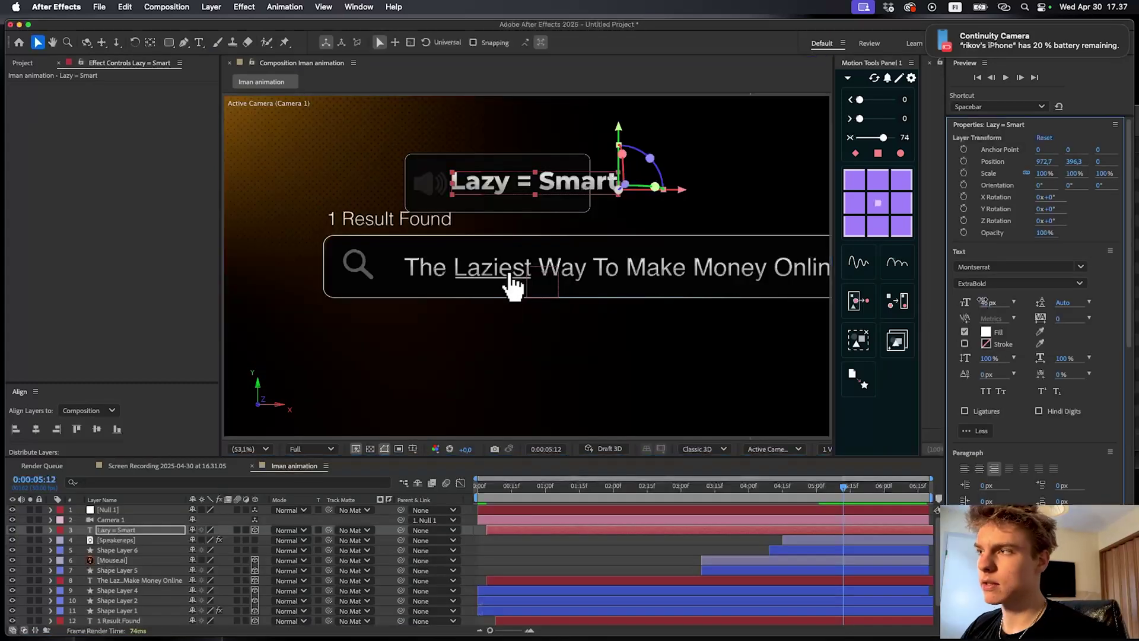
drag(982, 301, 970, 301)
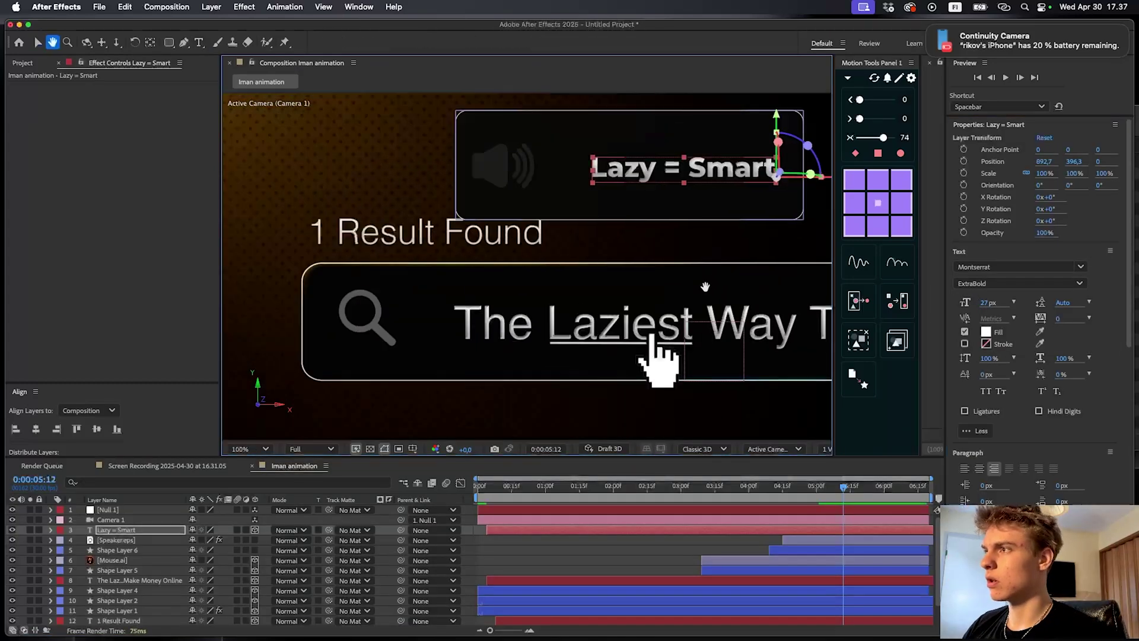
drag(610, 240, 472, 294)
click(474, 290)
scroll(497, 255, up, 1)
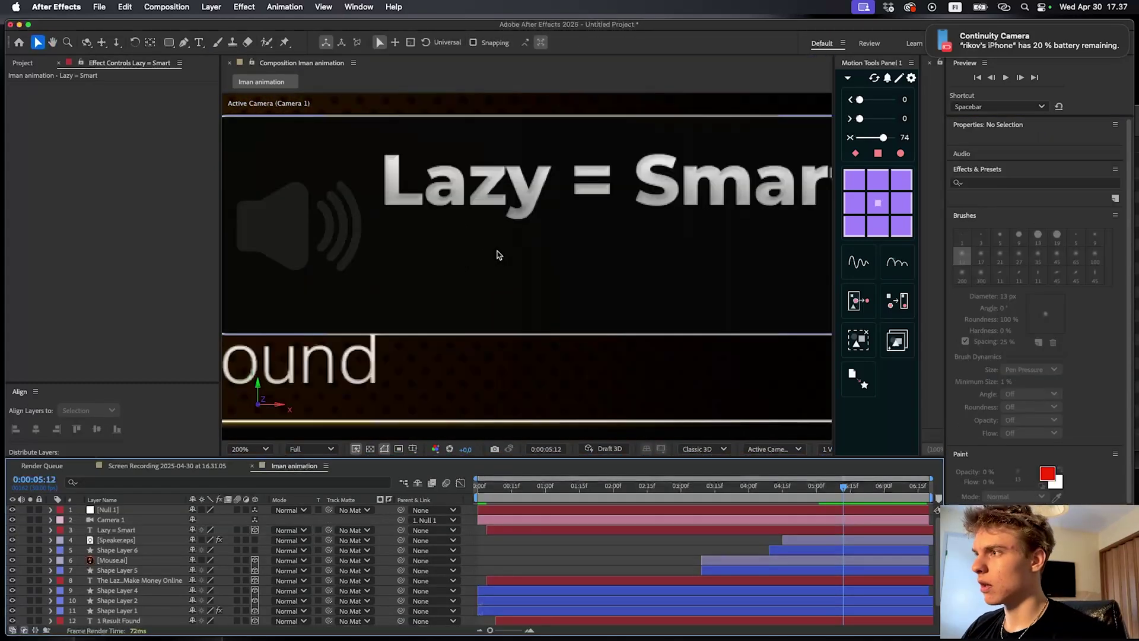
Add a new text layer reading "/'leizi/" inside the rounded rectangle, below the "Lazy = Smart" text
drag(498, 253, 538, 275)
click(286, 466)
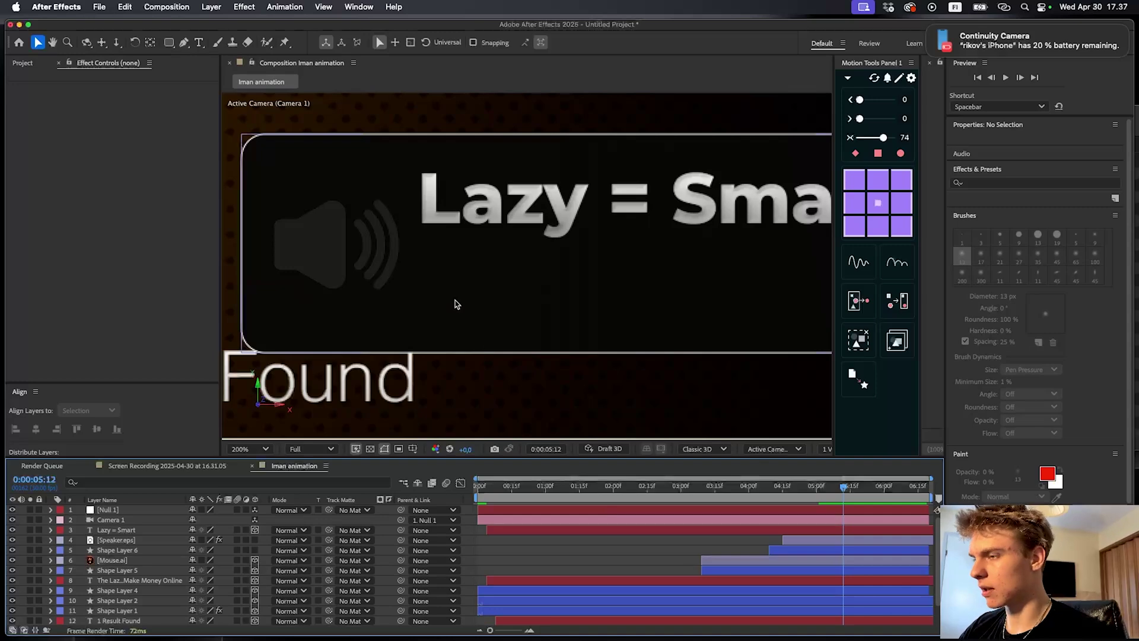
key(ctrl+alt+shift+t)
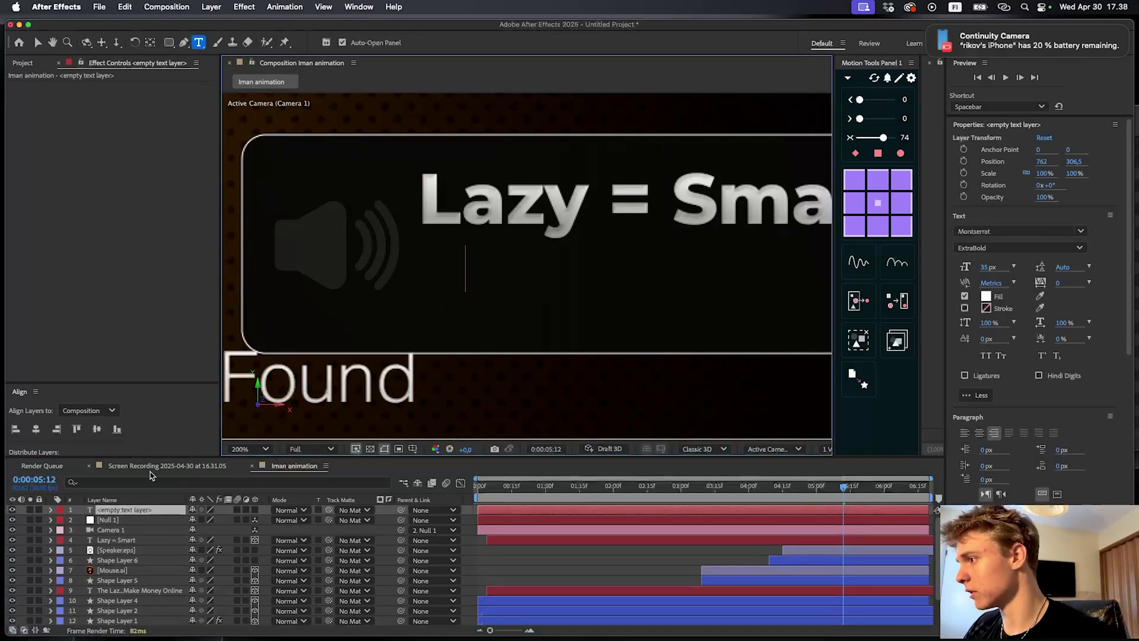
text(/'leizi/)
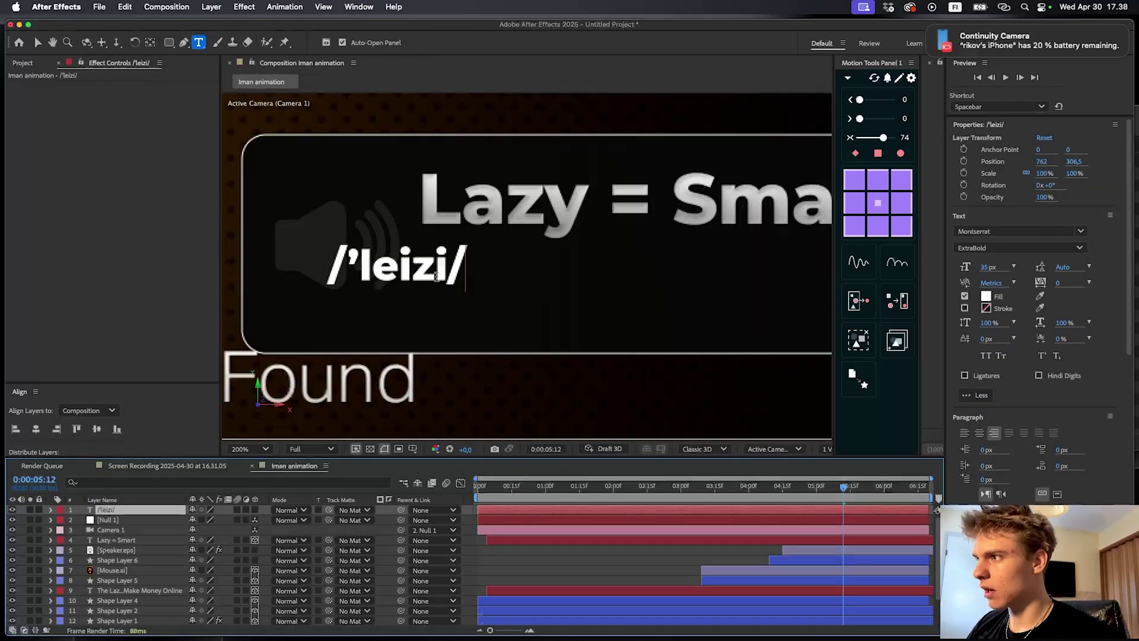
Style the "/'leizi/" text in Montserrat Regular at 40 px with a dark grey fill and place it under "Lazy"
key(super+a)
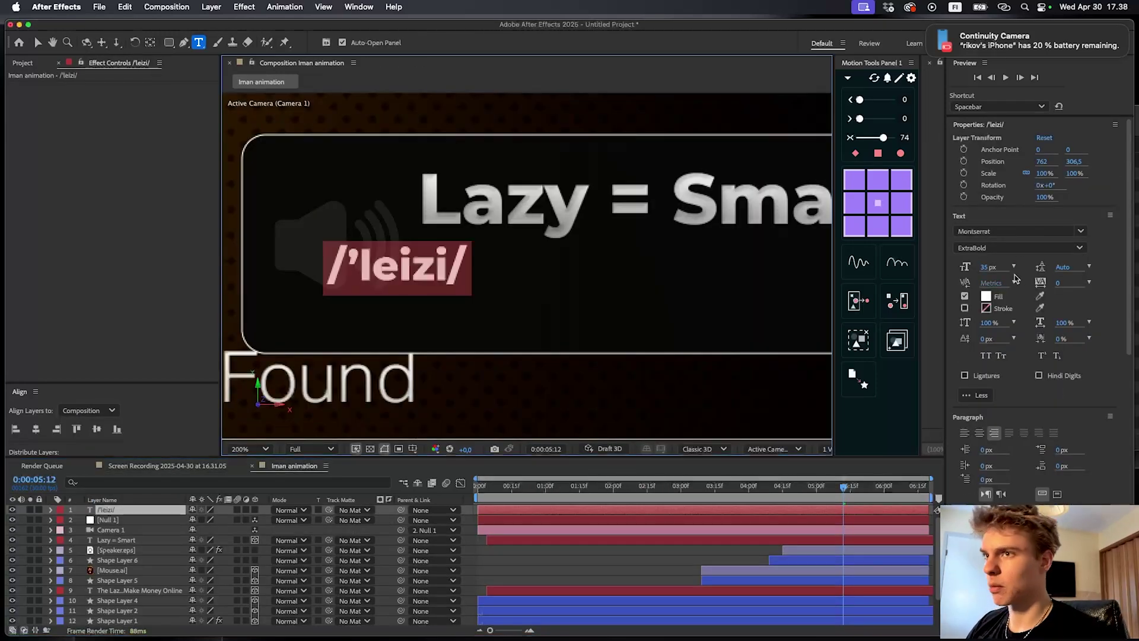
click(1018, 247)
click(985, 359)
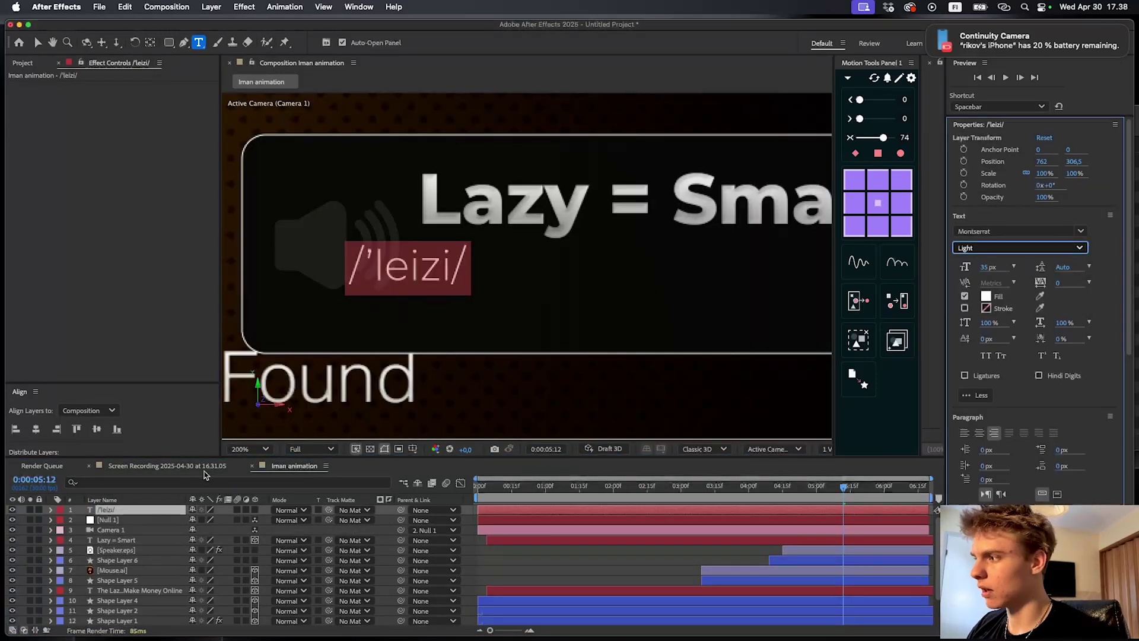
click(985, 296)
drag(489, 343, 435, 264)
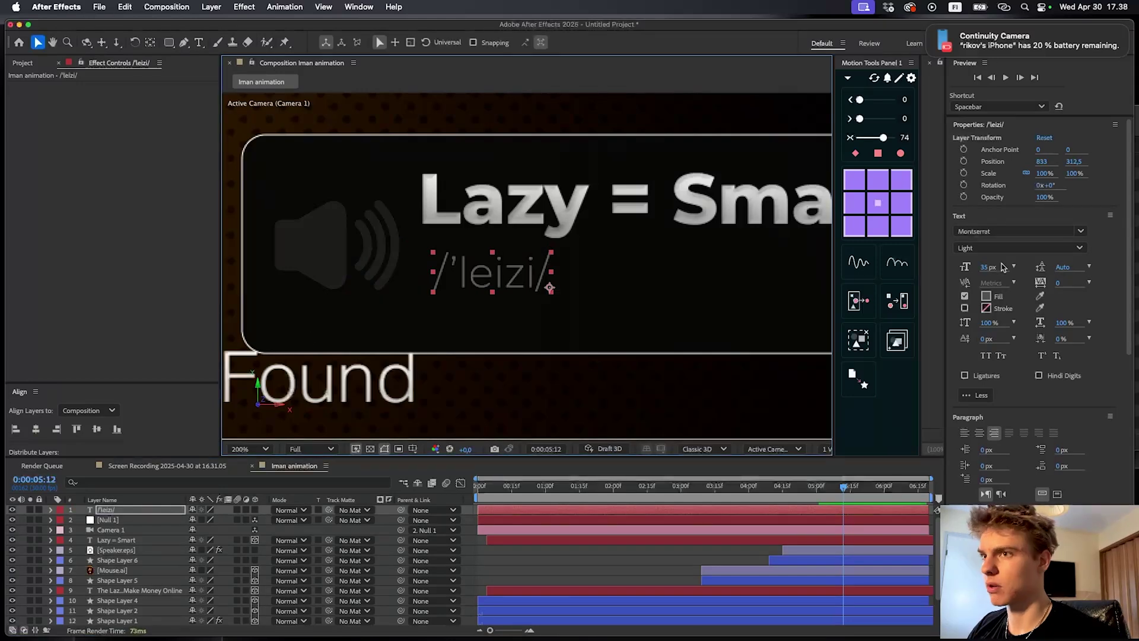
click(1018, 248)
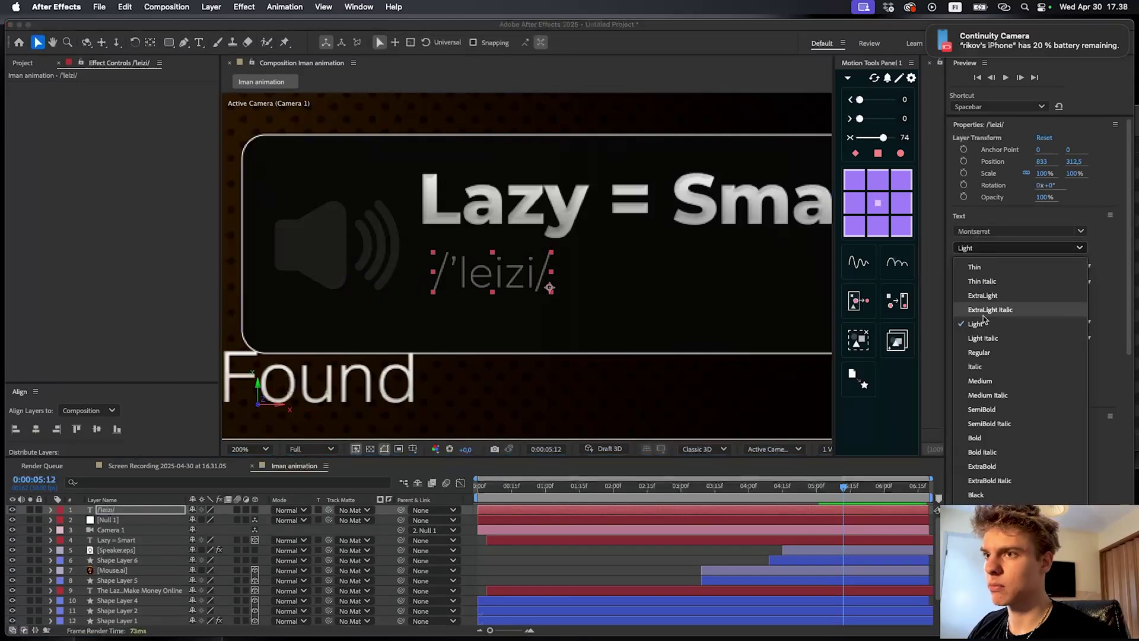
click(979, 353)
Duplicate the "/'leizi/" text, place the copy under "Smart" and change its wording to "/sma:t/"
drag(516, 275, 802, 282)
key(super+d)
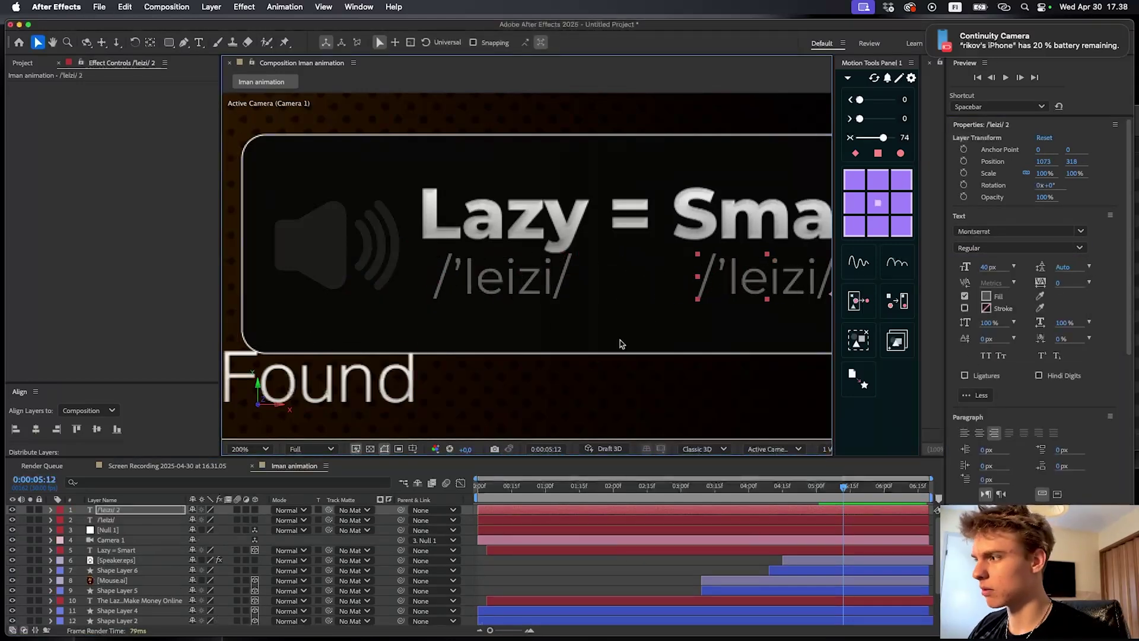
drag(620, 344, 426, 337)
key(super+t)
mouse_move(626, 270)
mouse_down()
mouse_move(524, 268)
mouse_move(582, 303)
mouse_move(641, 277)
mouse_up()
text(sma:t)
scroll(536, 305, down, 1)
key(v)
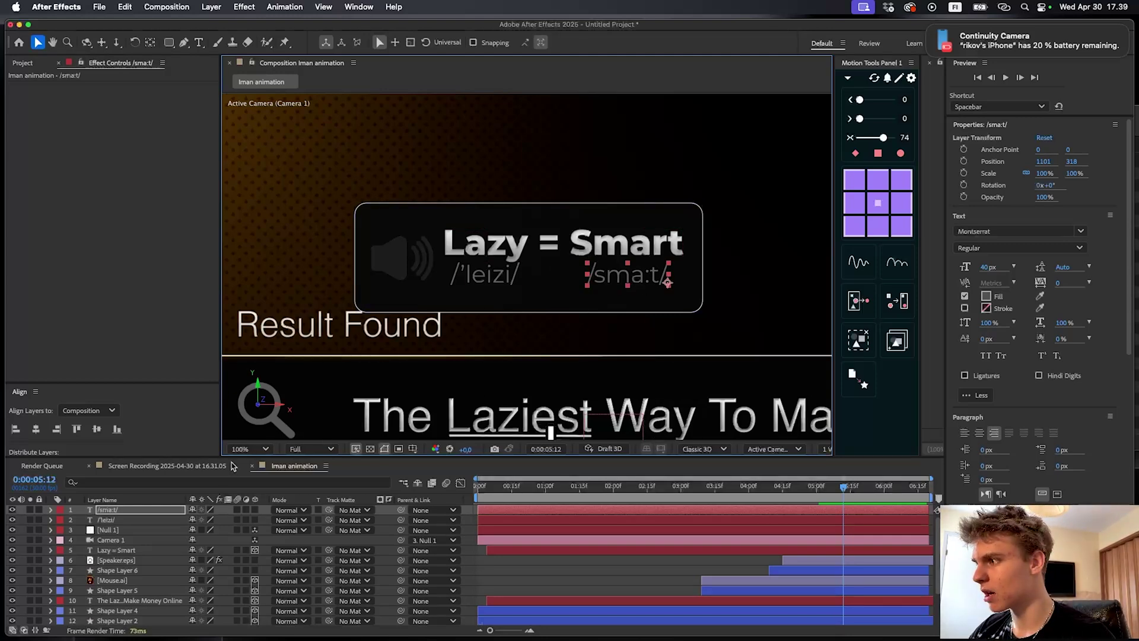
Move the "/sma:t/" and "/'leizi/" text layers directly below Camera 1 in the layer stack
click(403, 252)
click(625, 562)
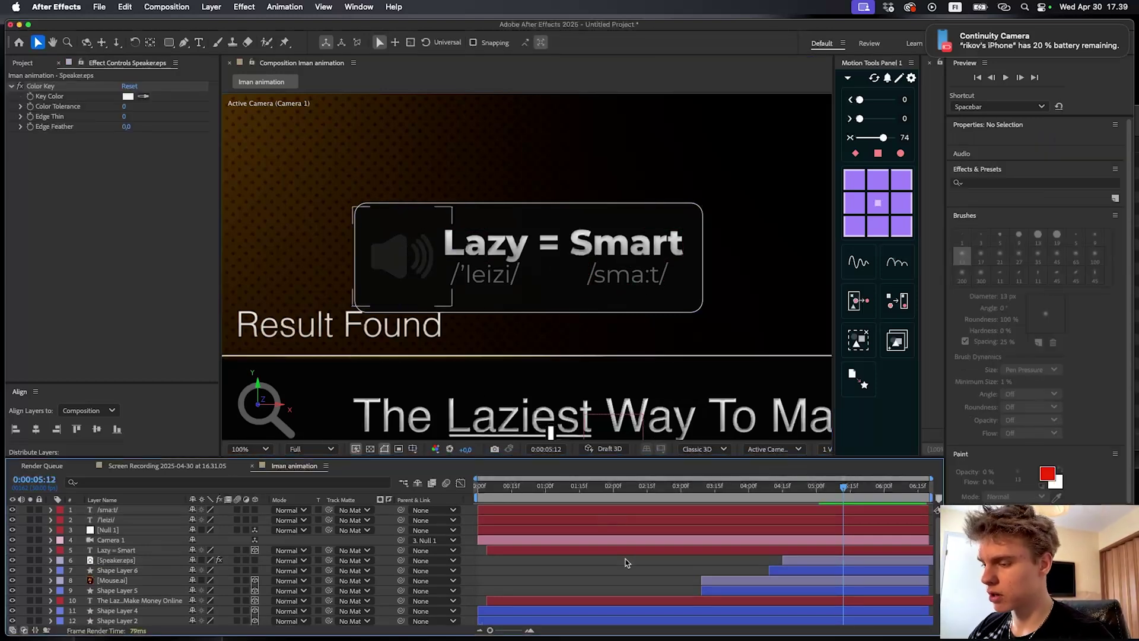
key(u)
key(u)
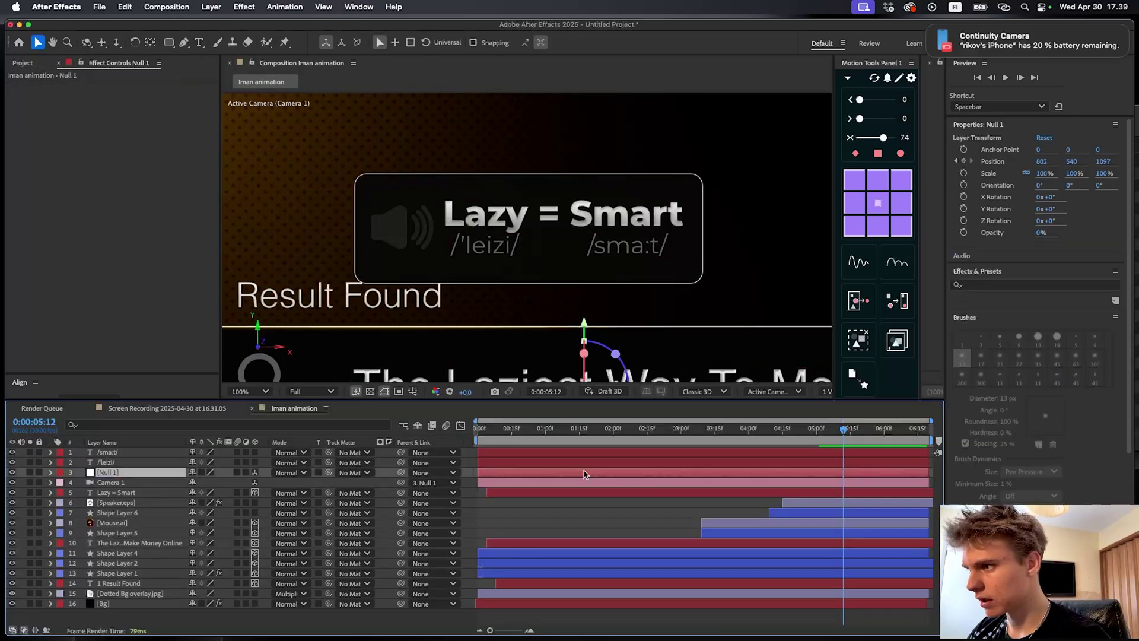
click(106, 452)
shift+click(107, 462)
drag(133, 471, 134, 487)
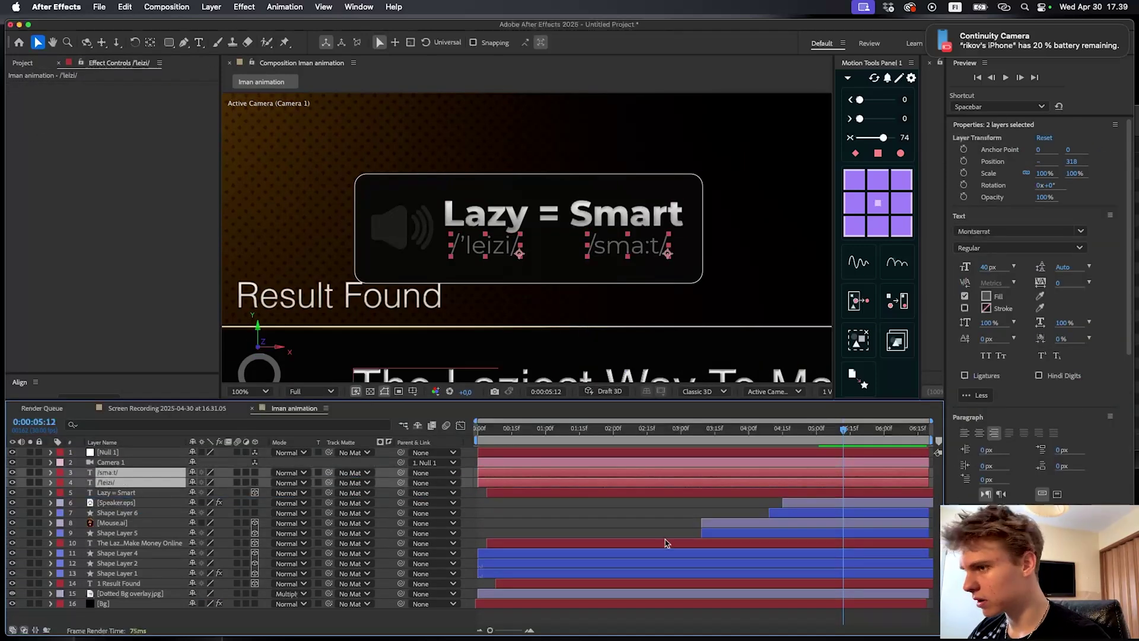
Parent the "/sma:t/", "/'leizi/", "Lazy = Smart" and Speaker.eps layers to Shape Layer 6, and test the link by moving the box slightly down
click(665, 541)
click(808, 514)
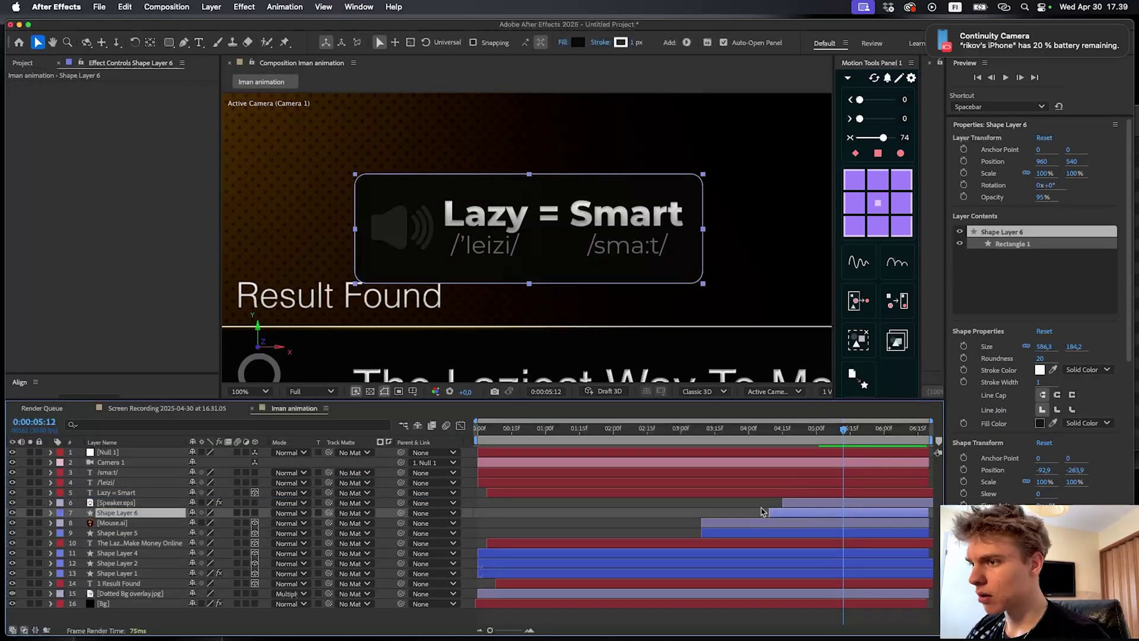
click(794, 503)
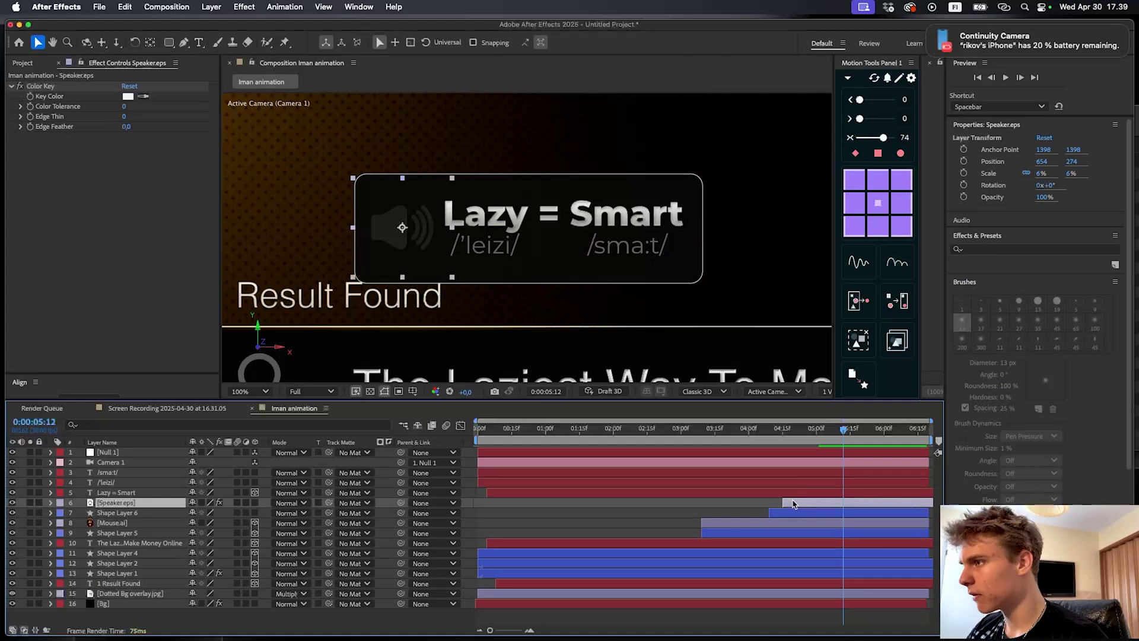
shift+click(690, 474)
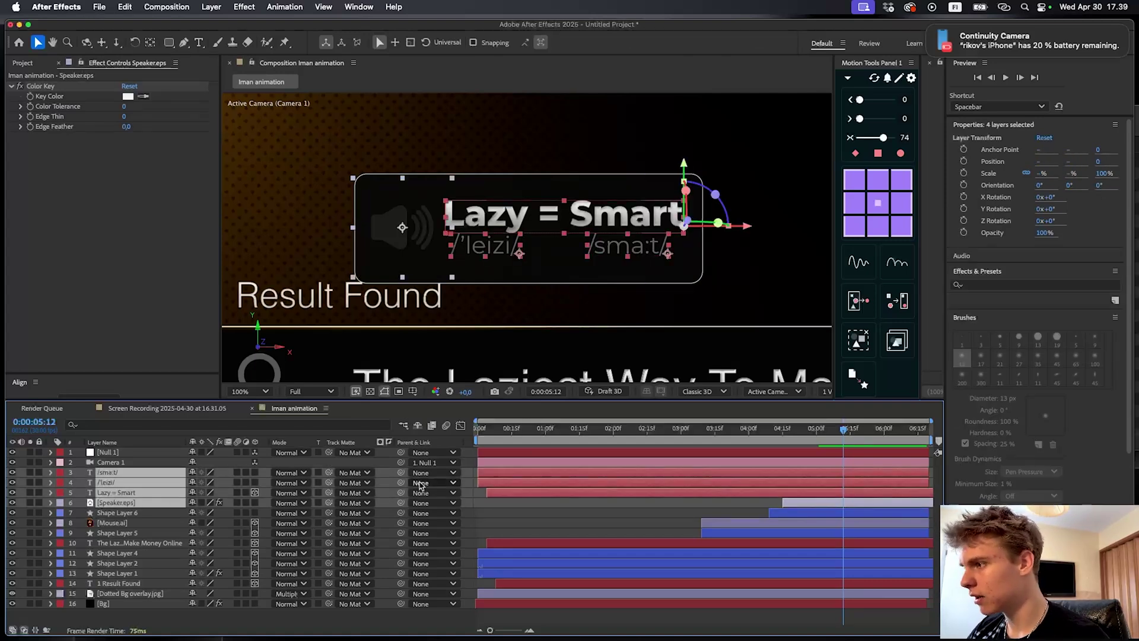
drag(401, 472, 126, 511)
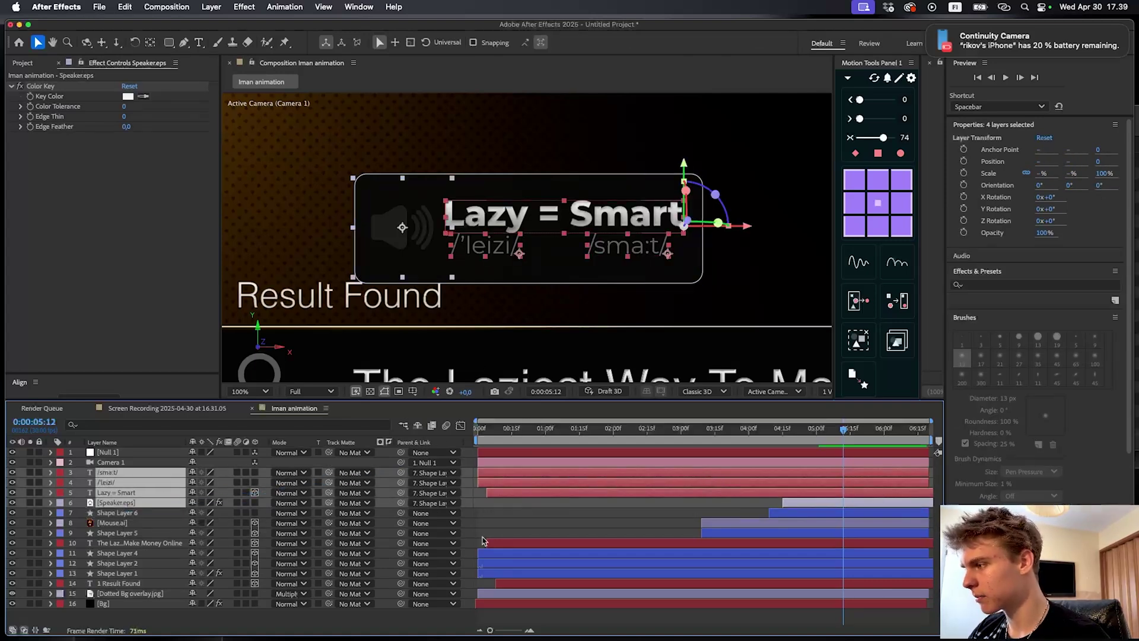
scroll(550, 242, down, 1)
drag(551, 241, 532, 268)
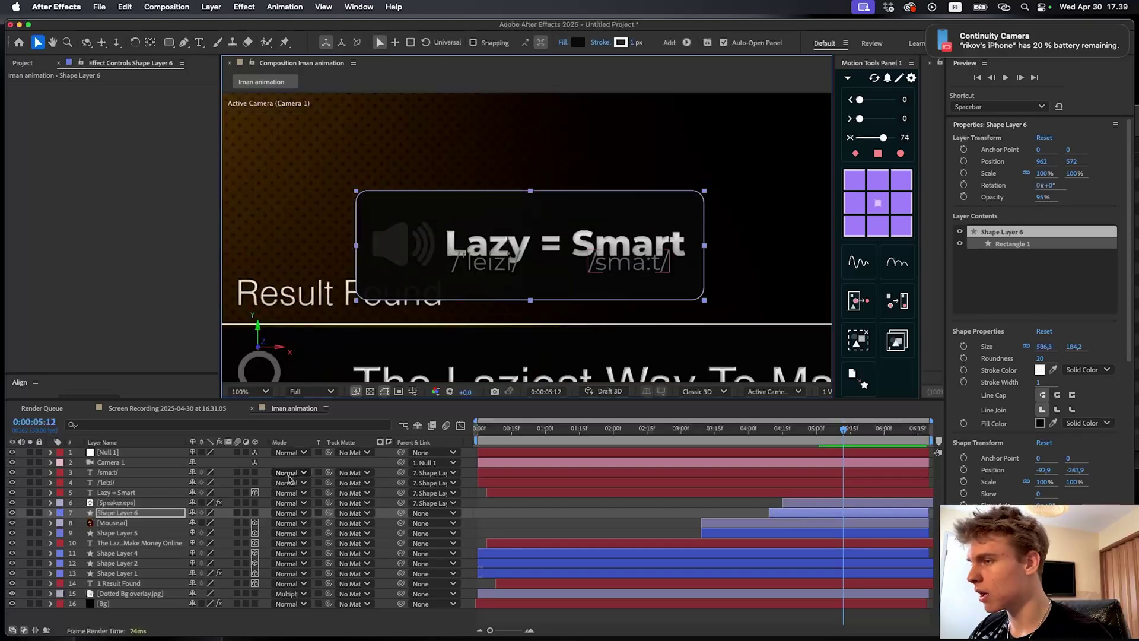
Undo the pop-up box's test move and turn Shape Layer 6, Speaker.eps and the phonetic text layers into 3D layers
key(super+z)
key(super+z)
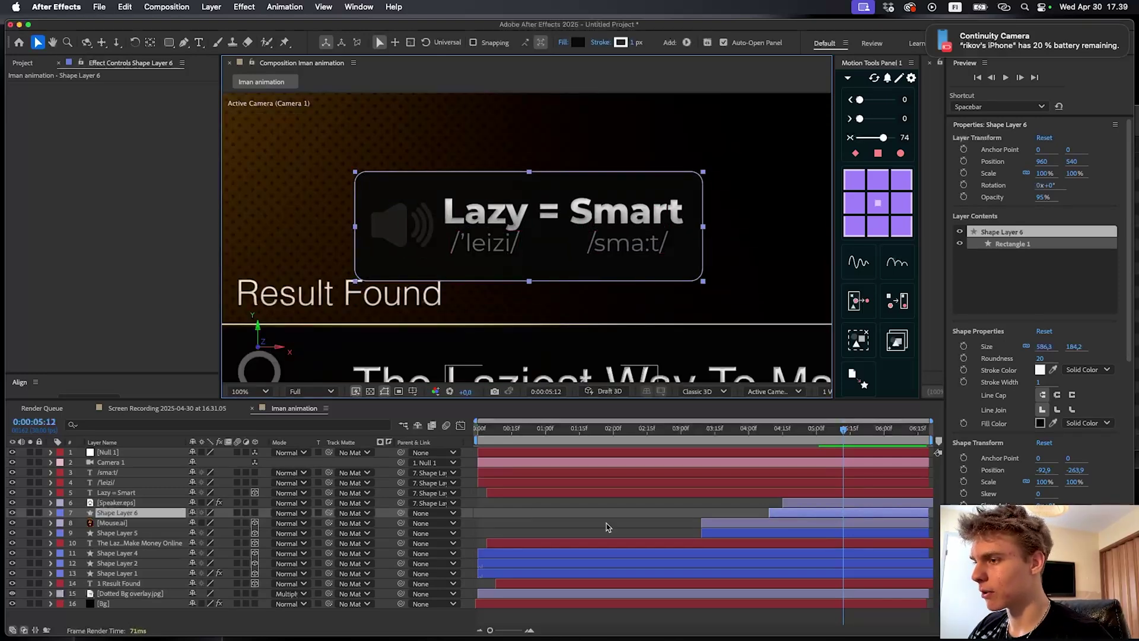
click(546, 521)
drag(255, 512, 256, 472)
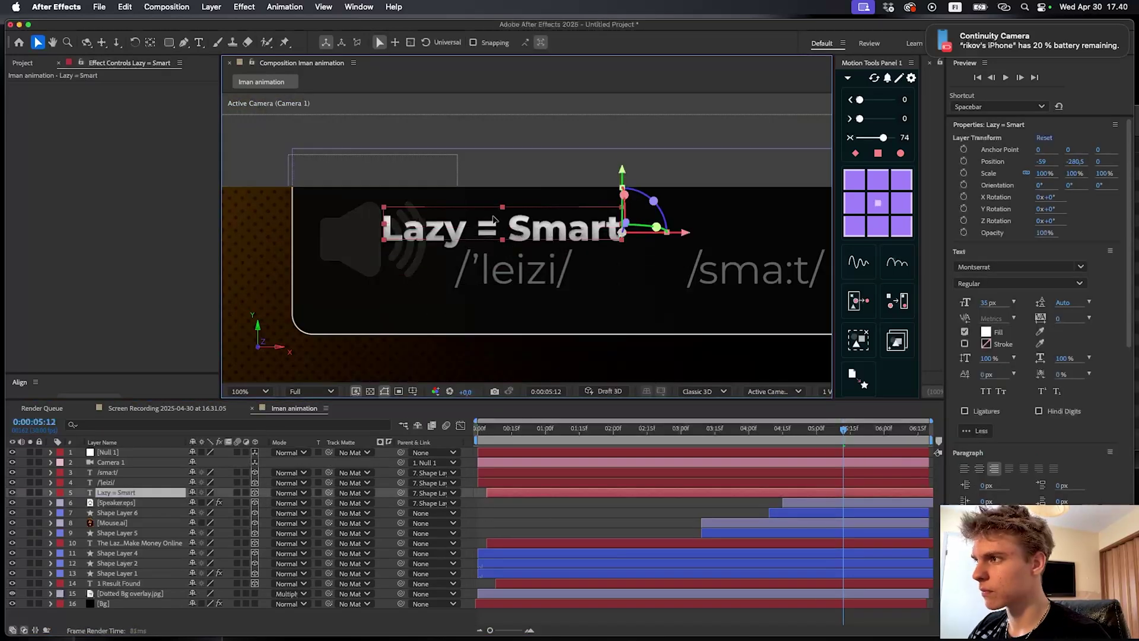
Move the "Lazy = Smart" text above the two phonetic texts and set its font size to 50 px
drag(499, 241, 647, 232)
drag(993, 302, 995, 302)
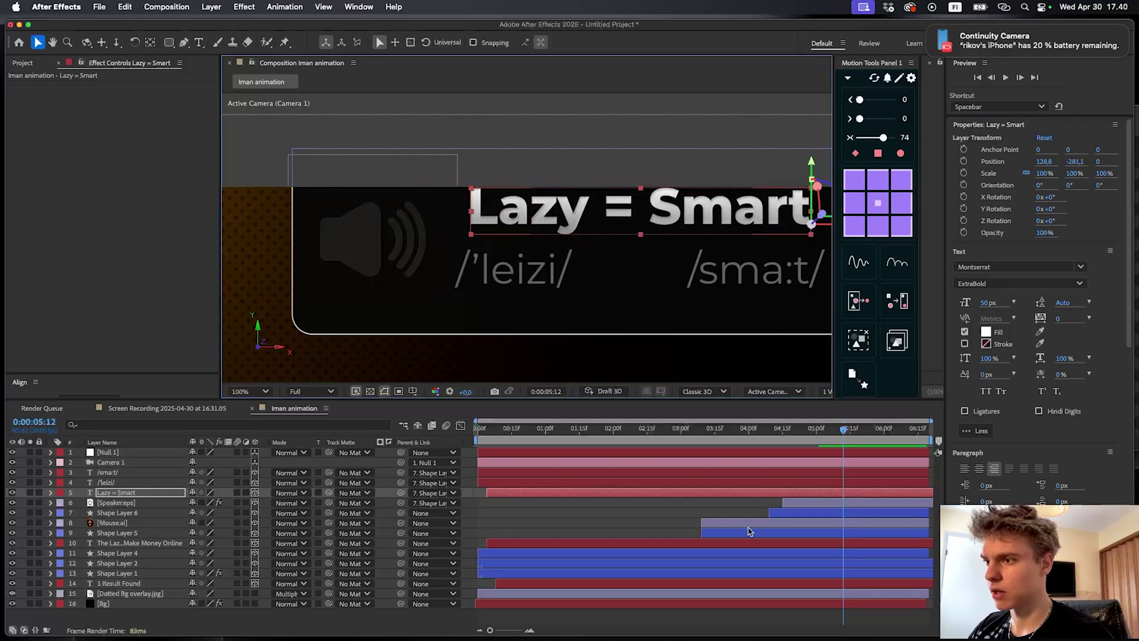
click(747, 526)
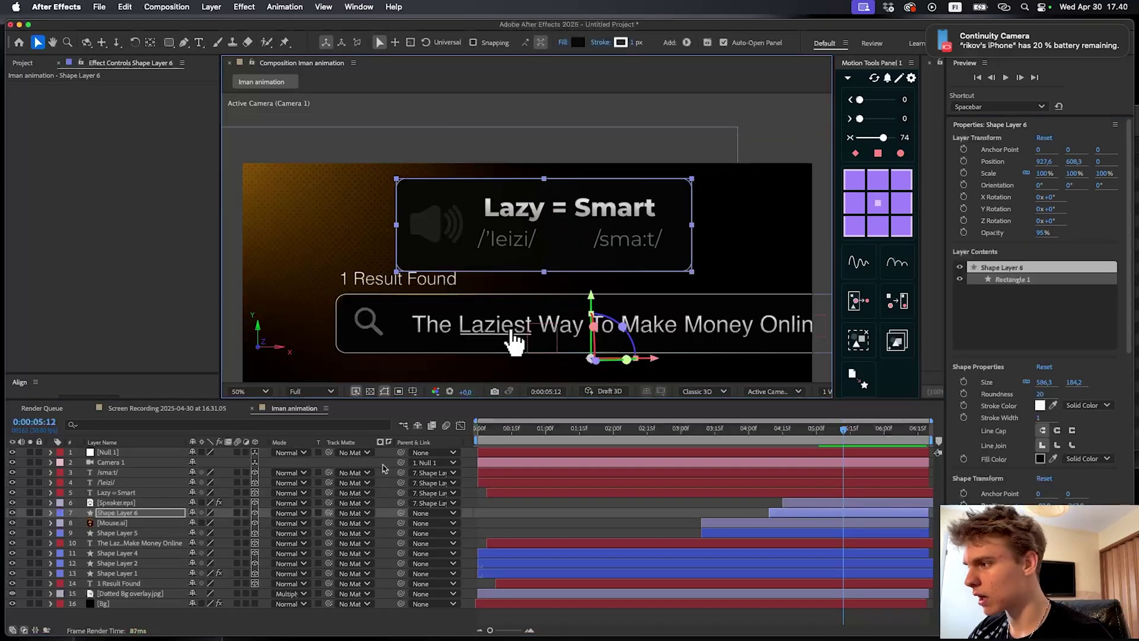
Scale Shape Layer 6 down to 71%, unlink its rectangle's width and height, and reduce the height to about 145 px
key(s)
drag(212, 523, 207, 525)
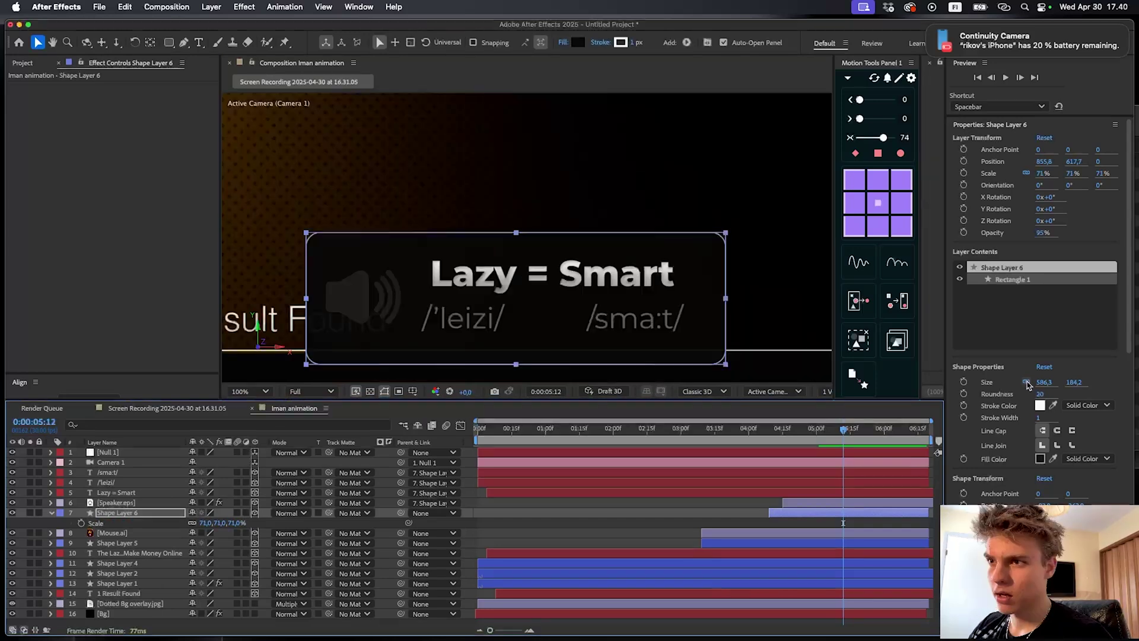
click(1026, 382)
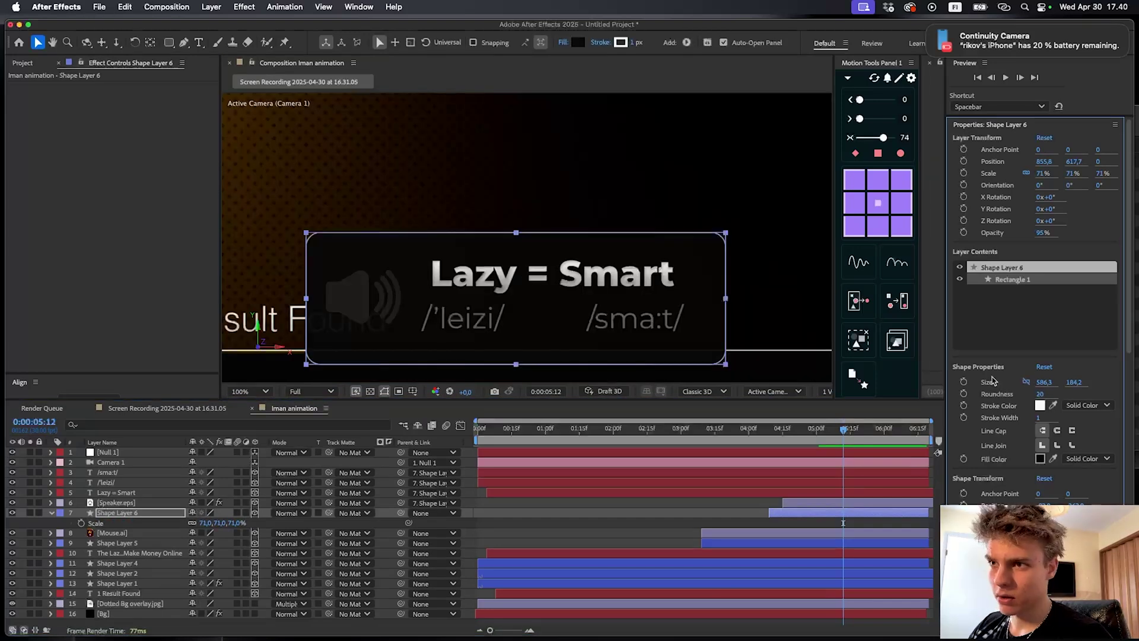
drag(1074, 382, 1050, 378)
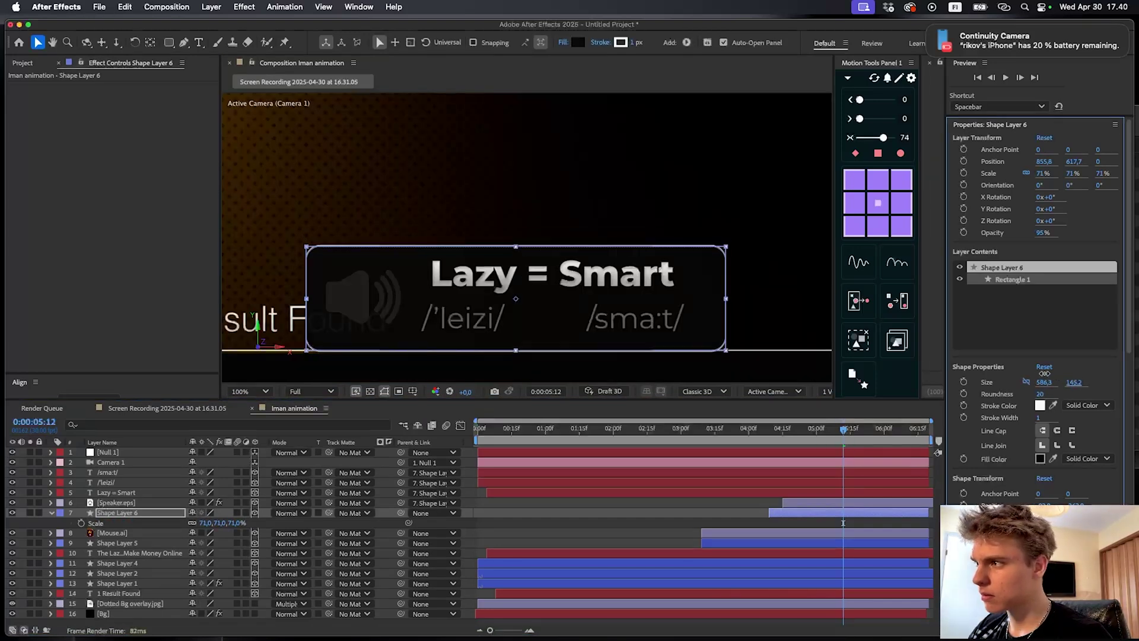
drag(592, 321, 653, 282)
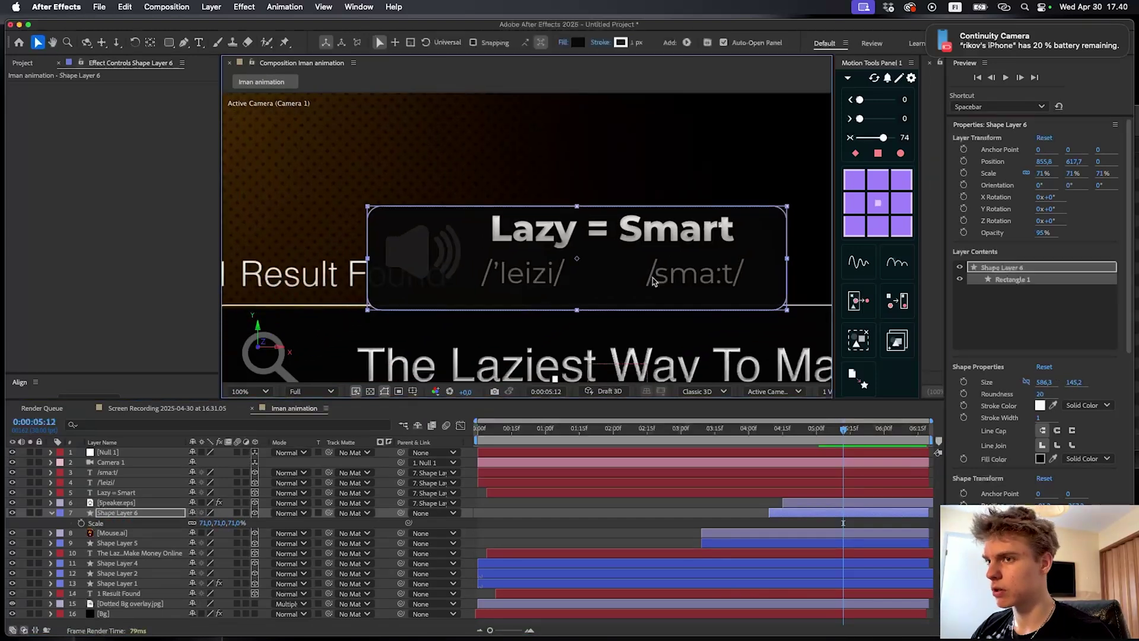
Position the pop-up box just above the word "Laziest" and move its anchor point to its bottom centre
drag(553, 275, 530, 270)
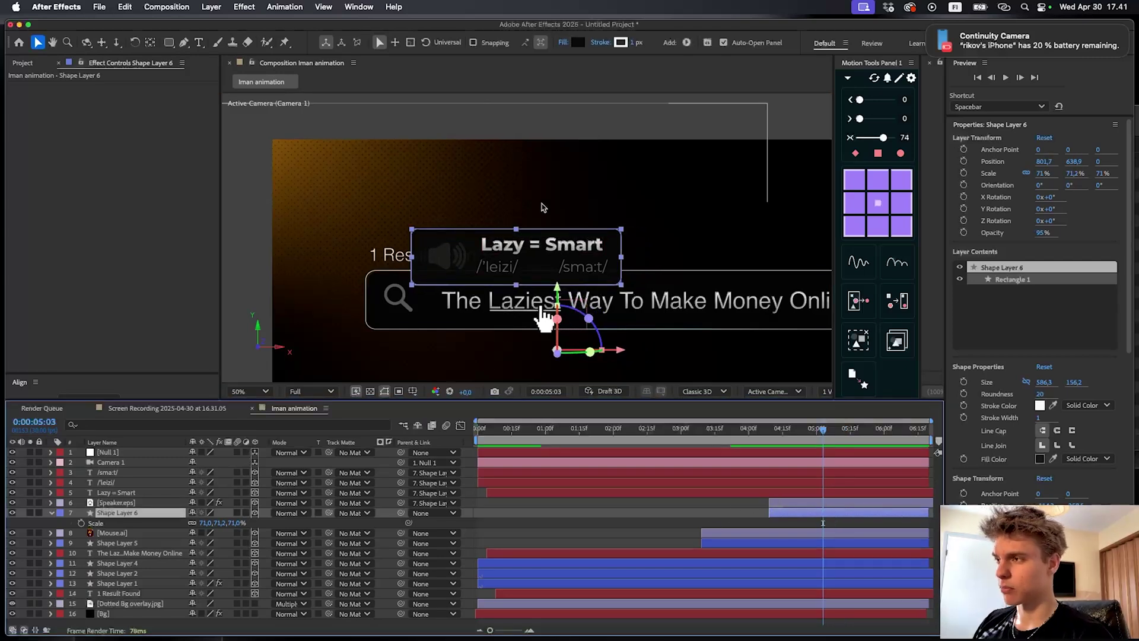
click(878, 231)
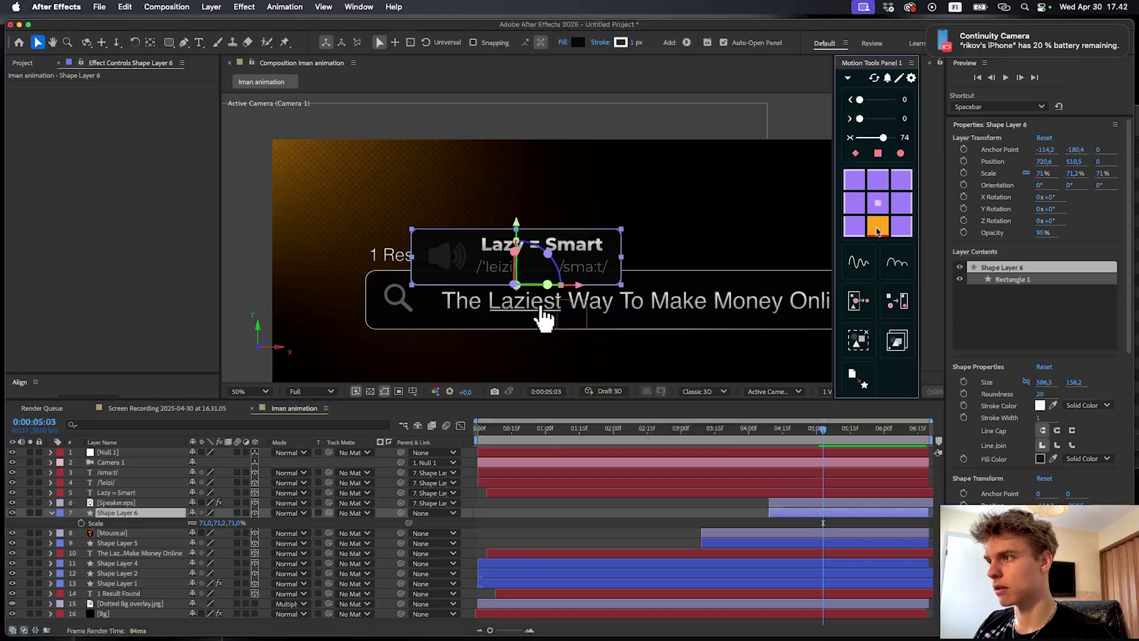
scroll(515, 289, up, 1)
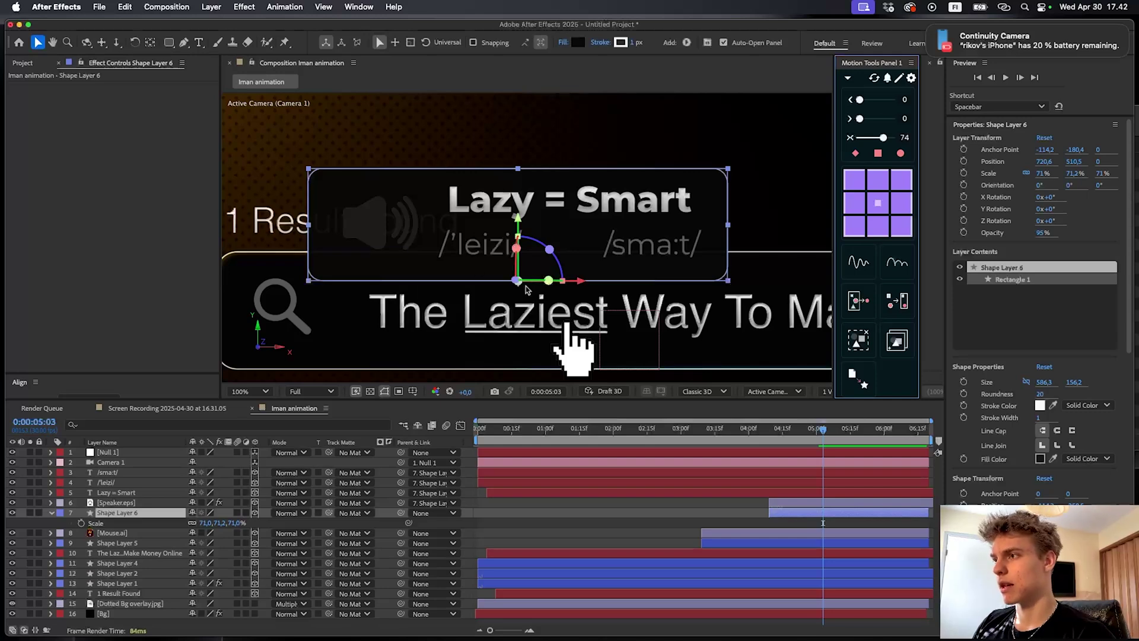
key(y)
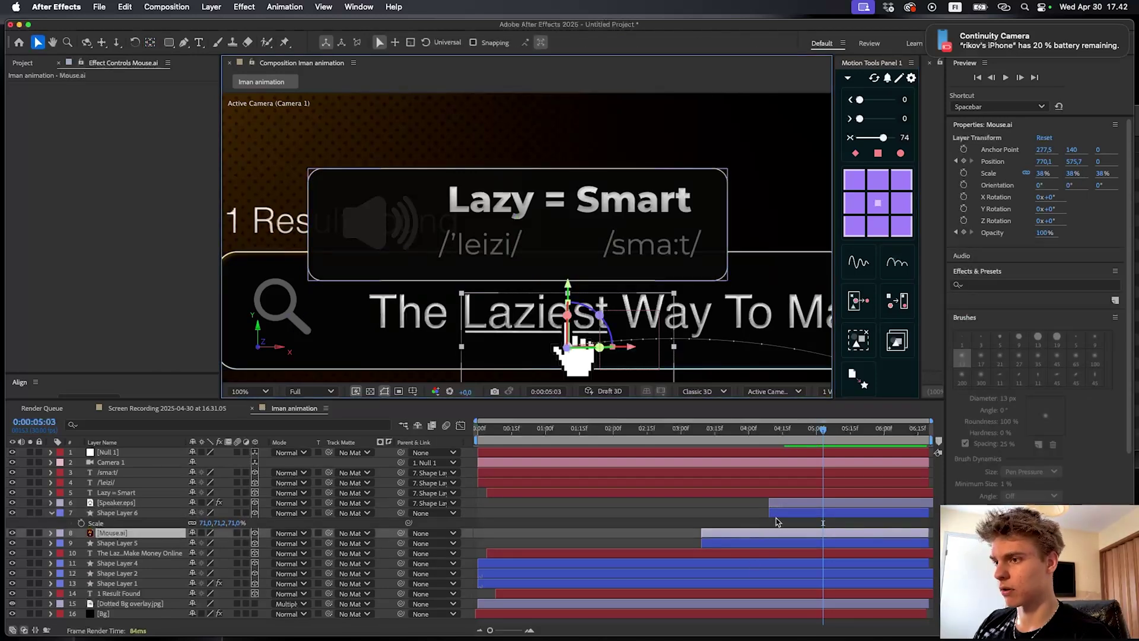
key(v)
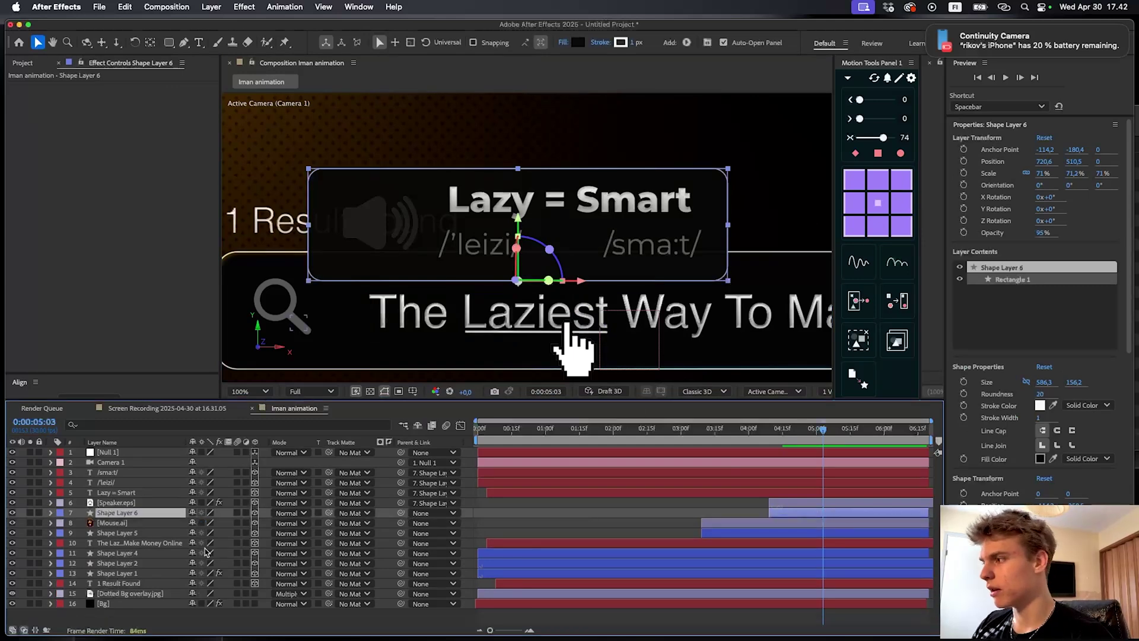
Animate Shape Layer 6's scale up from 0% at 0:00:05:03 to the box's full size with two eased keyframes
click(81, 522)
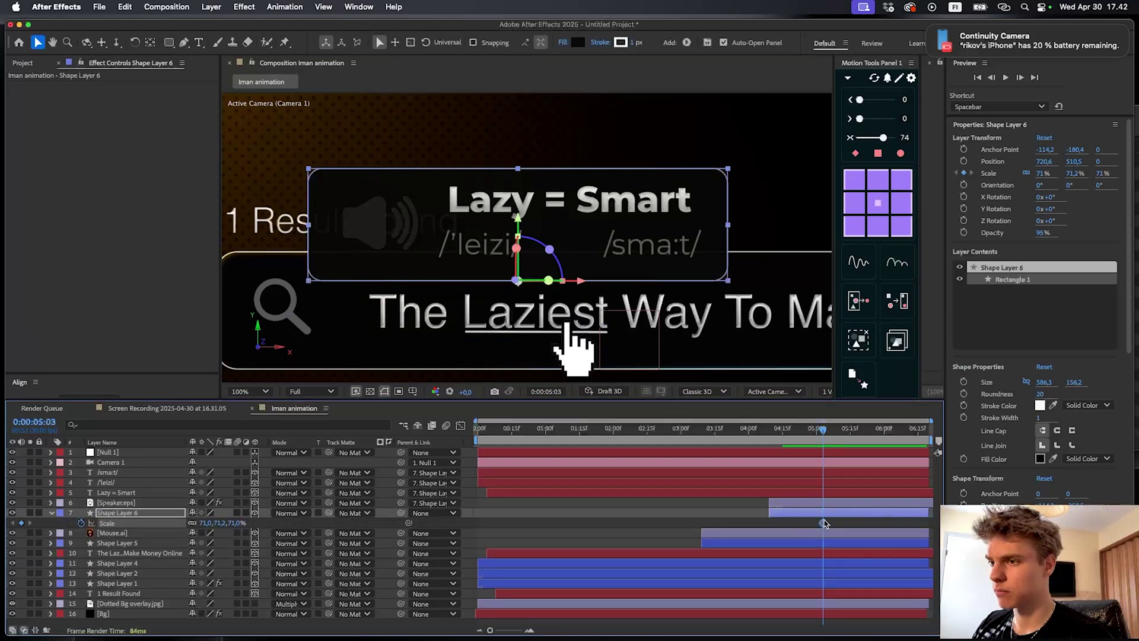
click(215, 523)
text(0)
key(Return)
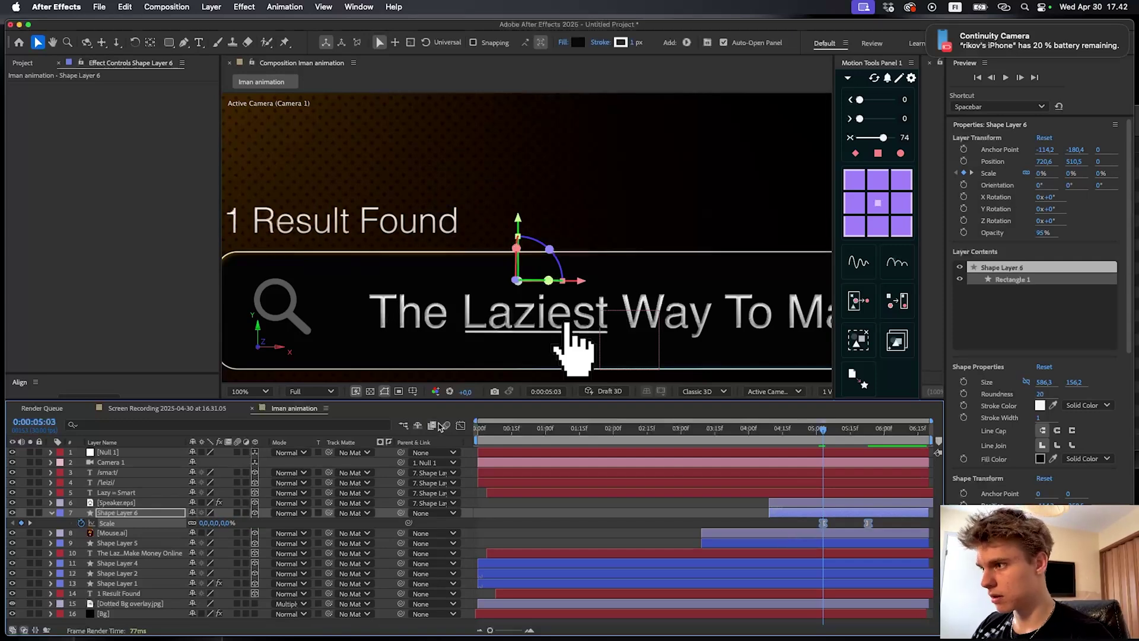
Reshape the speed curve of the box's scale animation for a fast start and slow finish, and preview it with the whole frame fitted
click(461, 425)
drag(862, 590, 774, 595)
click(460, 425)
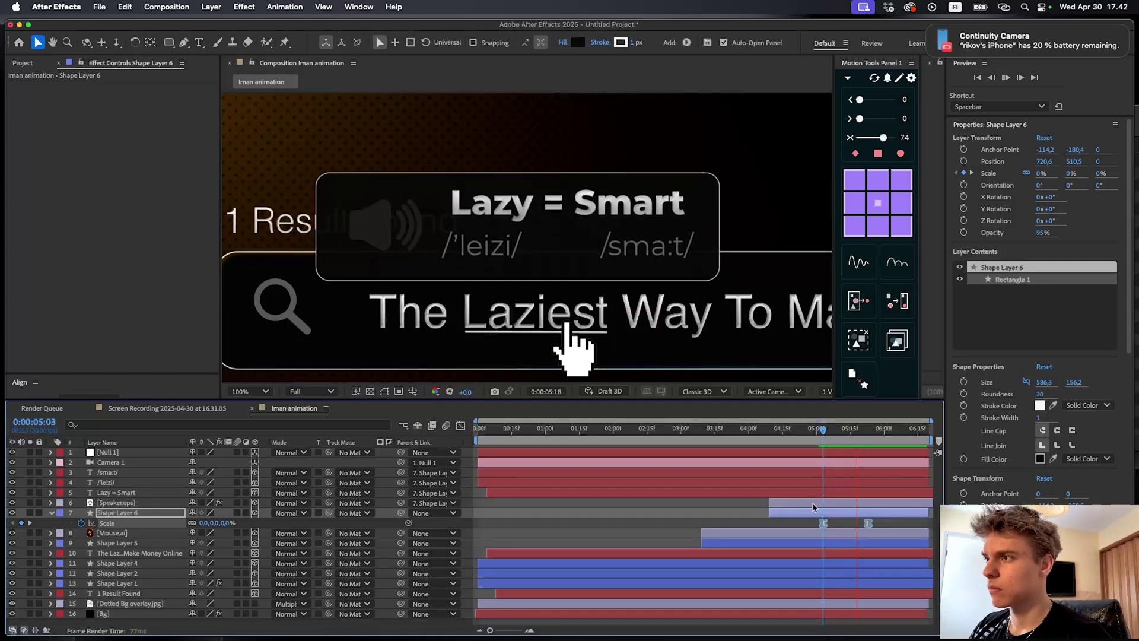
key(space)
click(250, 391)
click(255, 411)
click(249, 356)
Add a first scale keyframe of 38% to the Mouse.ai hand cursor at 0:00:04:20
click(802, 430)
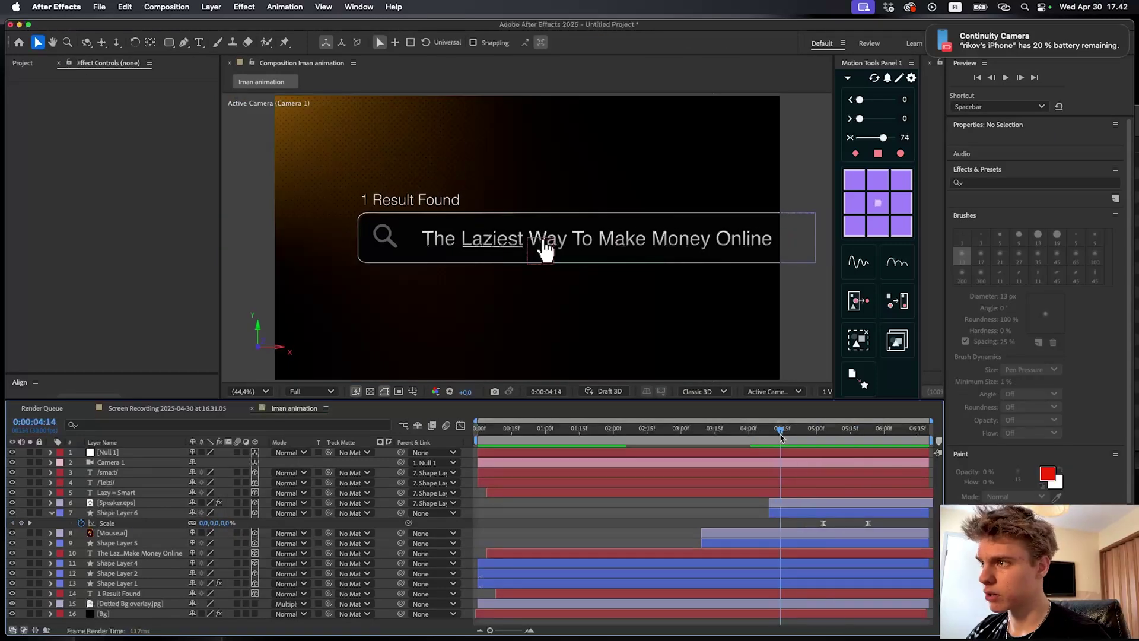
click(794, 429)
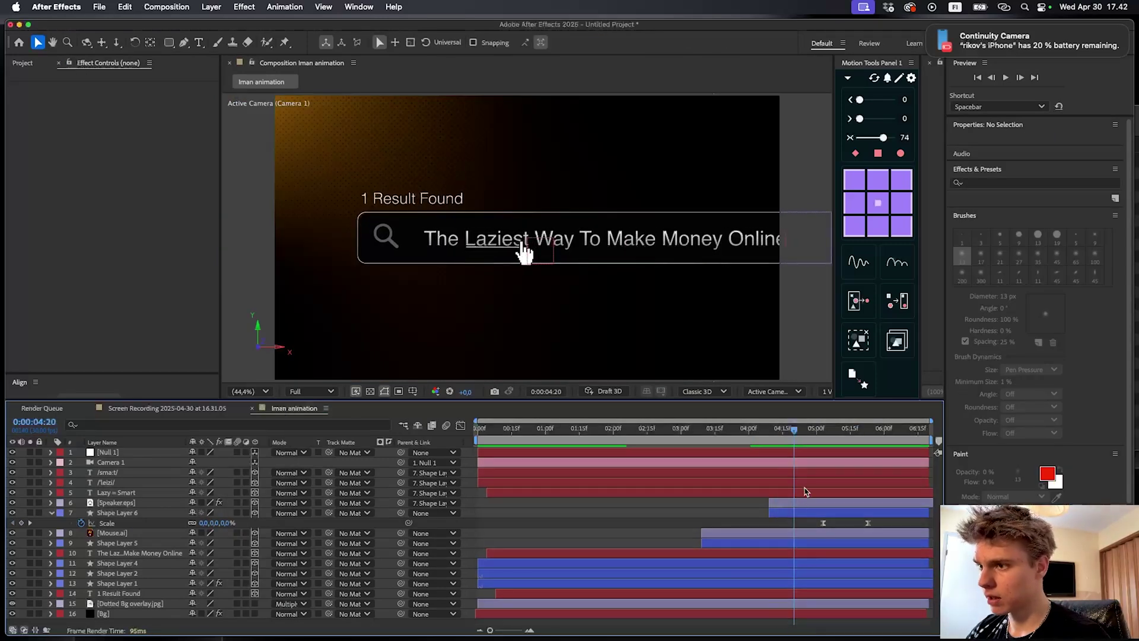
click(803, 505)
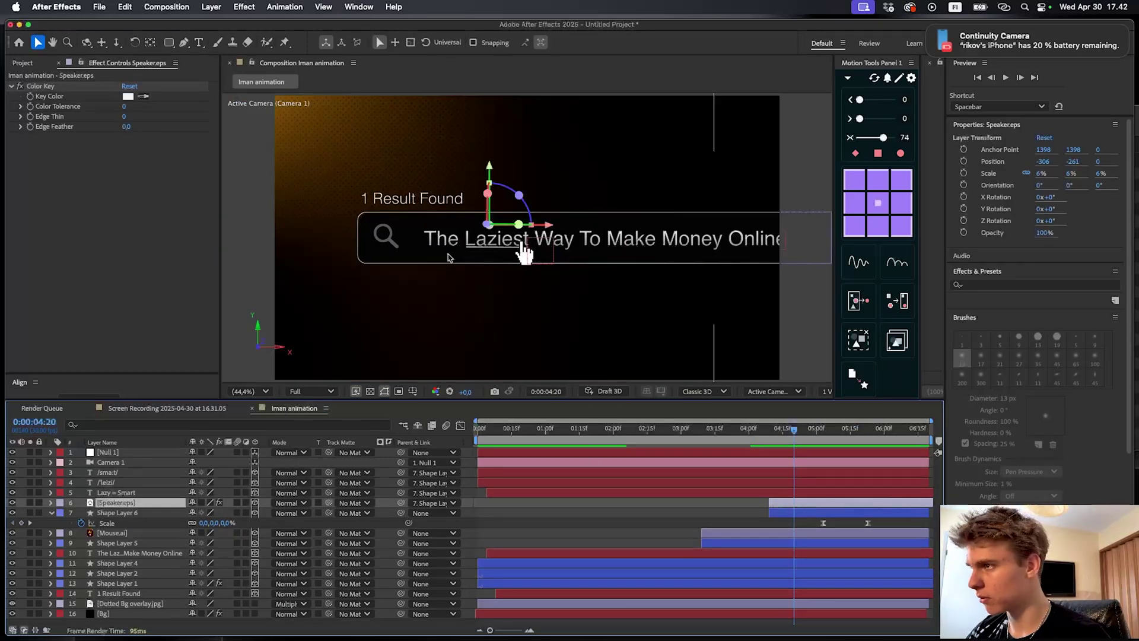
click(175, 530)
key(s)
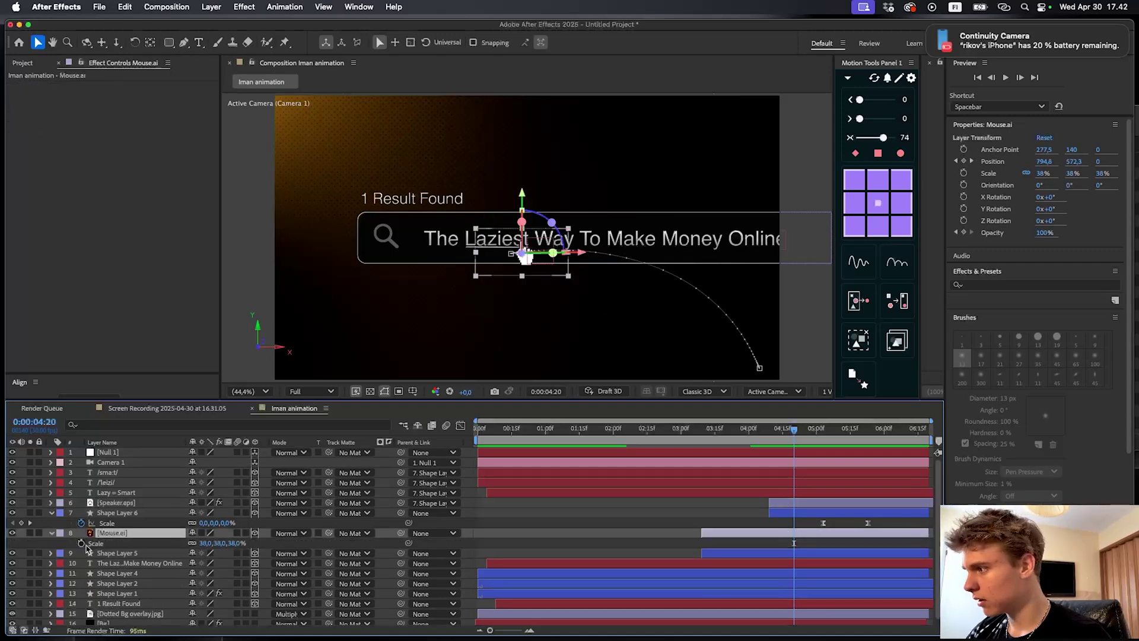
click(83, 543)
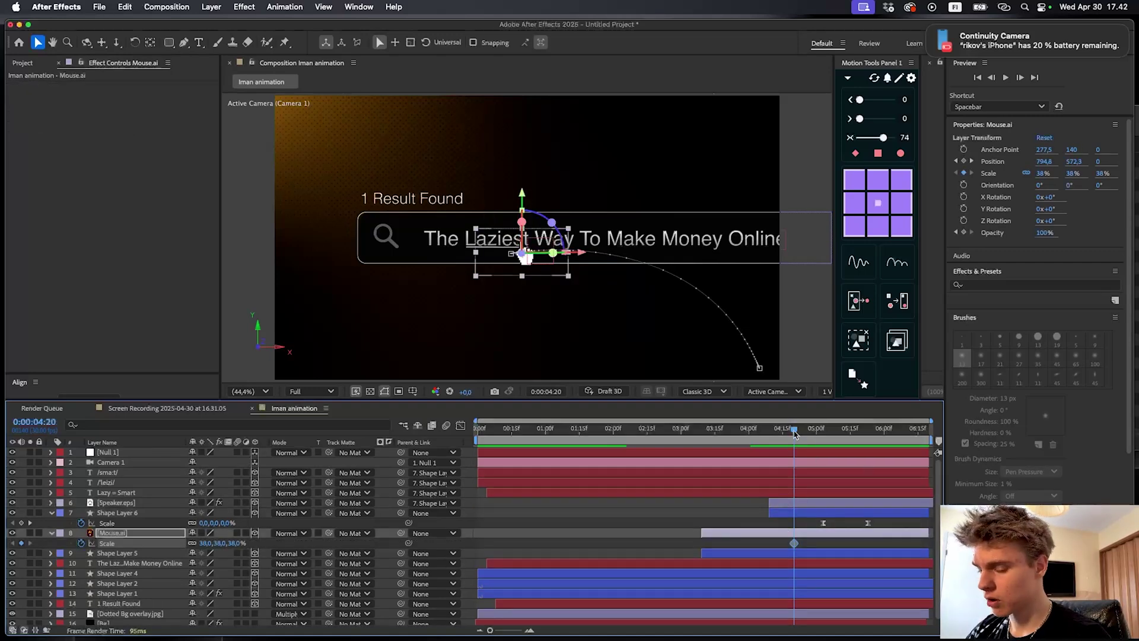
Shrink the hand cursor's scale to 34.3% six frames further on, at 0:00:04:26
key(super+Right)
key(super+Right)
key(super+Right)
key(super+Right)
key(super+Right)
key(super+Right)
click(208, 542)
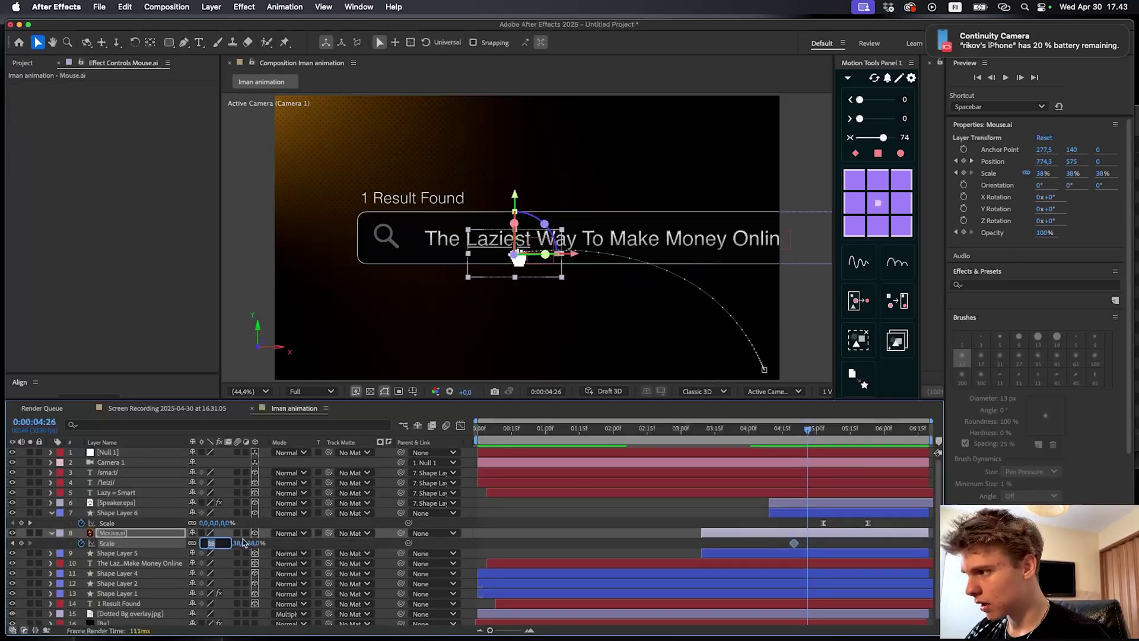
click(248, 543)
drag(221, 543, 200, 542)
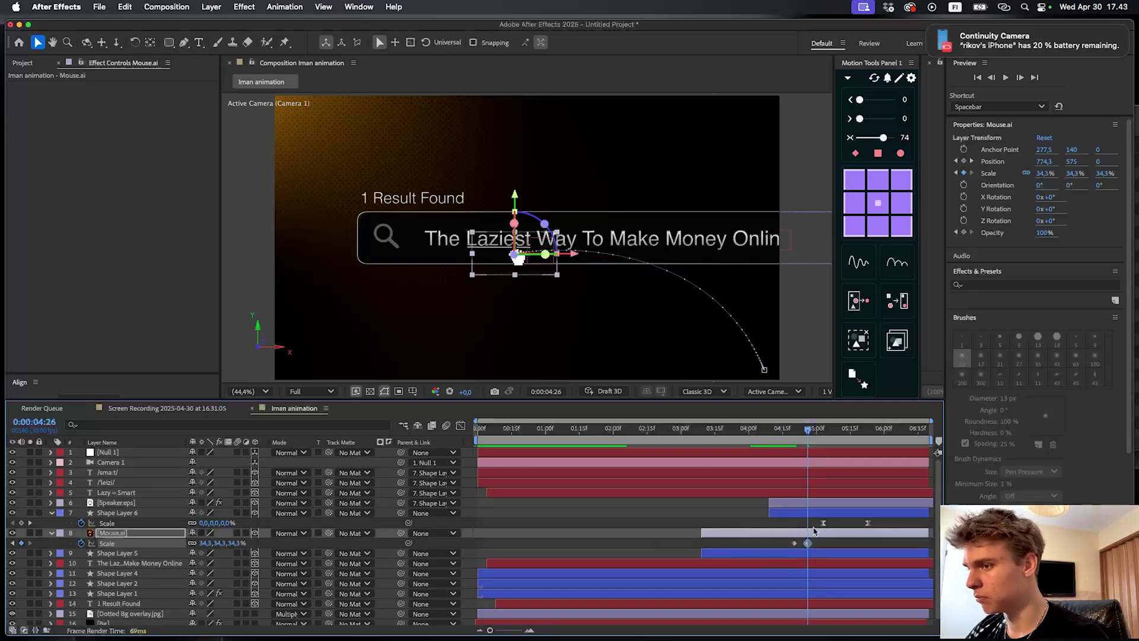
Paste the cursor's 38% scale keyframe at 0:00:05:01, ease all three scale keyframes, and preview the click motion
drag(808, 430, 819, 432)
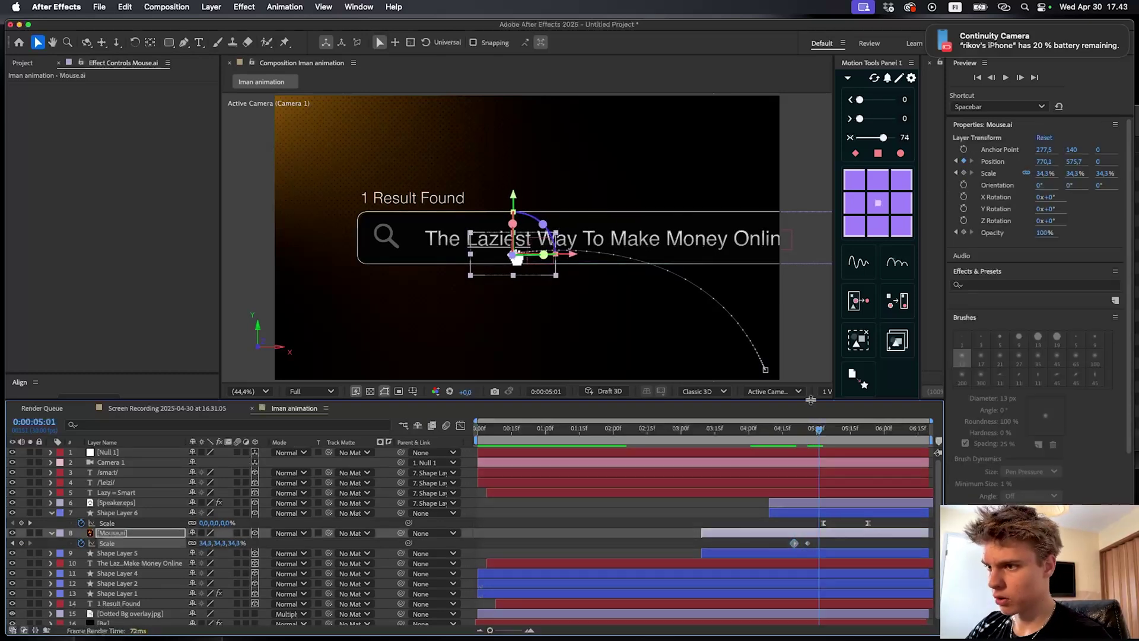
key(super+v)
drag(829, 555, 714, 561)
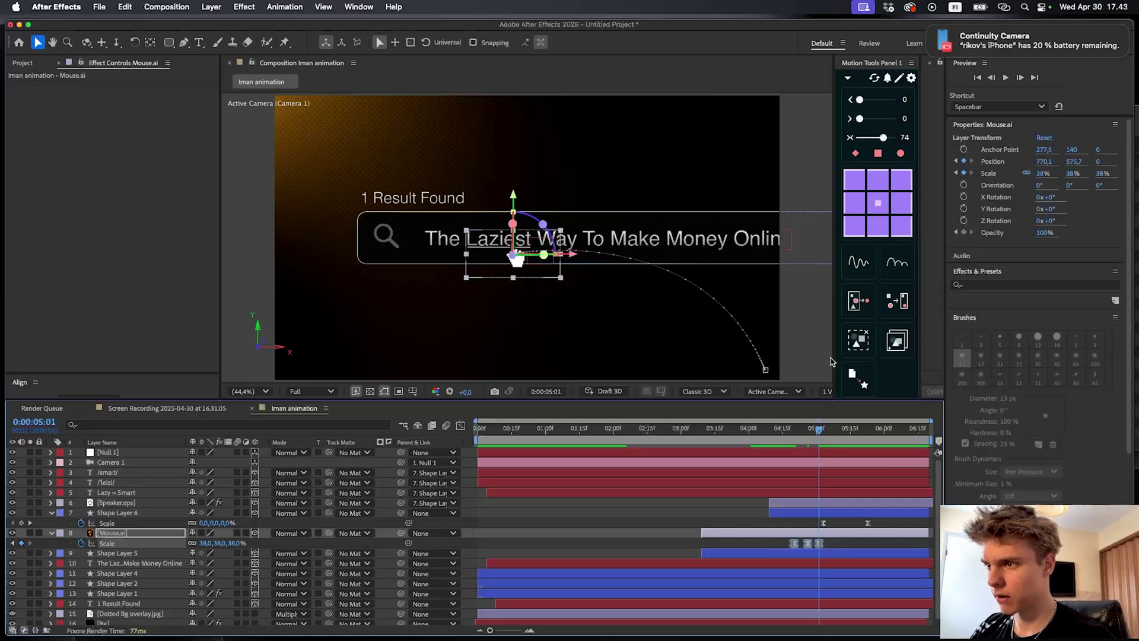
click(763, 429)
key(space)
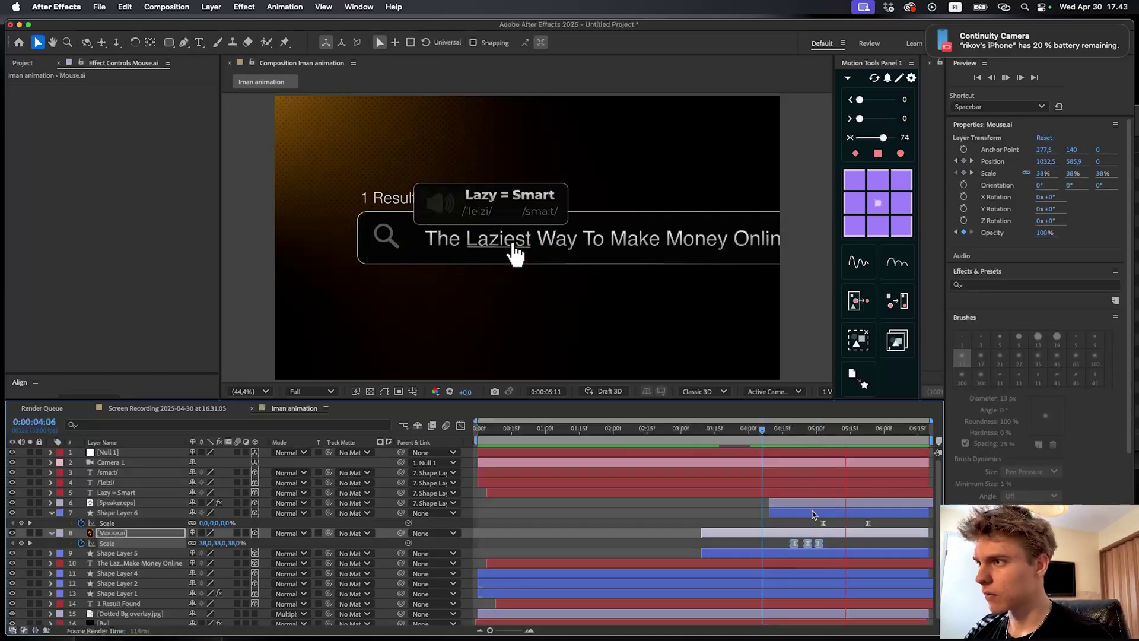
key(space)
Stretch the hand cursor's three scale keyframes apart so the middle one falls at 0:00:05:01, and preview the slower click
drag(827, 542, 754, 543)
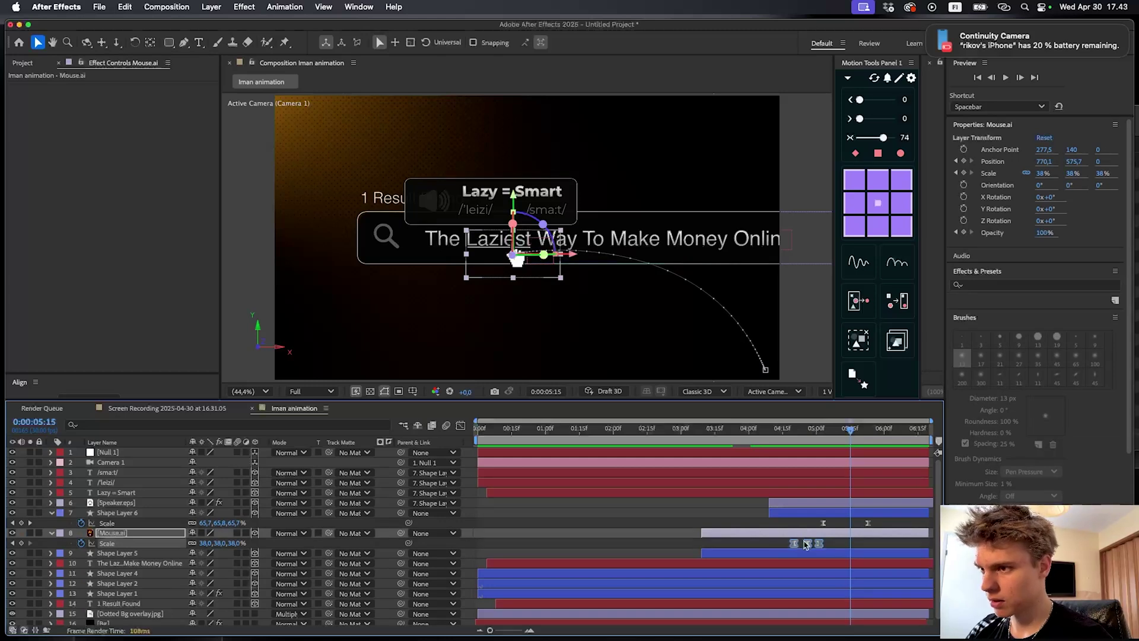
drag(824, 547, 832, 547)
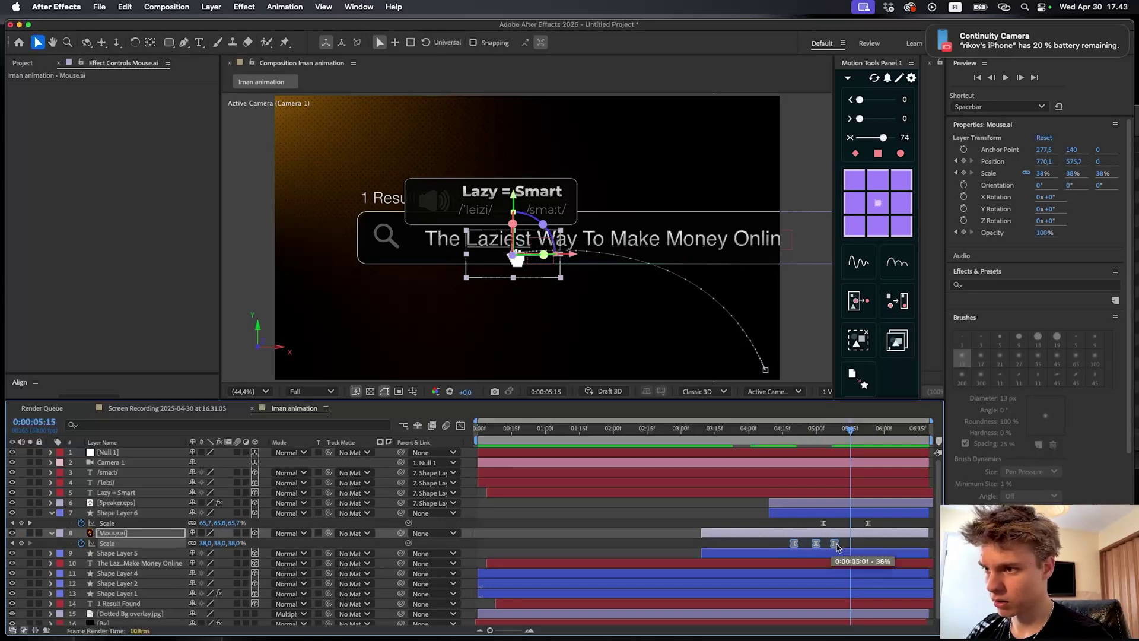
drag(792, 432, 819, 431)
key(space)
key(space)
Lower the hand cursor's middle scale keyframe at 0:00:05:01 to 31.7% and preview the stronger click
click(864, 548)
drag(205, 543, 196, 543)
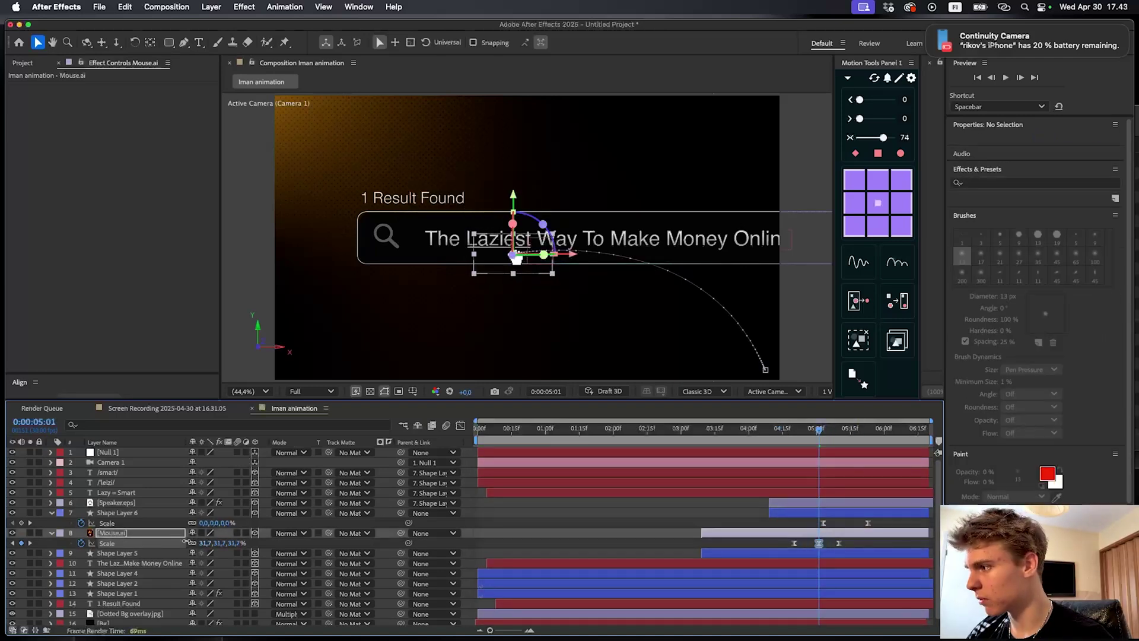
key(space)
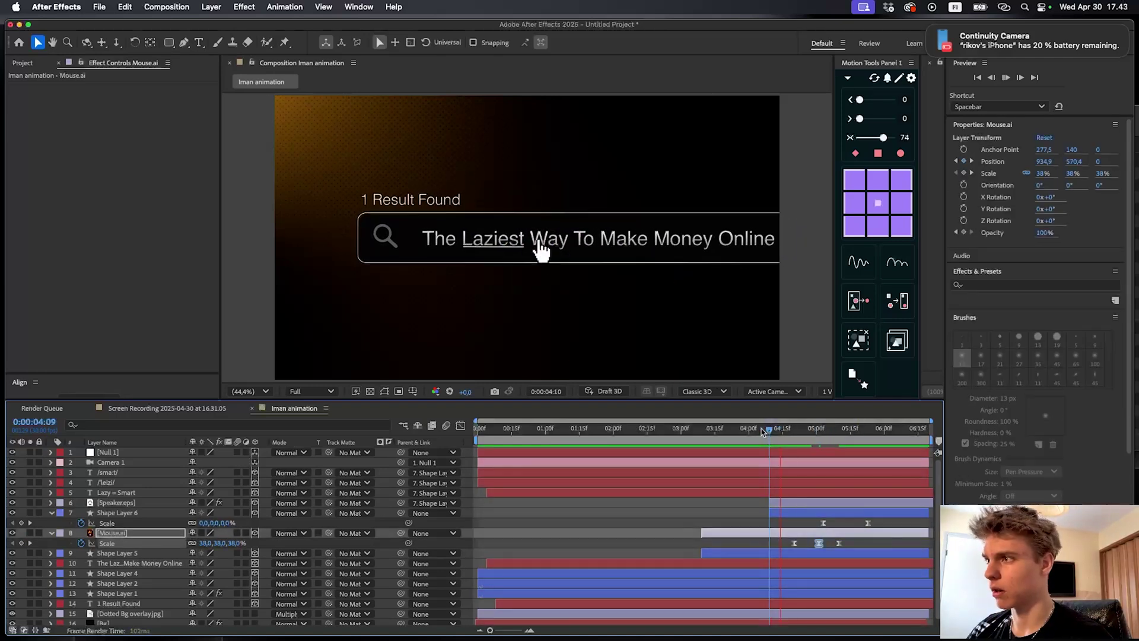
Raise Null 1's Z position to 1362 on its 0:00:05:01 keyframe for a closer camera zoom, and preview the result
drag(895, 431, 849, 463)
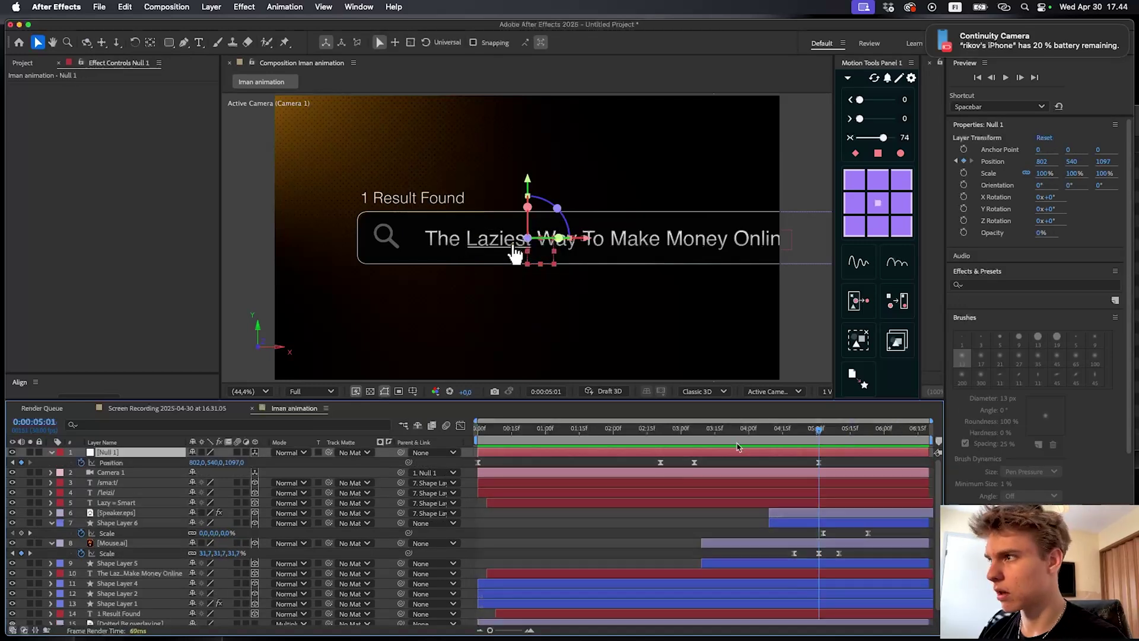
drag(235, 462, 261, 461)
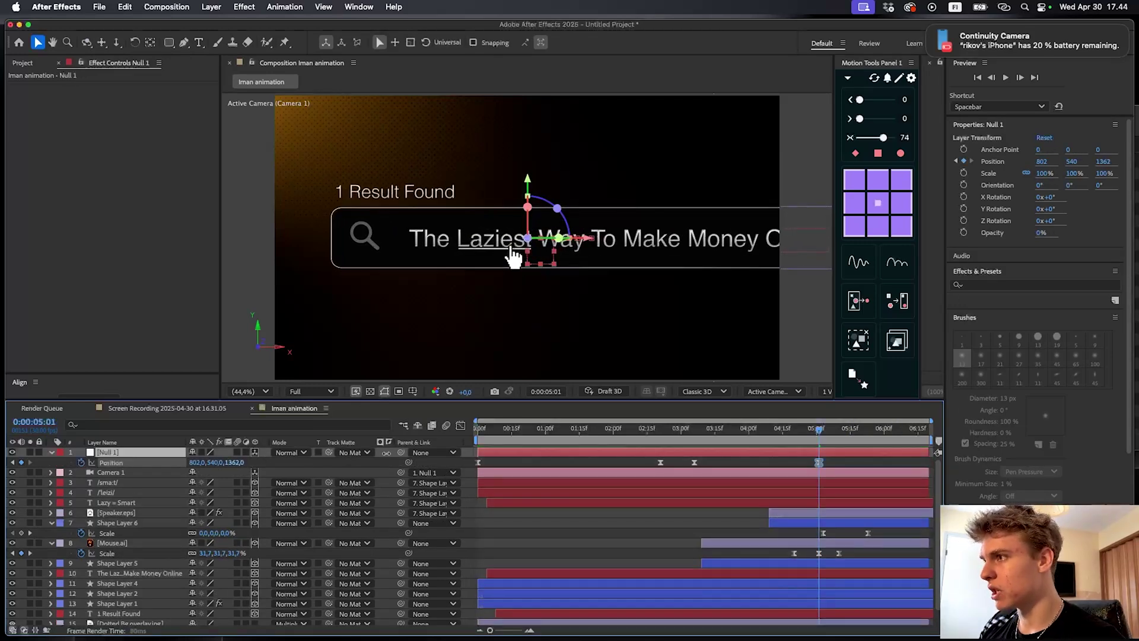
click(691, 432)
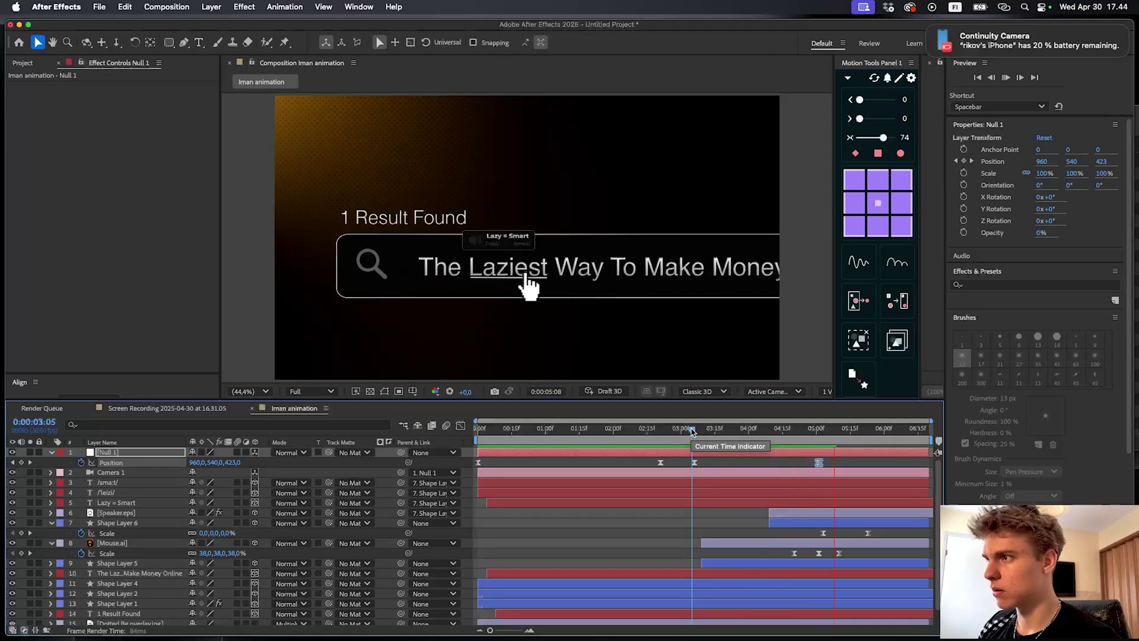
key(space)
Collapse the displayed keyframe properties of all layers and go to 0:00:01:21 in the timeline
click(853, 462)
key(u)
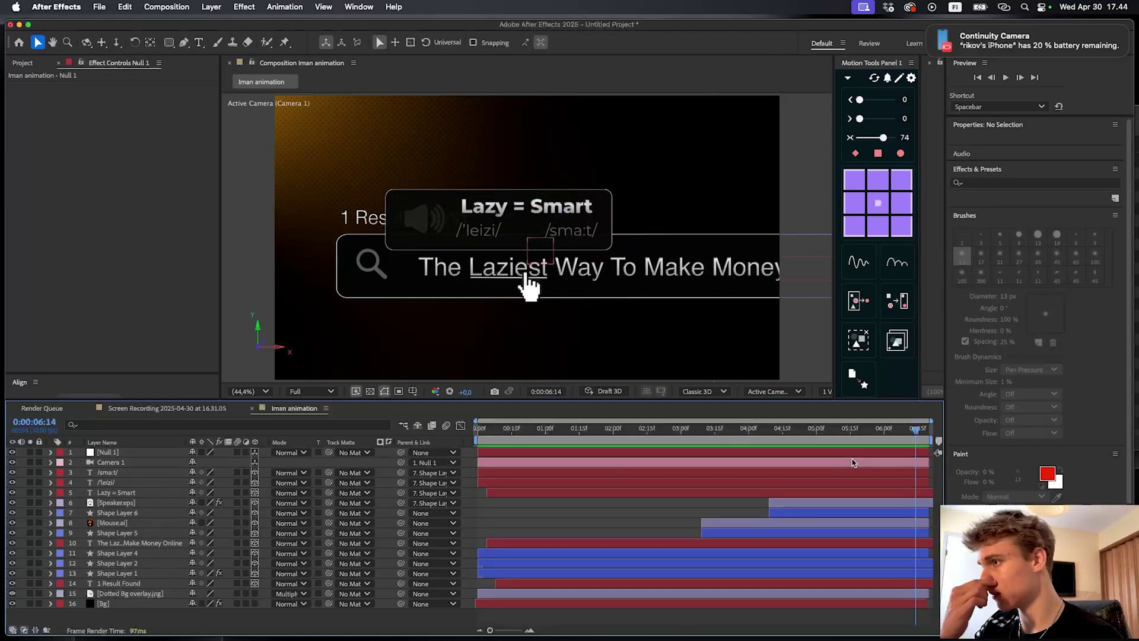
click(593, 428)
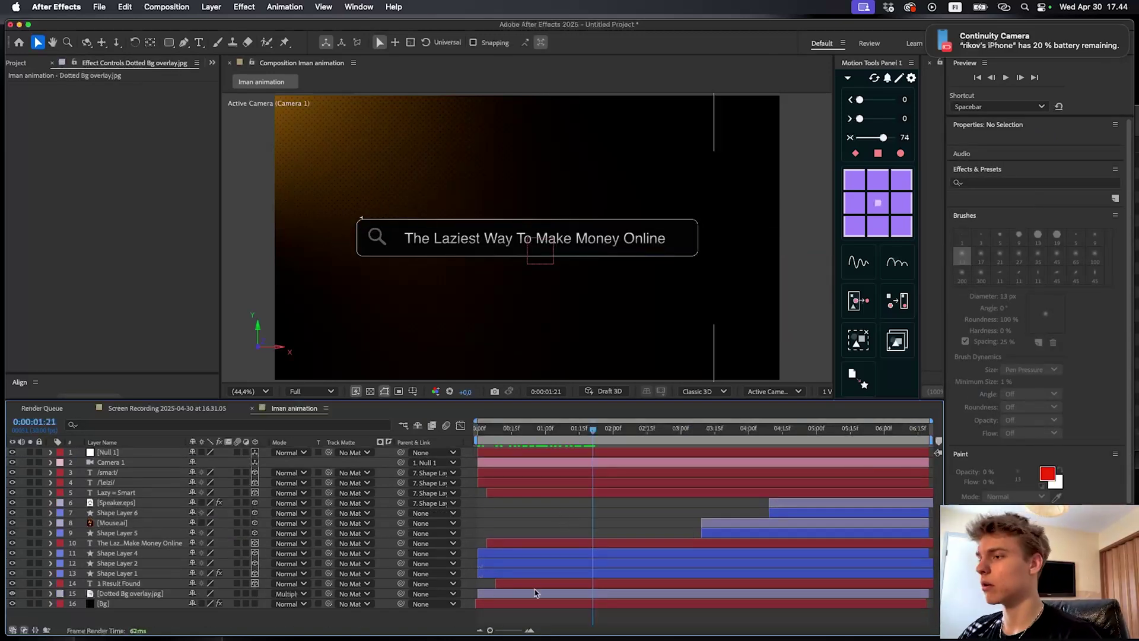
Keep white (FFFFFF) as the stroke colour of the search bar's outline (Shape Layer 1) and preview the animation
click(534, 581)
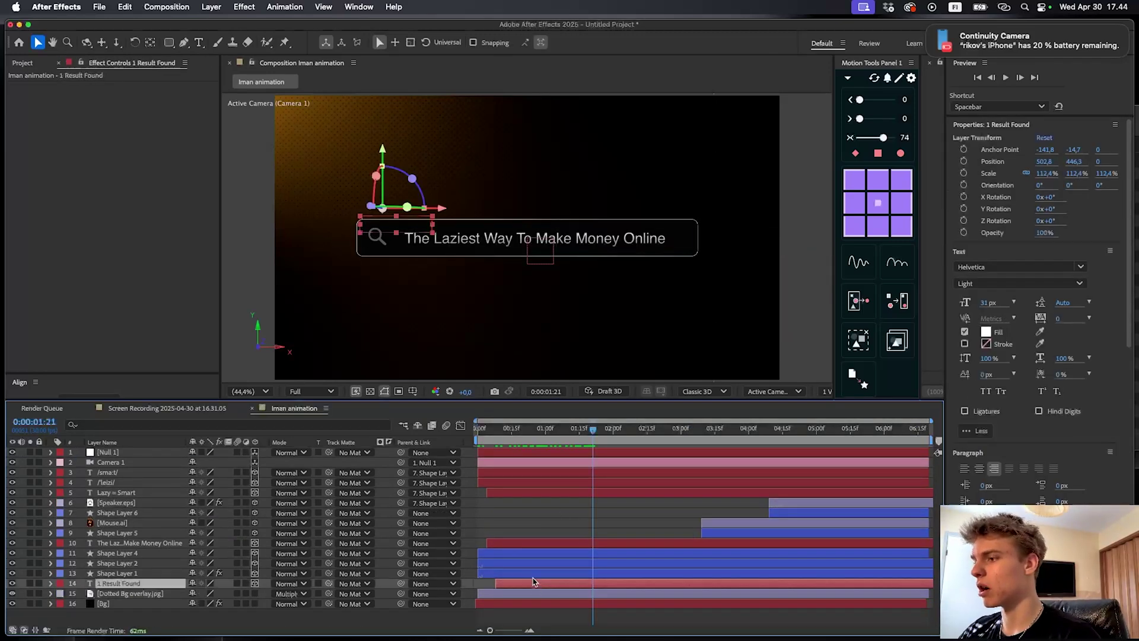
click(534, 573)
click(621, 42)
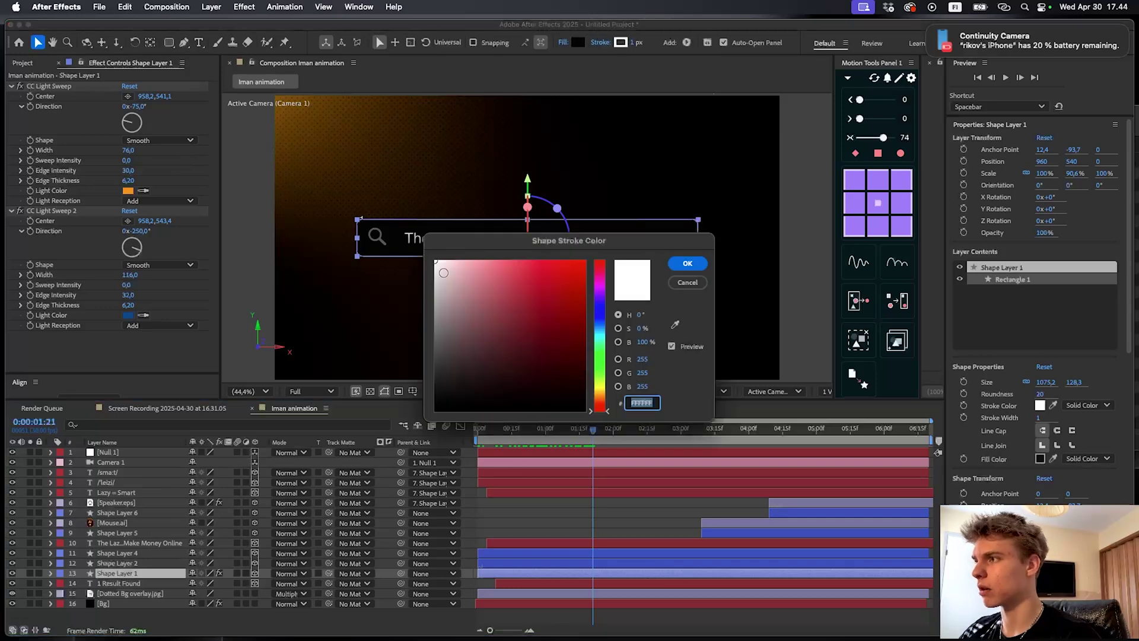
click(687, 262)
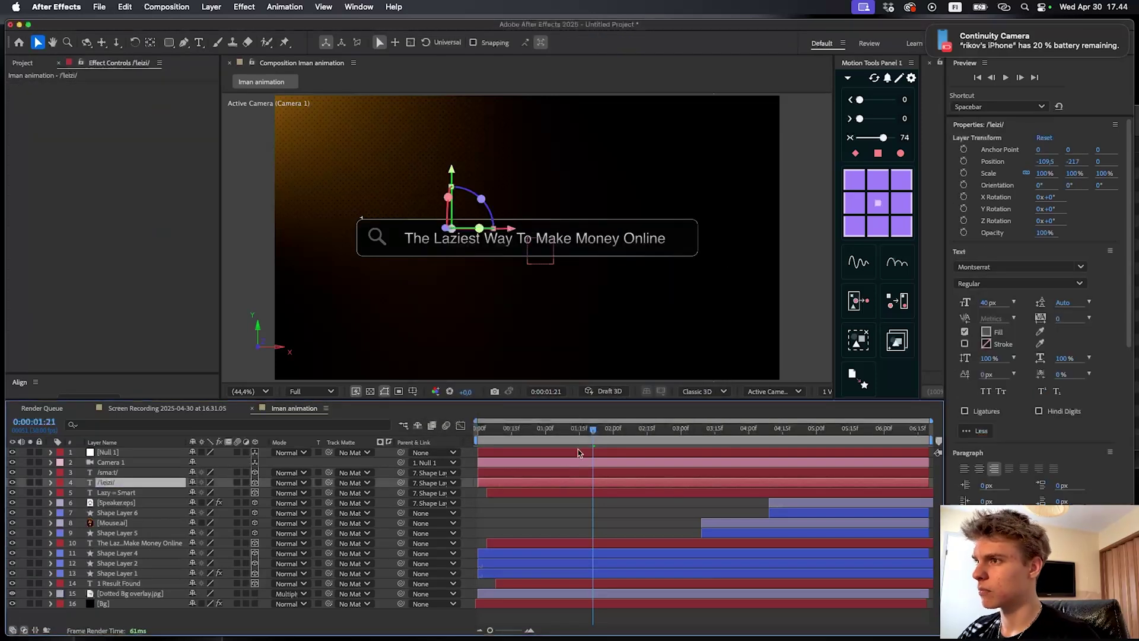
key(space)
Add a Glow with threshold 60% and radius 92 to Shape Layer 1, and select that effect for copying
click(560, 573)
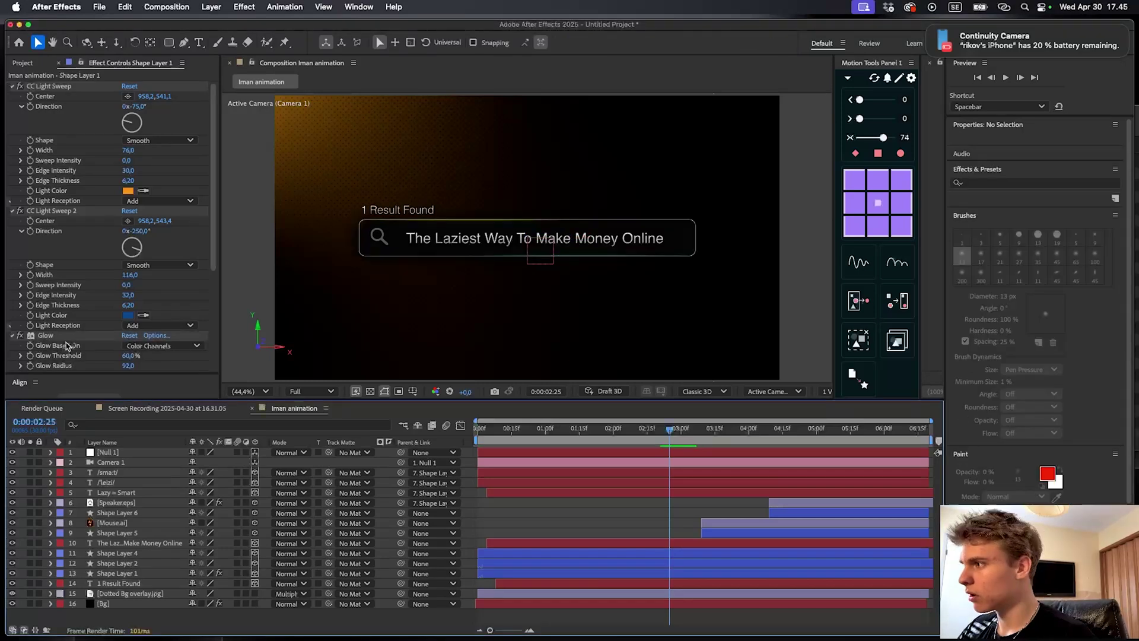
scroll(68, 351, down, 5)
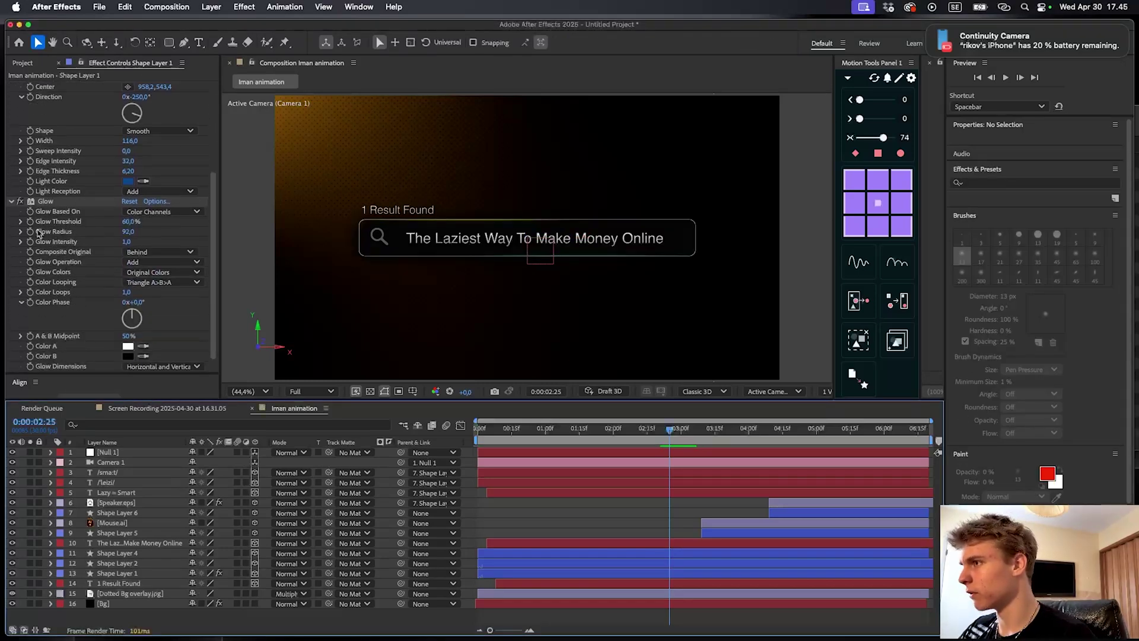
click(58, 202)
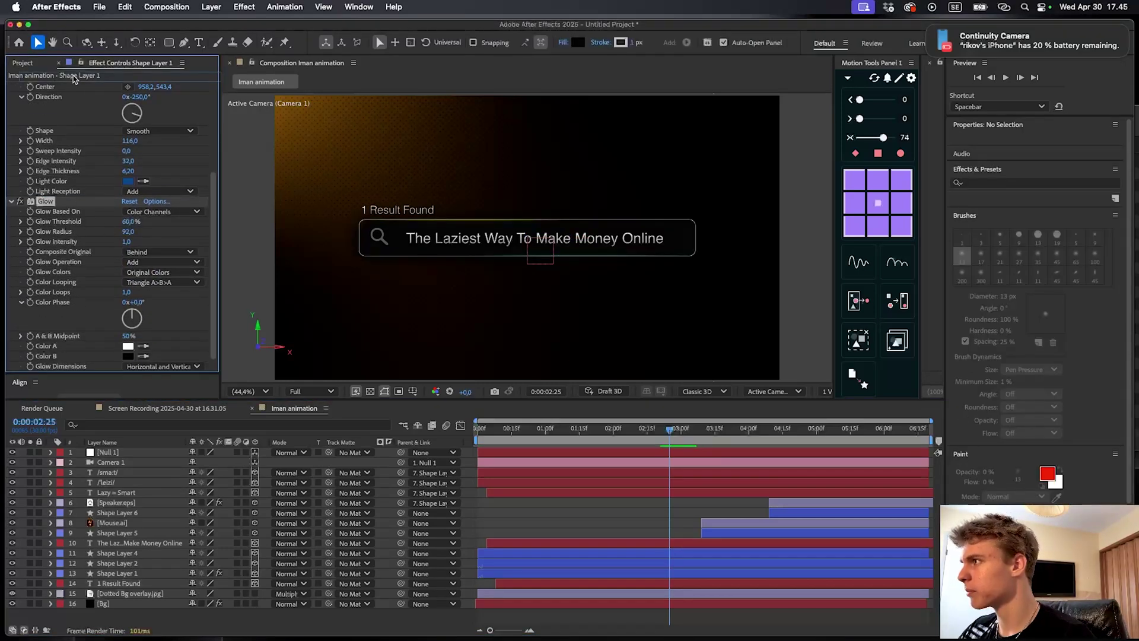
Apply the same Glow to the title text "The Laziest Way To Make Money Online" and the "1 Result Found" text
click(540, 551)
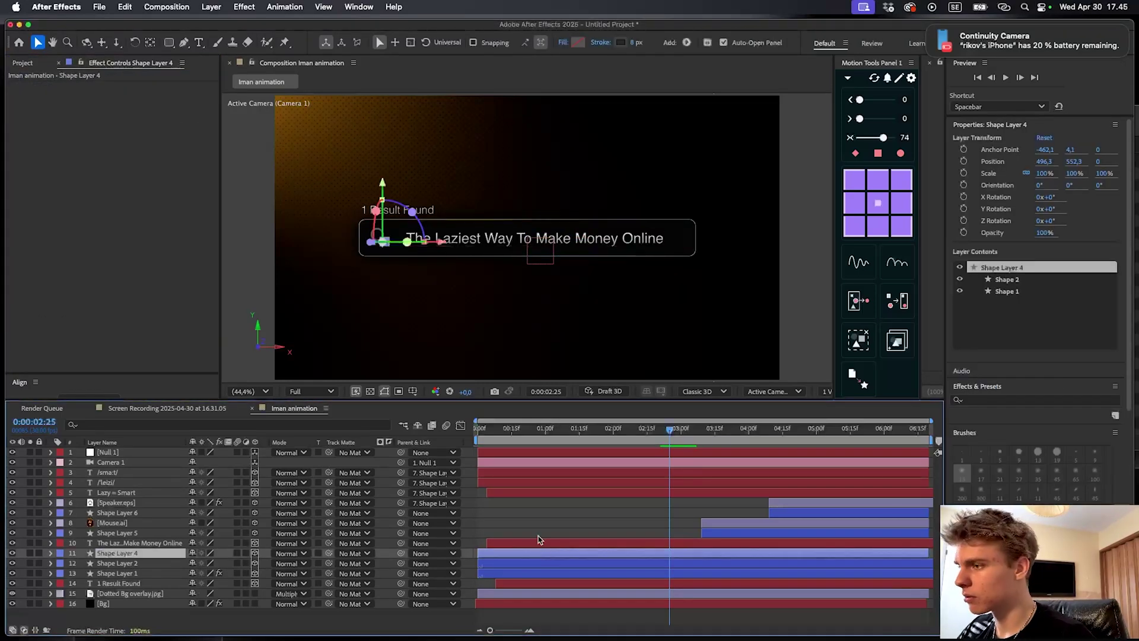
click(538, 536)
click(538, 544)
key(ctrl+space)
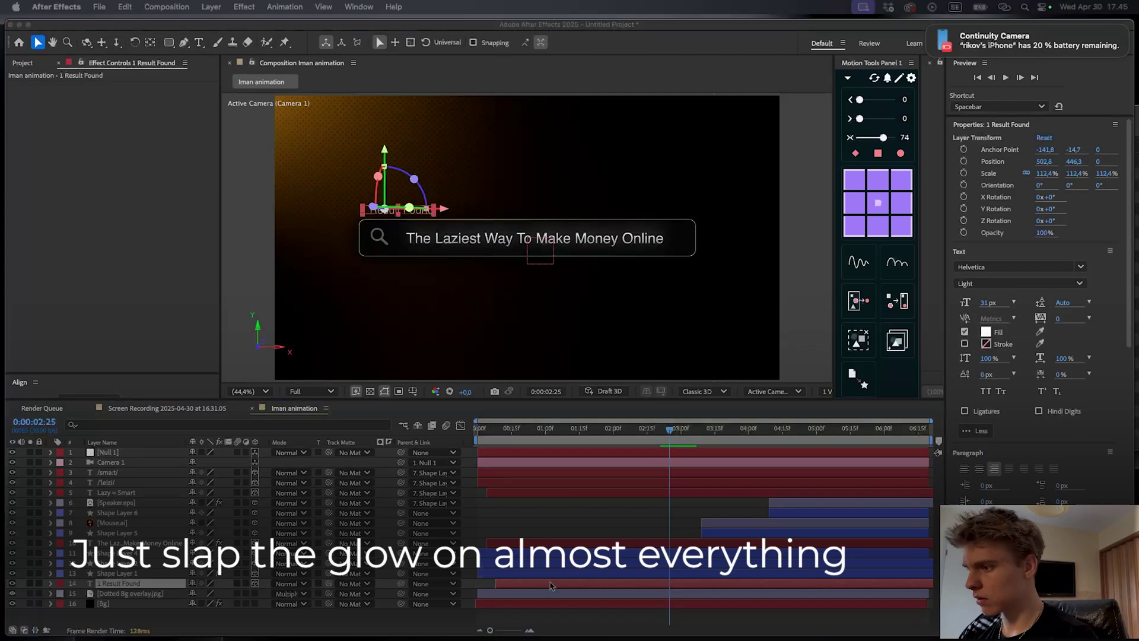
Go to 0:00:04:10 and add Glow to the hand cursor, the underline beneath "Laziest" and the "Lazy = Smart" text
click(538, 429)
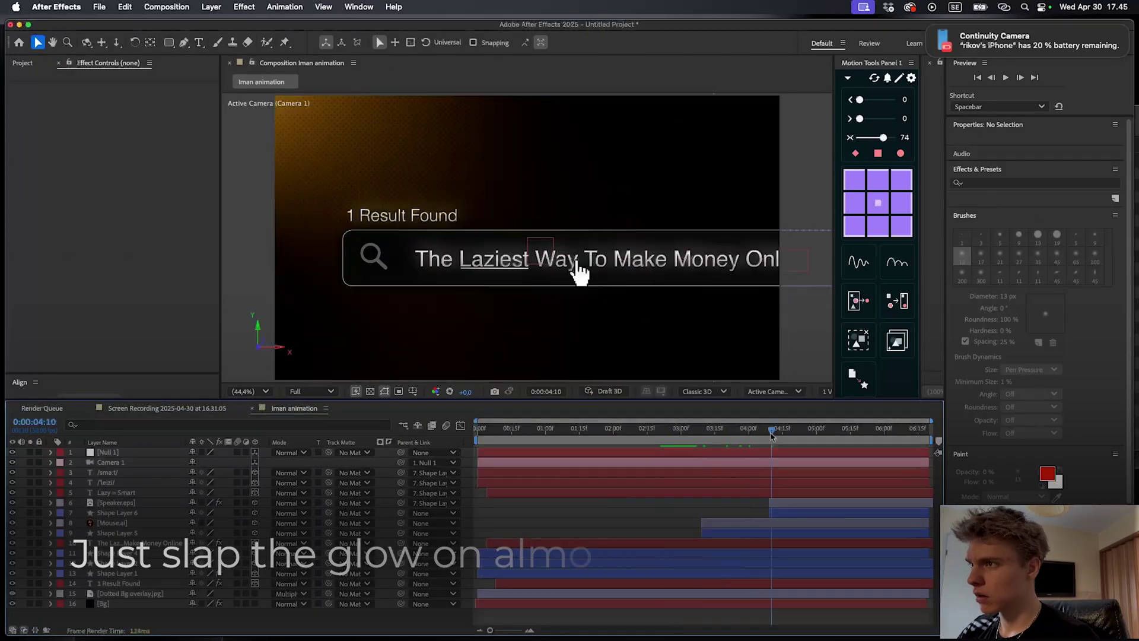
key(ctrl+space)
text(glow)
key(Return)
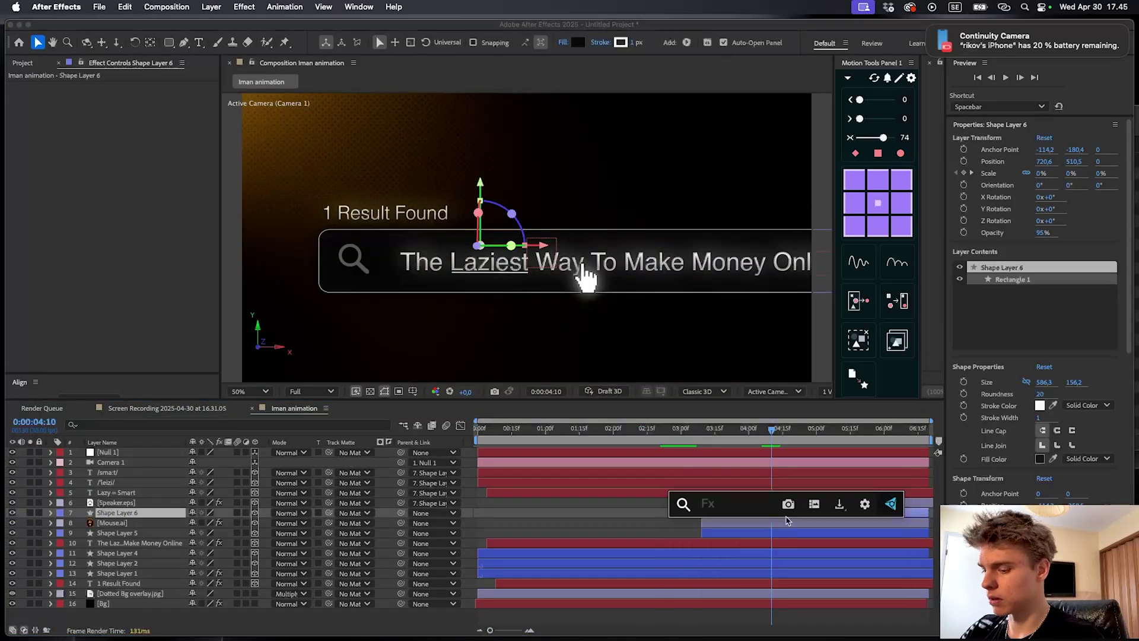
click(740, 535)
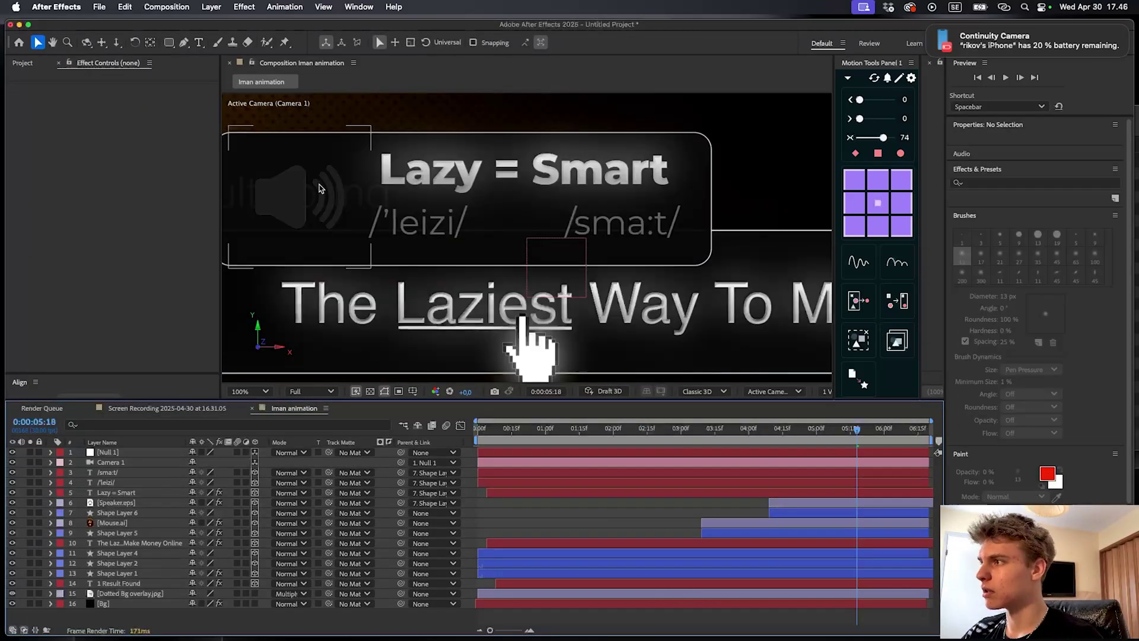
Tint the speaker icon at 71% with black mapped to dark grey, and search the effects for an inner glow
click(320, 188)
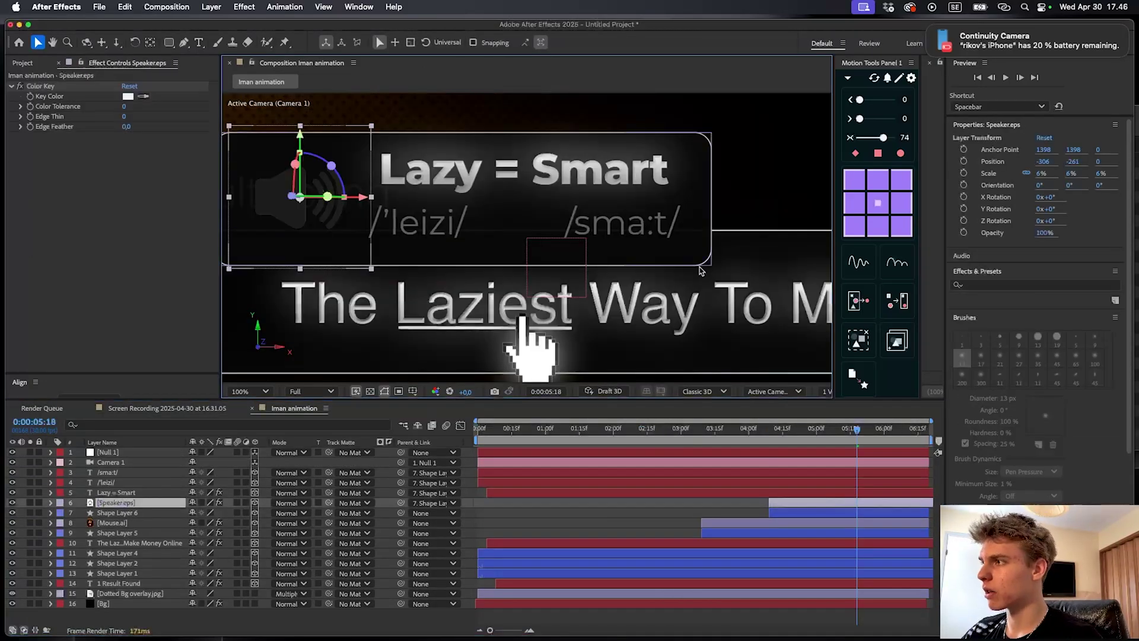
scroll(528, 237, left, 3)
key(ctrl+space)
text(tin)
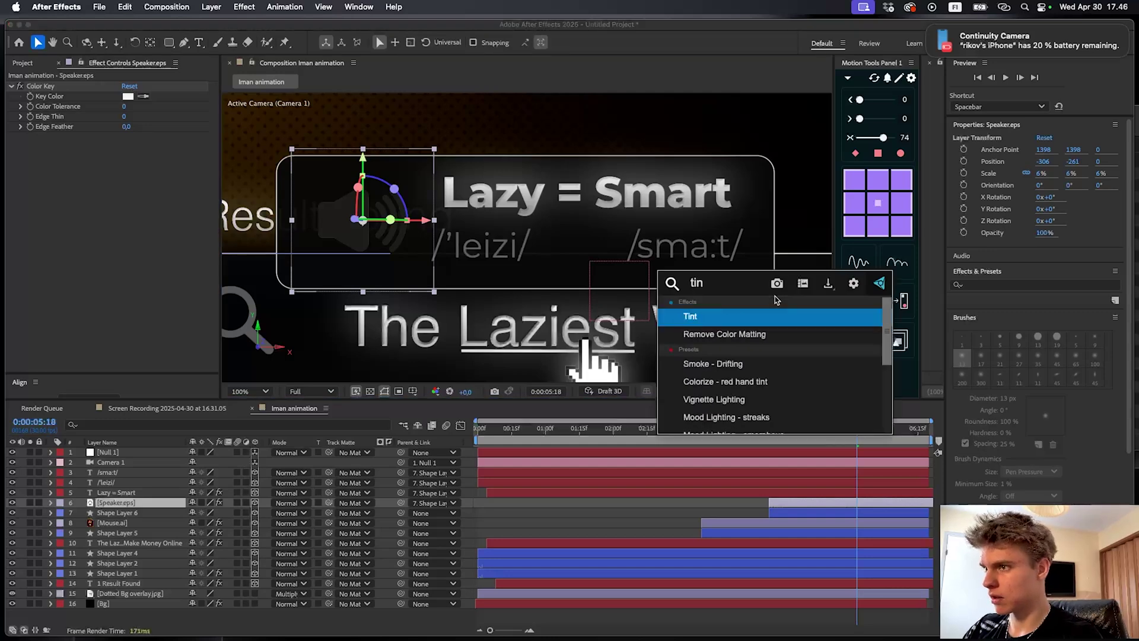
key(Return)
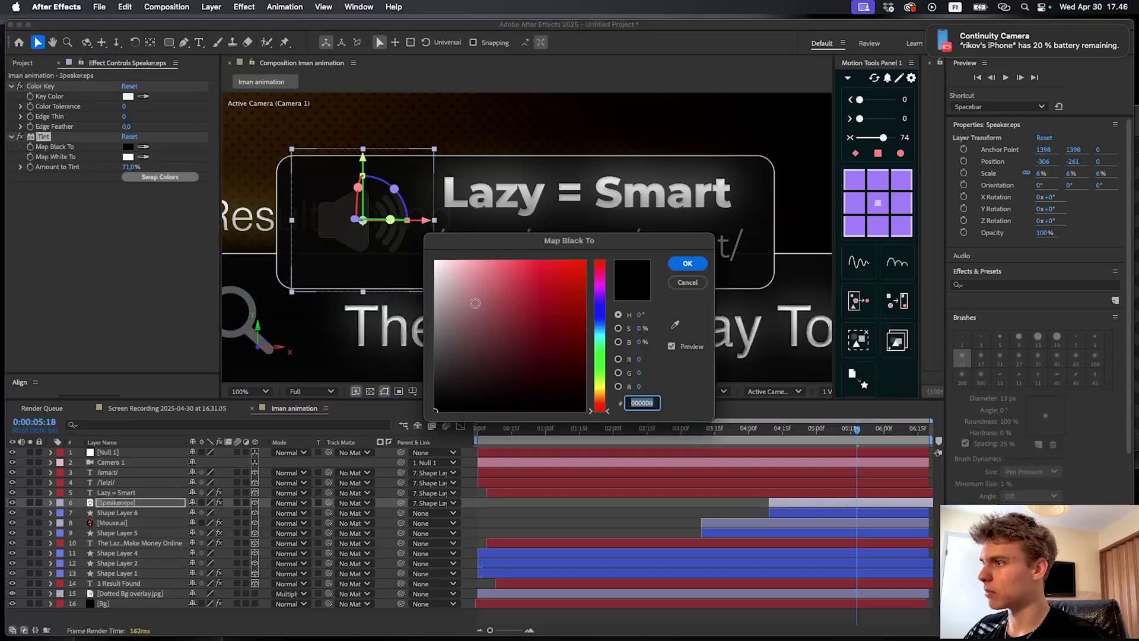
drag(436, 378, 435, 363)
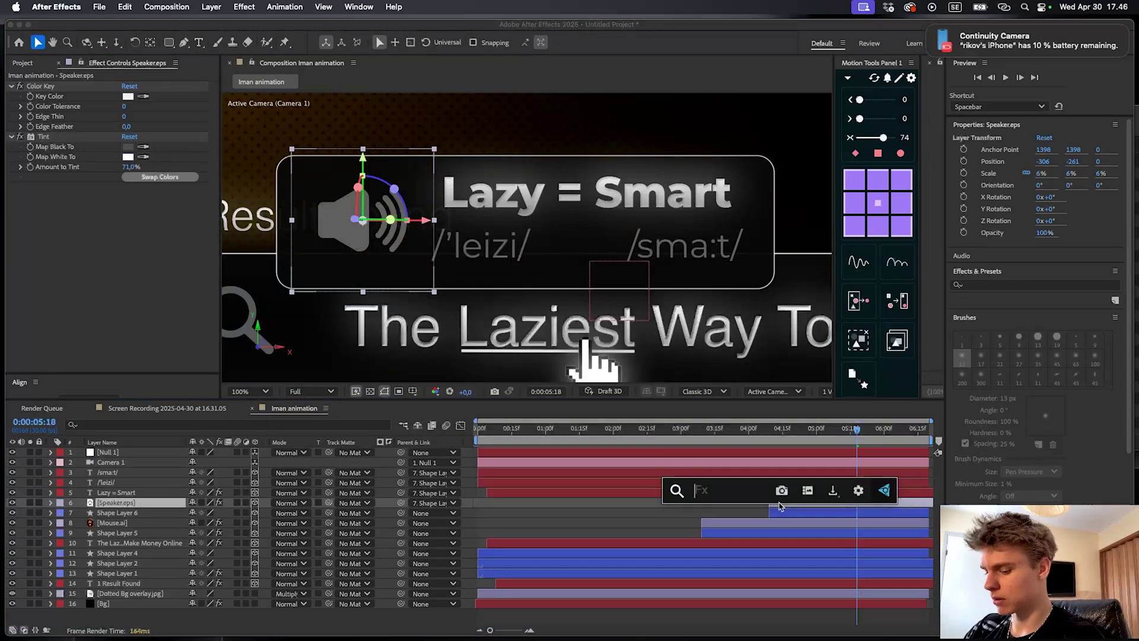
text(inner gl)
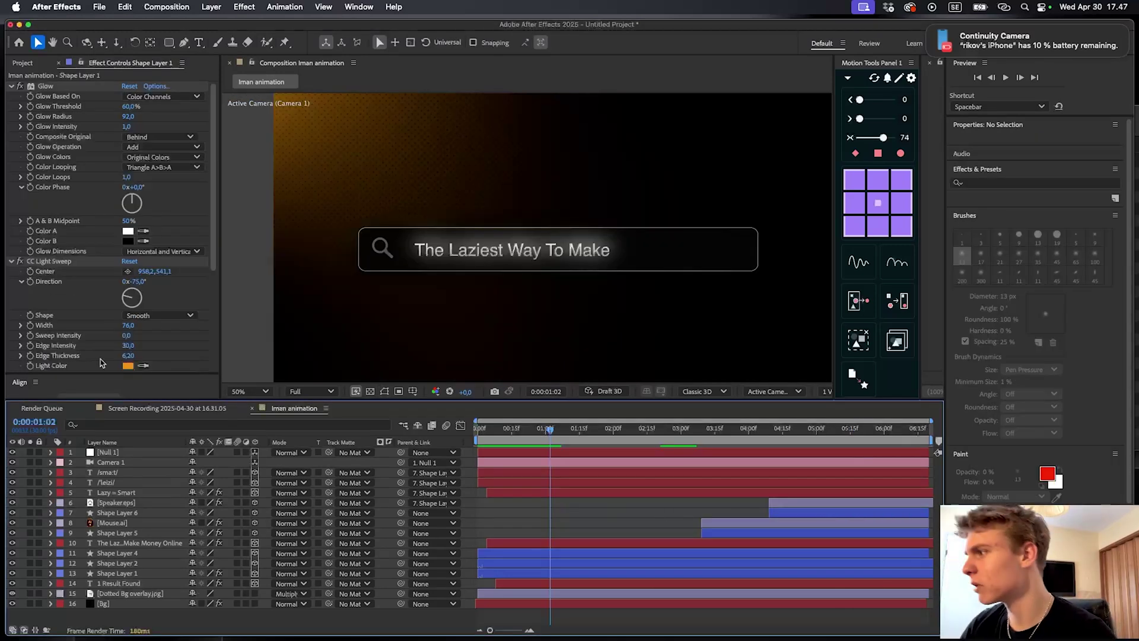
Raise the edge intensity of the orange CC Light Sweep on Shape Layer 1 and review its second light sweep
drag(127, 346, 196, 338)
scroll(89, 308, down, 5)
click(69, 253)
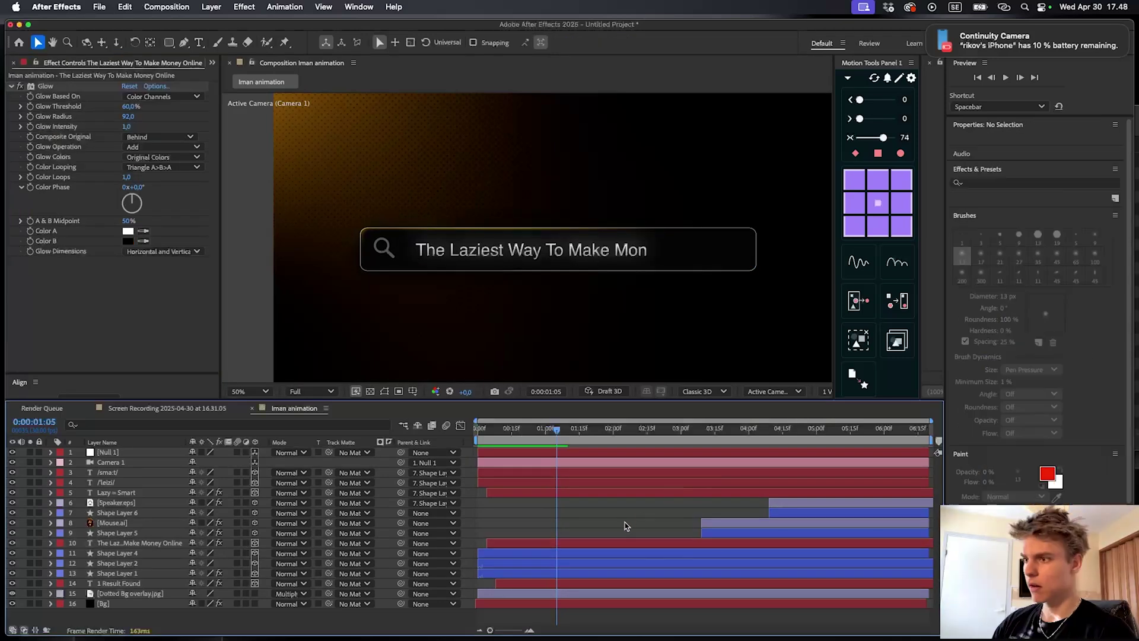
Select all layers in the composition and turn on motion blur for them
key(super+a)
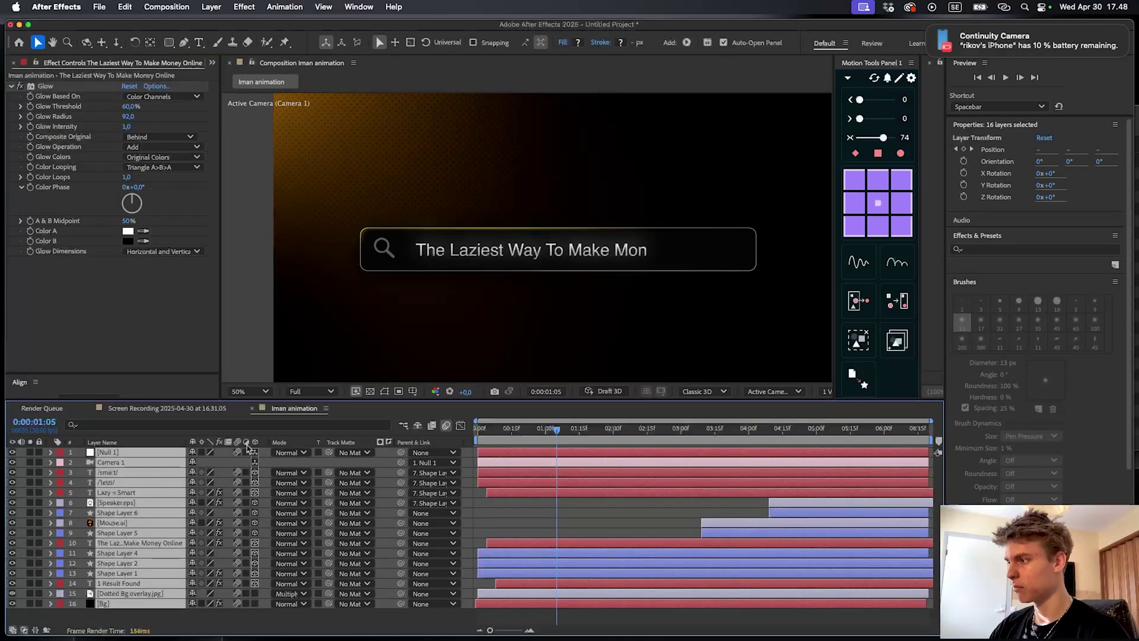